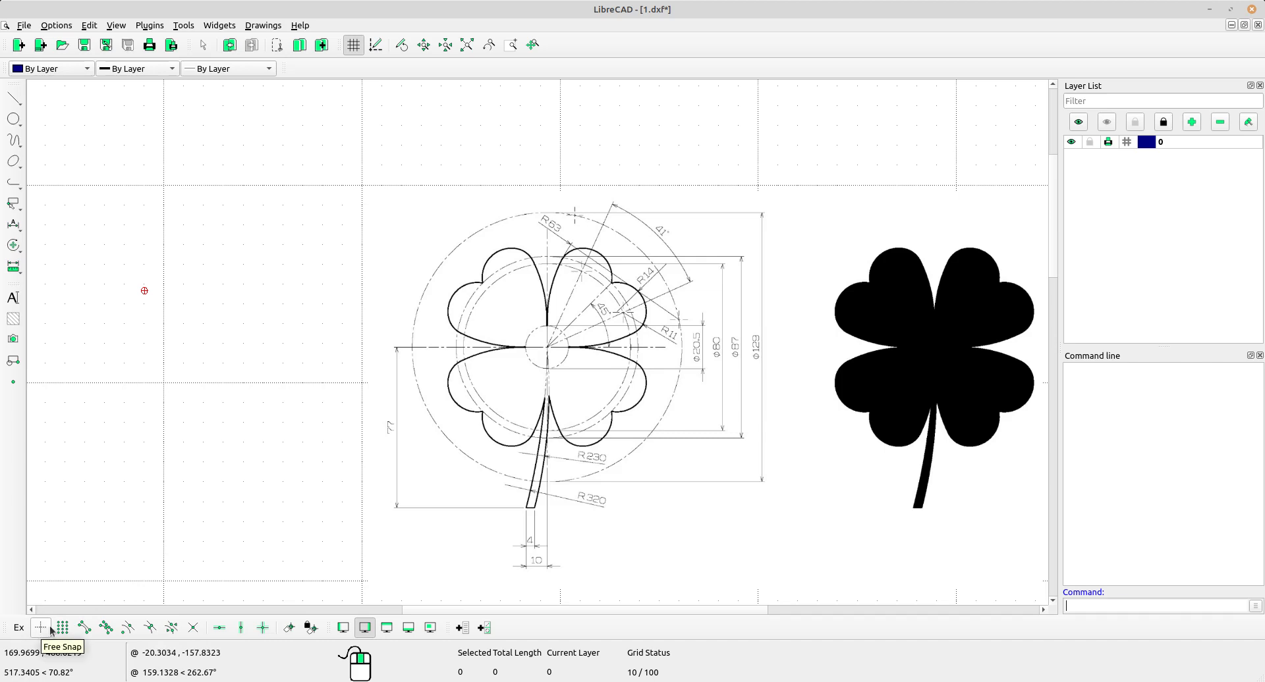
Step: Enable free snap plus snapping to endpoints, centers, middle points and intersections
click(46, 631)
click(84, 632)
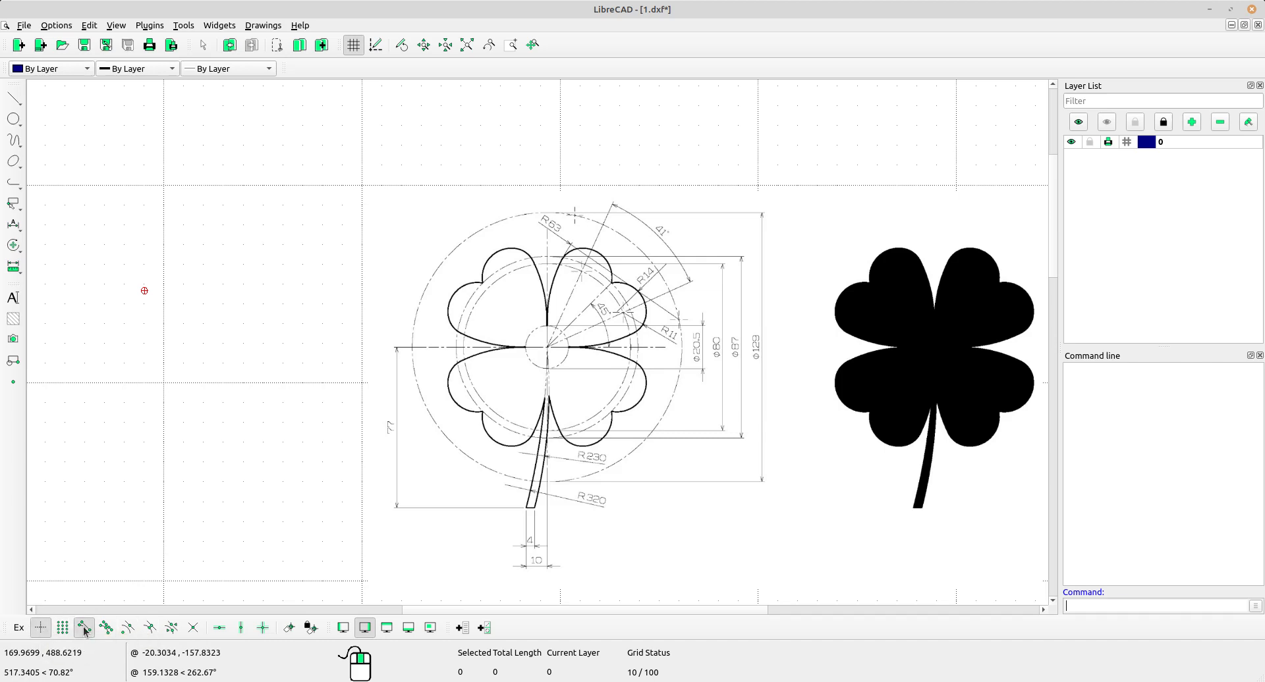
click(127, 629)
click(149, 629)
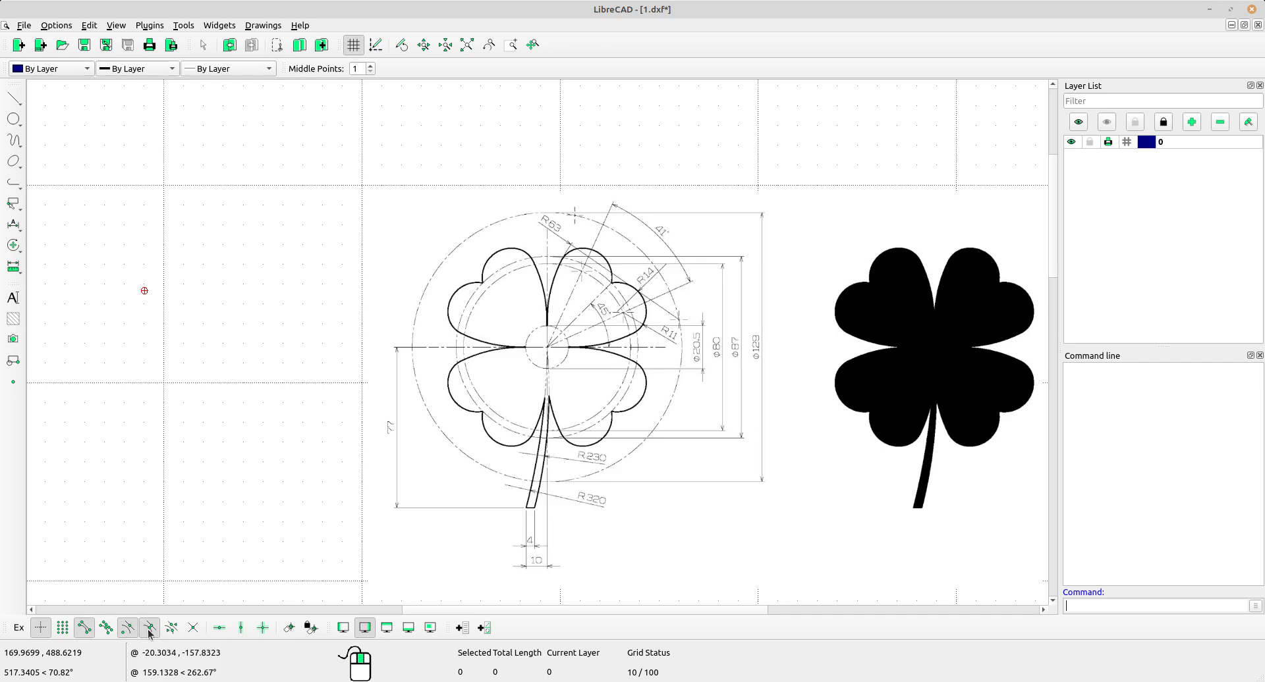
click(195, 630)
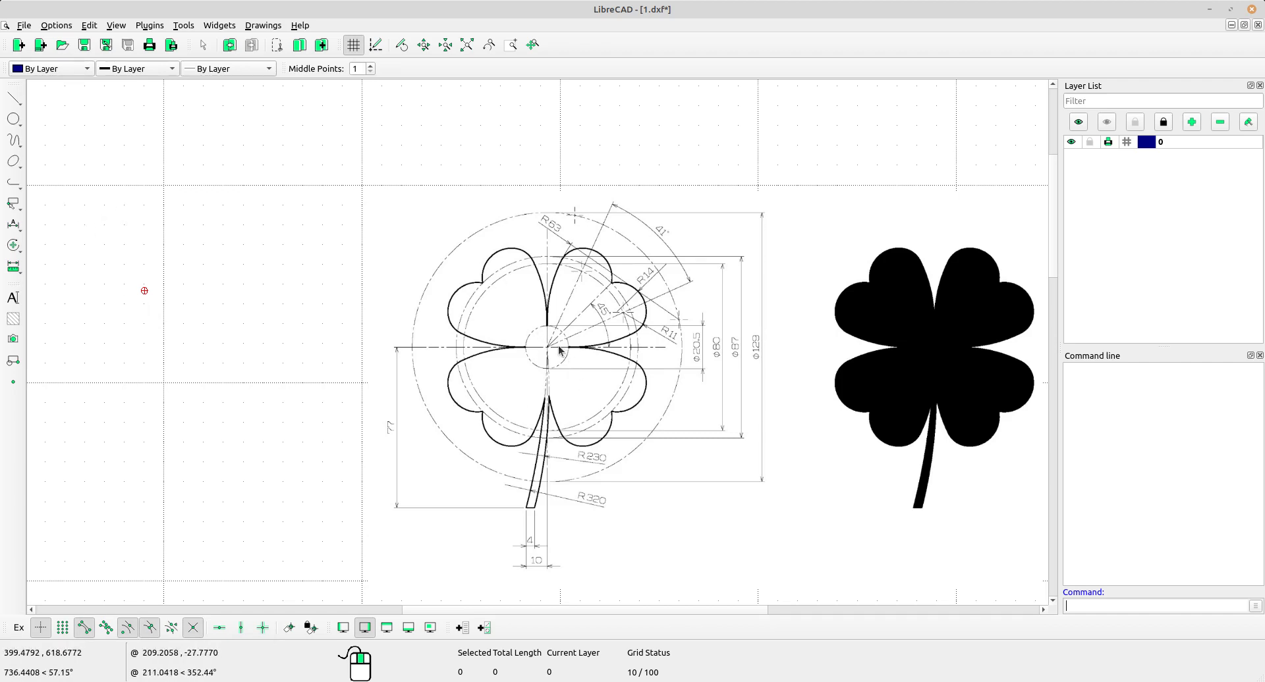
Step: Draw a center-radius circle with radius 20.5/2 in the empty area beside the dimensioned clover reference
scroll(552, 344, up, 4)
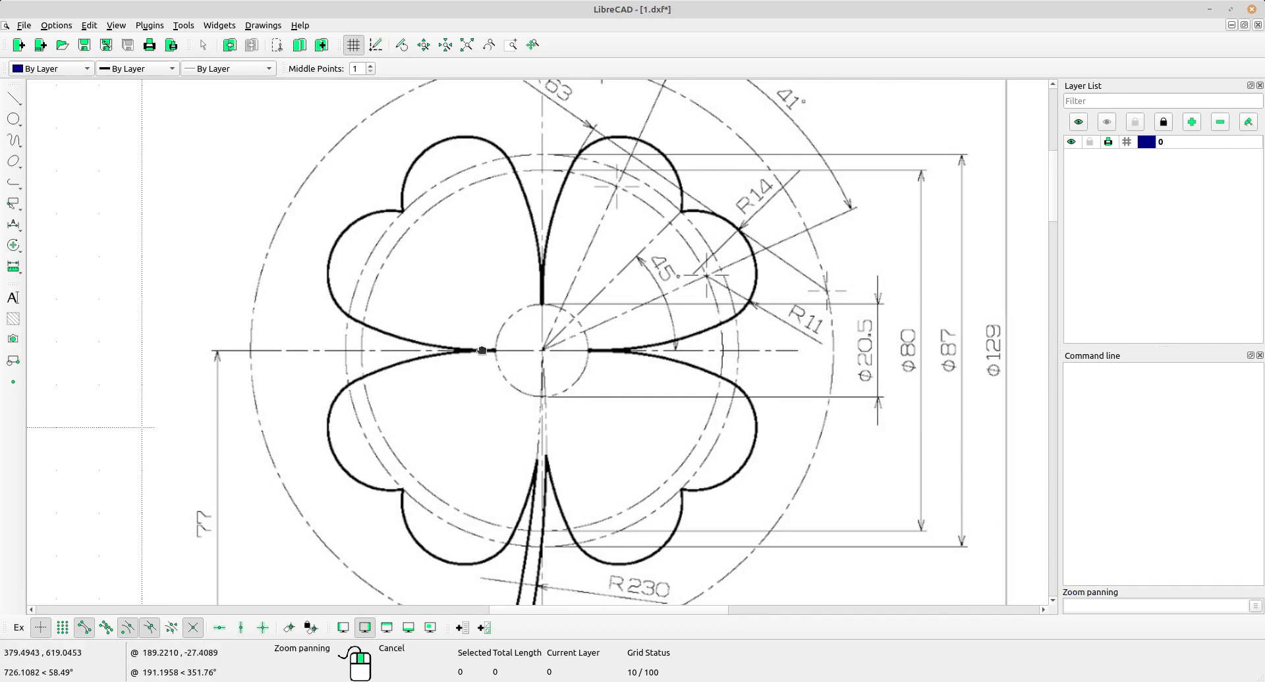
scroll(864, 349, up, 3)
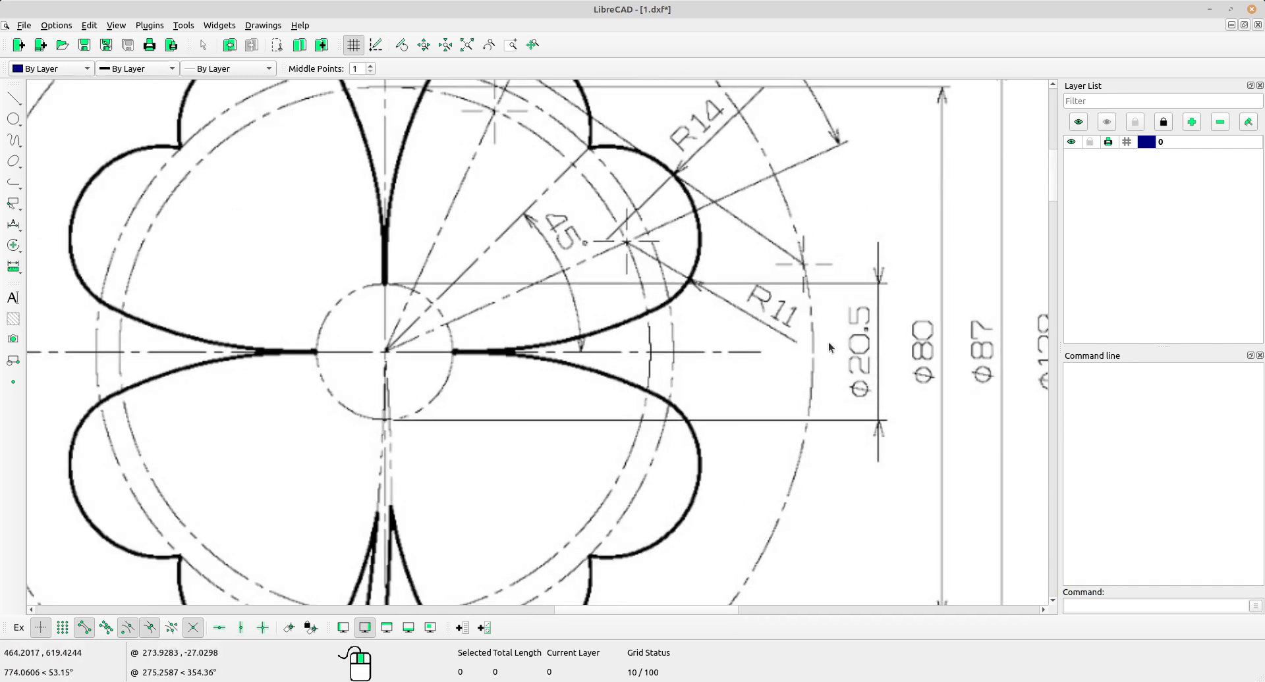
scroll(840, 391, down, 3)
middle_drag(380, 382, 610, 391)
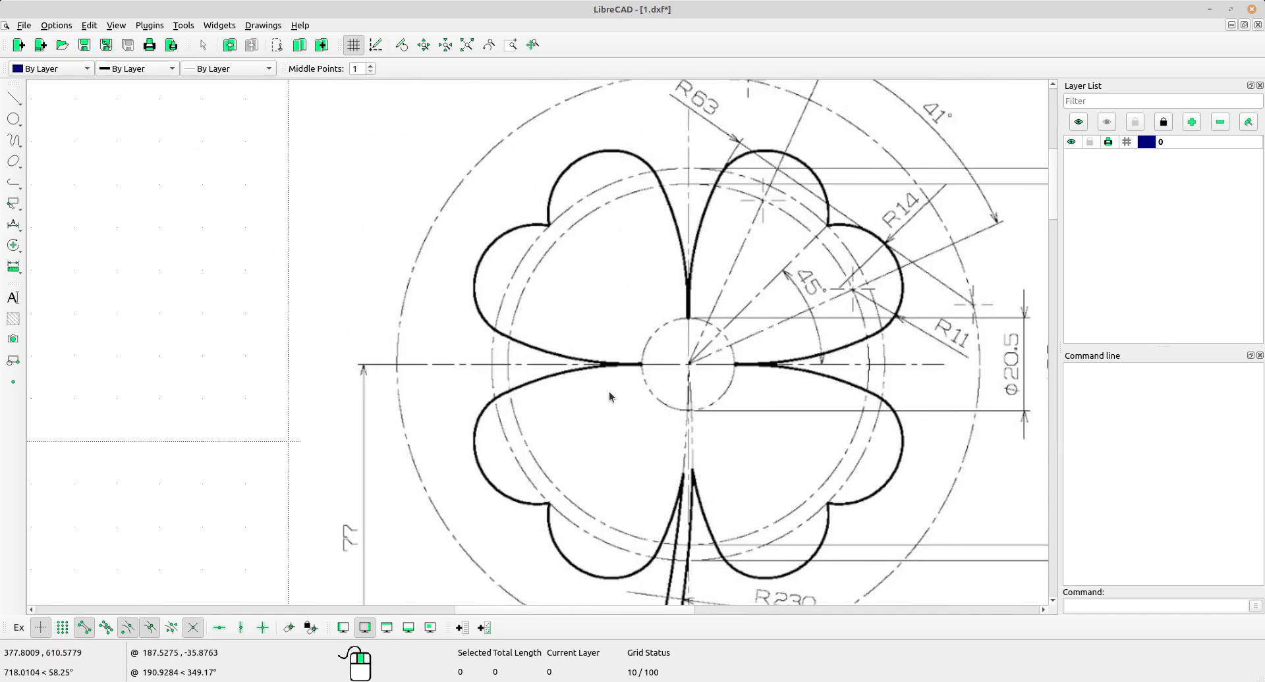
scroll(495, 370, down, 3)
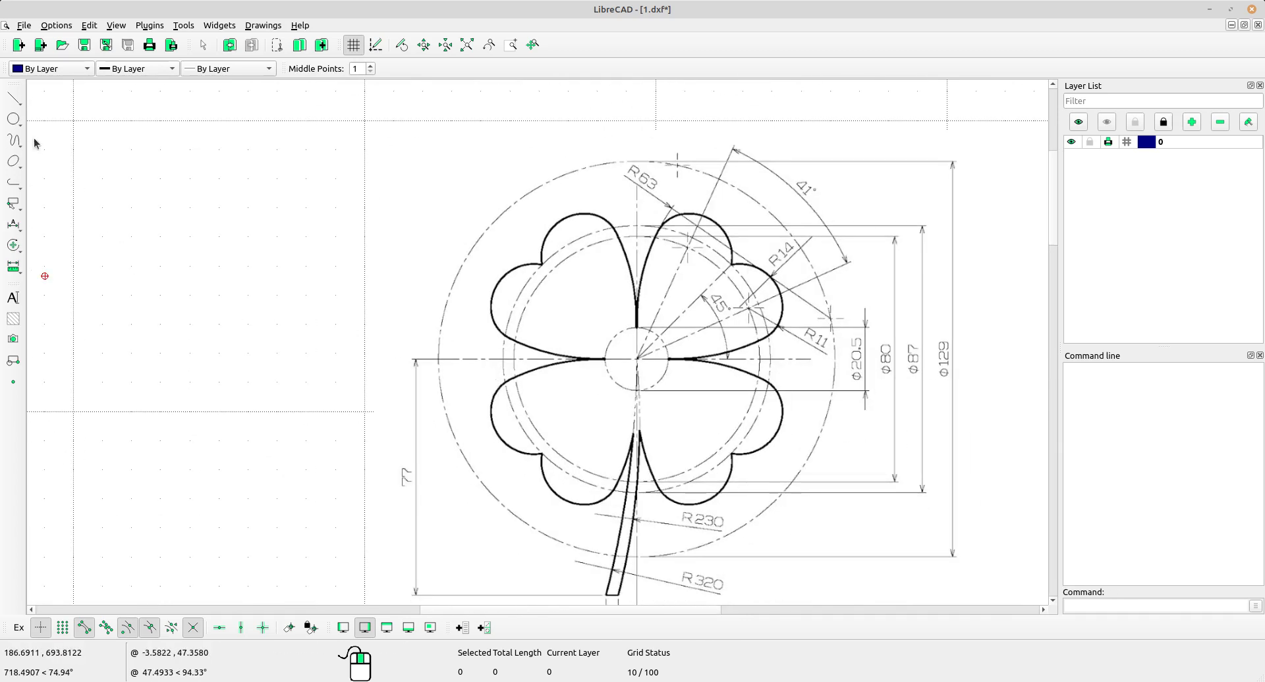
click(13, 119)
click(80, 176)
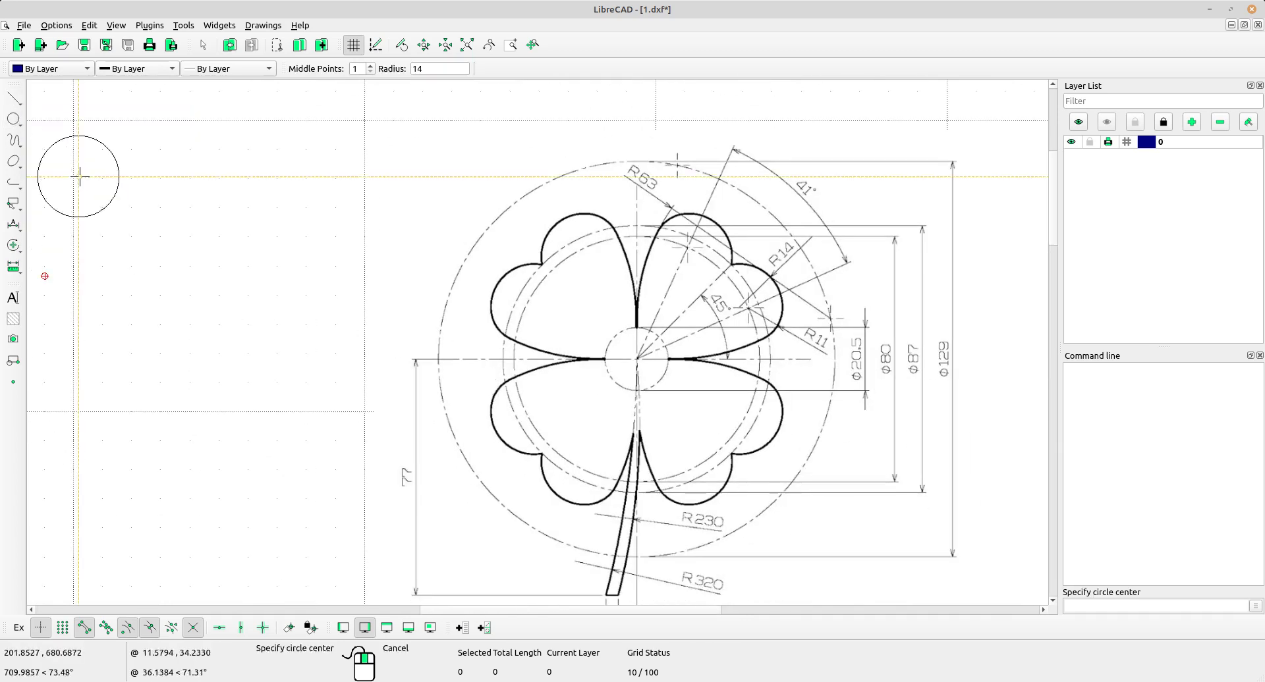
double_click(427, 69)
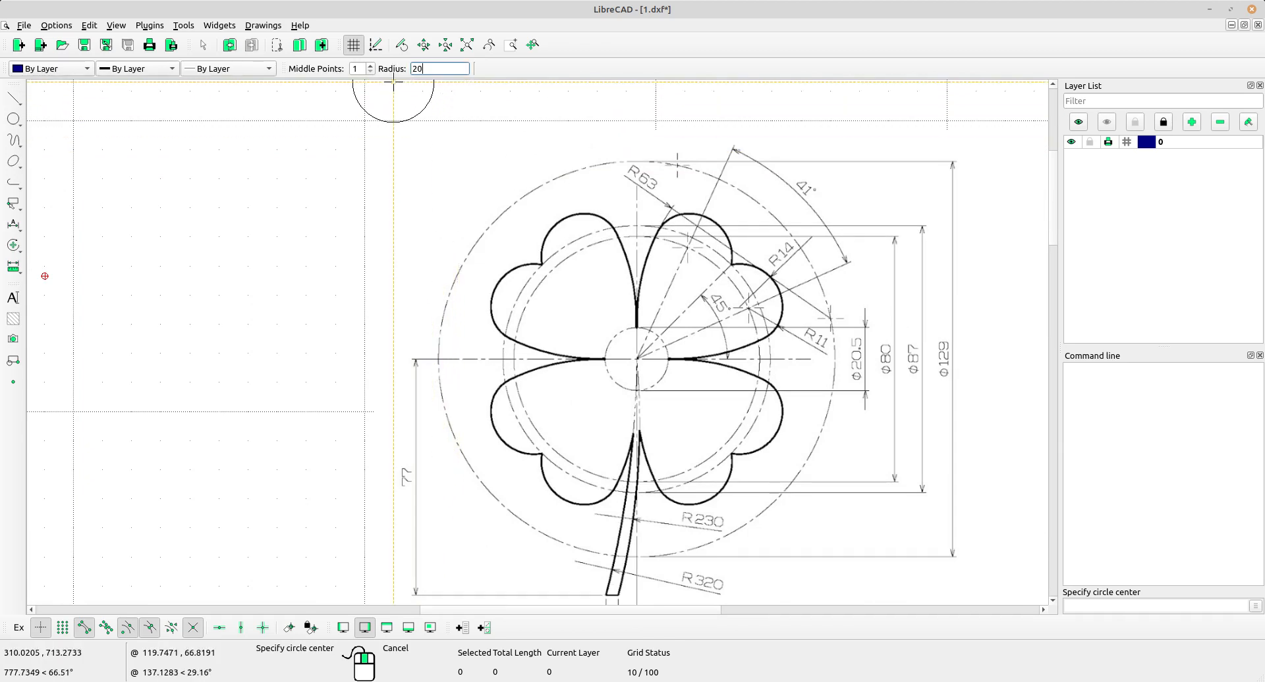
text(20.5/2)
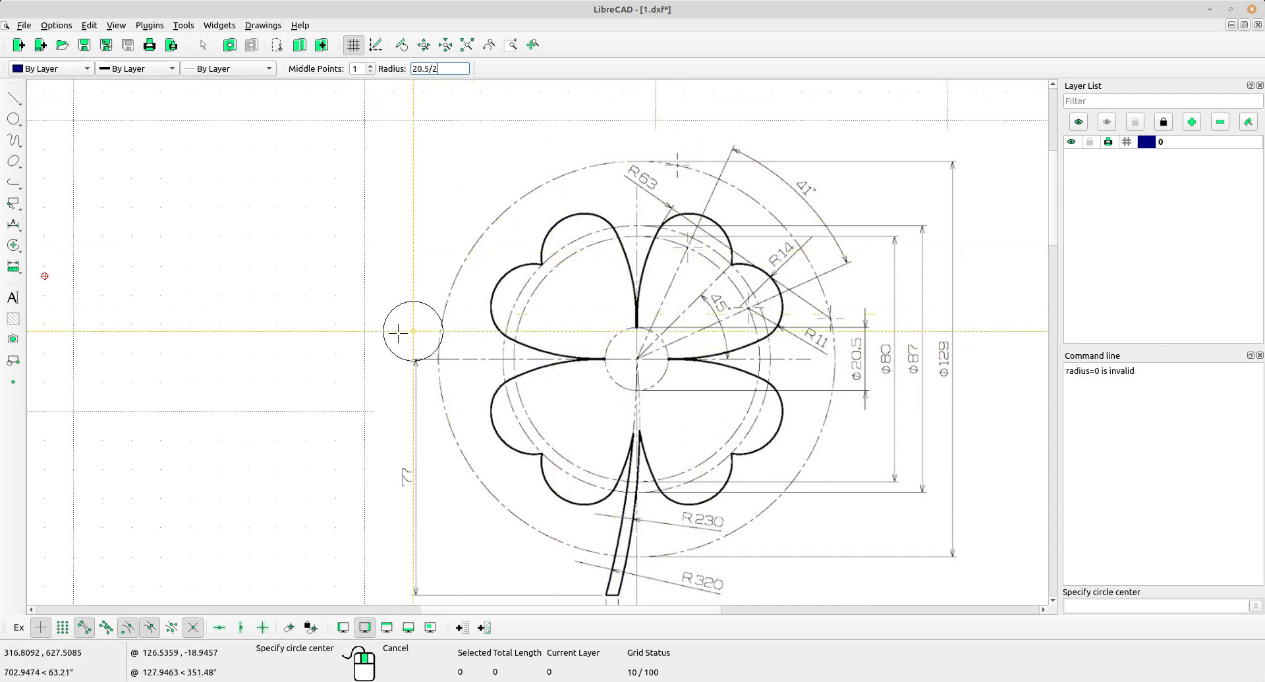
scroll(397, 314, down, 2)
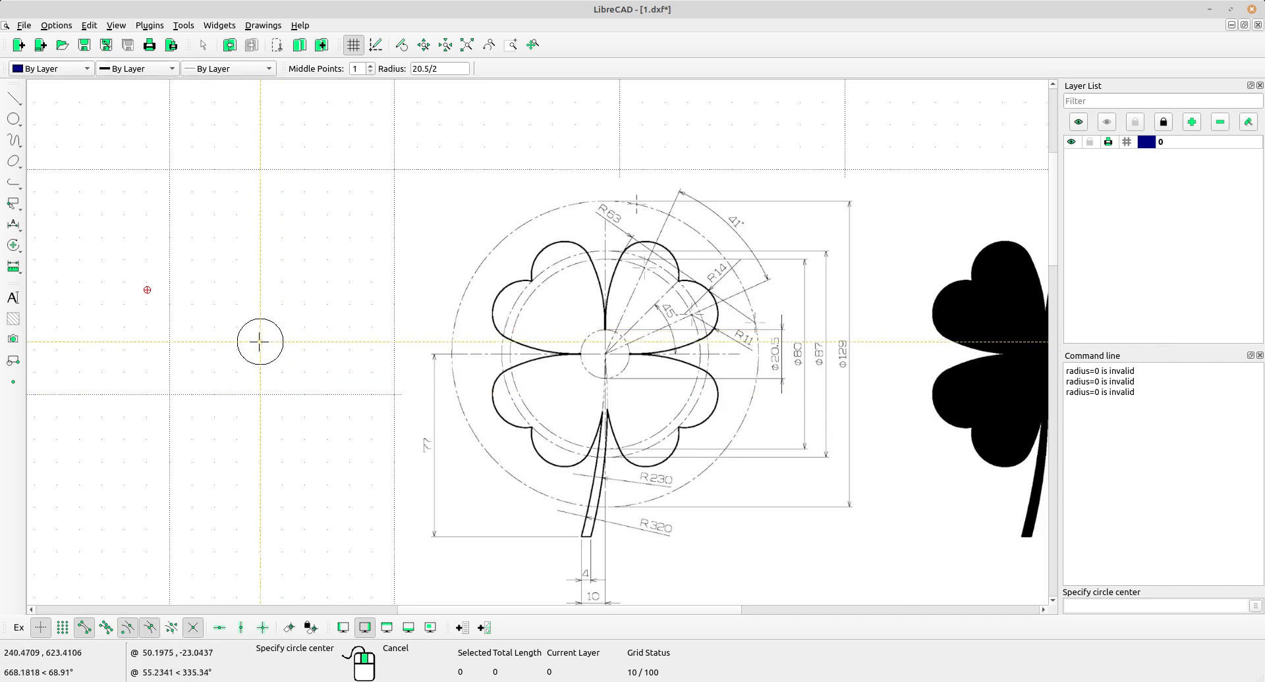
middle_drag(131, 357, 173, 351)
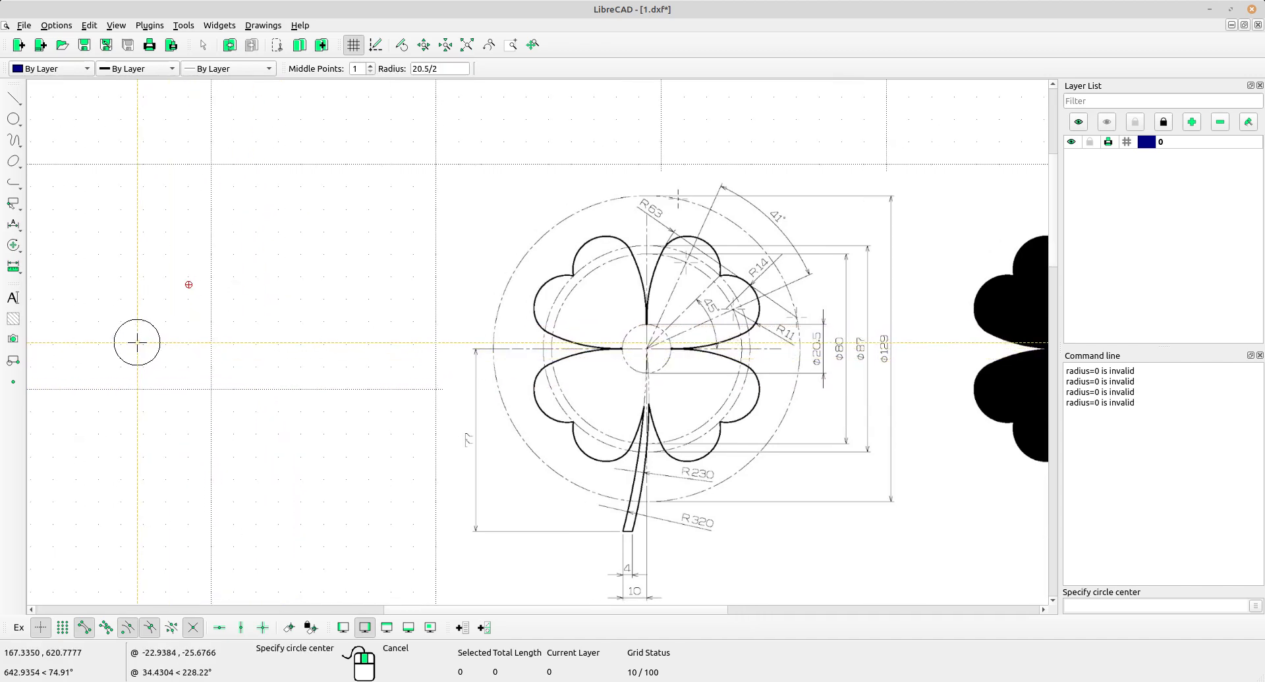
click(120, 336)
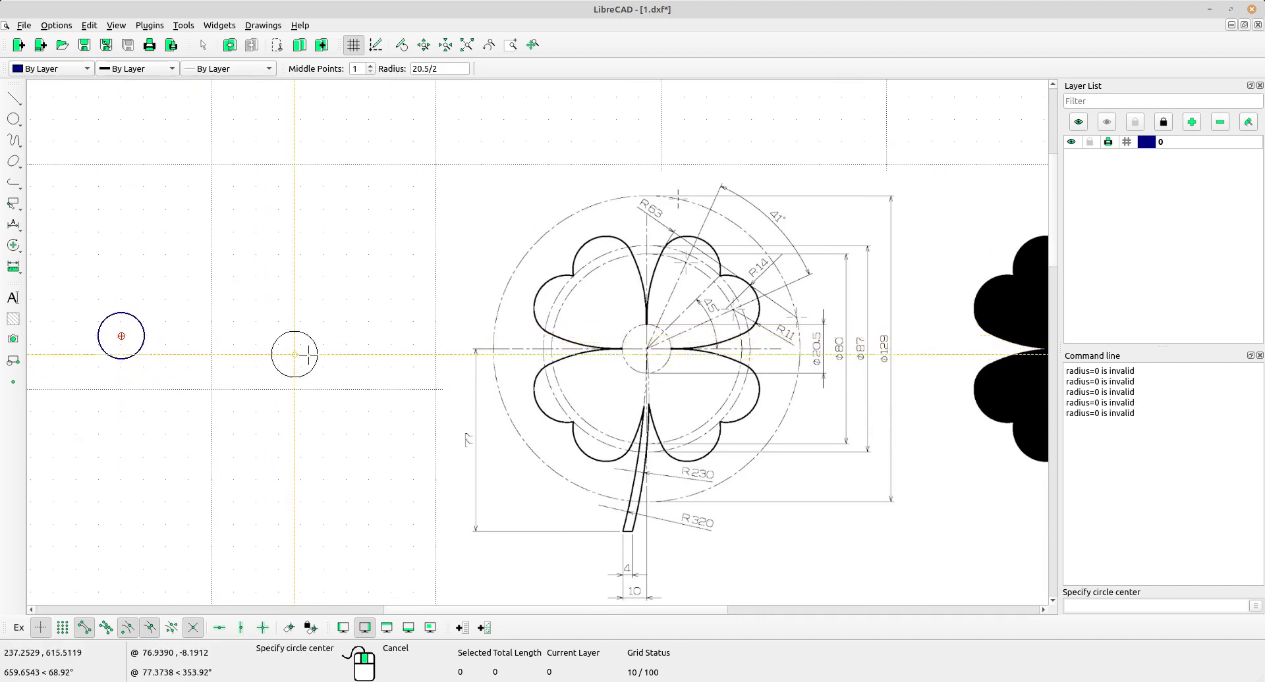
mouse_move(307, 354)
middle_down()
mouse_move(330, 359)
mouse_move(353, 336)
middle_up()
right_click(359, 260)
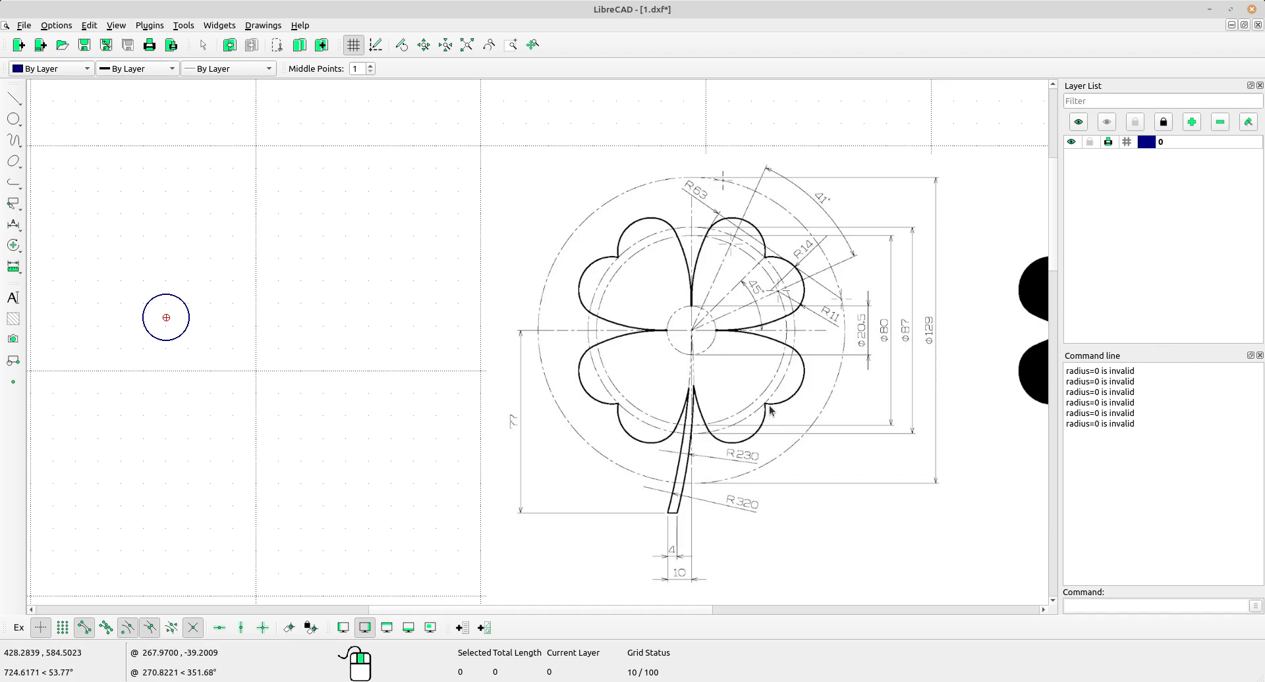
Step: Draw a circle of radius 40 concentric with the small circle, using the Center, Radius method
scroll(863, 339, up, 2)
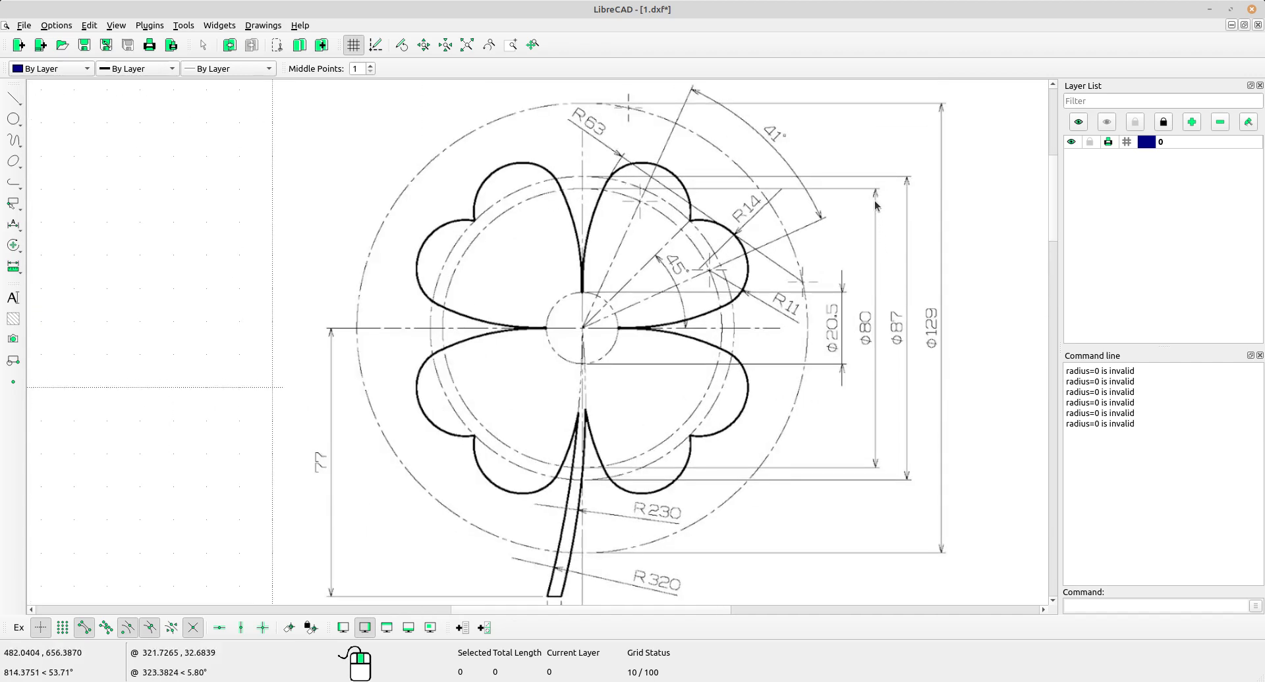
scroll(860, 315, down, 1)
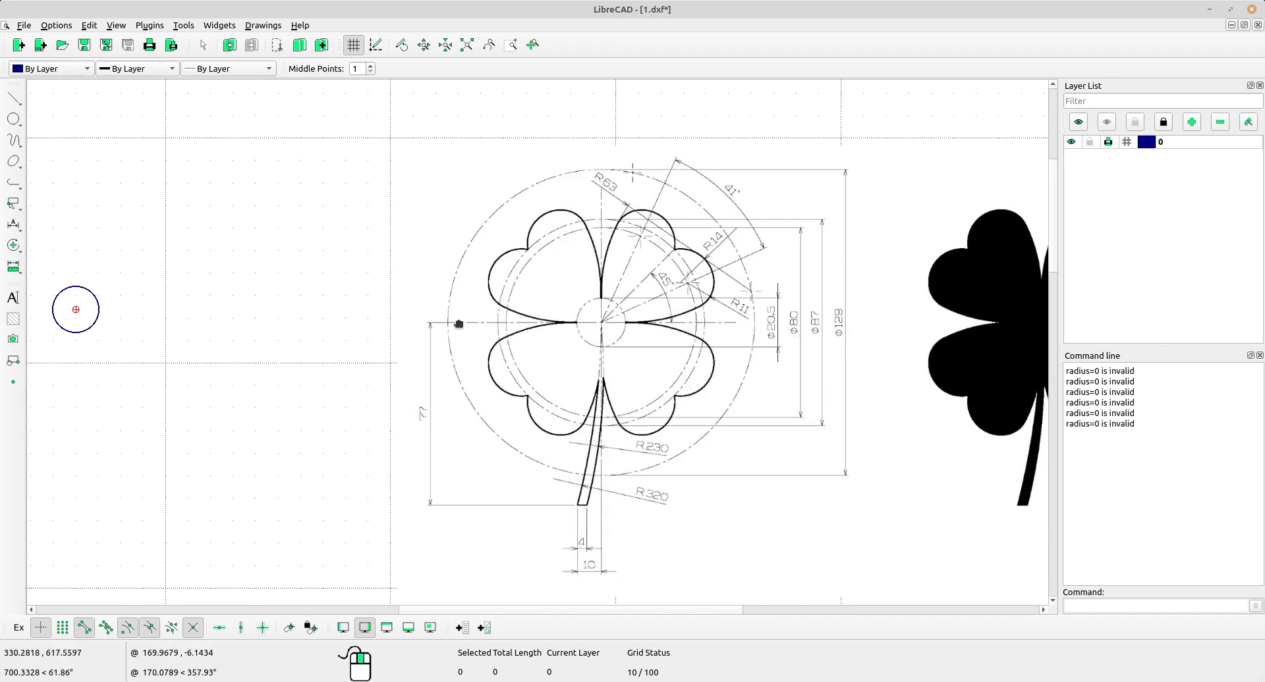
middle_drag(458, 324, 584, 305)
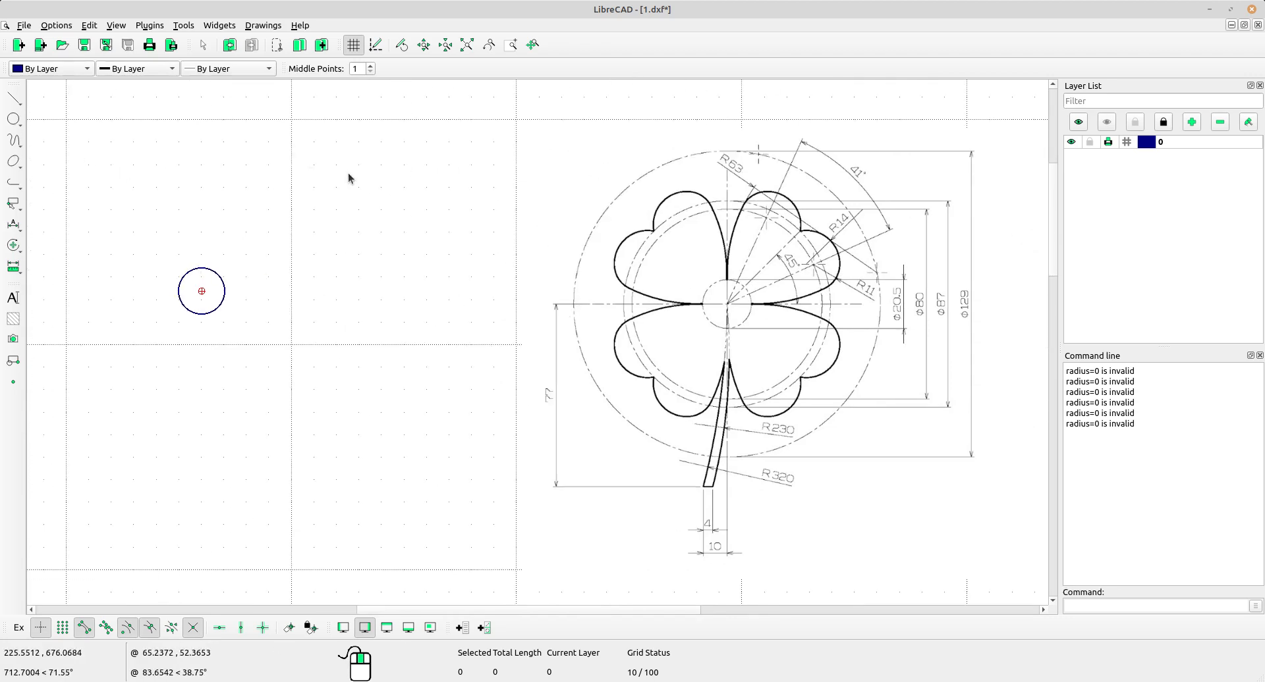
click(13, 118)
click(99, 183)
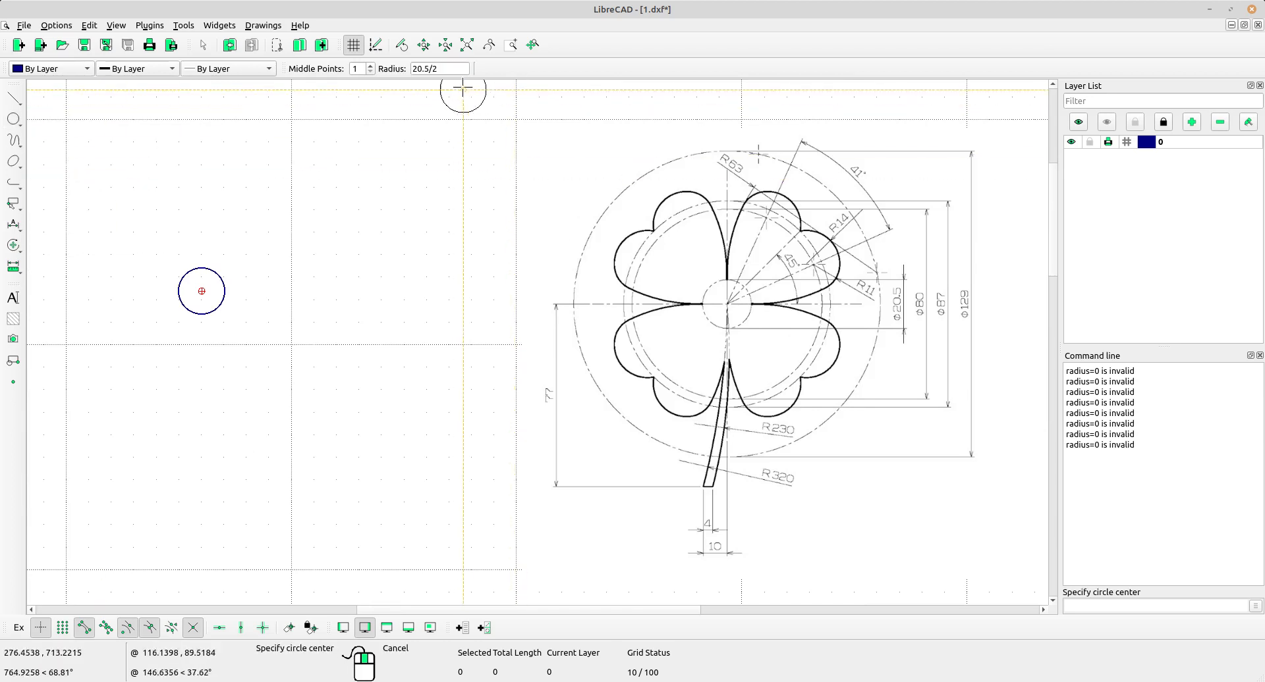
drag(455, 70, 406, 70)
text(4)
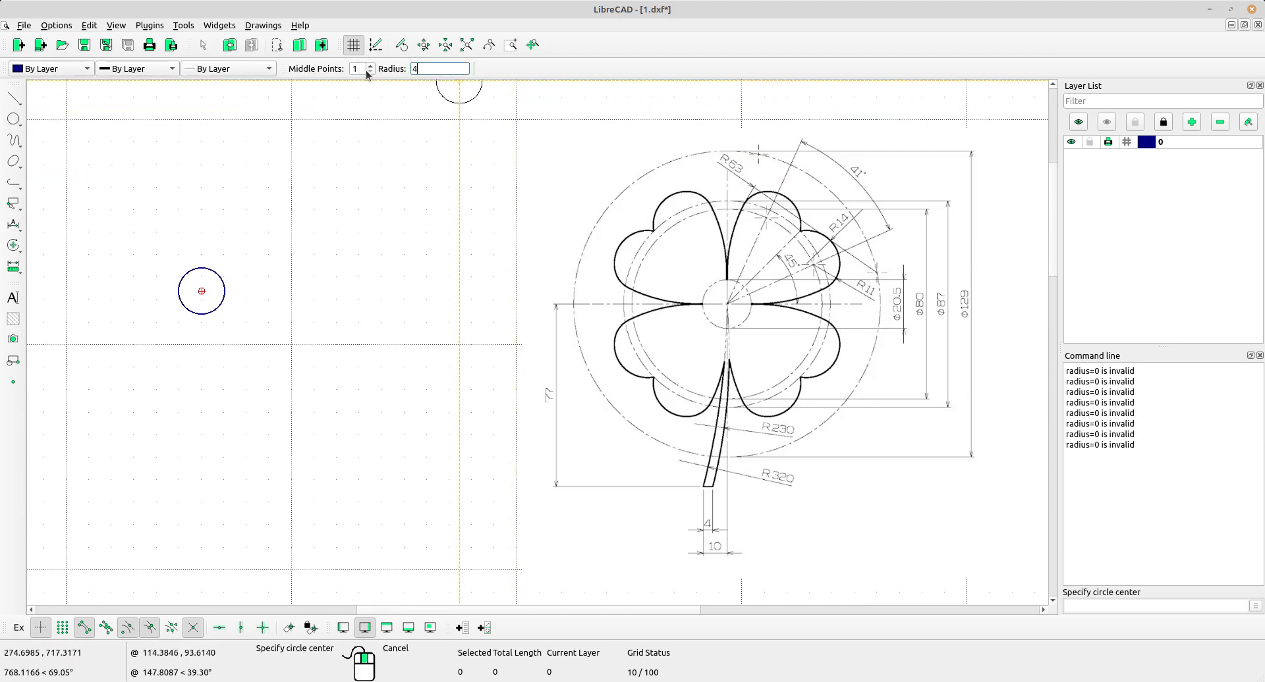
text(0)
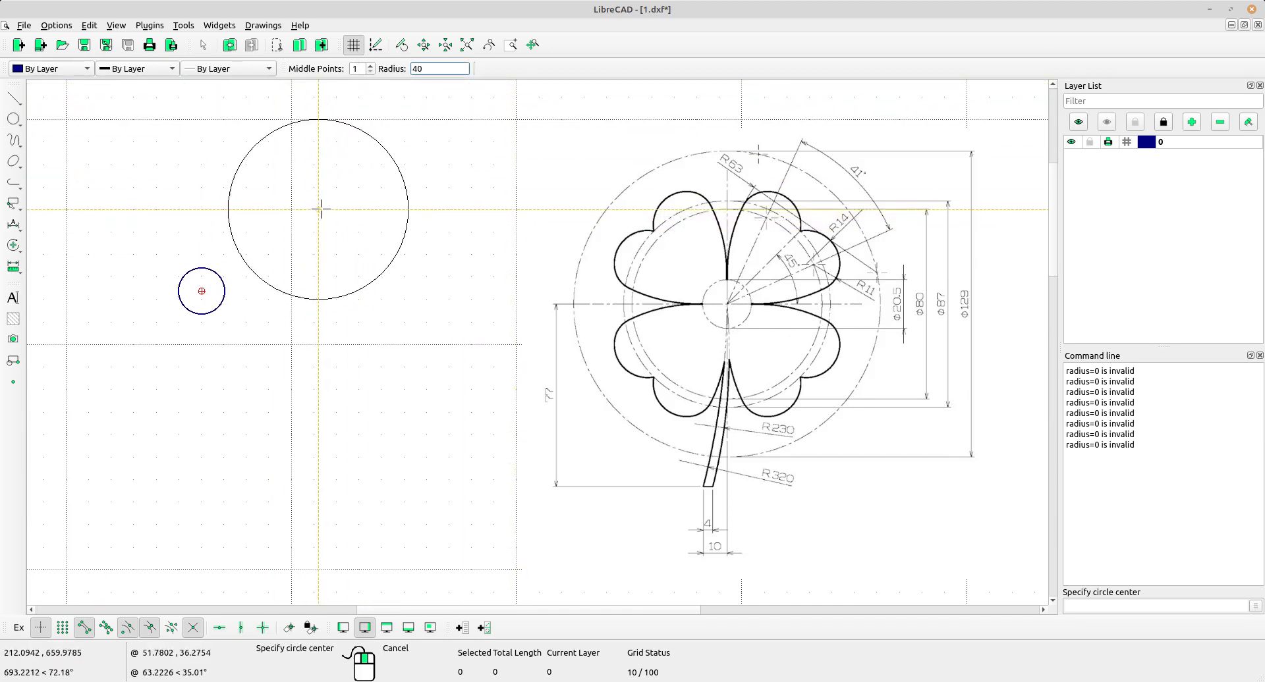
click(202, 291)
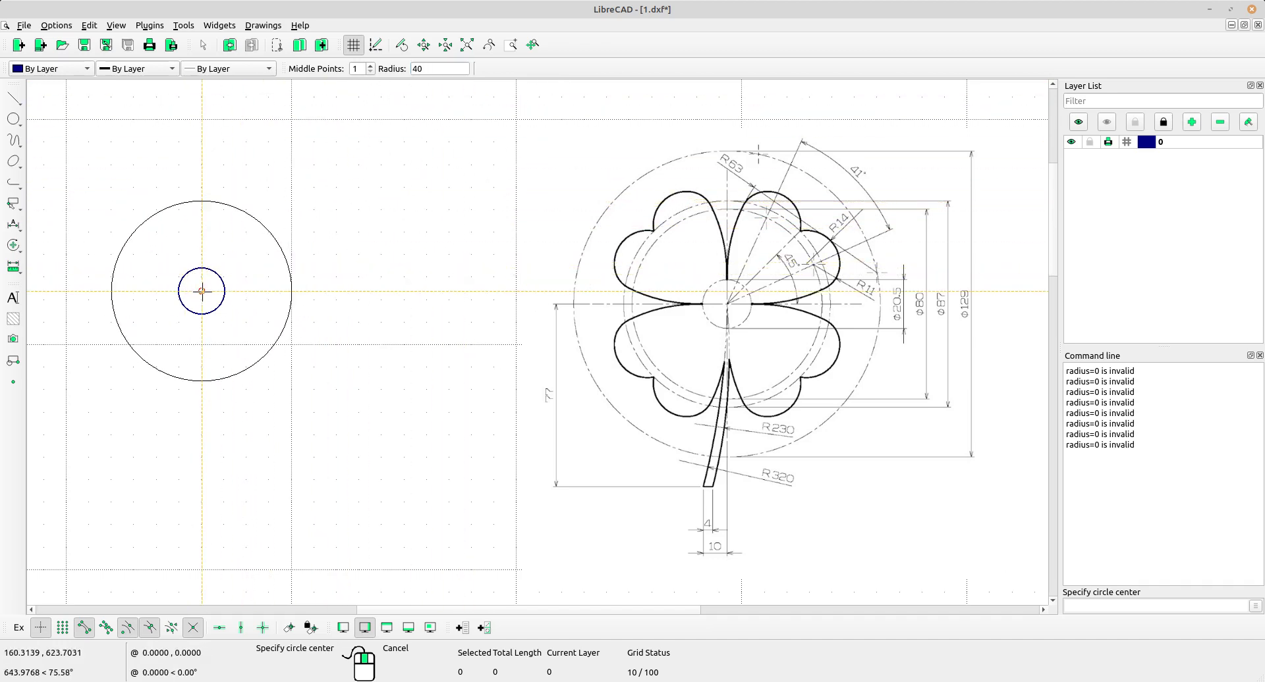
right_click(670, 283)
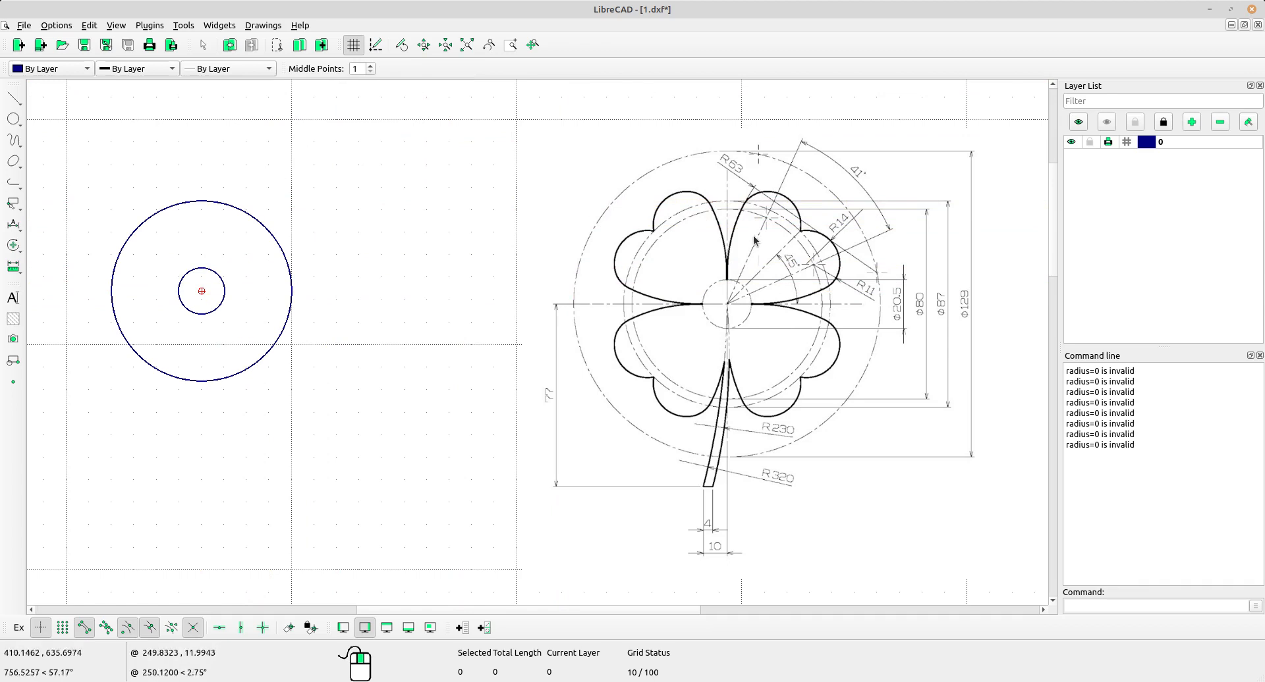
Step: Add a third concentric circle with radius 87/2 around the same center point
scroll(757, 237, up, 2)
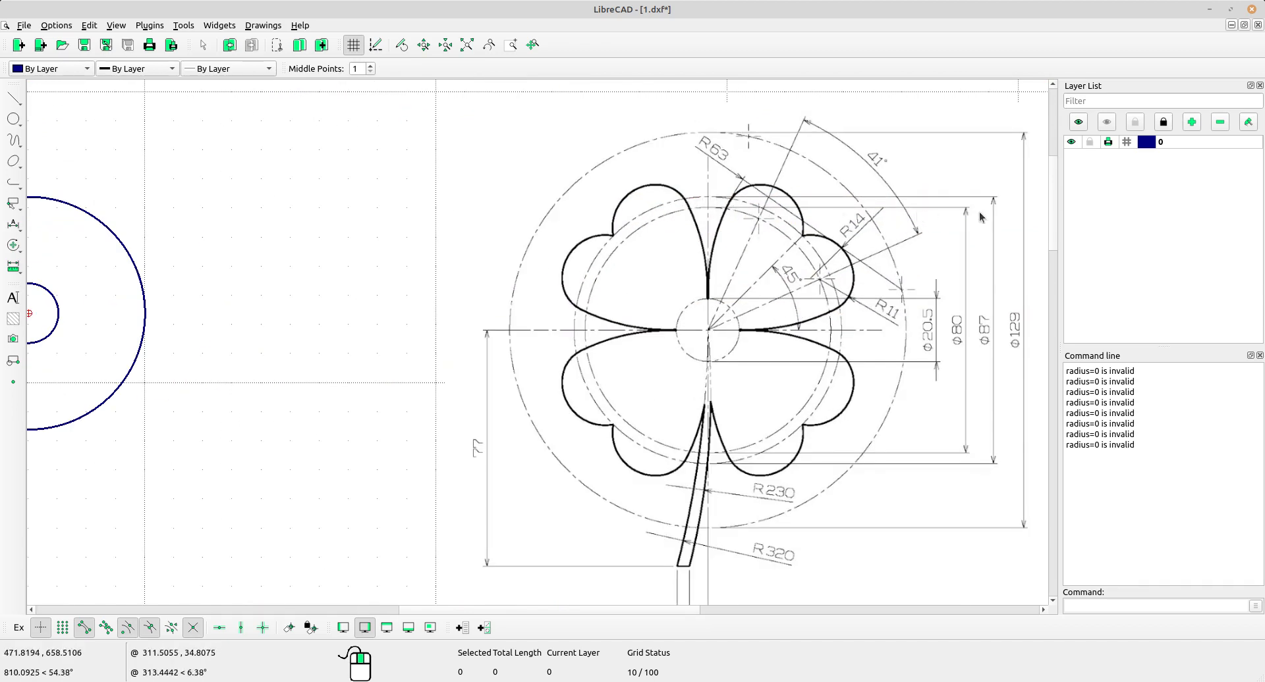
scroll(912, 339, down, 1)
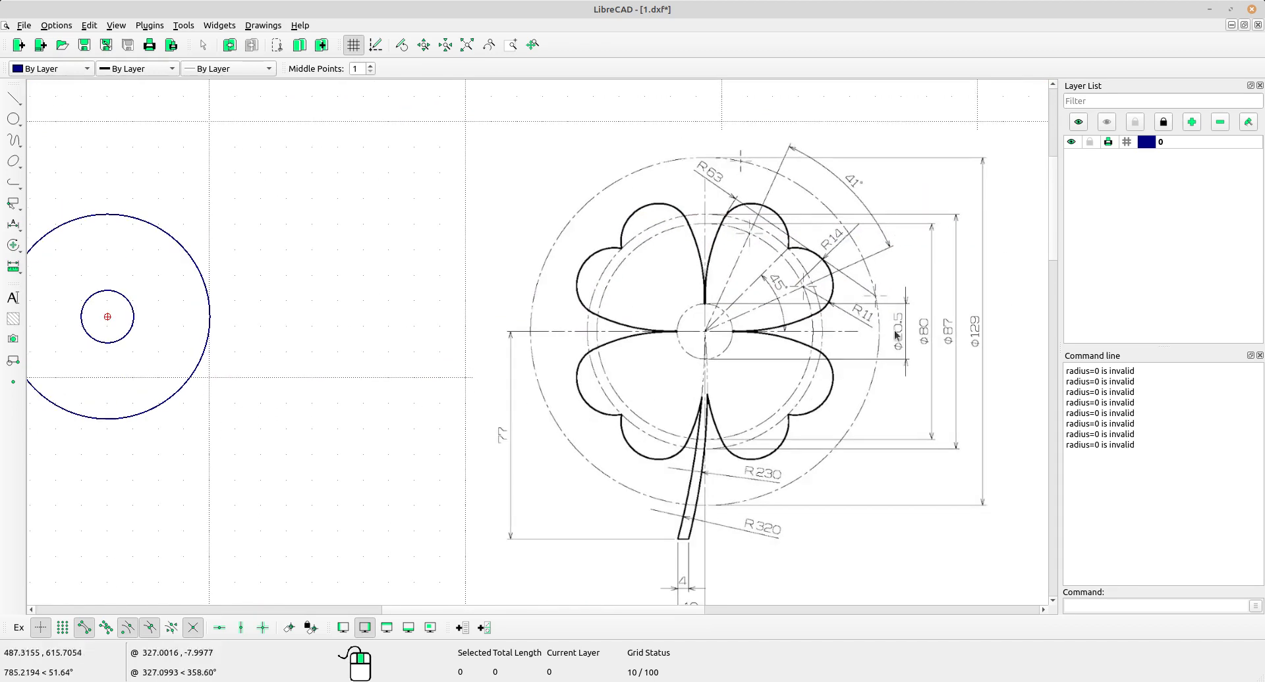
middle_drag(244, 297, 377, 278)
click(13, 118)
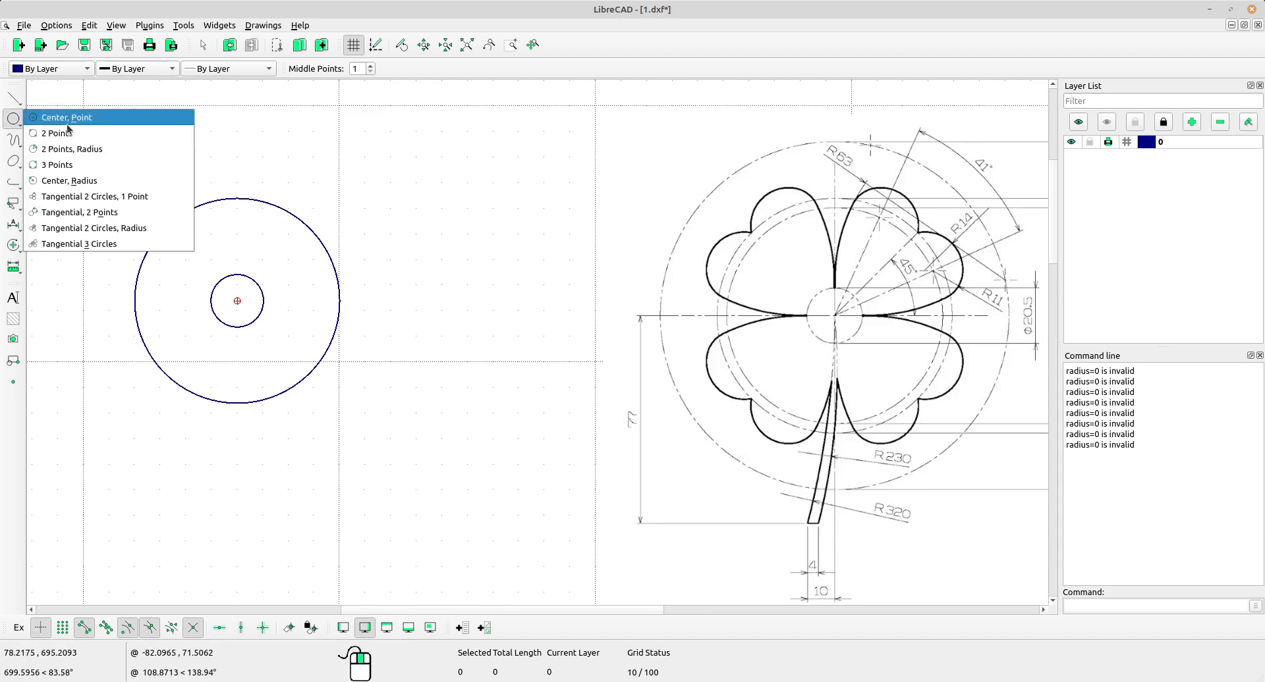
click(110, 182)
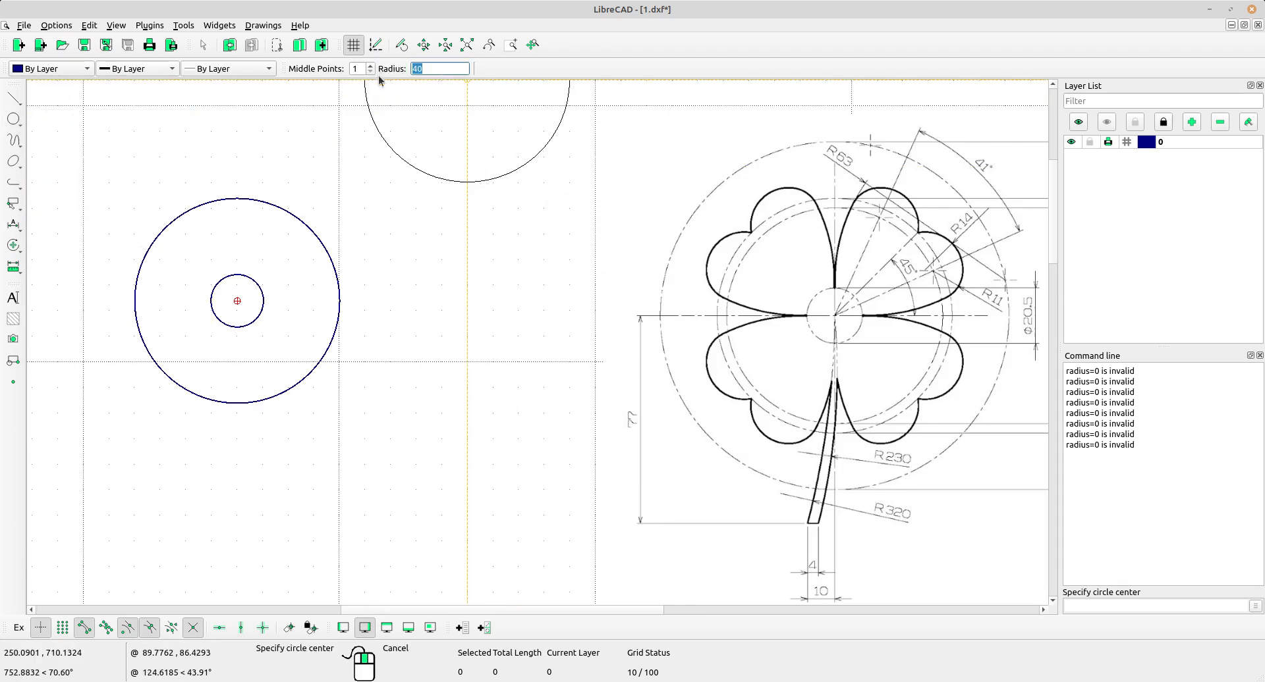
text(87/)
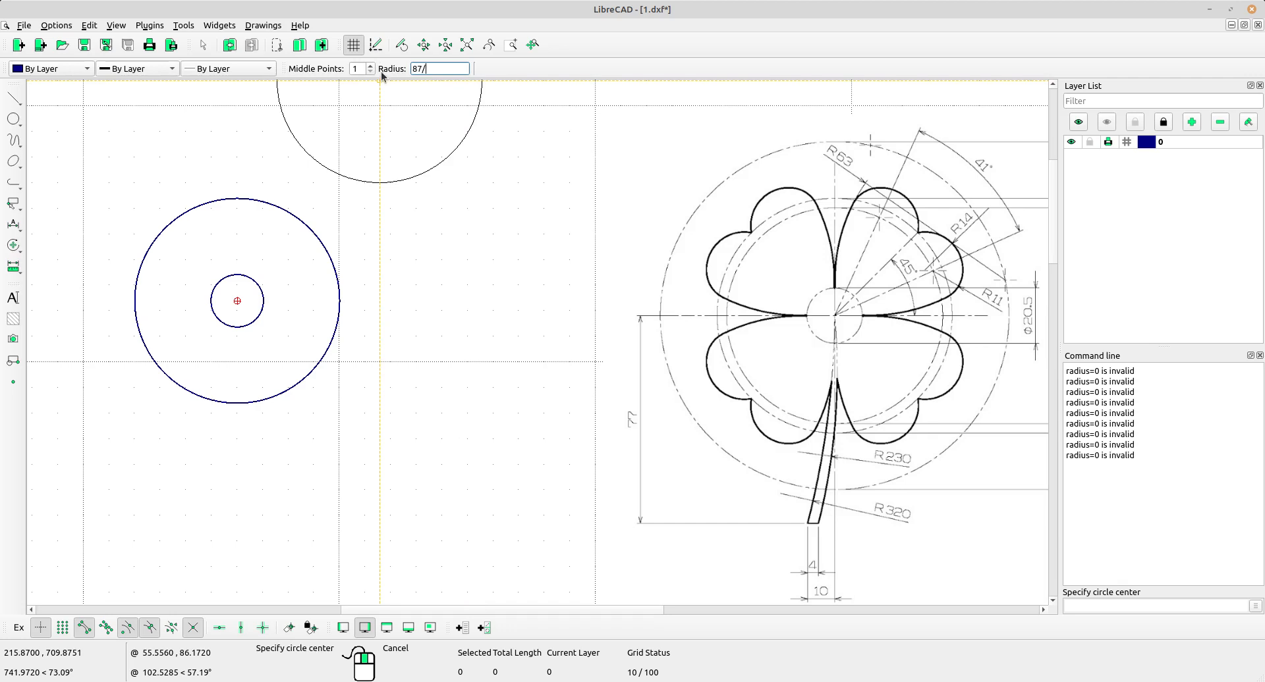
text(2)
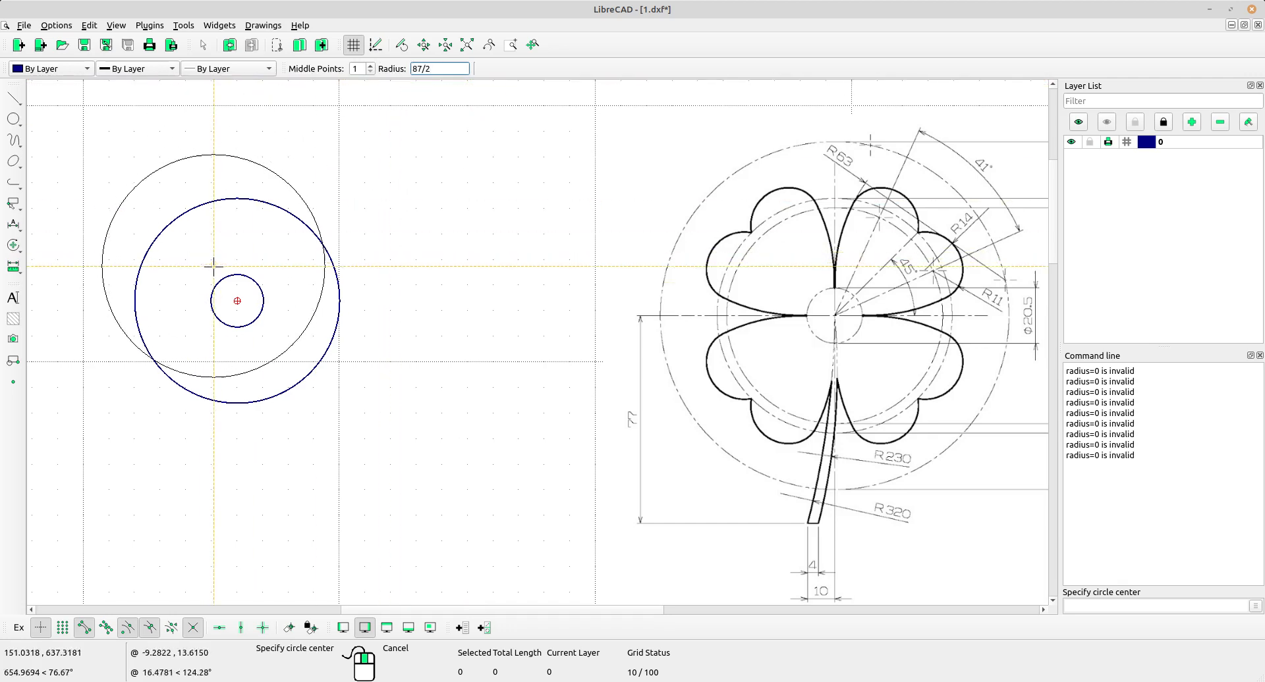
click(238, 301)
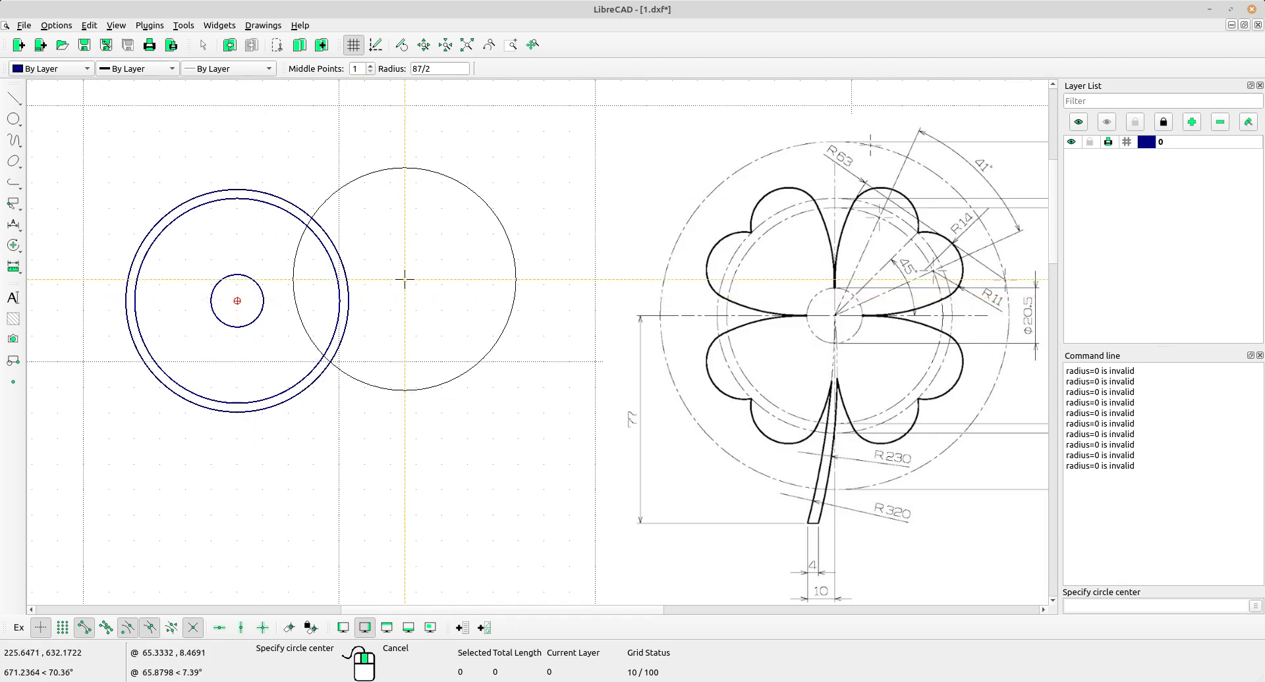
right_click(487, 267)
Step: Draw a horizontal line of length 150 starting at the common center of the three circles
scroll(828, 333, up, 3)
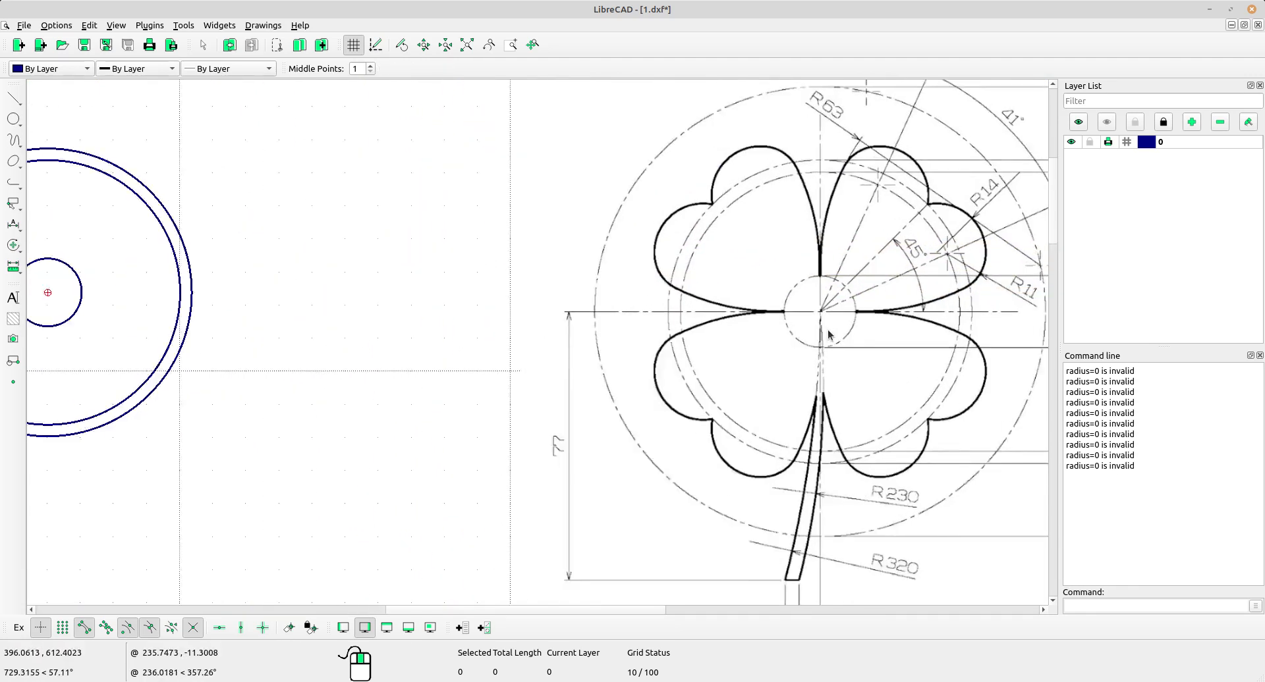
middle_drag(674, 334, 621, 372)
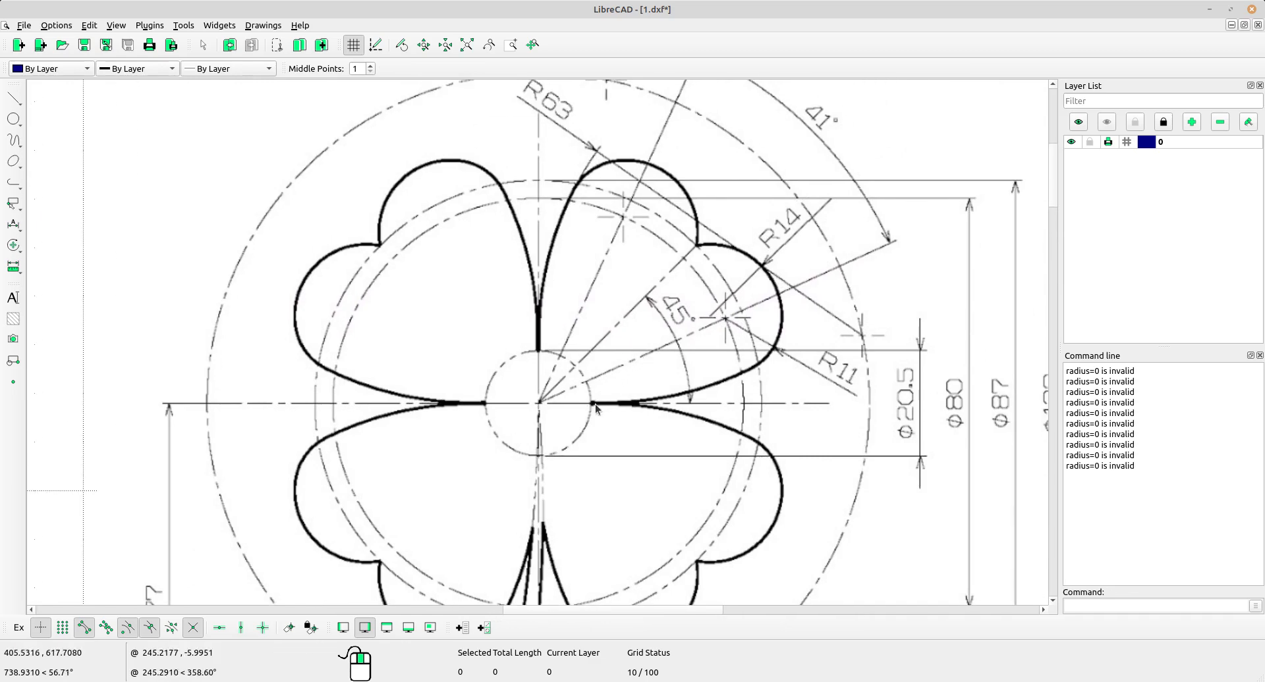
middle_drag(535, 174, 529, 278)
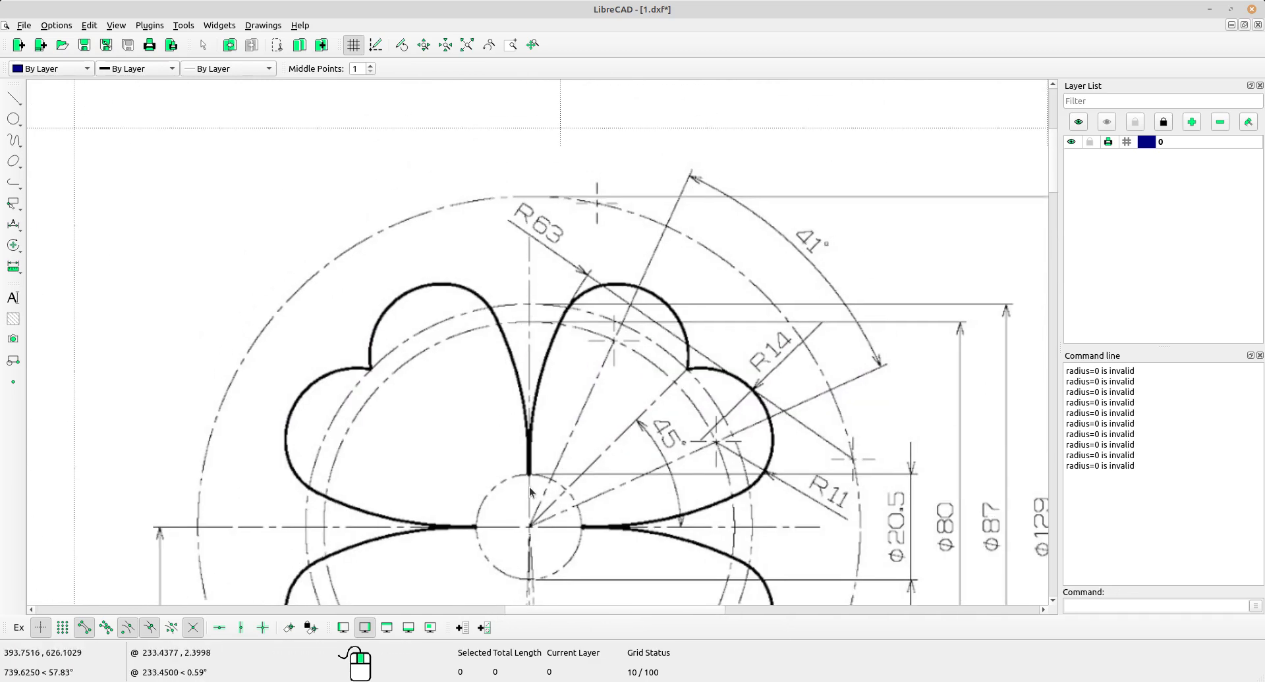
scroll(803, 531, down, 5)
scroll(508, 370, up, 2)
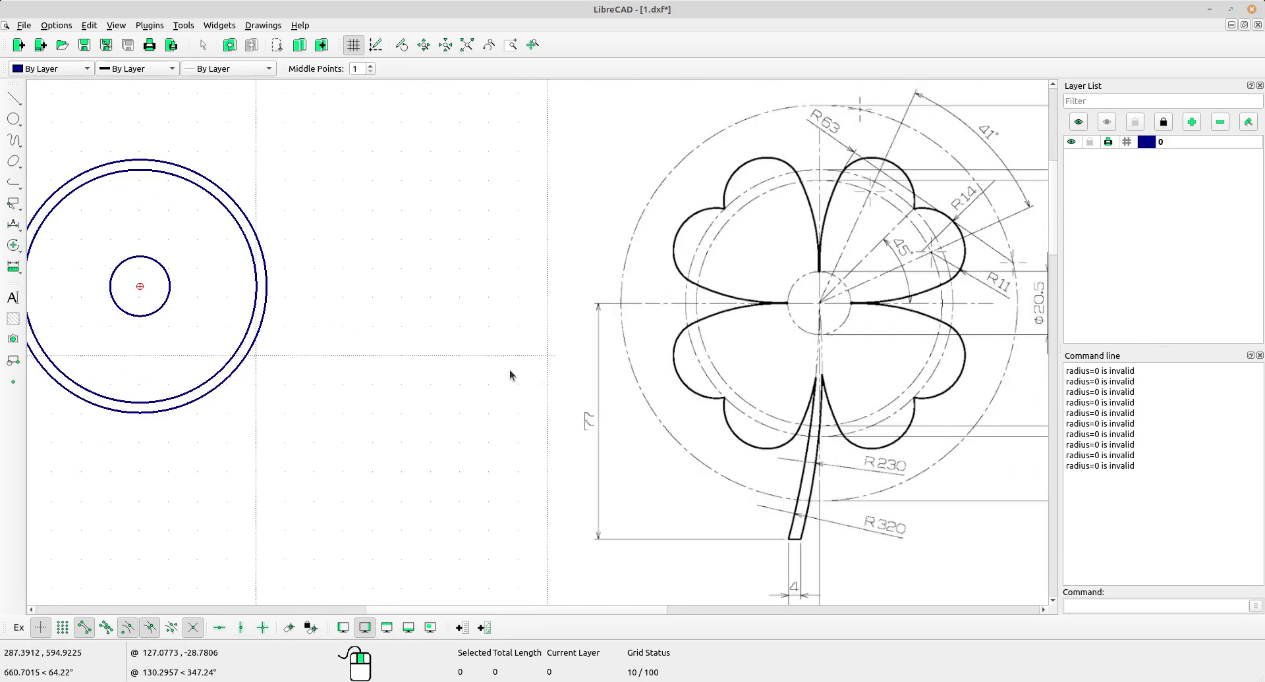
click(15, 99)
click(79, 124)
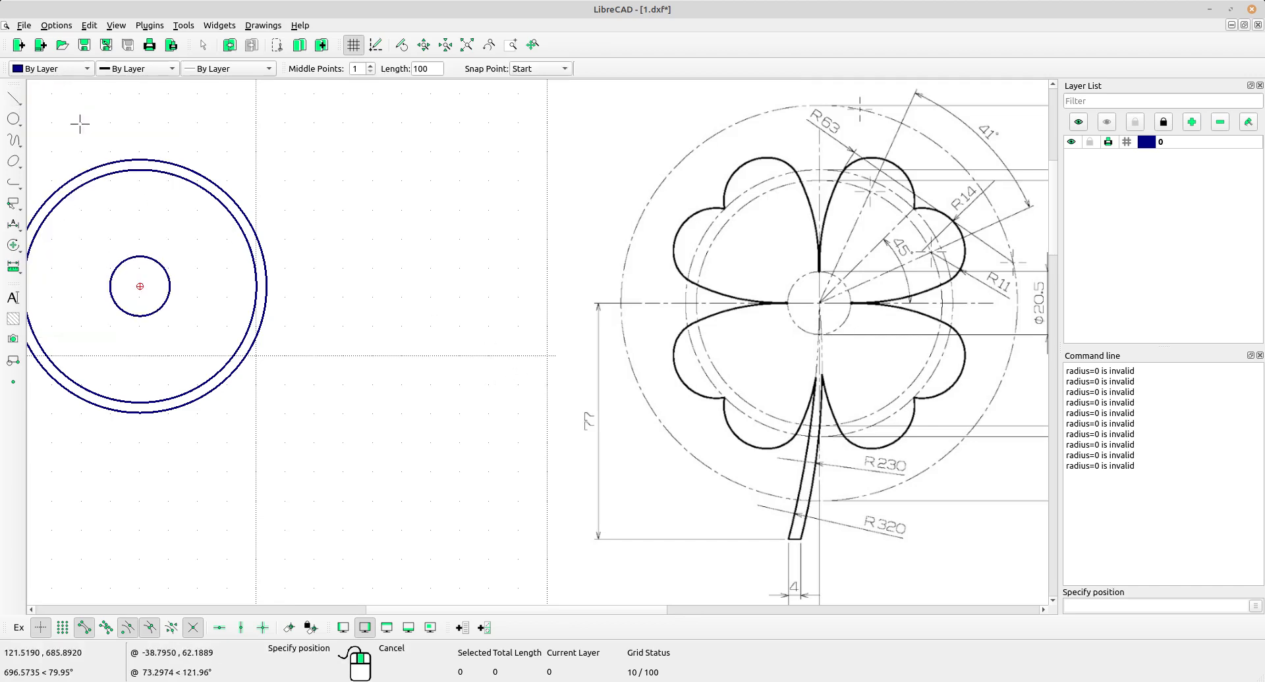
drag(433, 69, 392, 65)
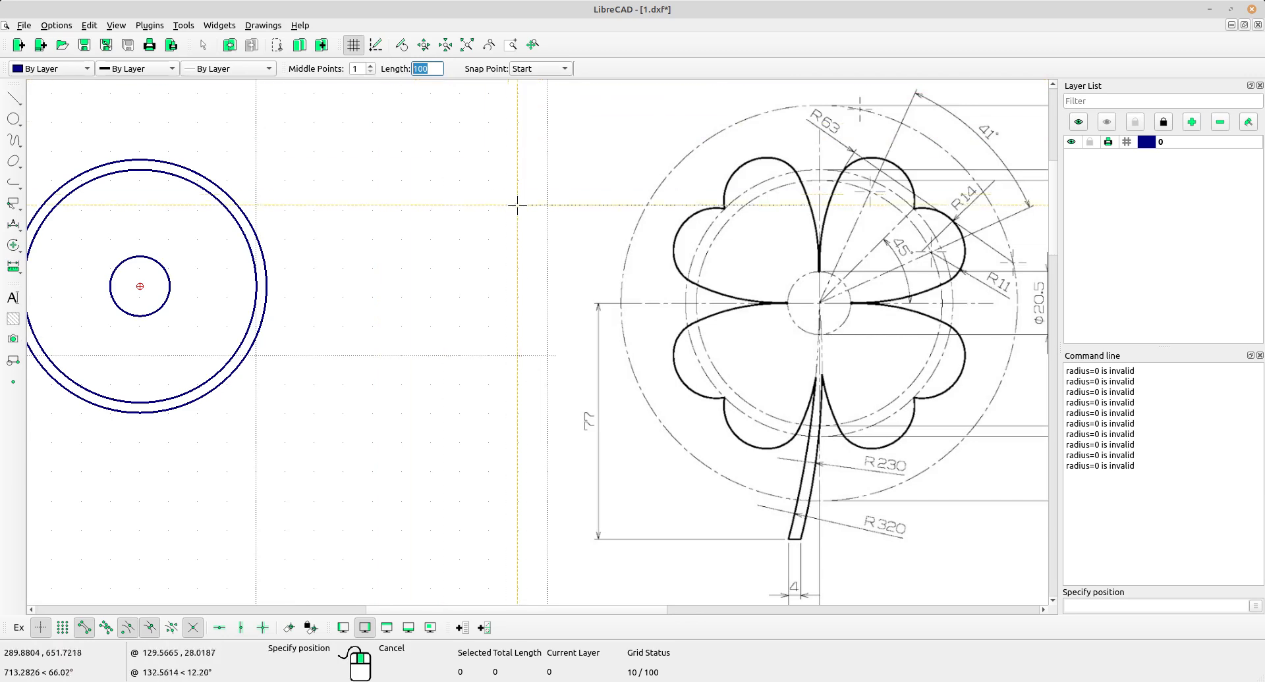
text(1)
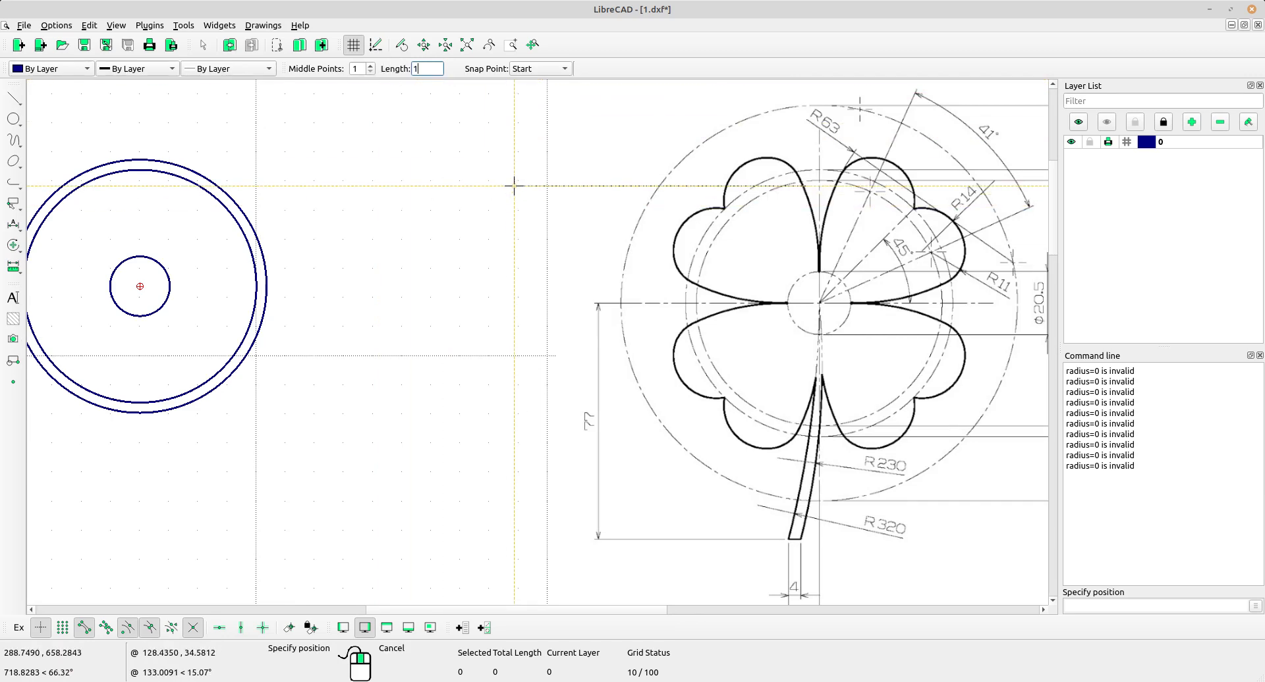
text(50)
click(539, 69)
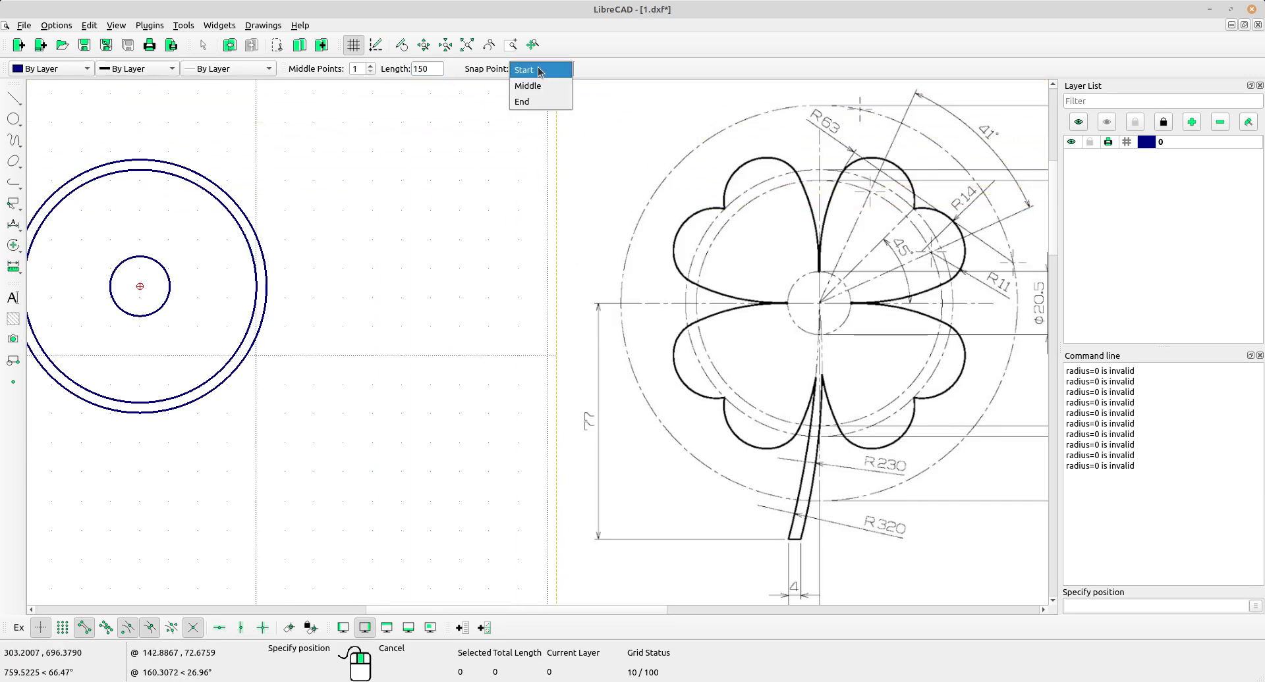
click(539, 71)
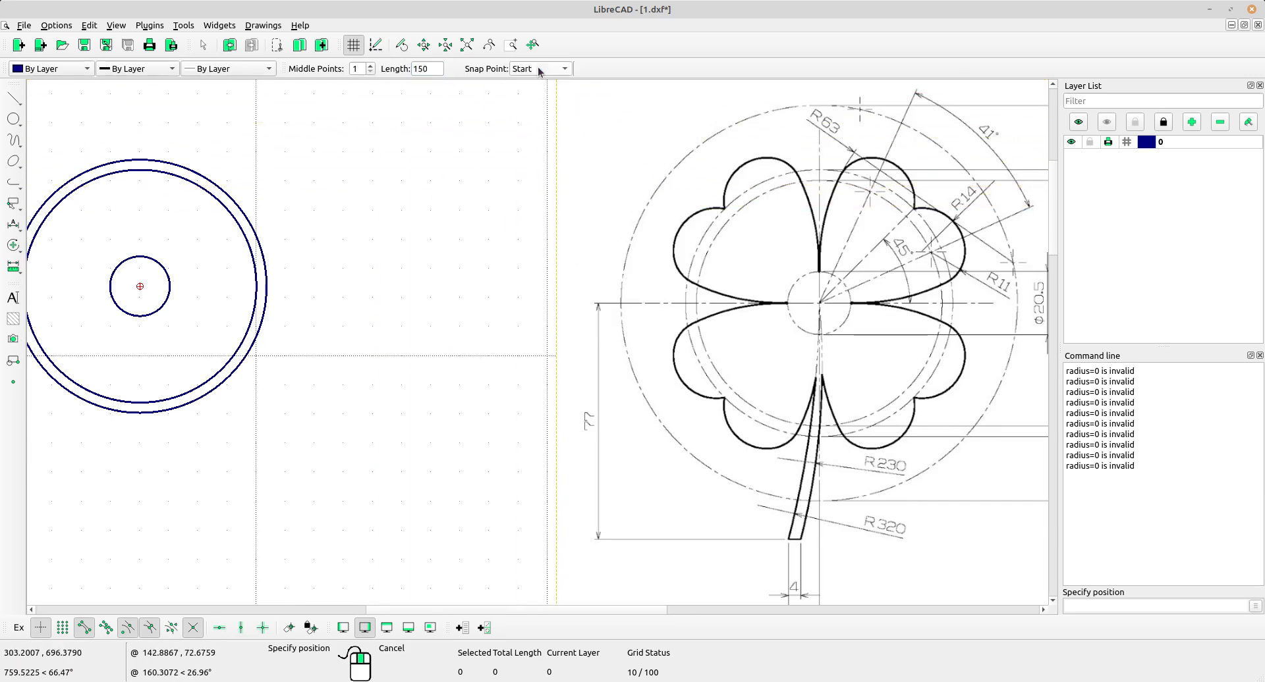
click(142, 284)
Step: Draw a vertical line of length 150 upward from the circles' common center
scroll(426, 367, down, 2)
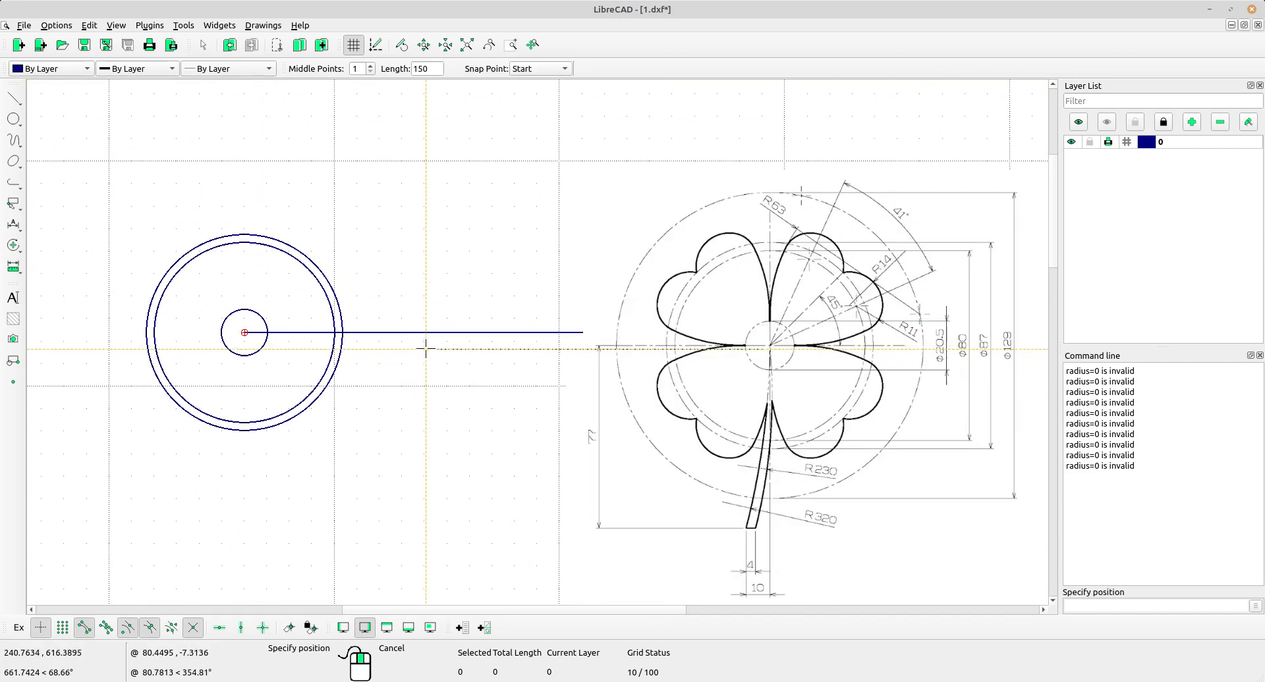
click(12, 98)
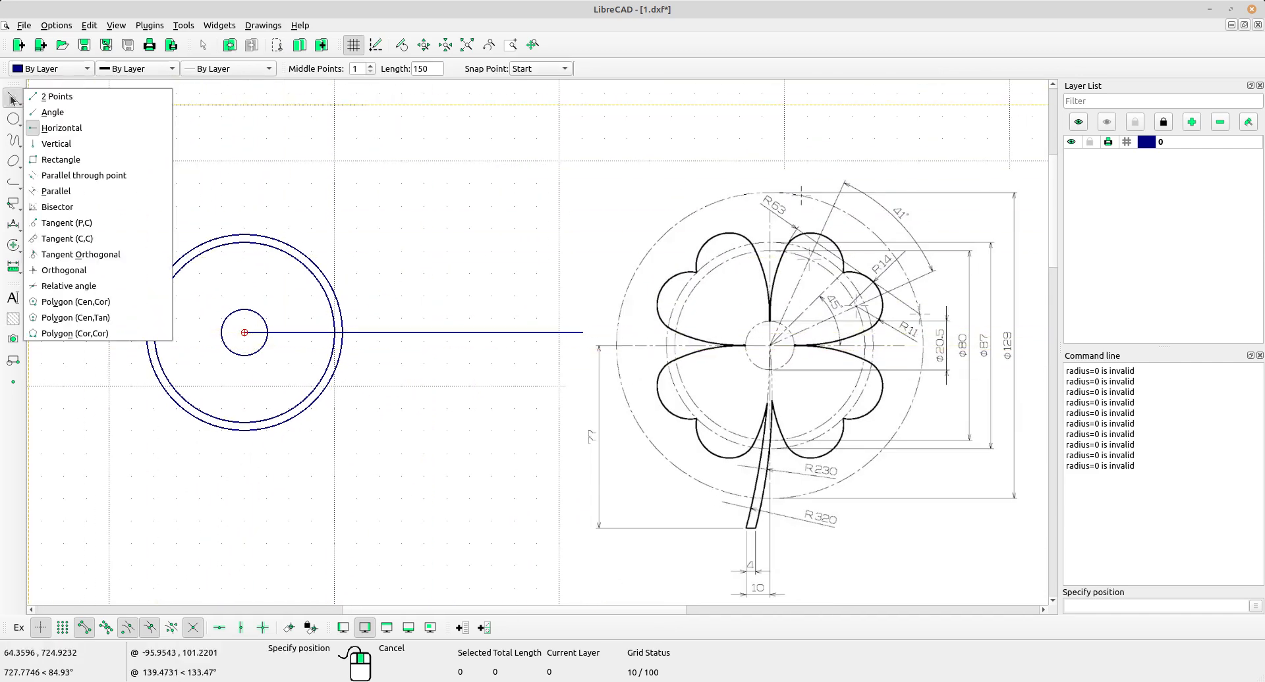
click(50, 144)
drag(430, 69, 407, 64)
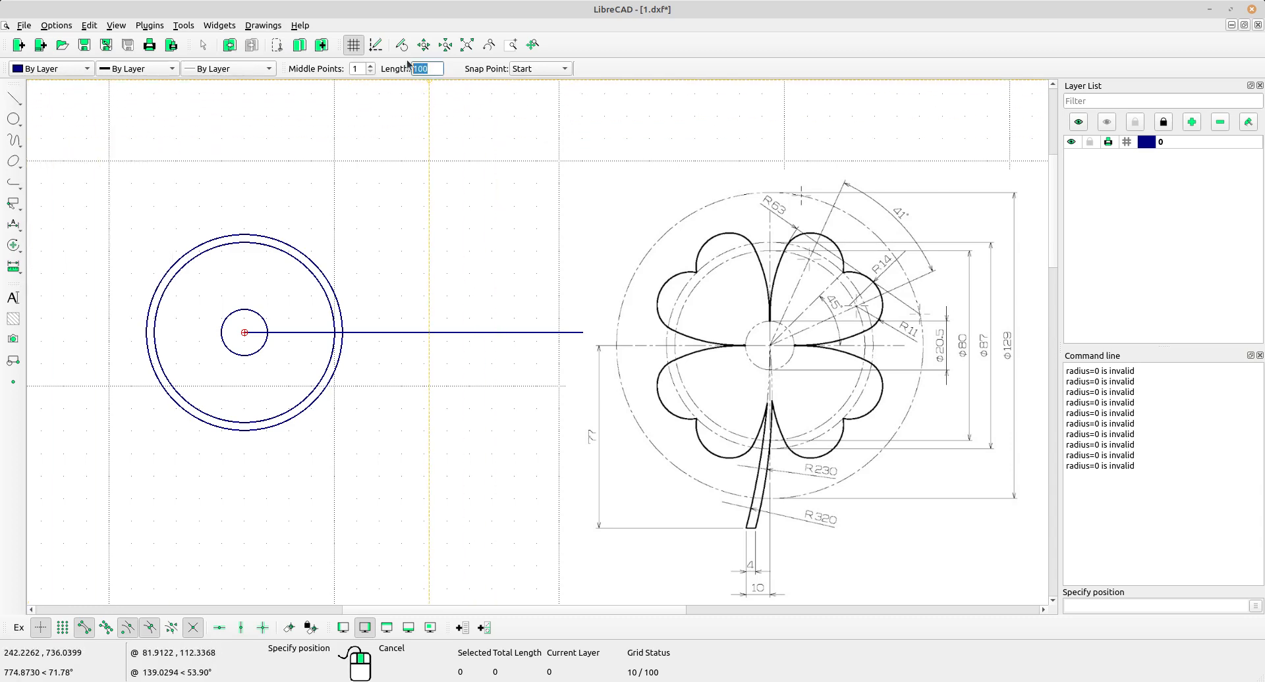
text(150)
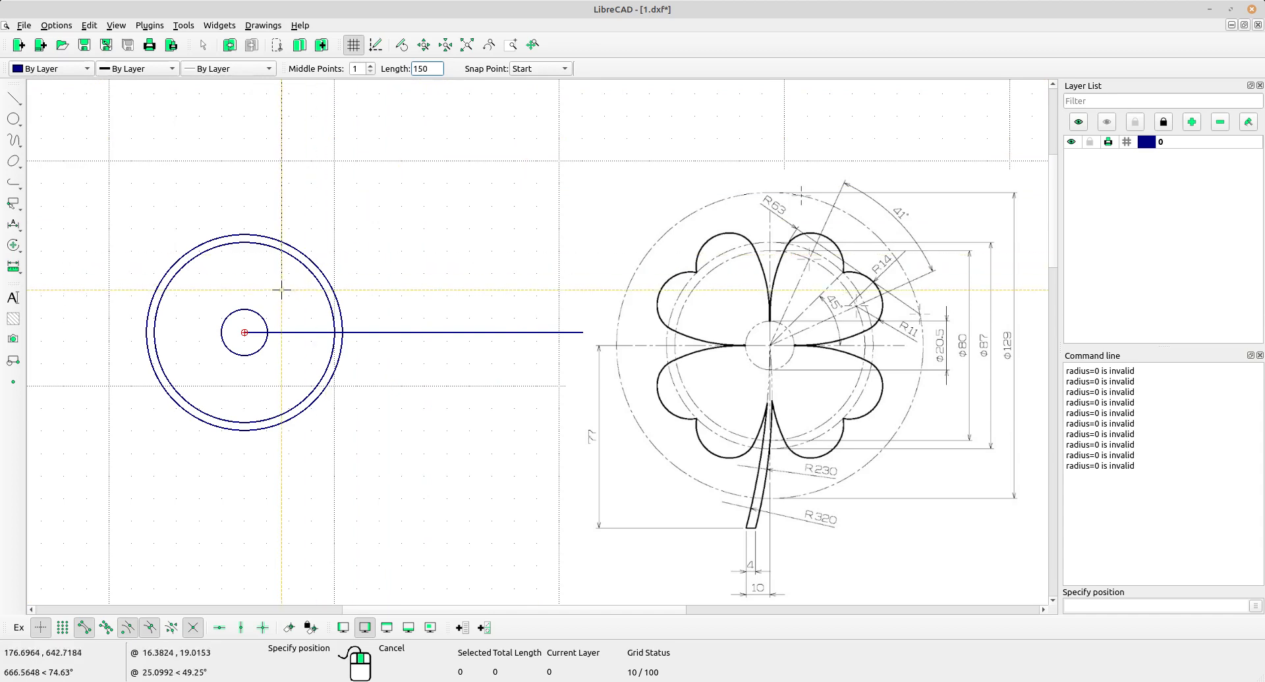
click(245, 332)
right_click(459, 239)
Step: Add a bisector of length 100 between the horizontal and vertical lines
scroll(532, 295, down, 3)
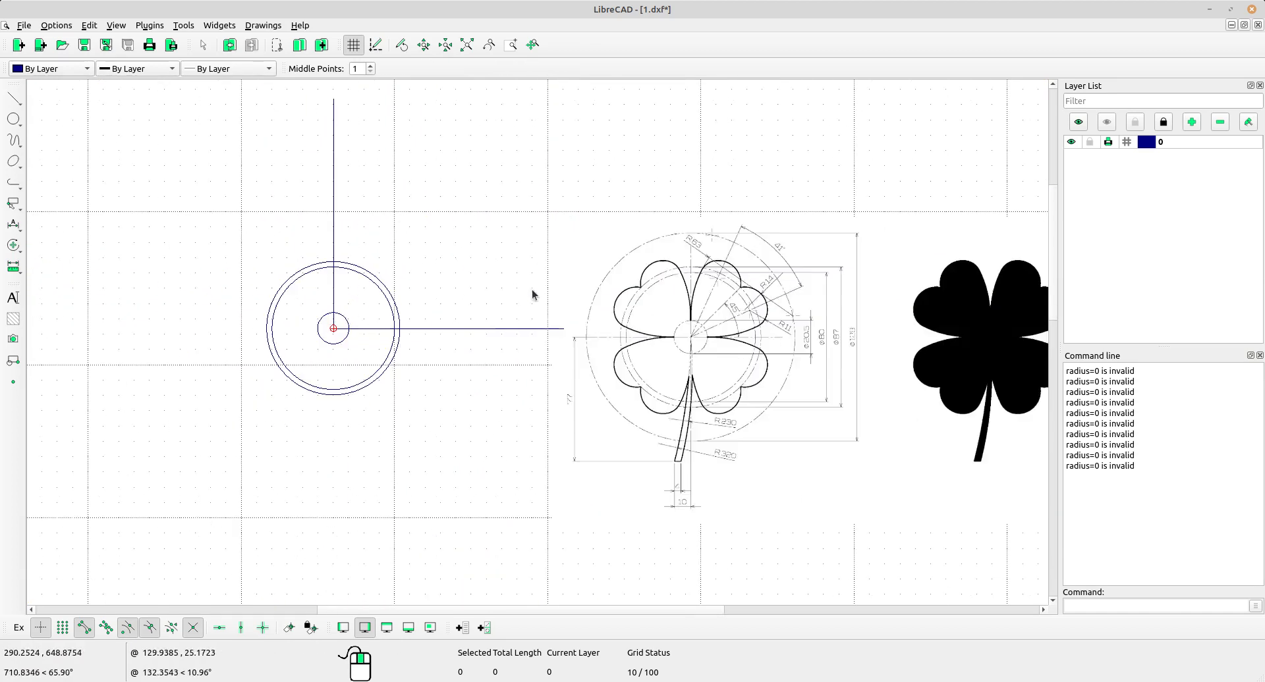
middle_drag(531, 295, 465, 334)
scroll(465, 334, up, 1)
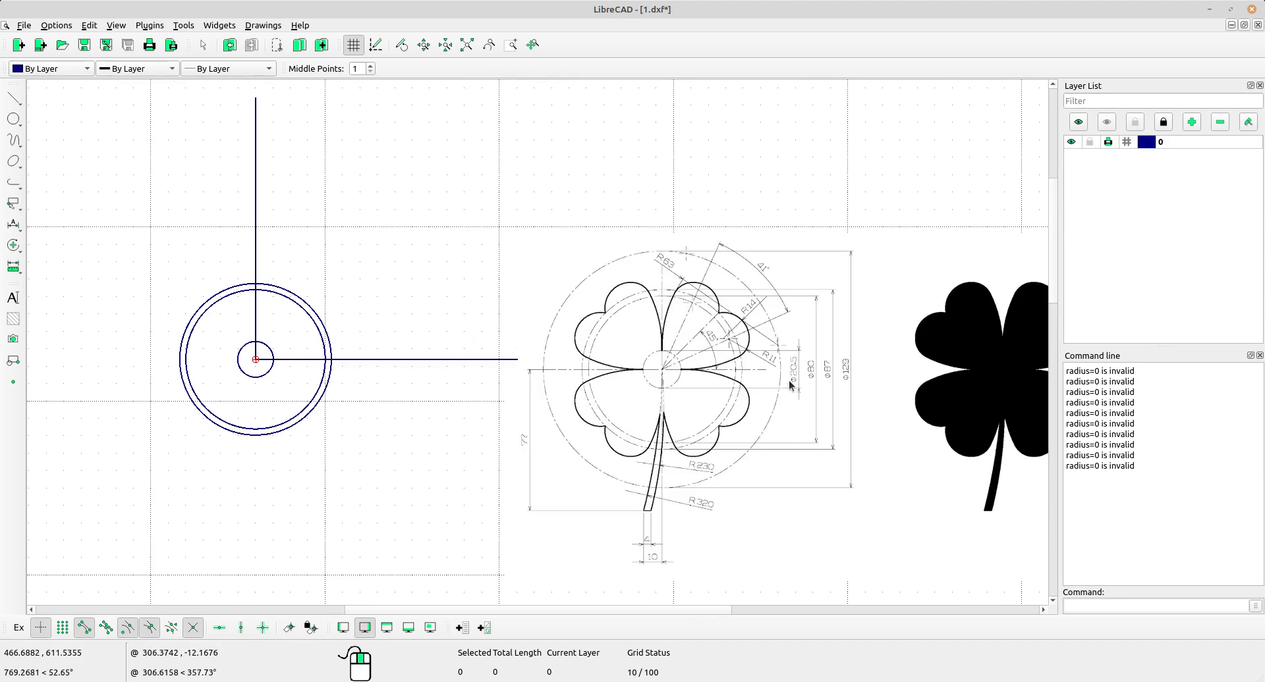
scroll(695, 330, up, 3)
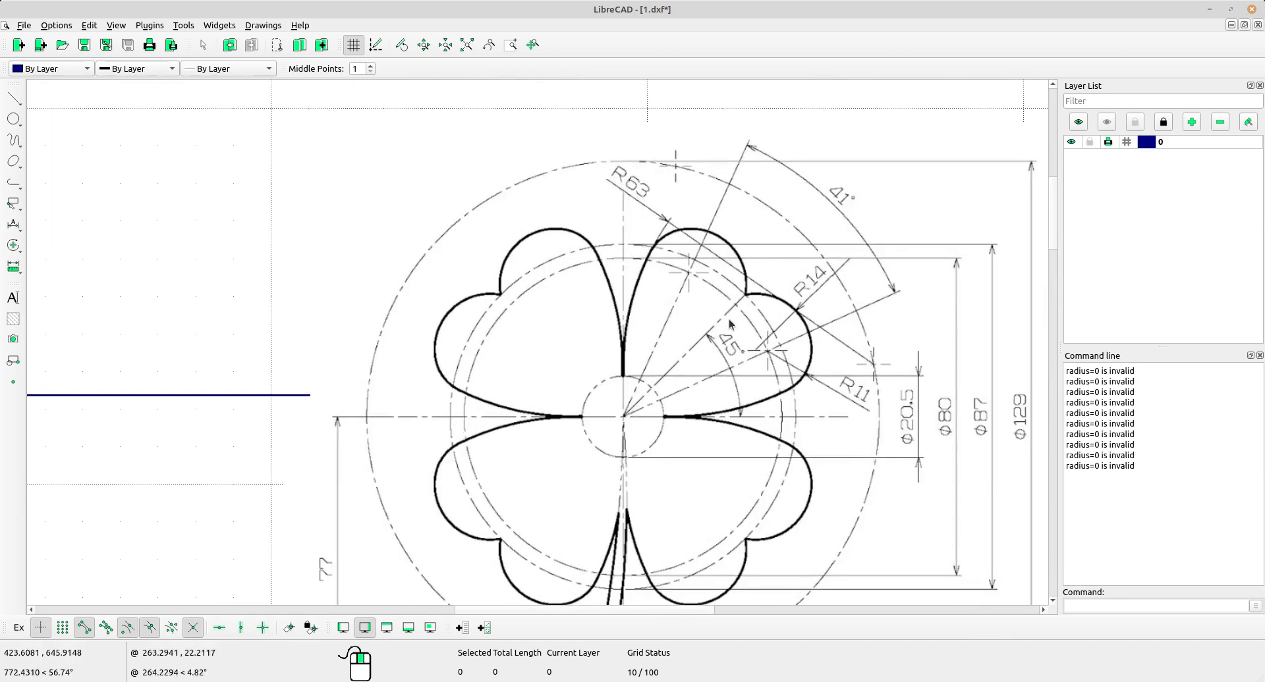
scroll(718, 353, up, 2)
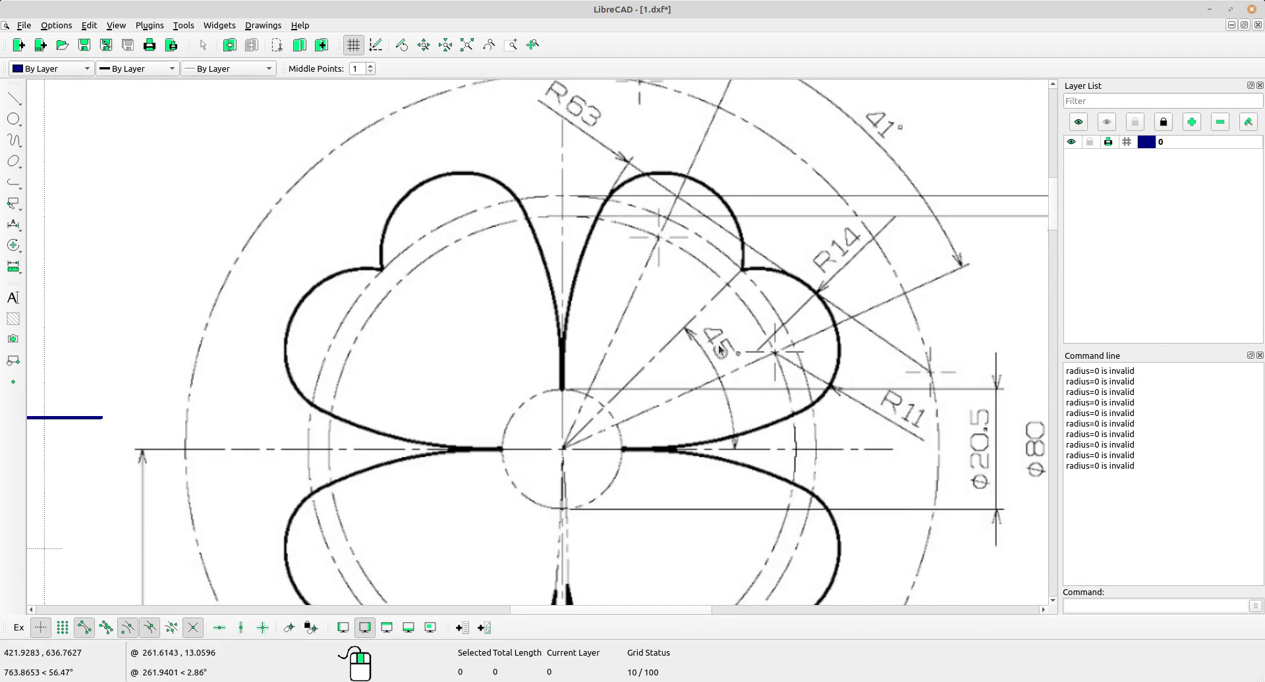
scroll(742, 357, down, 8)
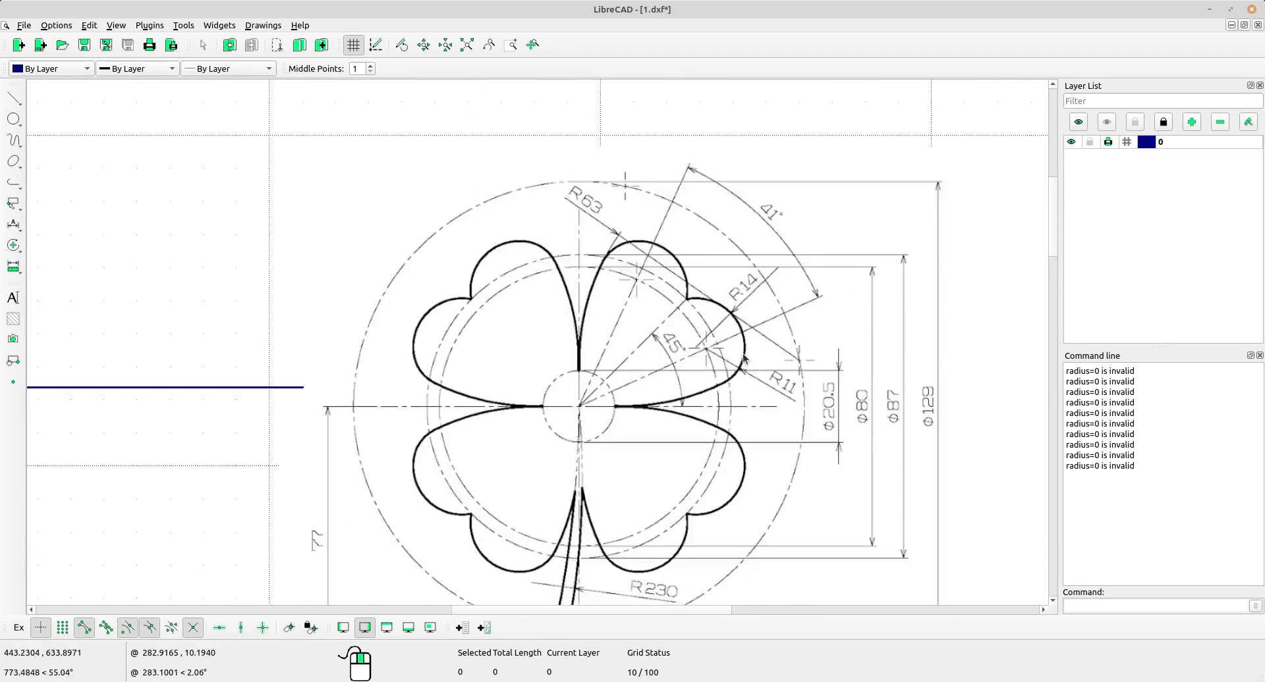
middle_drag(299, 365, 438, 342)
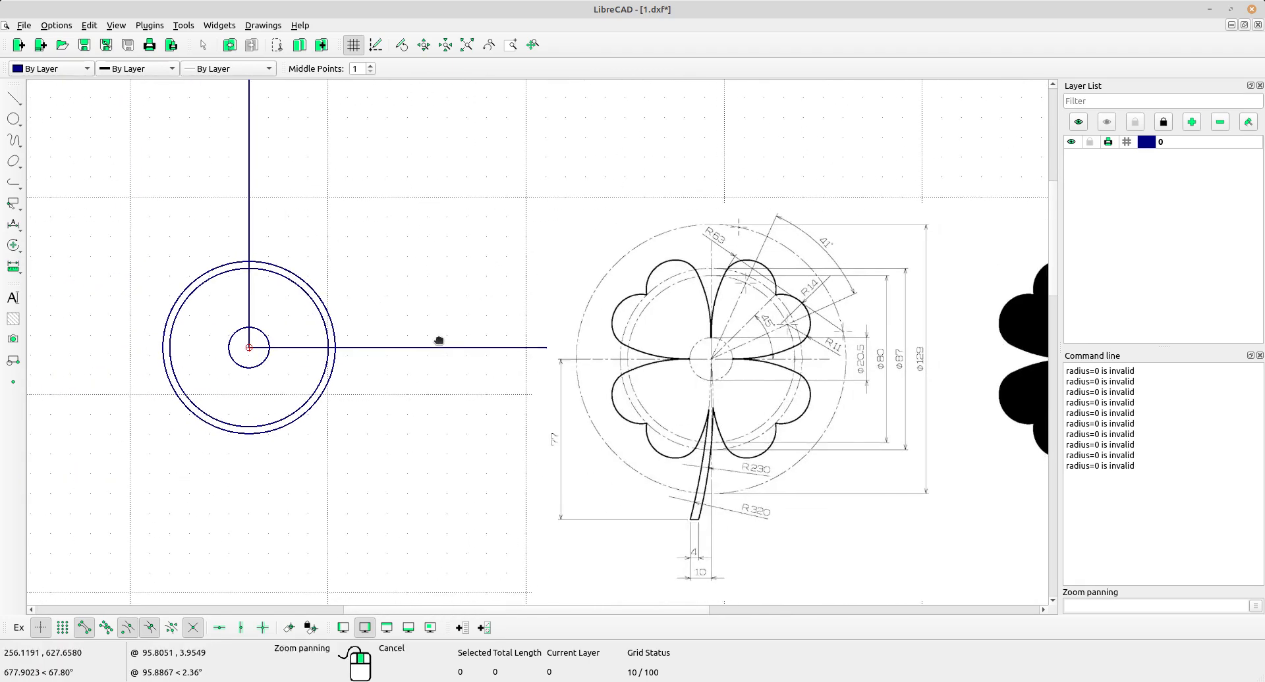
click(14, 99)
click(72, 209)
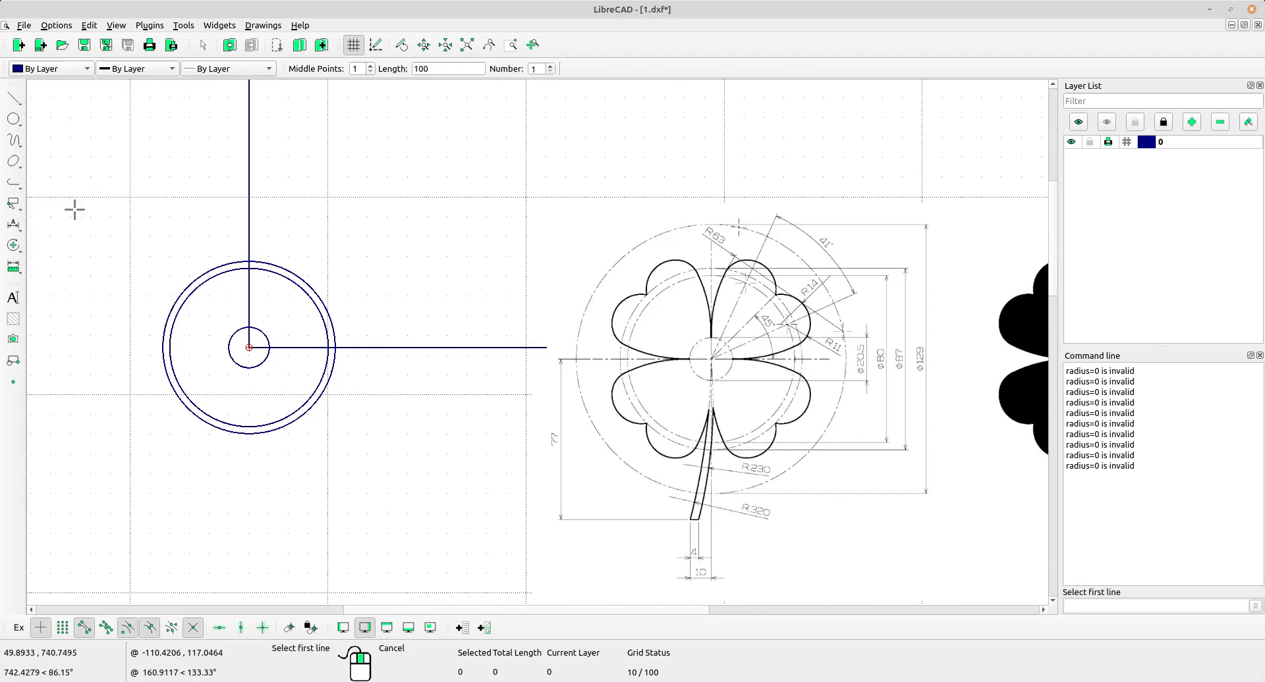
click(427, 347)
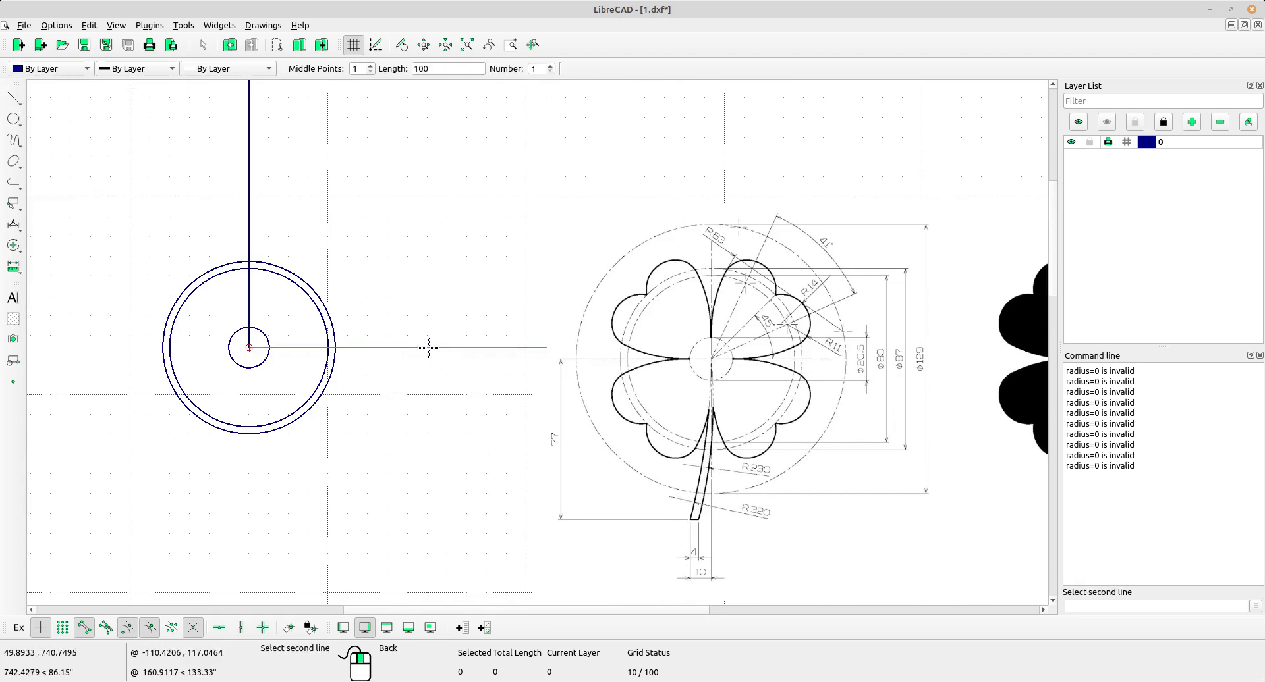
click(248, 218)
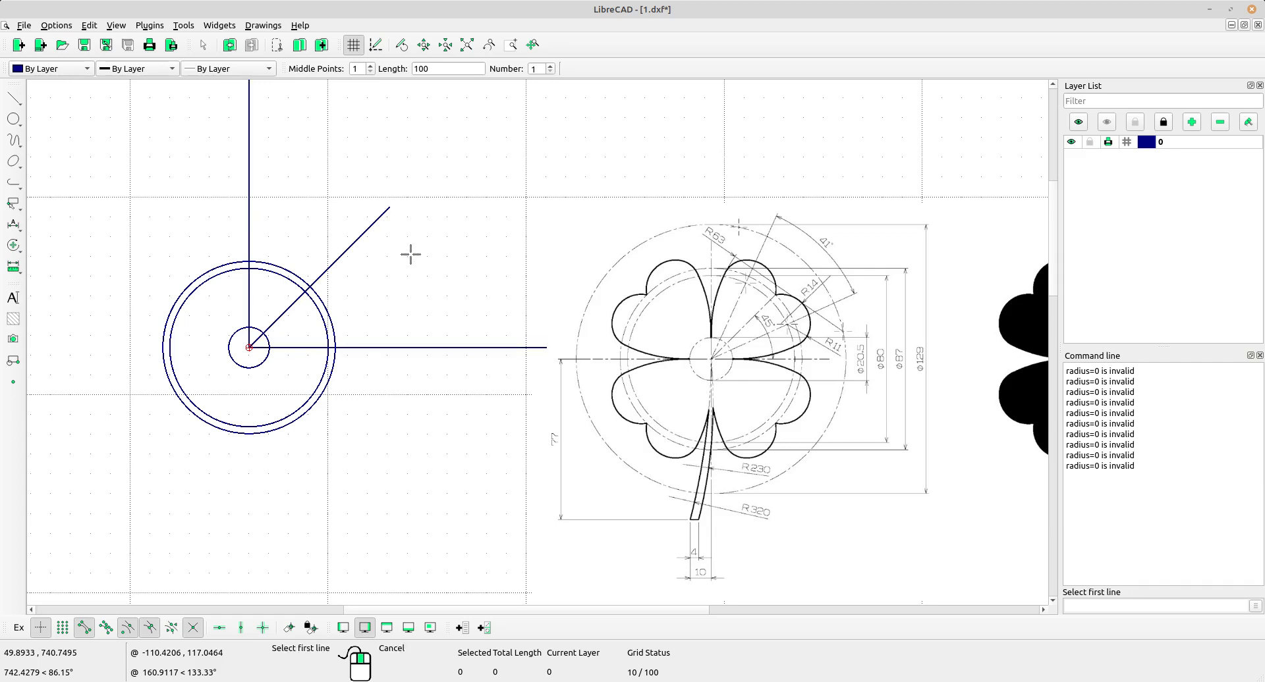
Step: Examine the 41° and 45° angle dimensions and the petal arc centers on the clover reference
middle_drag(411, 254, 413, 313)
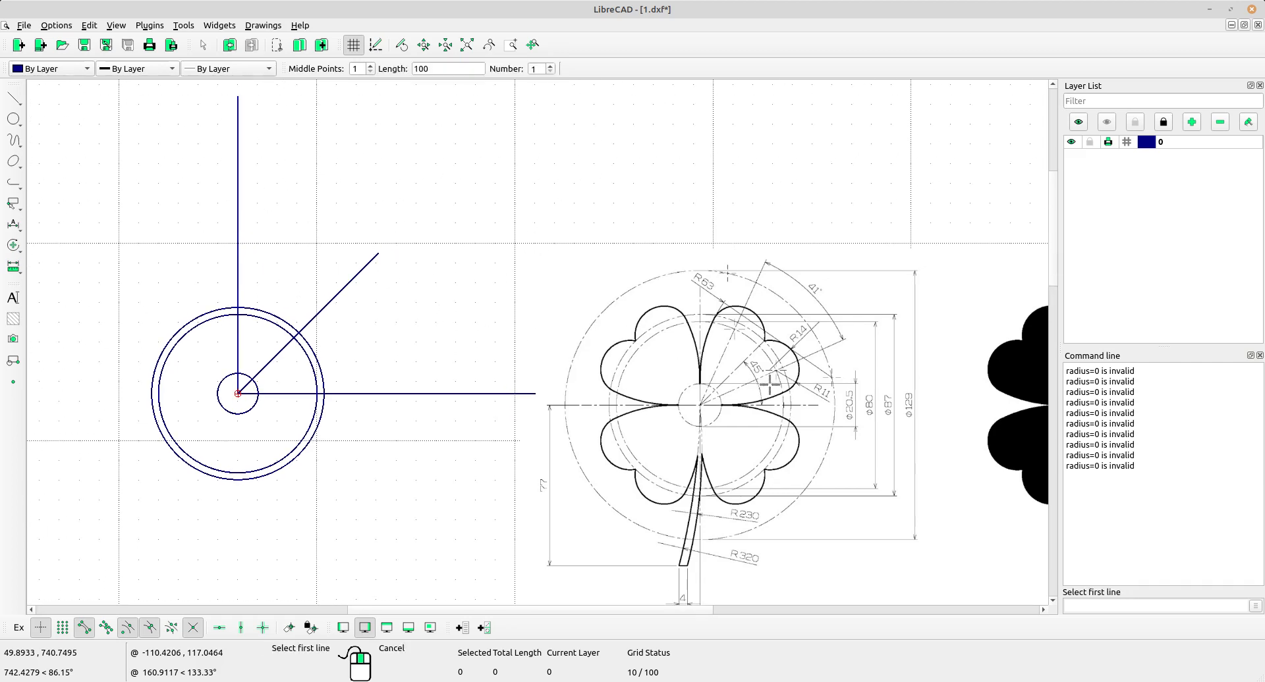
scroll(770, 383, up, 5)
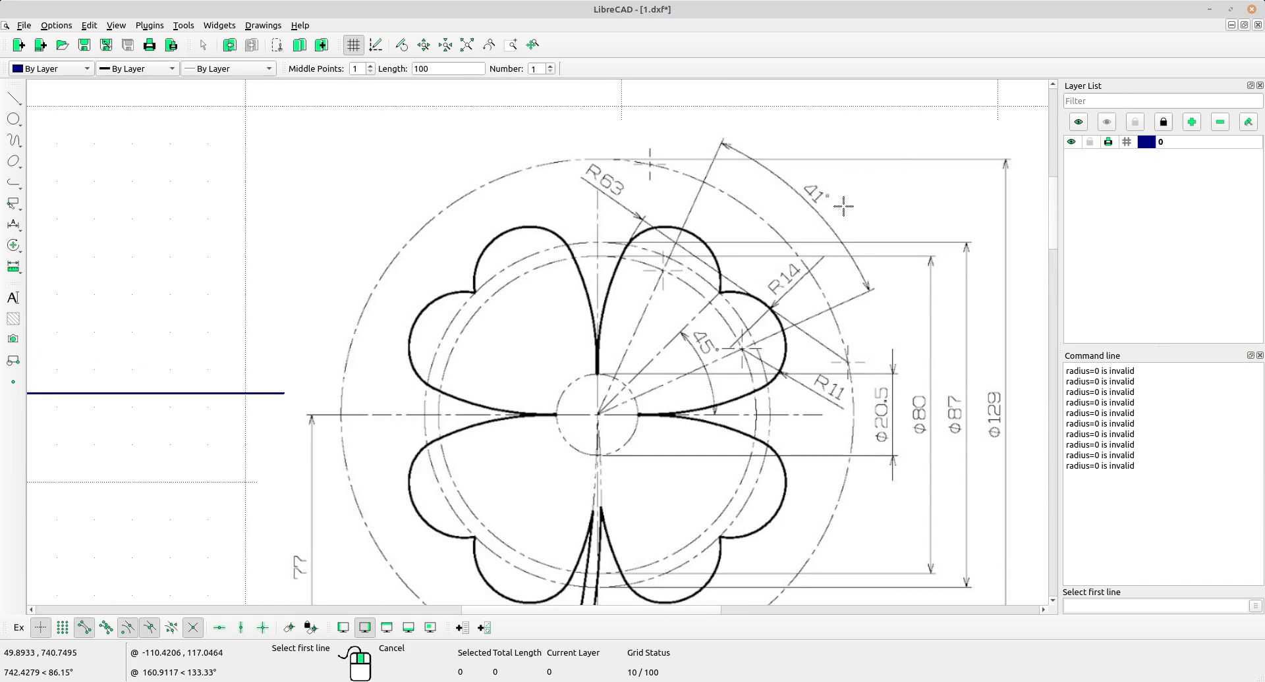
scroll(840, 201, up, 3)
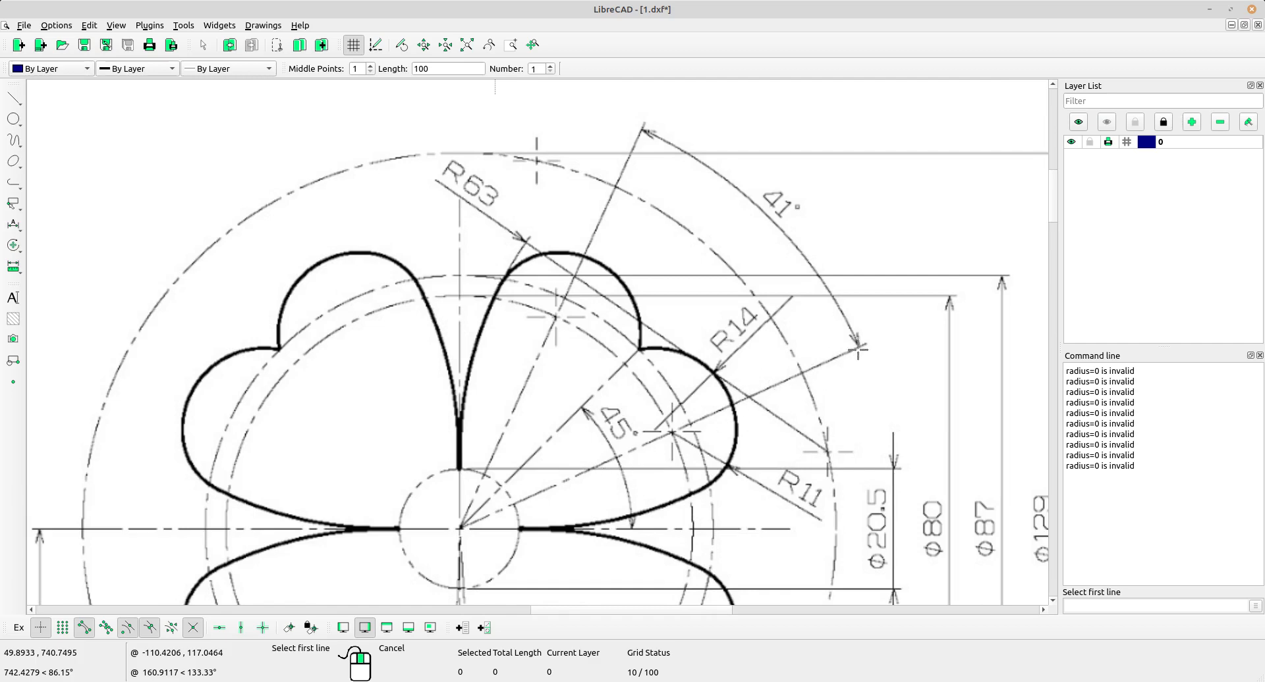
scroll(780, 350, down, 4)
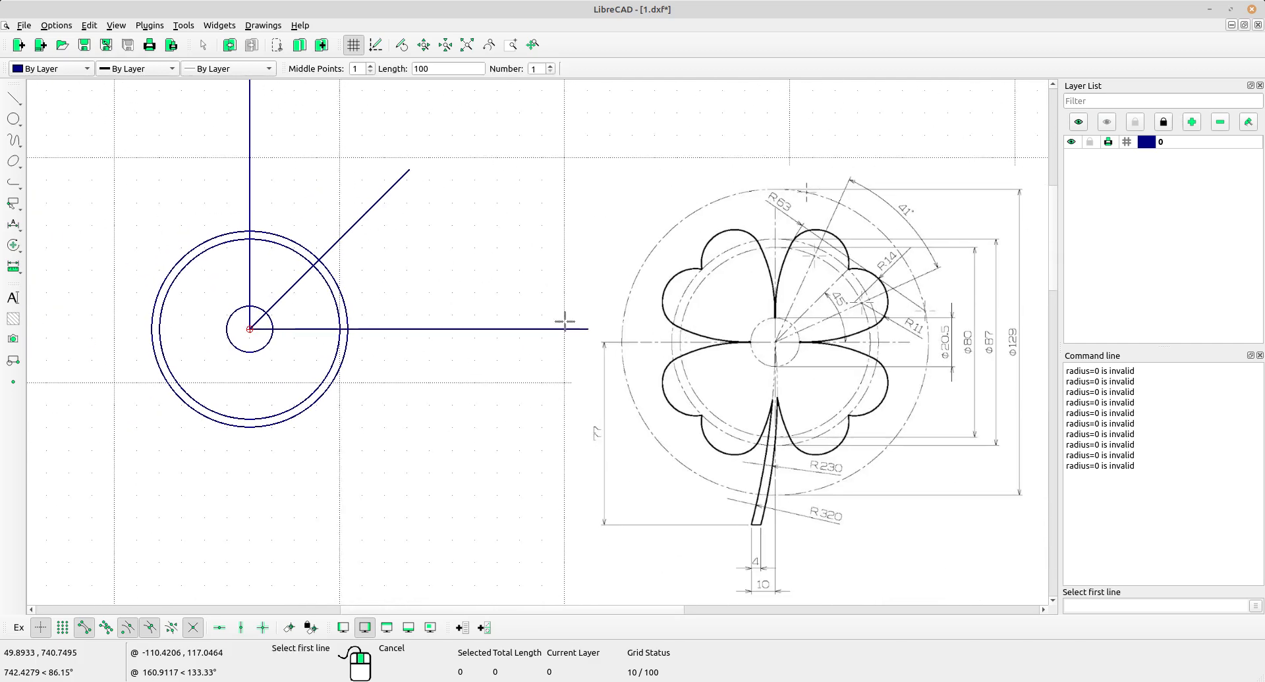
scroll(492, 310, up, 2)
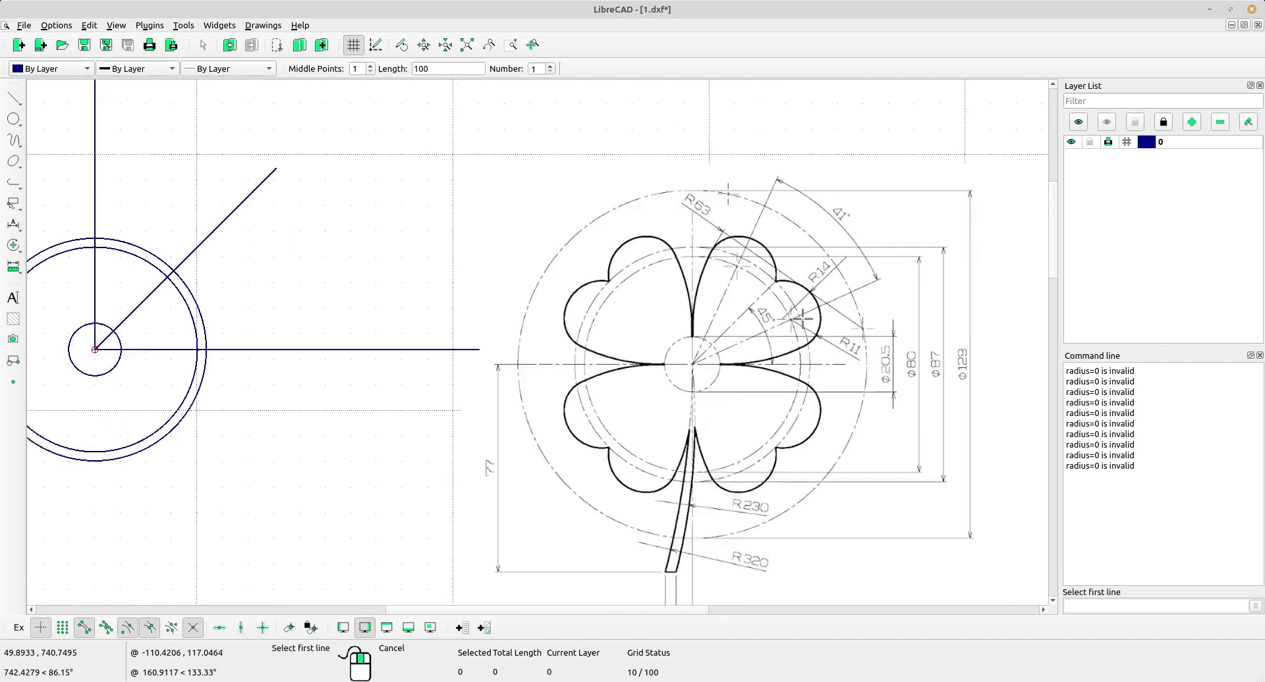
scroll(802, 319, up, 2)
scroll(811, 305, down, 1)
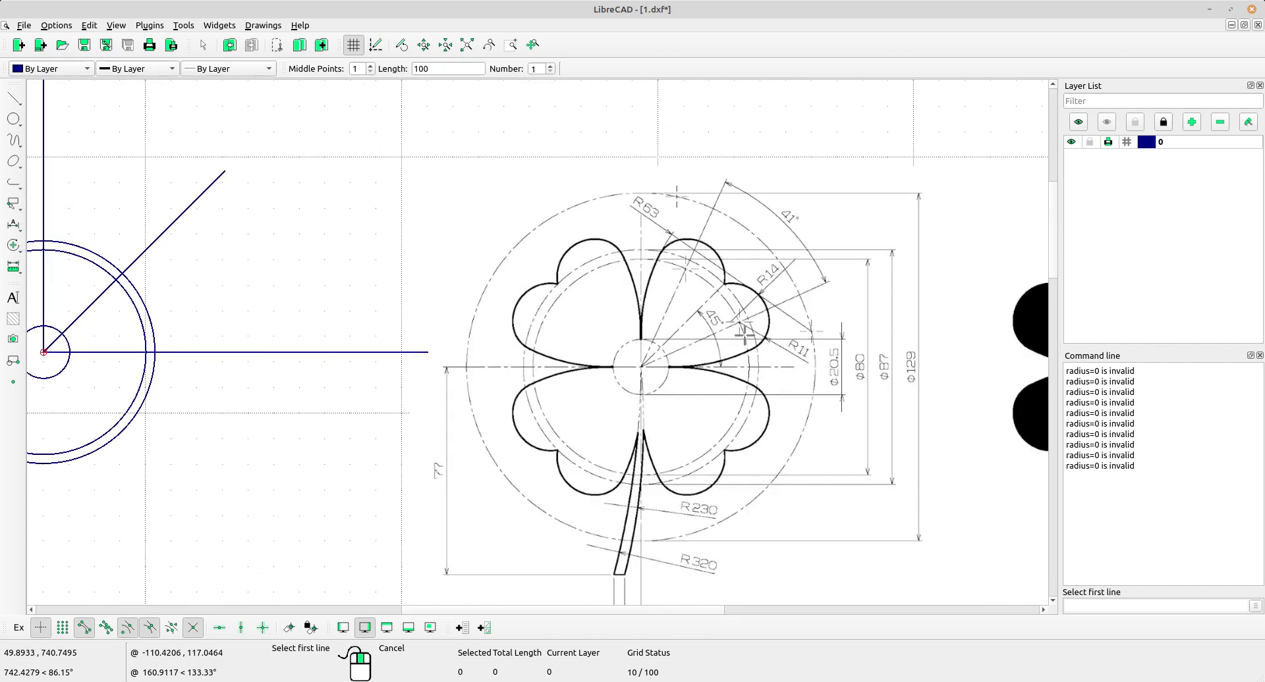
scroll(728, 325, up, 2)
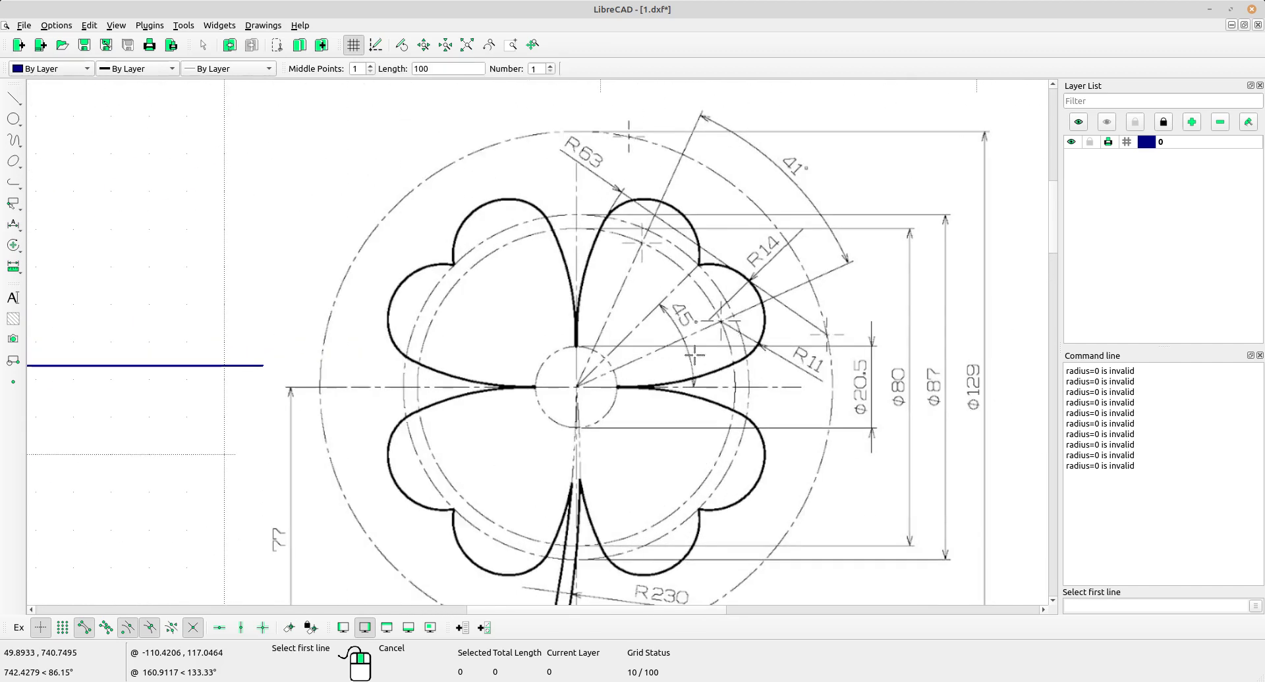
scroll(700, 340, up, 1)
scroll(700, 340, down, 6)
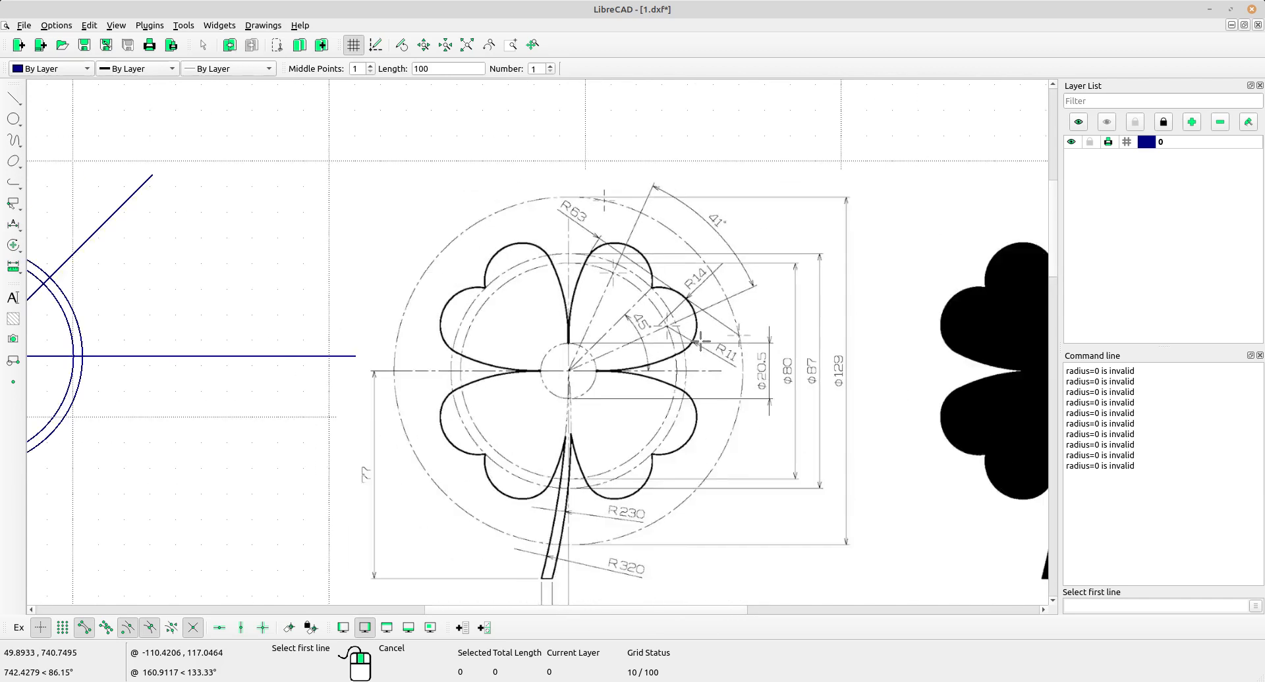
middle_drag(437, 382, 478, 370)
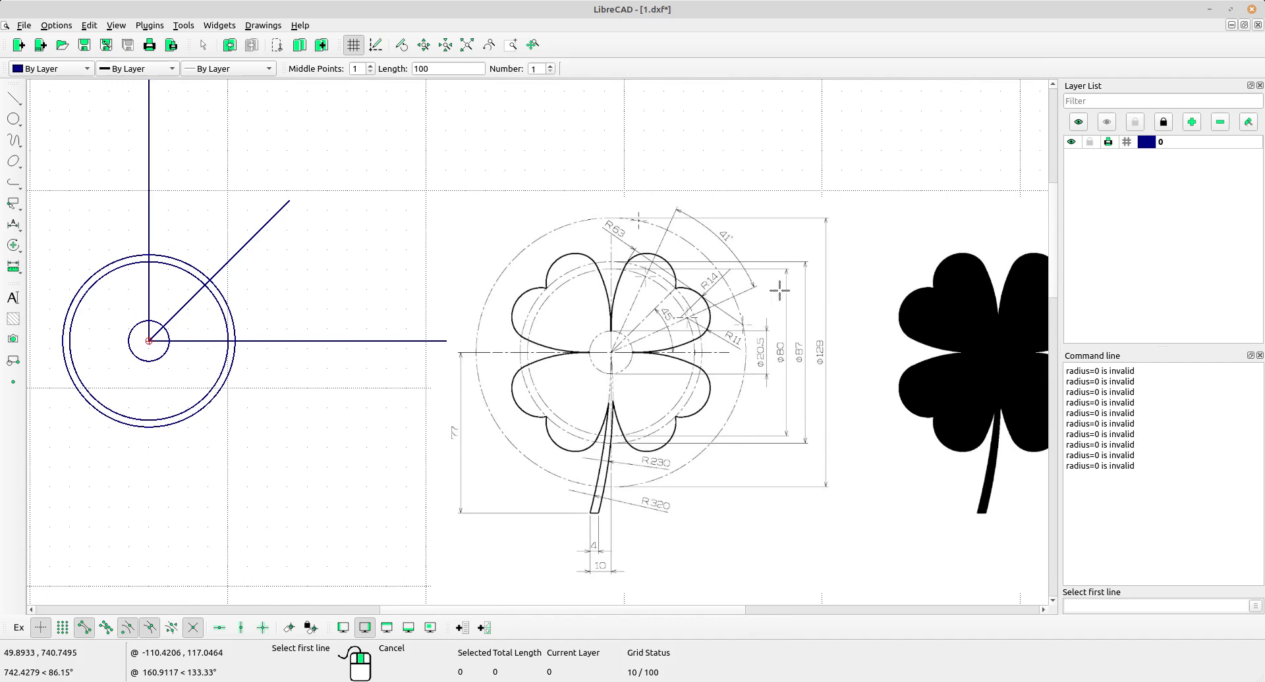
Step: Add a bisector of length 100 between the horizontal line and the 45° diagonal
click(14, 99)
click(65, 223)
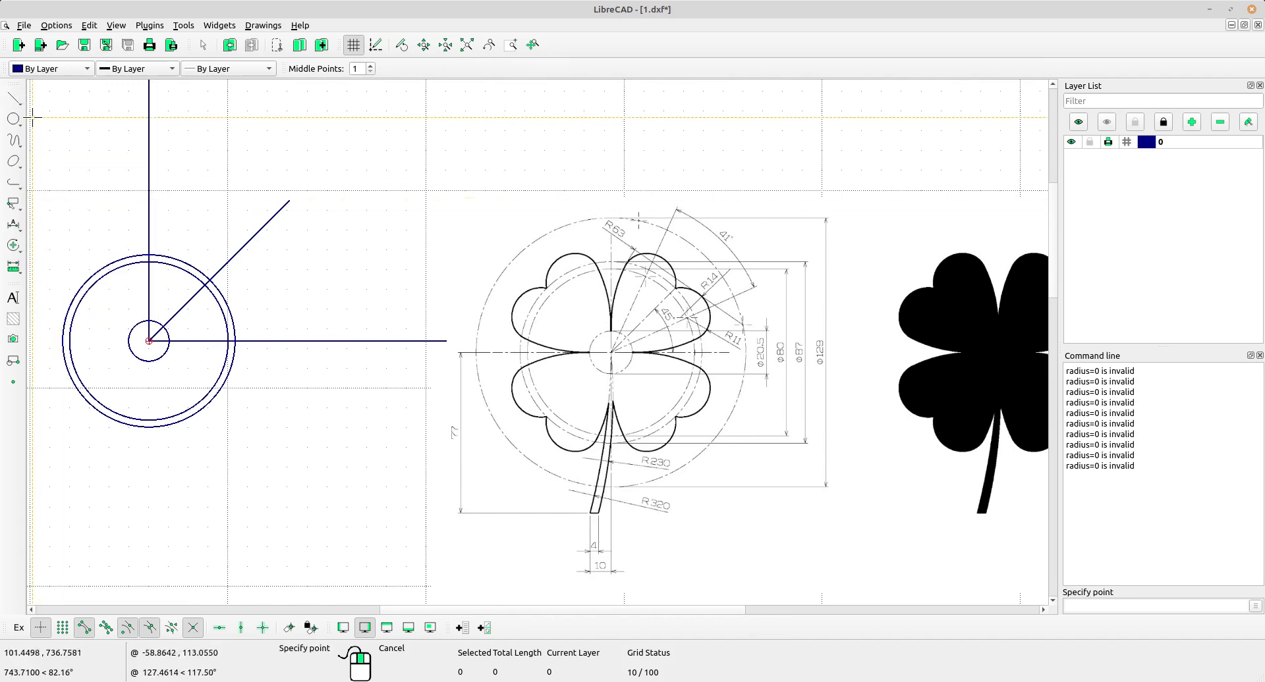
click(14, 98)
click(66, 207)
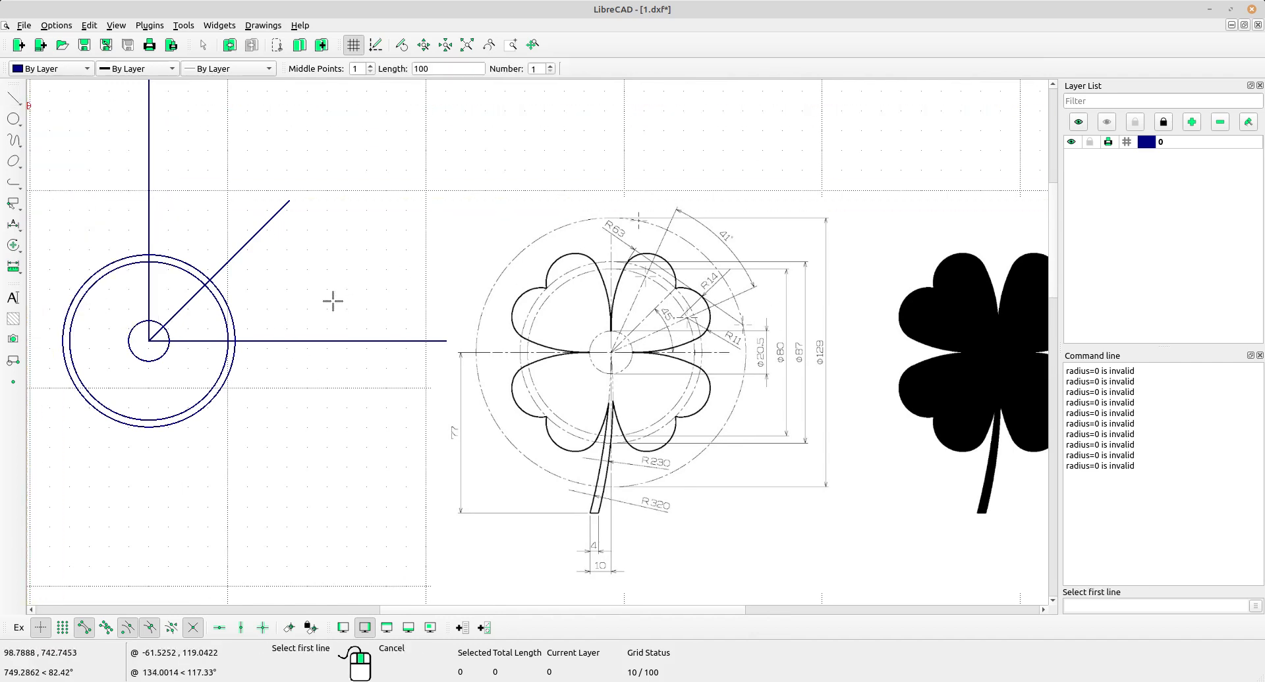
scroll(329, 300, up, 1)
click(319, 345)
click(244, 233)
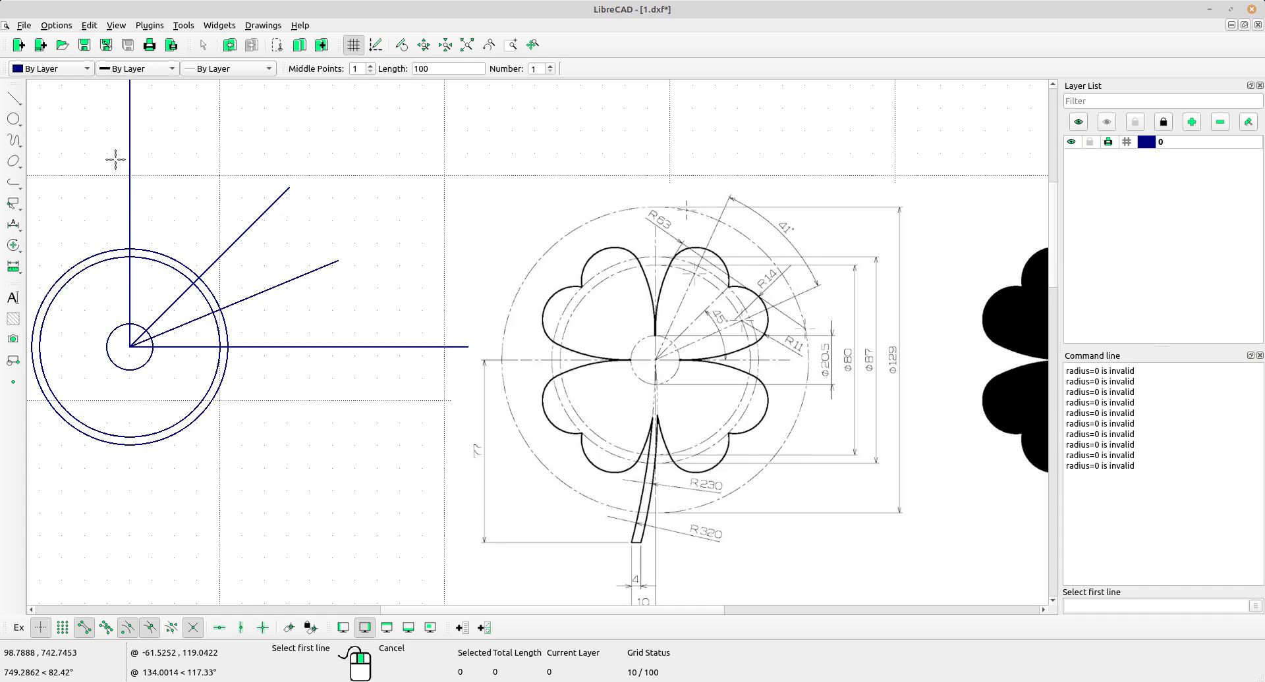
Step: Draw a line through the circles' common center at a relative angle of 41° to the lower bisector, with length 100
click(13, 99)
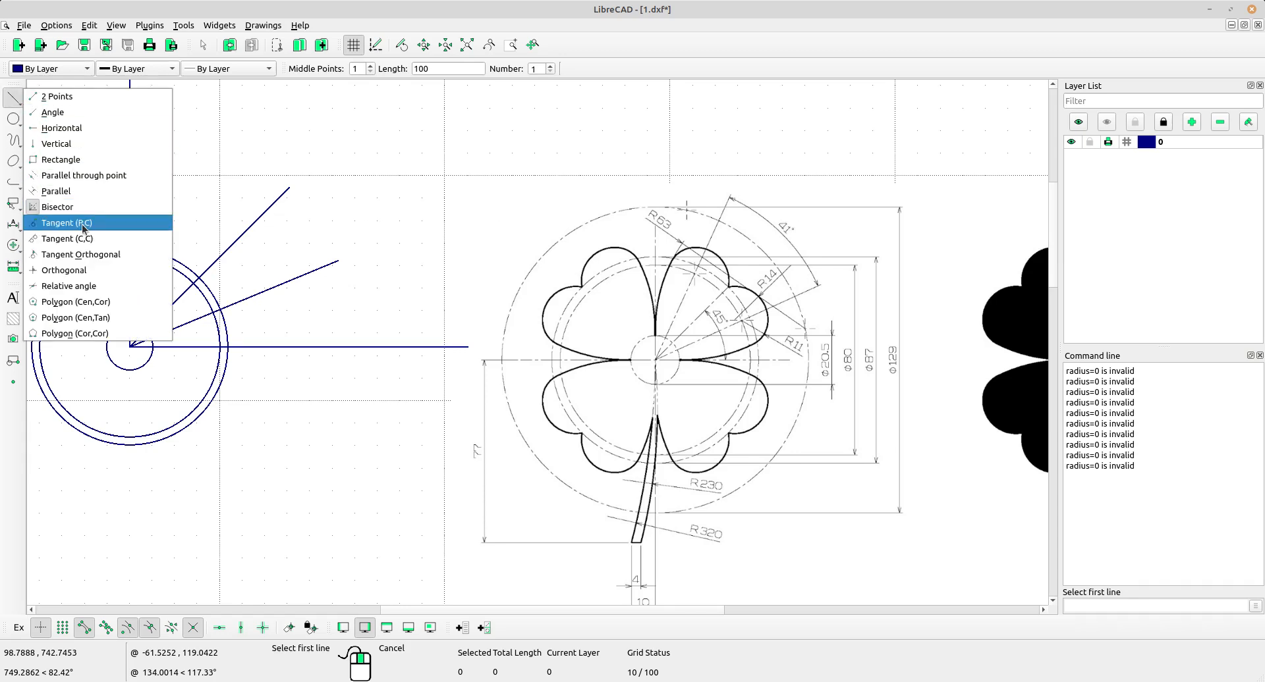
click(82, 286)
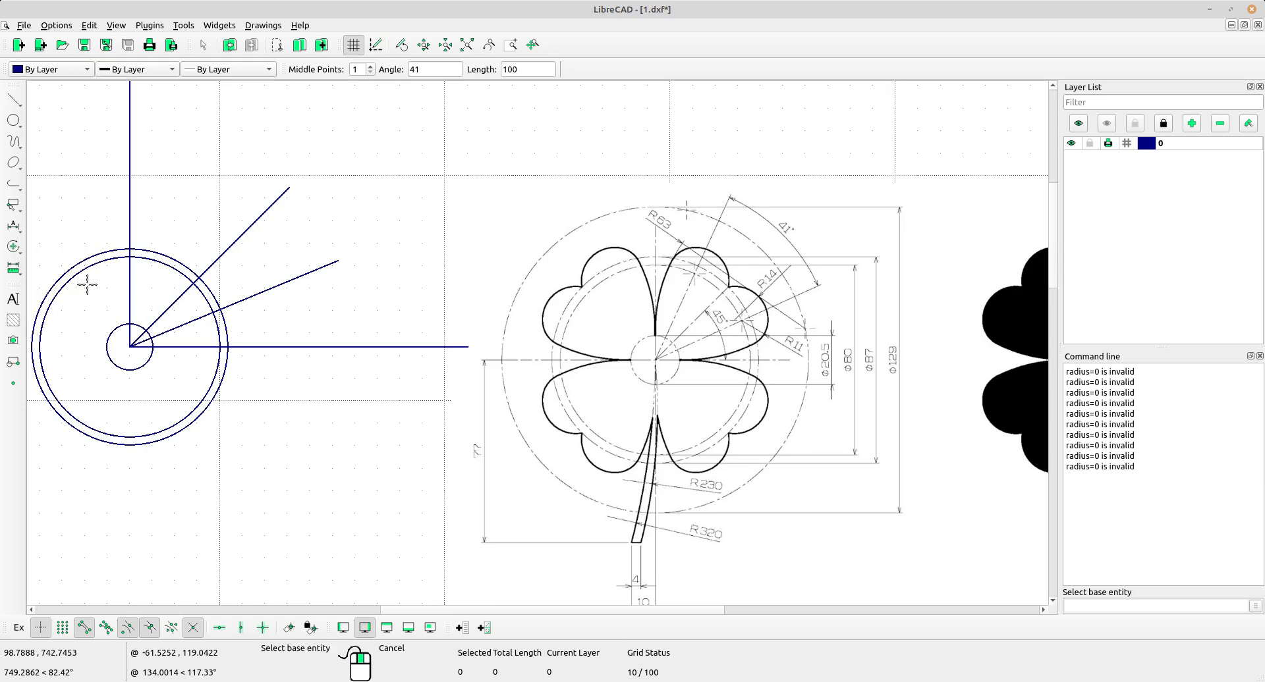
drag(419, 72, 404, 69)
click(541, 70)
click(257, 295)
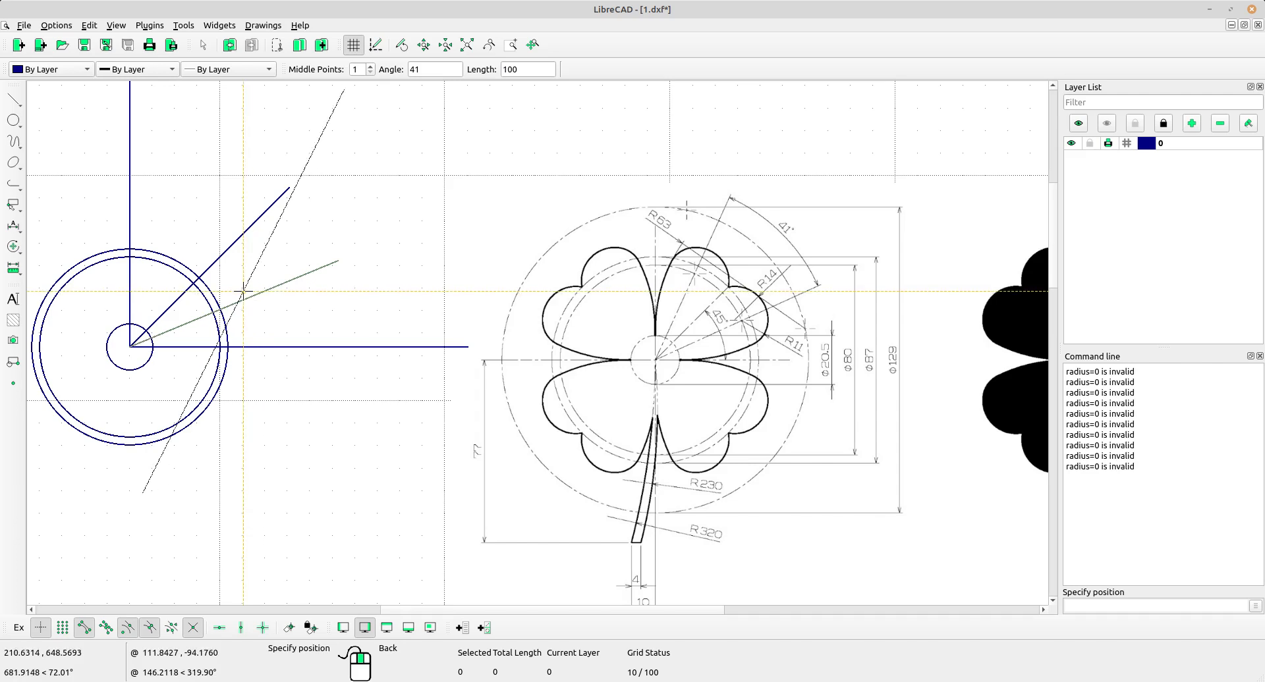
click(130, 348)
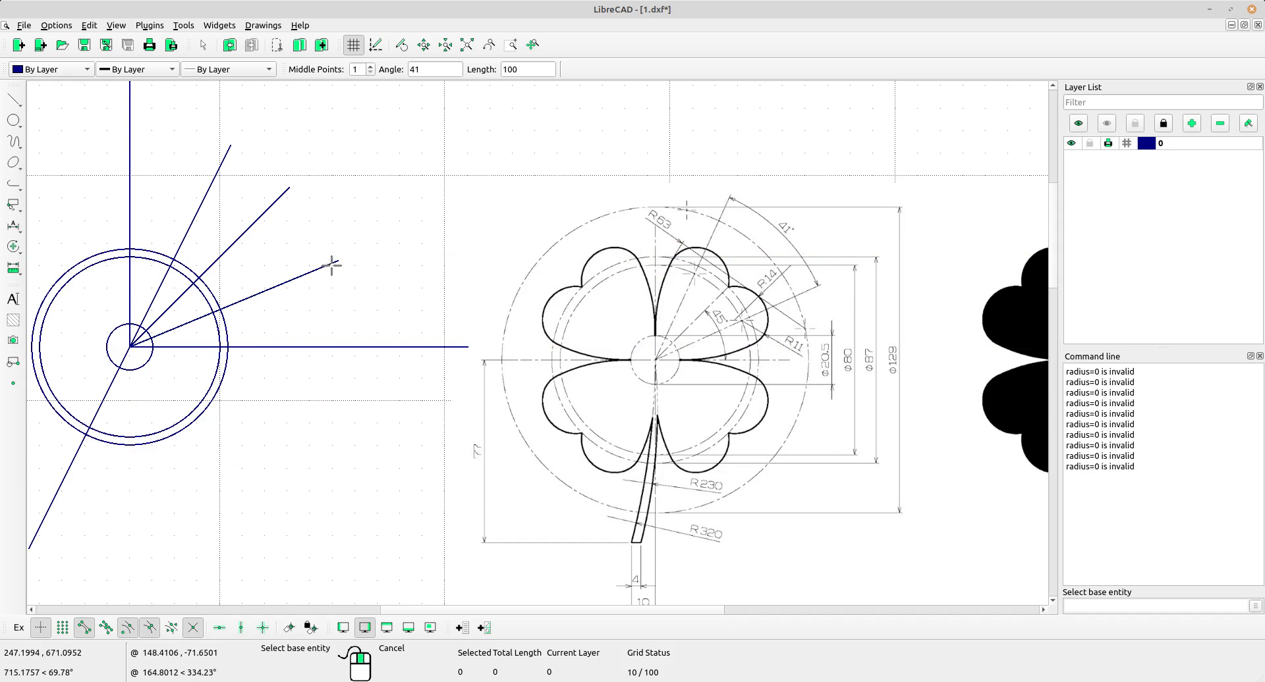
right_click(319, 214)
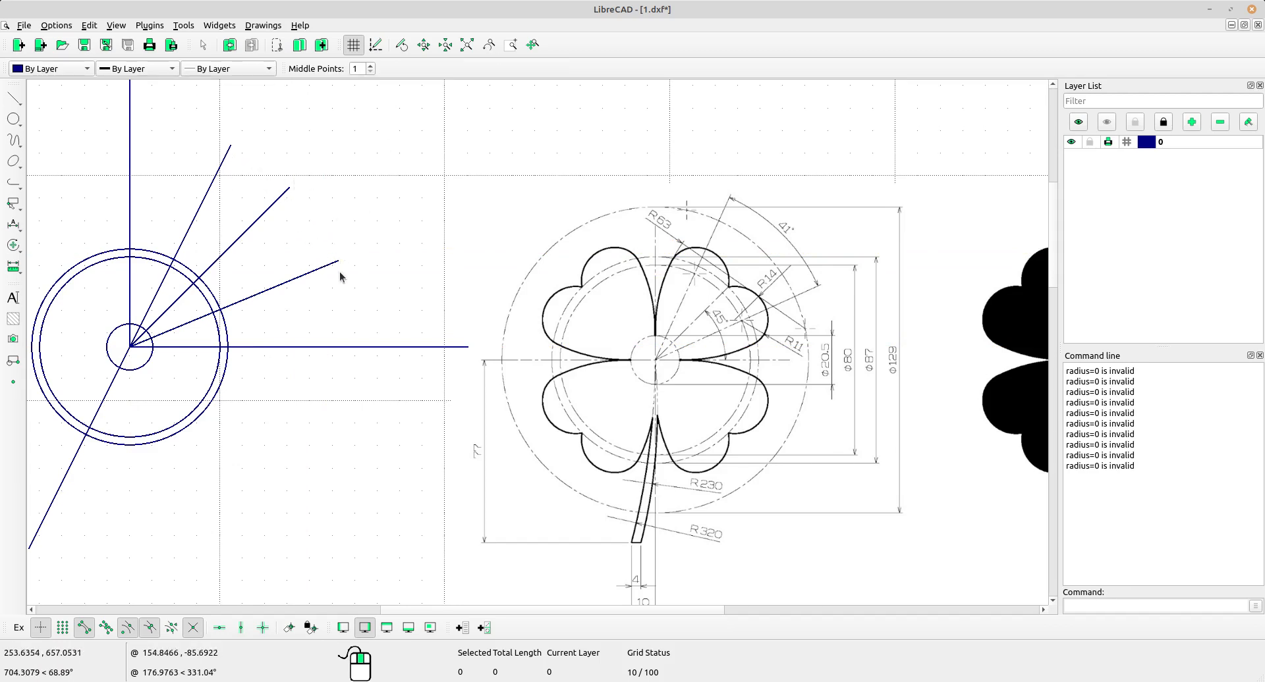
Step: Add an angular dimension between the middle diagonal and the horizontal line
middle_drag(336, 160, 392, 234)
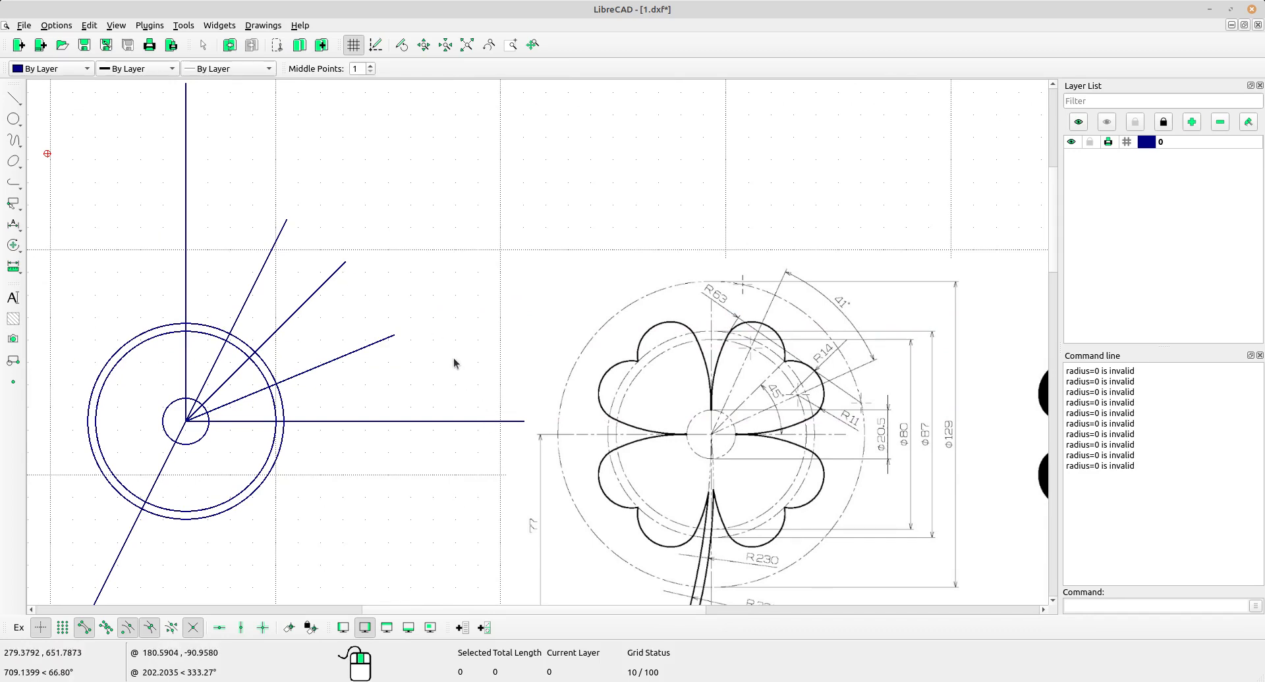
click(13, 224)
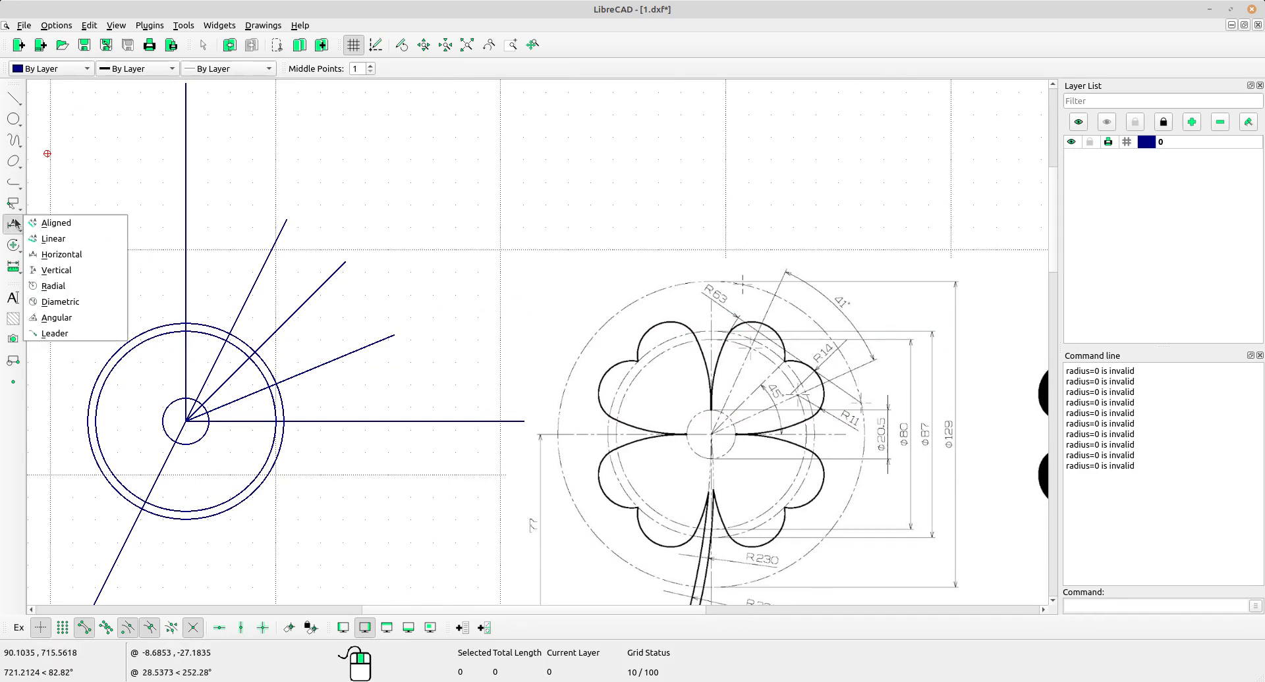
click(56, 317)
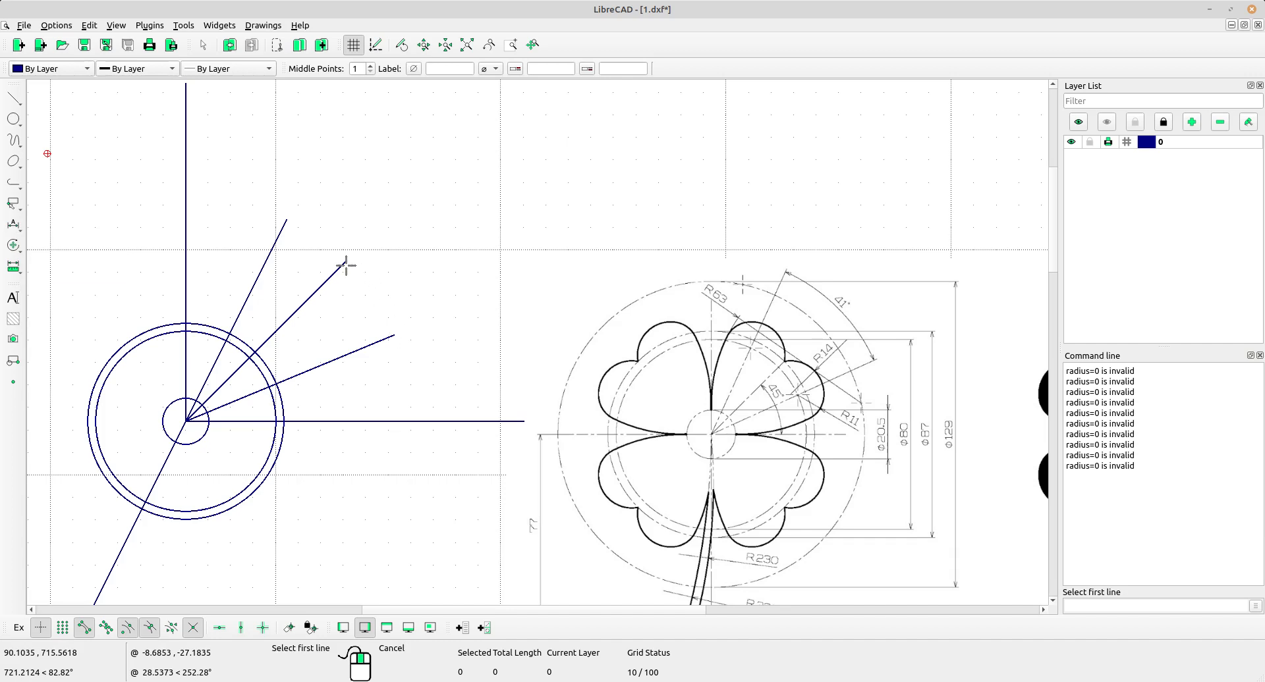
scroll(345, 265, up, 2)
click(333, 291)
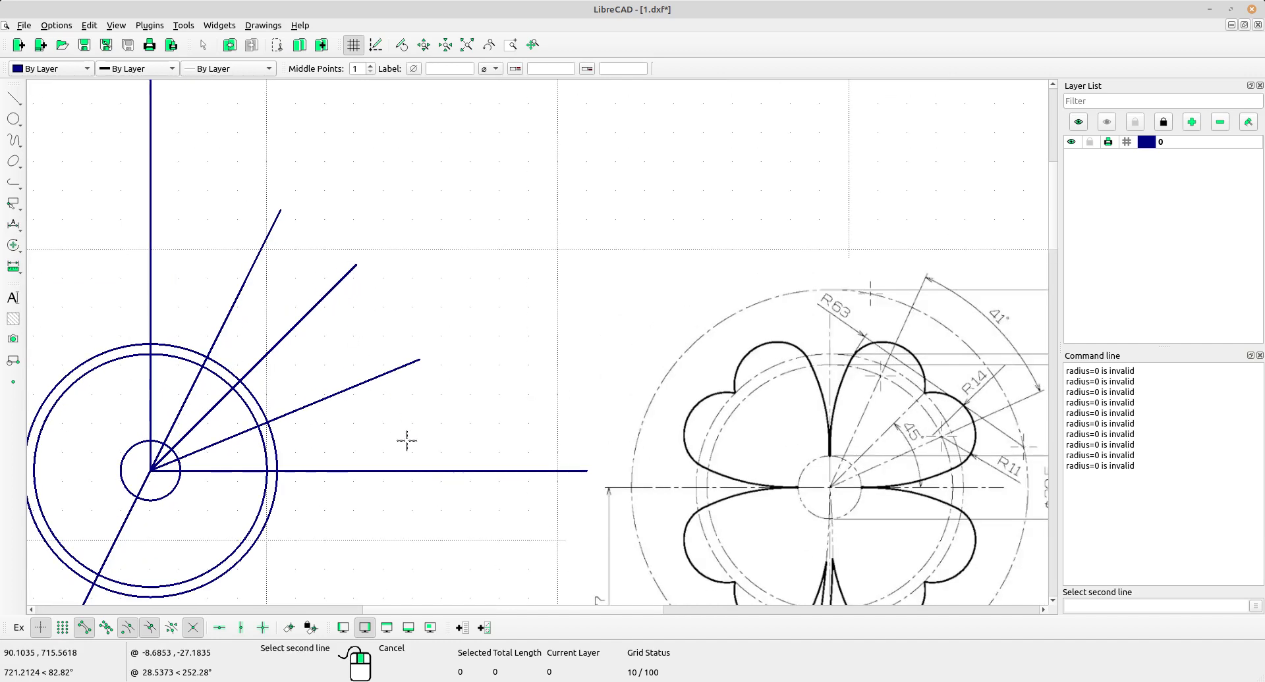
click(446, 470)
click(493, 369)
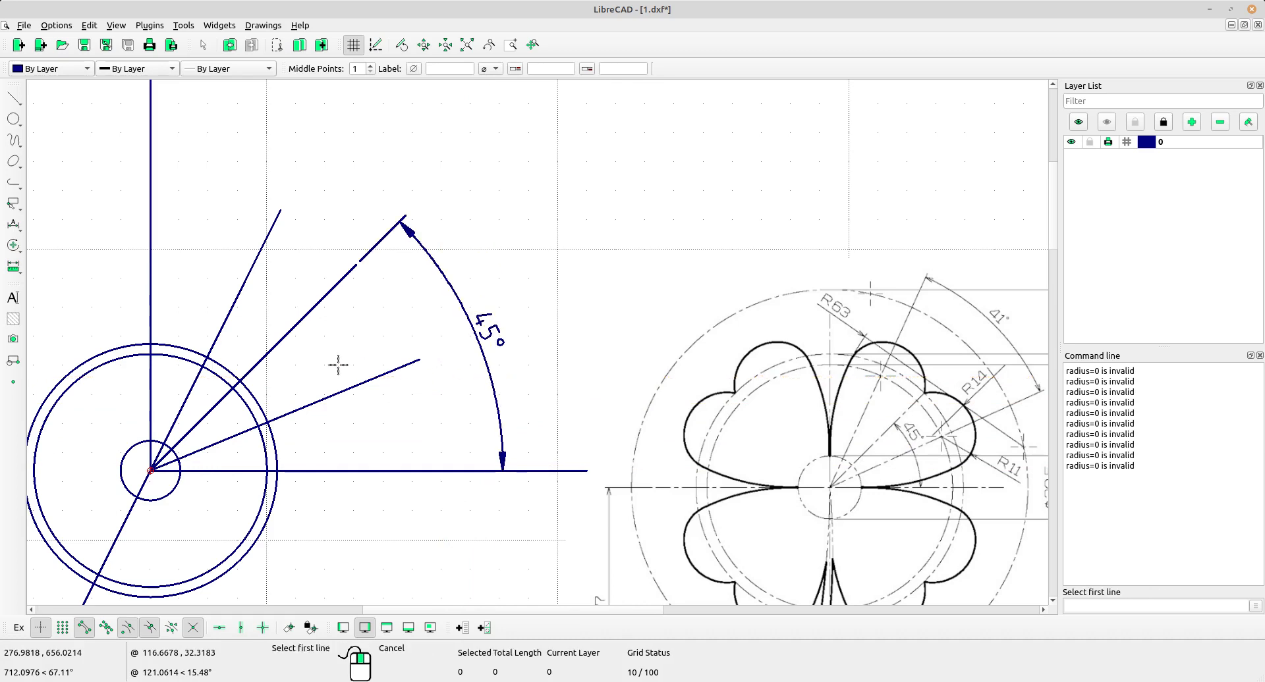
Step: Add an angular dimension between the steep relative-angle line and the lower bisector, outside the first dimension
click(264, 239)
click(403, 364)
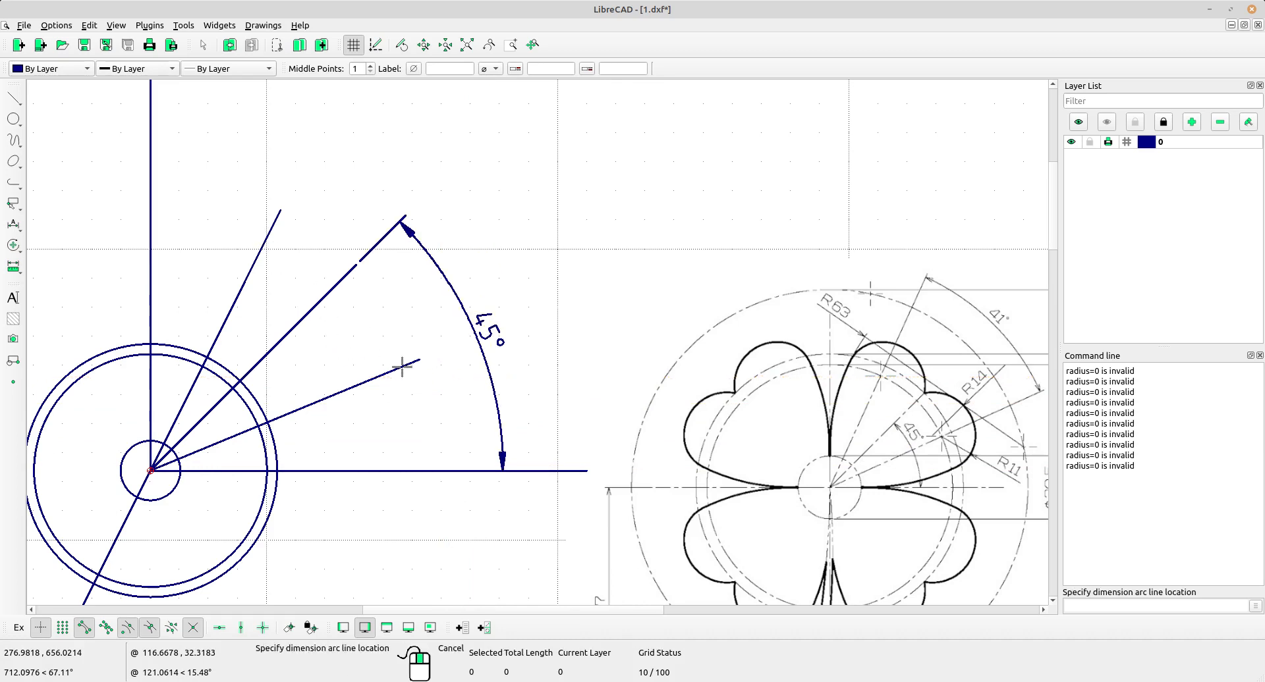
click(502, 238)
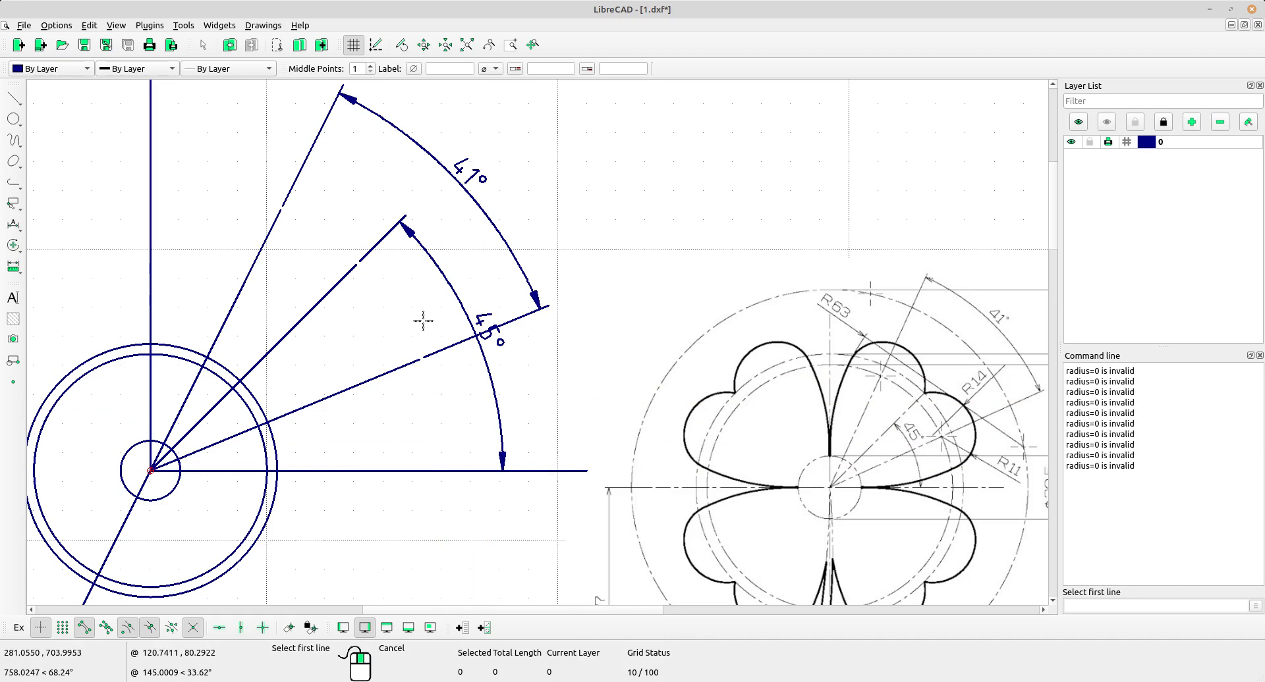
right_click(465, 258)
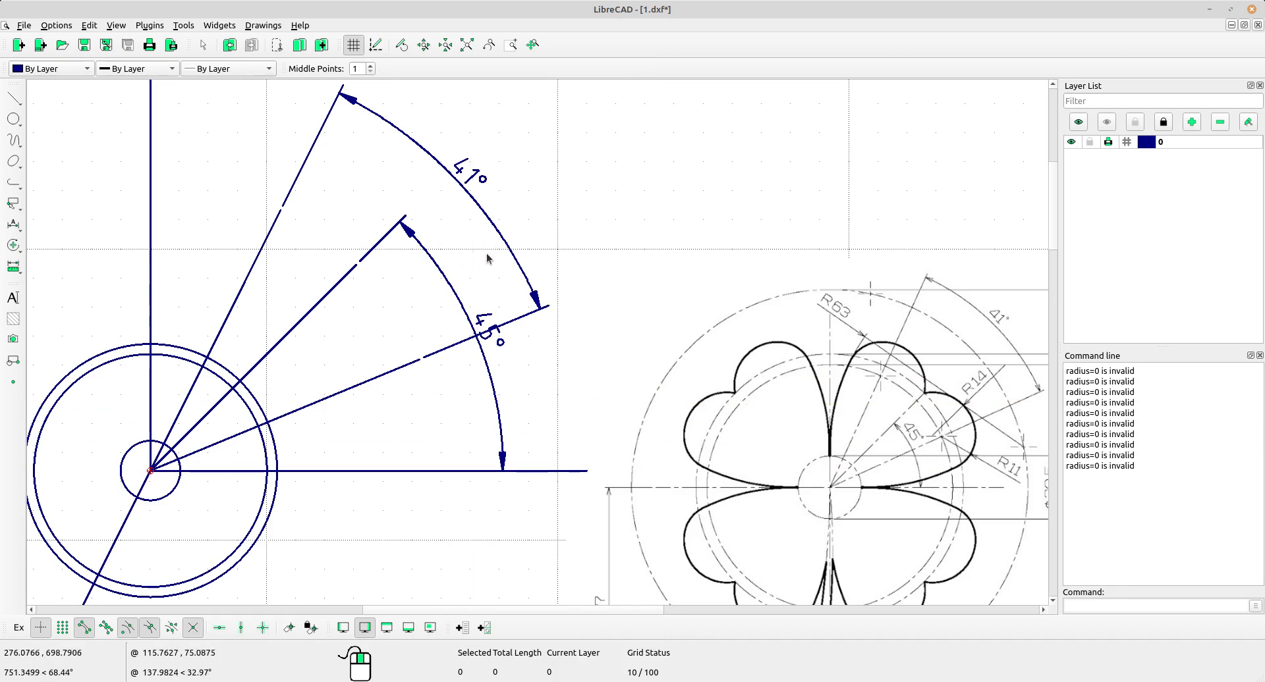
Step: Delete both angular dimensions
click(524, 264)
click(459, 294)
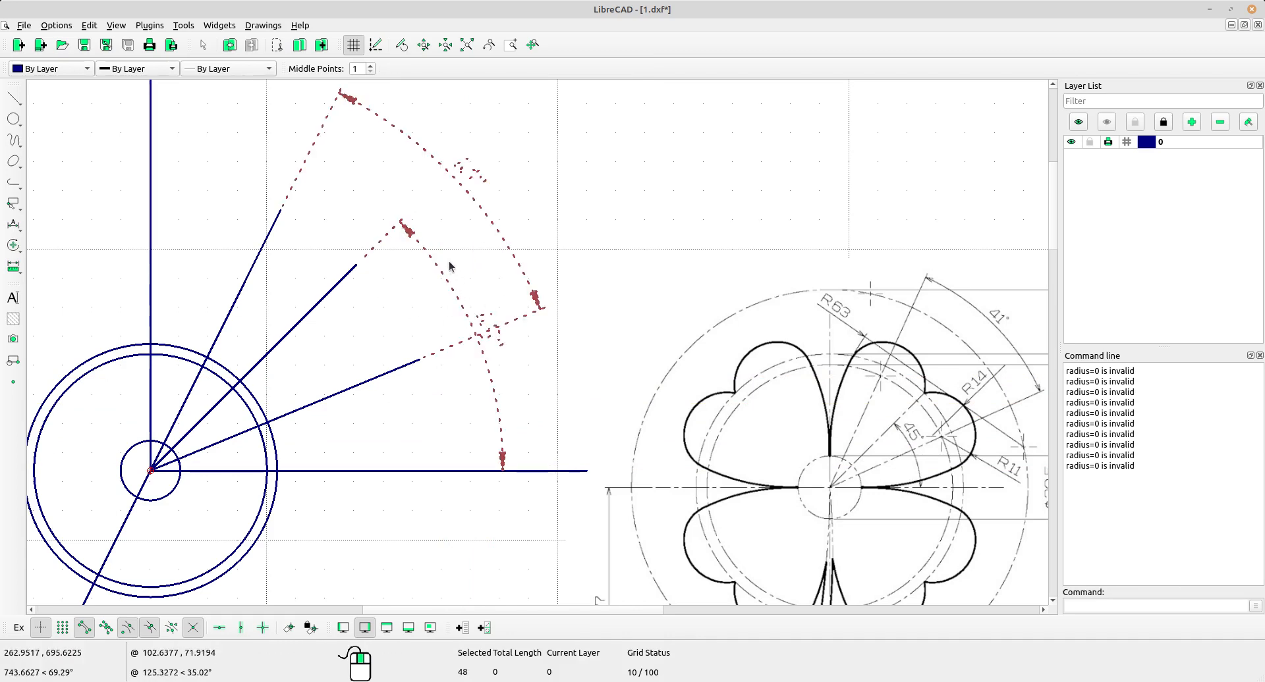
key(Delete)
Step: Examine the R11 and R14 arcs and their center marks on the upper-right petal of the clover reference
scroll(673, 376, down, 1)
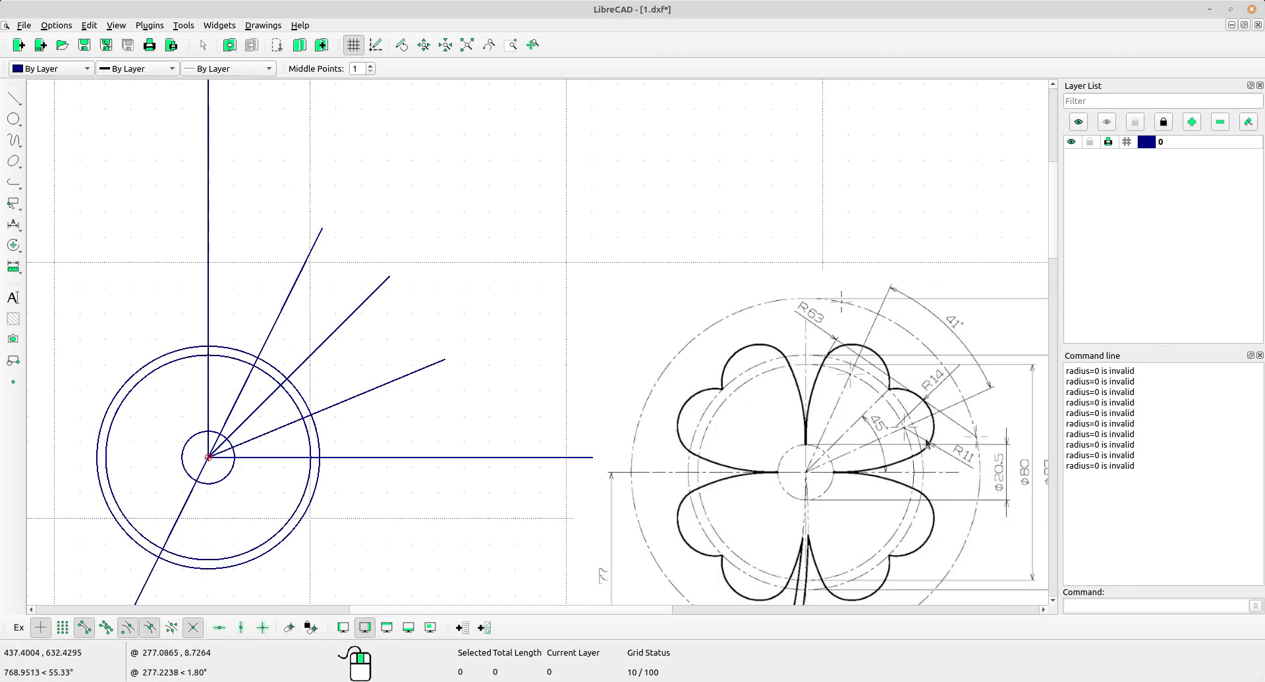
scroll(953, 440, up, 3)
middle_drag(897, 473, 960, 362)
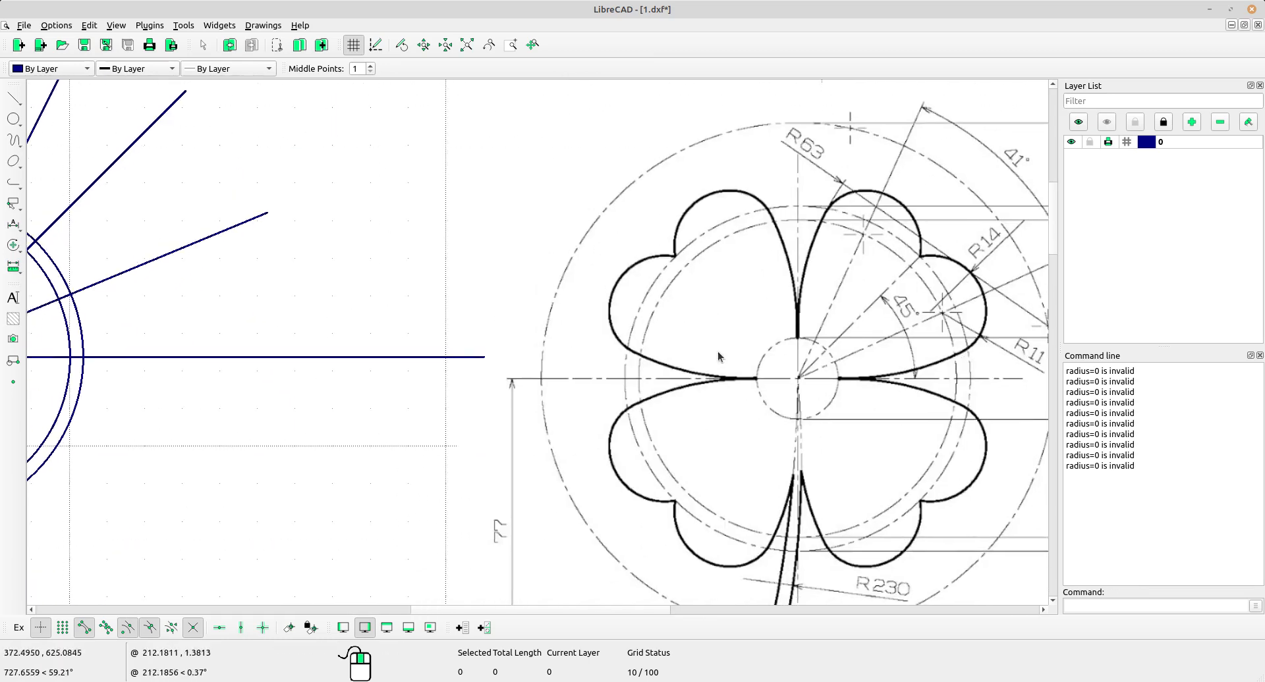
scroll(593, 344, down, 3)
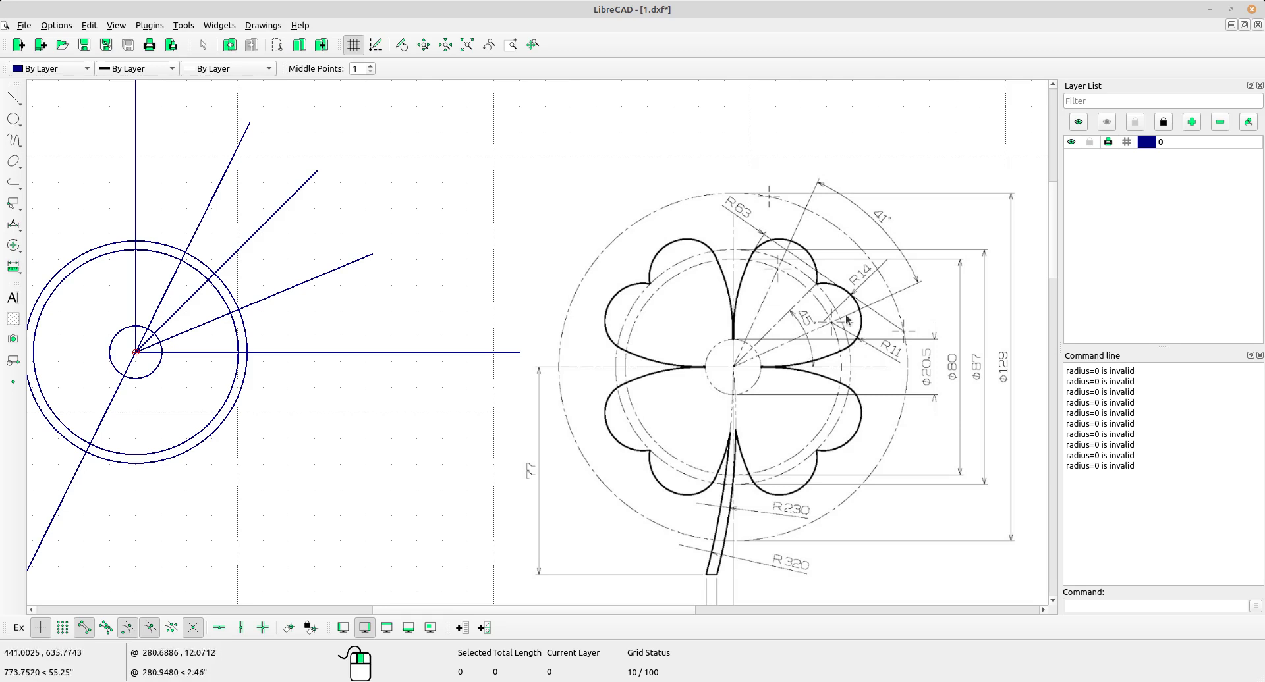
scroll(846, 320, up, 3)
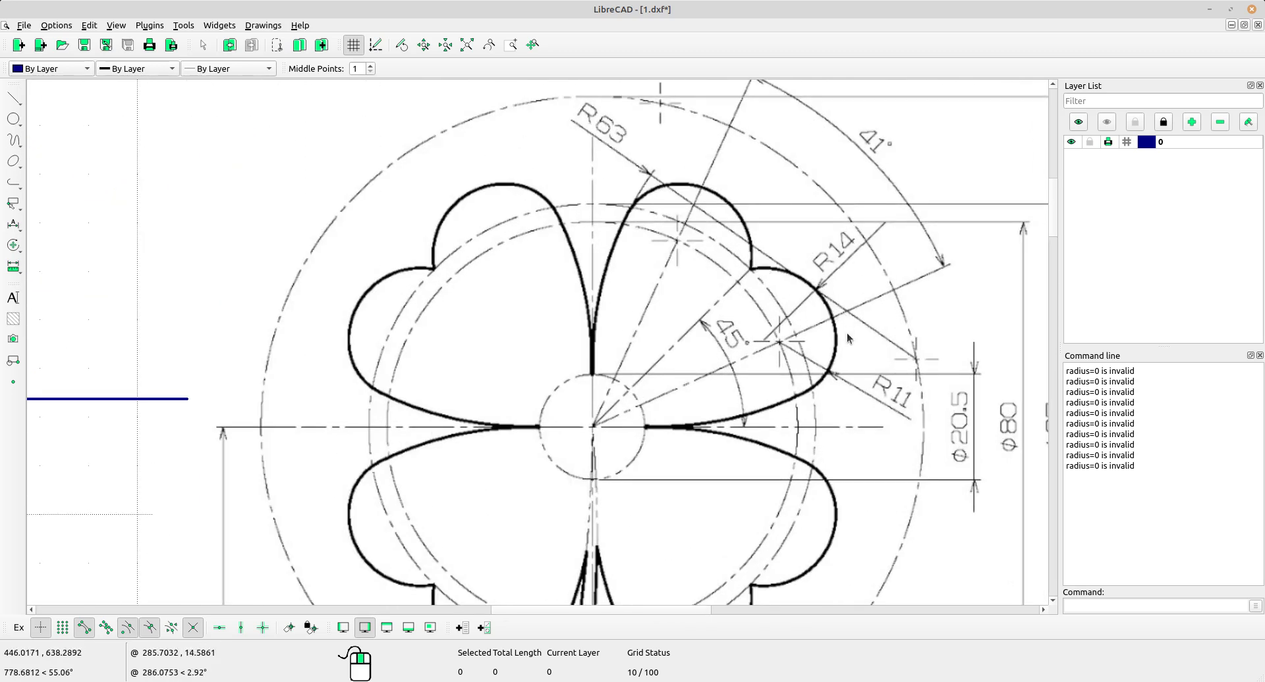
scroll(826, 403, up, 2)
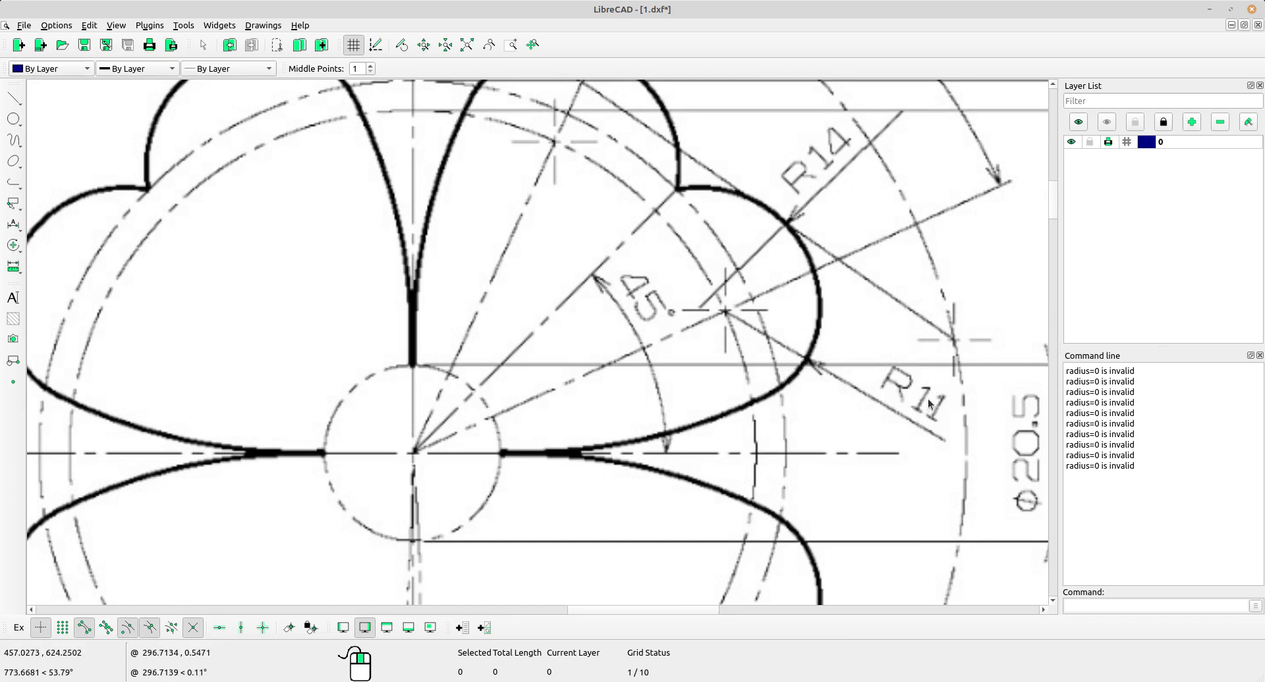
scroll(942, 359, down, 4)
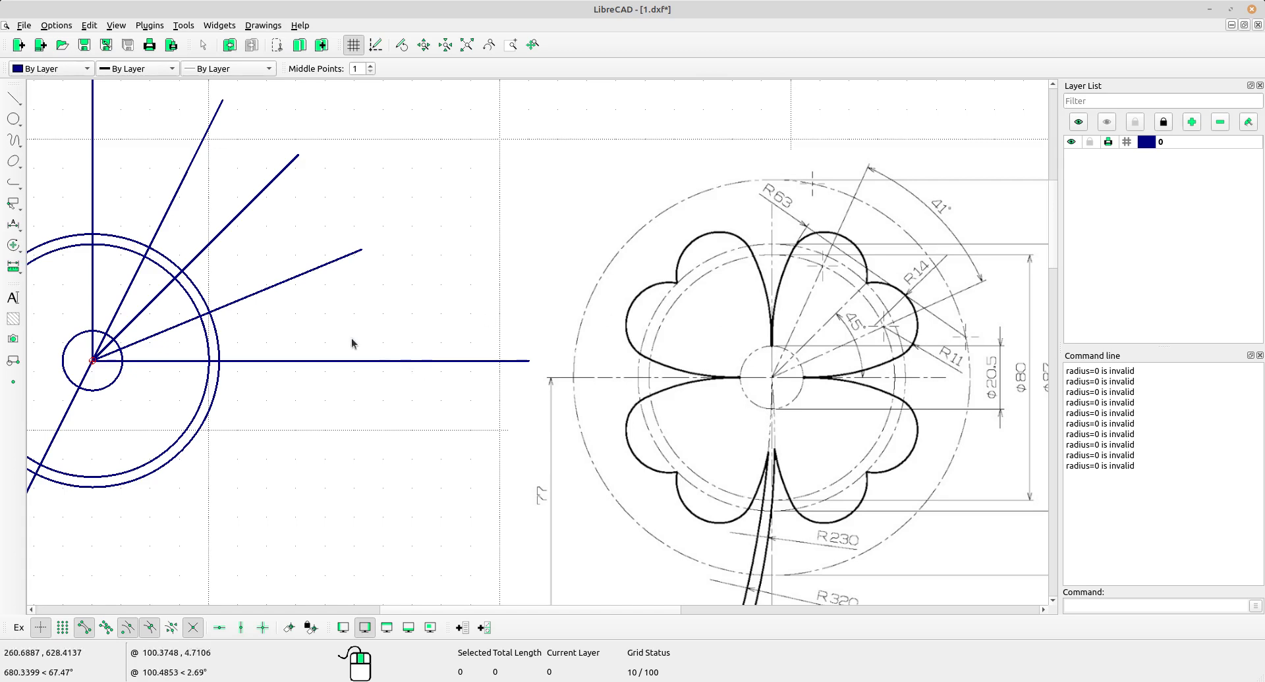
Step: Draw a circle of radius 11 centered where the lower bisector crosses the inner of the two large circles
click(13, 119)
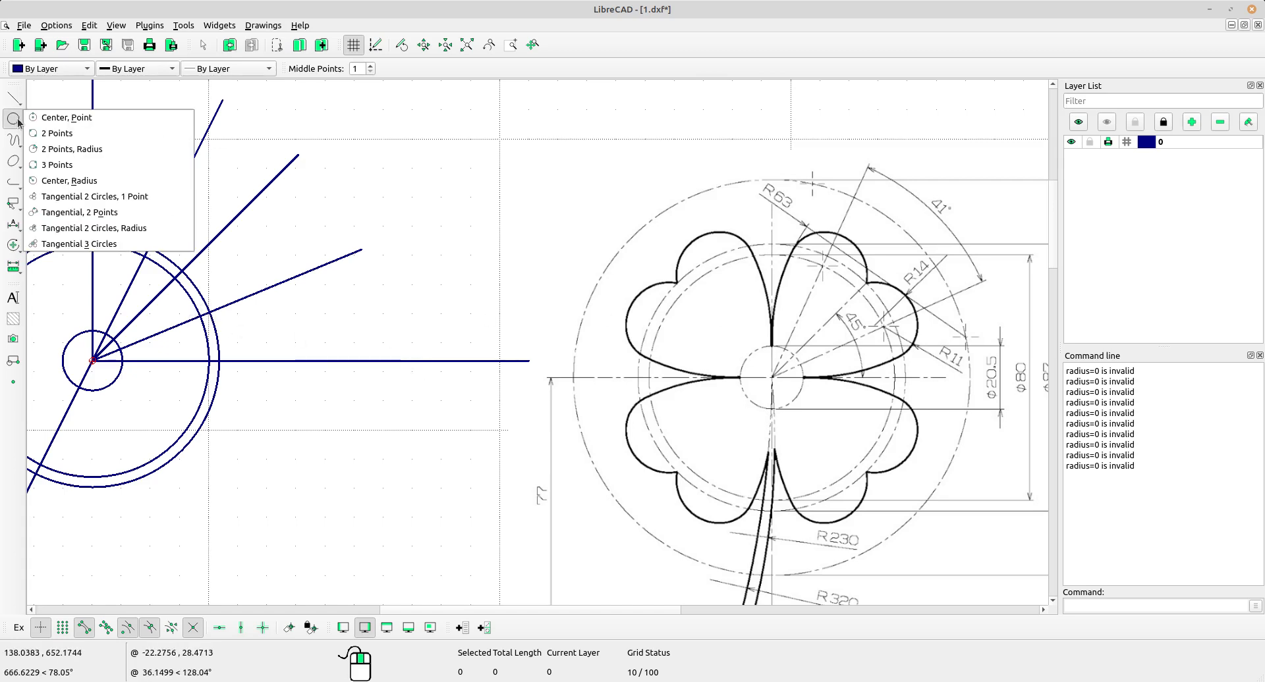
click(77, 178)
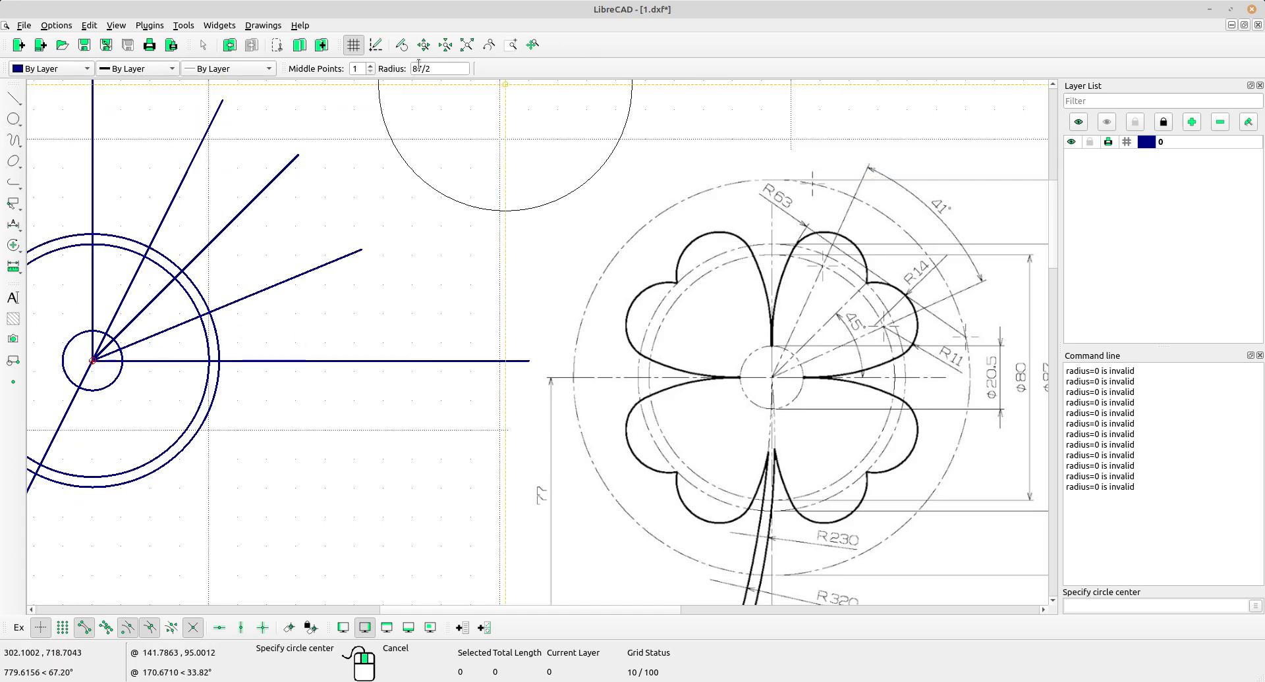
drag(443, 65, 406, 62)
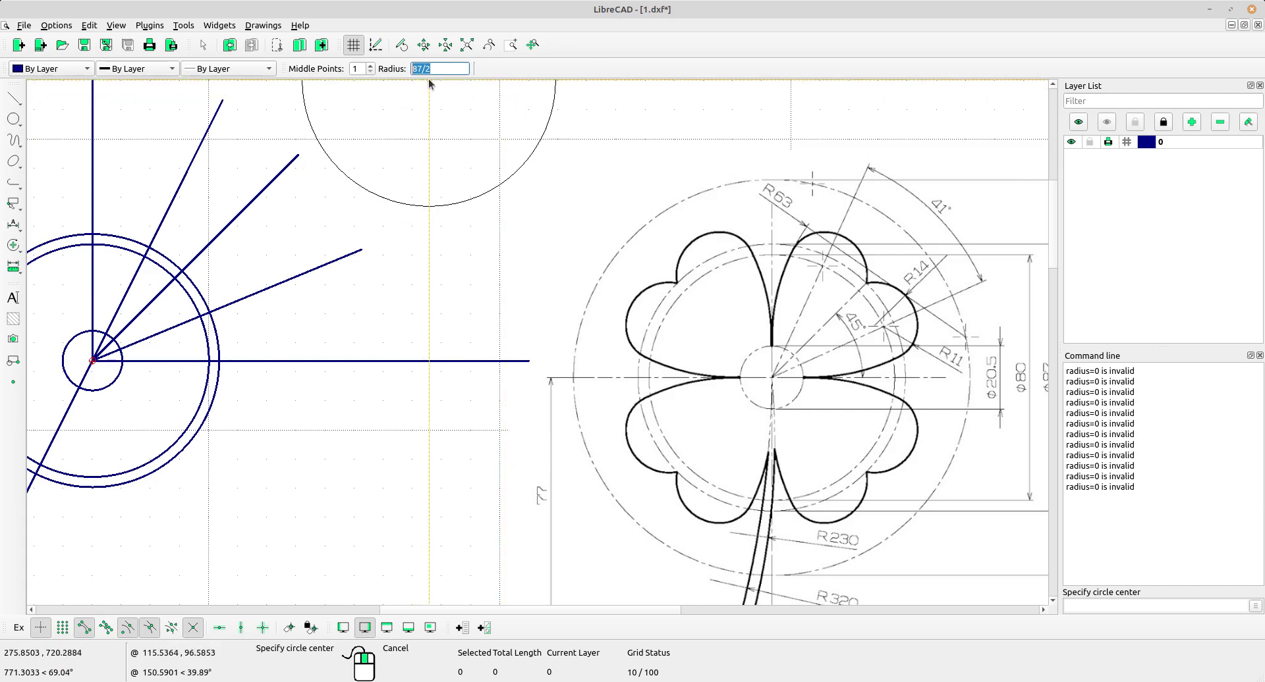
text(11)
scroll(152, 321, up, 1)
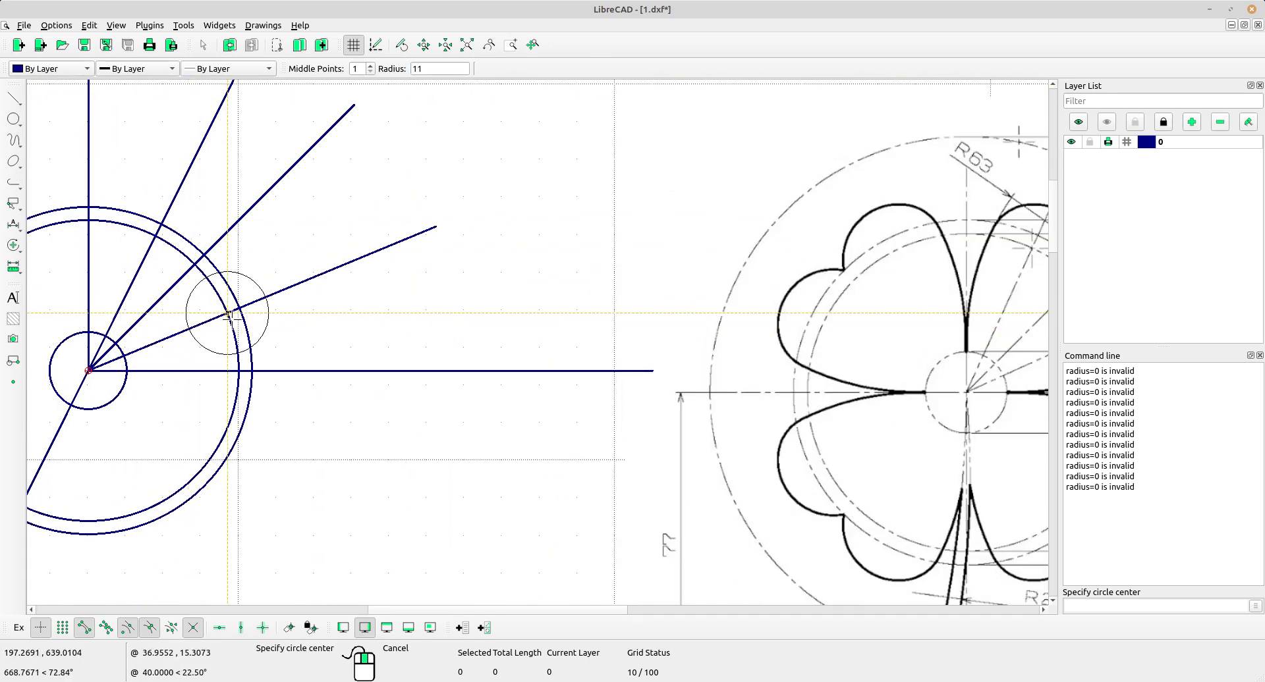
scroll(447, 329, down, 2)
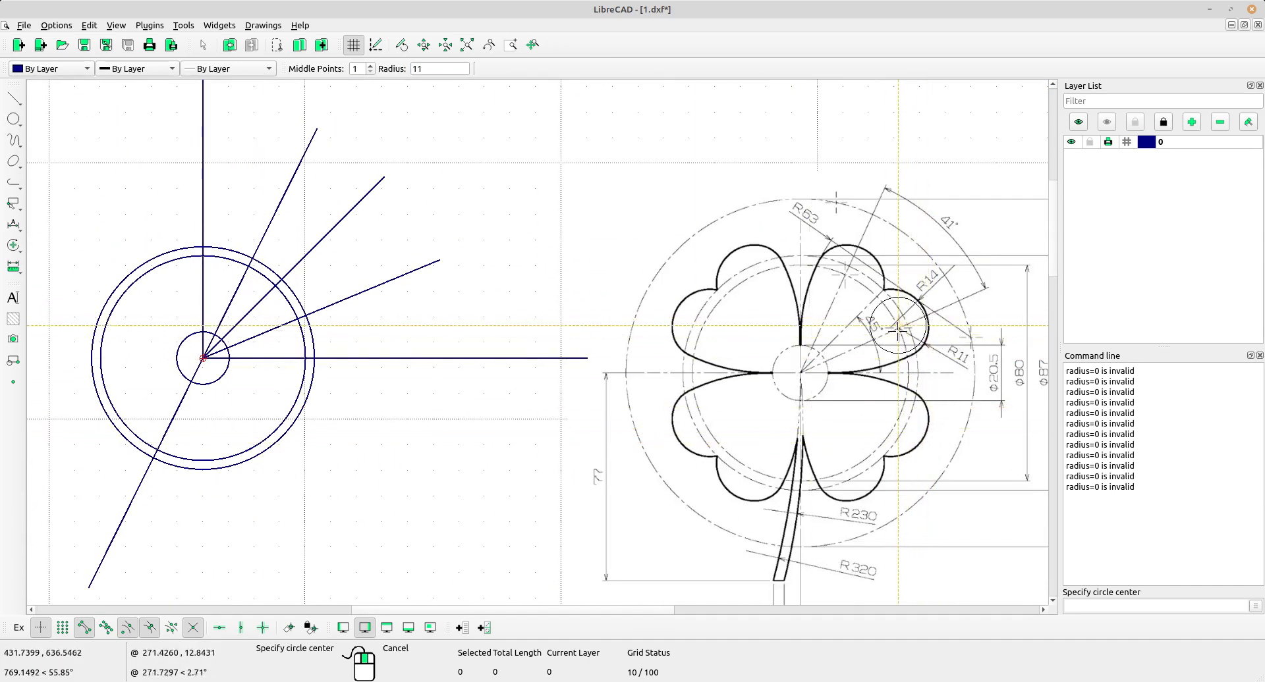
click(297, 319)
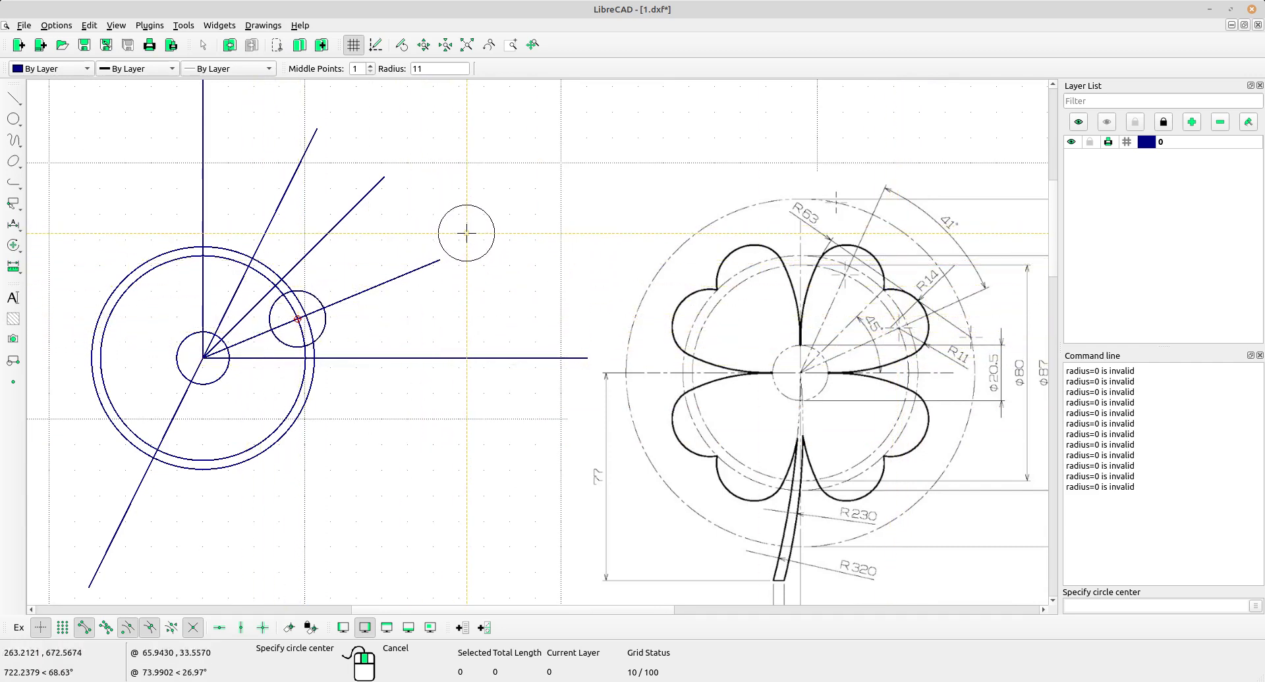
right_click(470, 233)
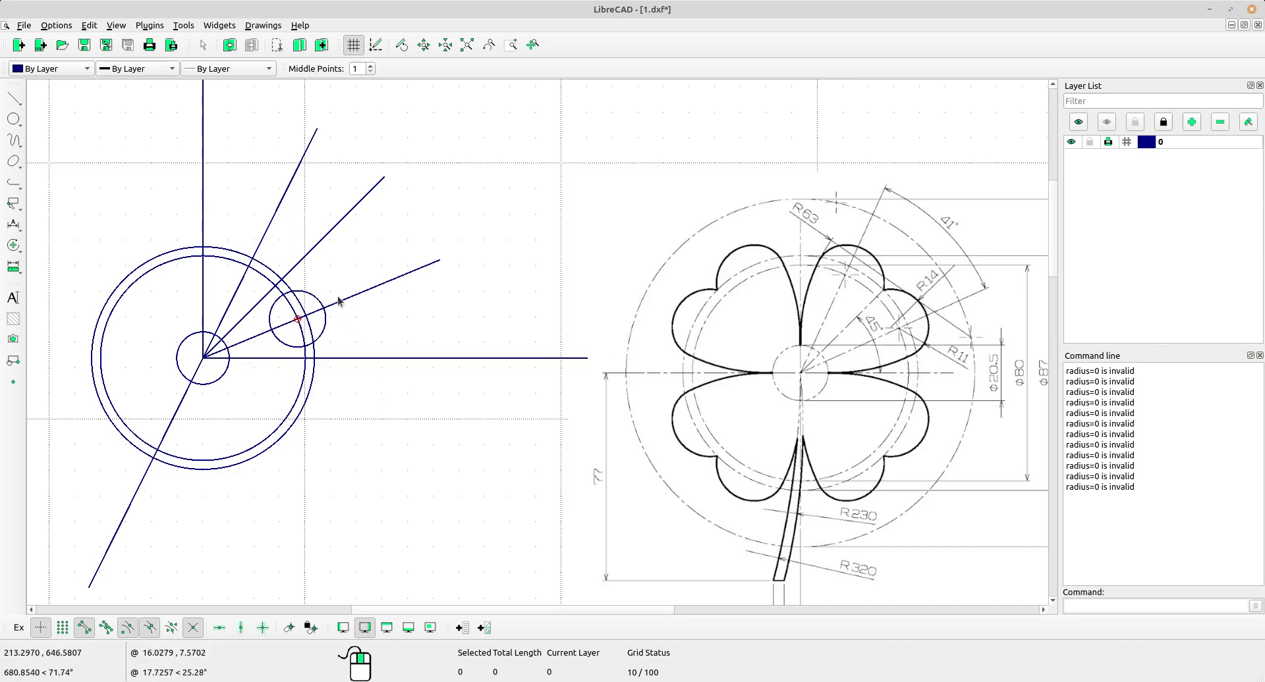
Step: Draw a radius 14 circle through the 45° line's crossing with the outer large circle and the lower bisector's outer crossing with the radius 11 circle
scroll(338, 301, up, 1)
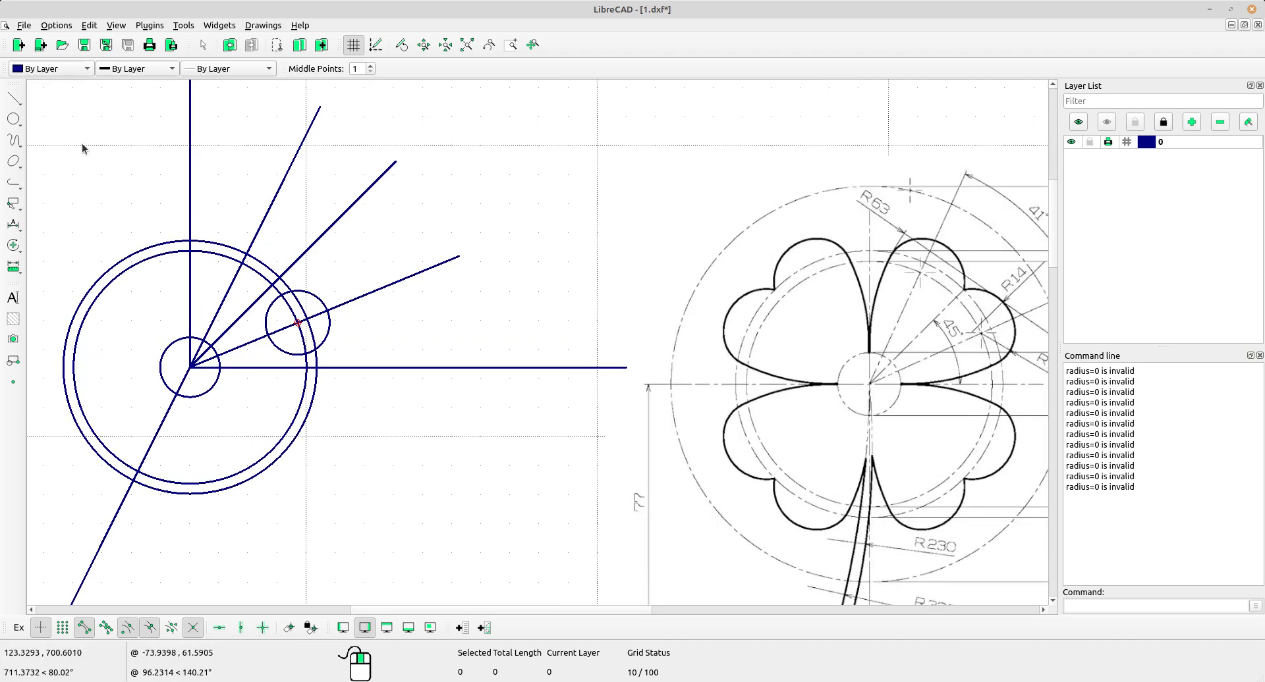
scroll(461, 344, down, 1)
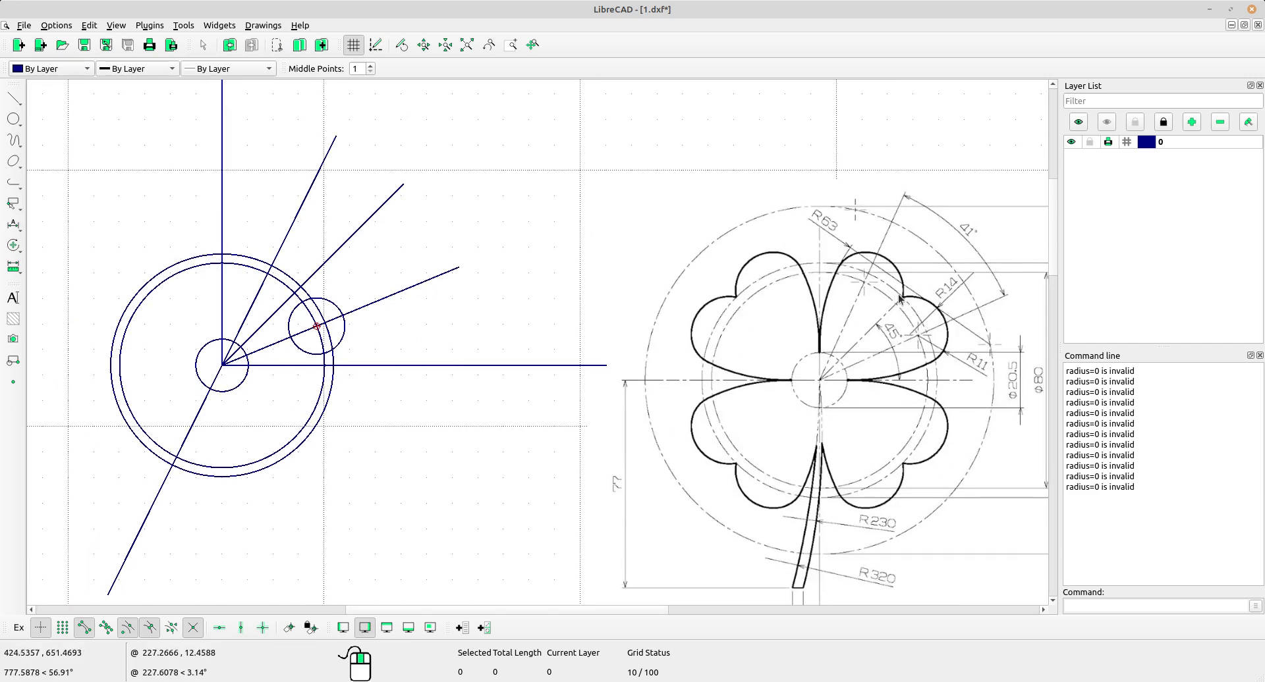
click(13, 119)
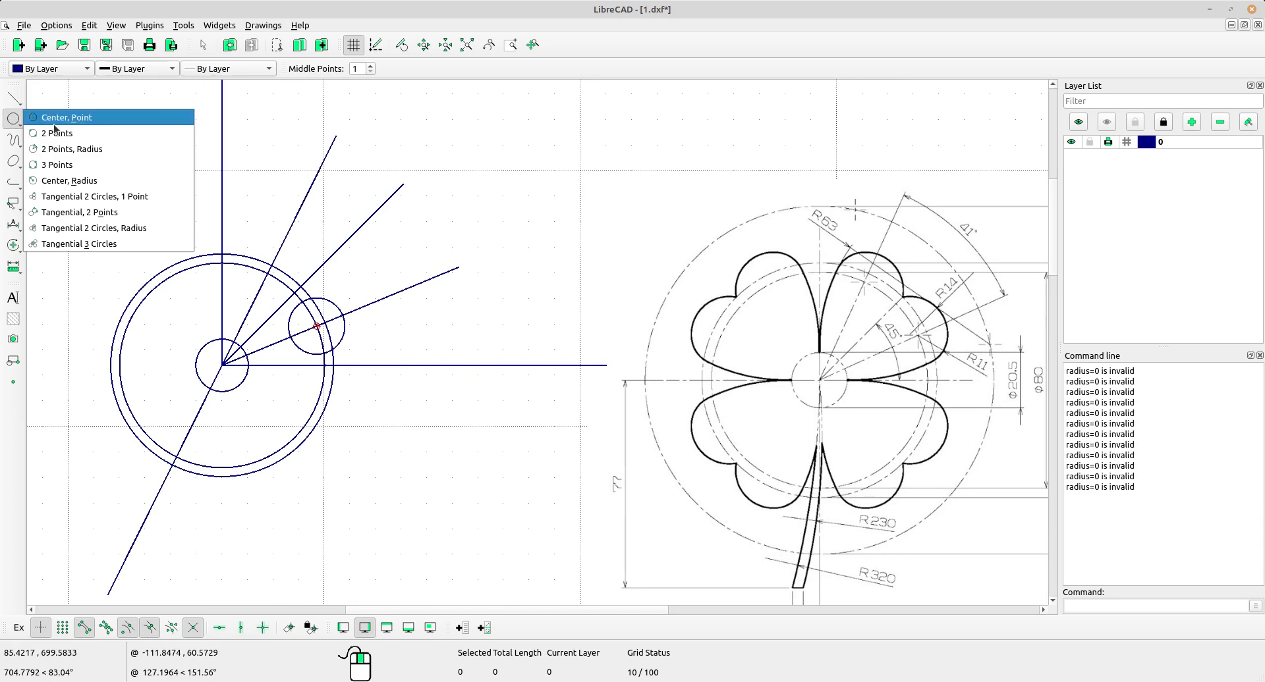
click(91, 149)
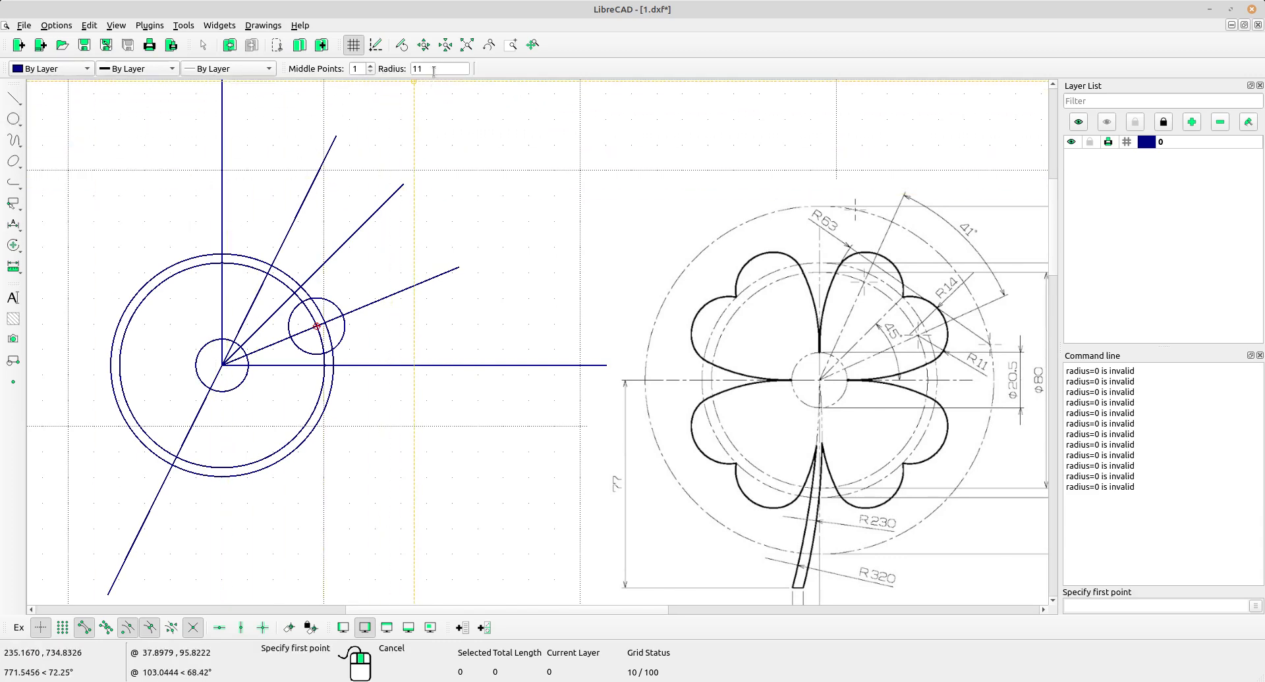
double_click(413, 68)
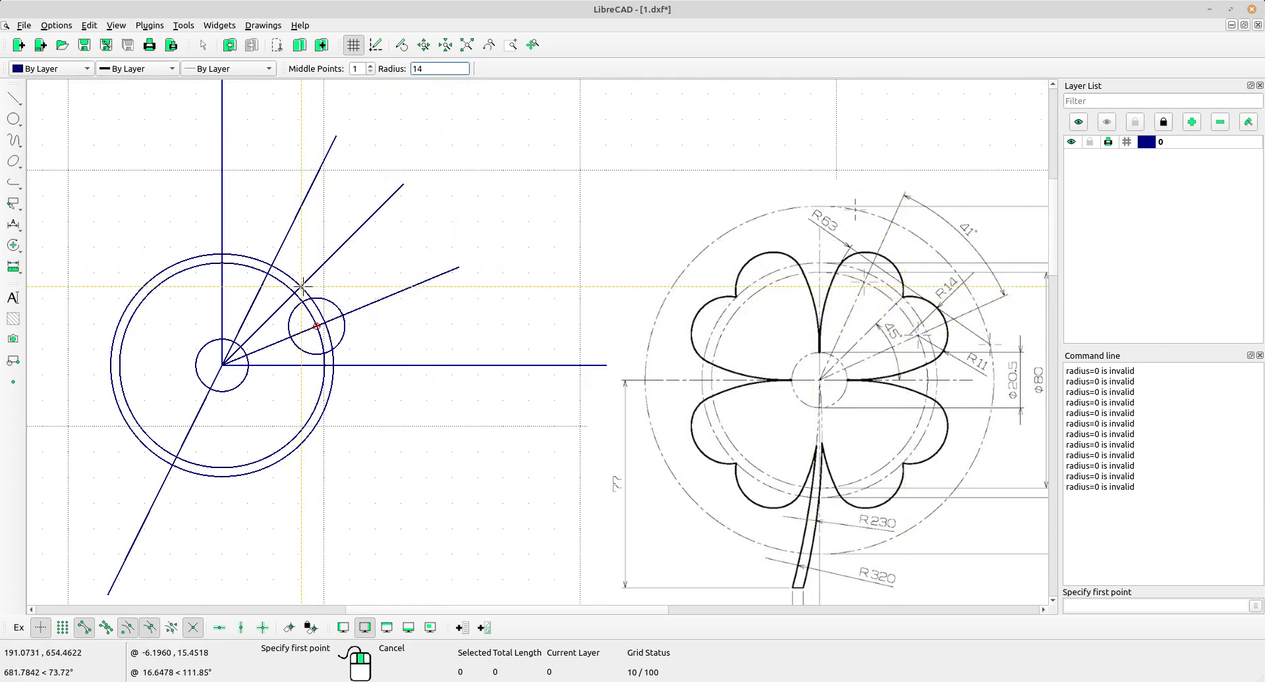
scroll(301, 287, up, 2)
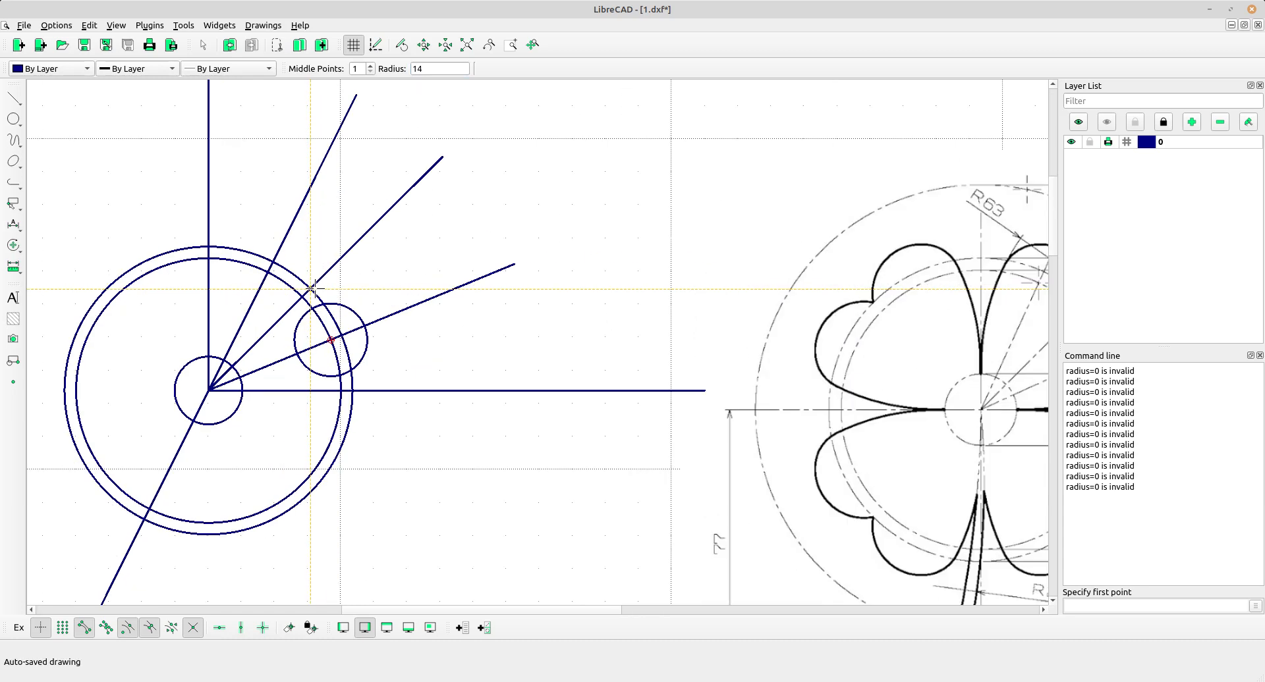
scroll(311, 287, up, 1)
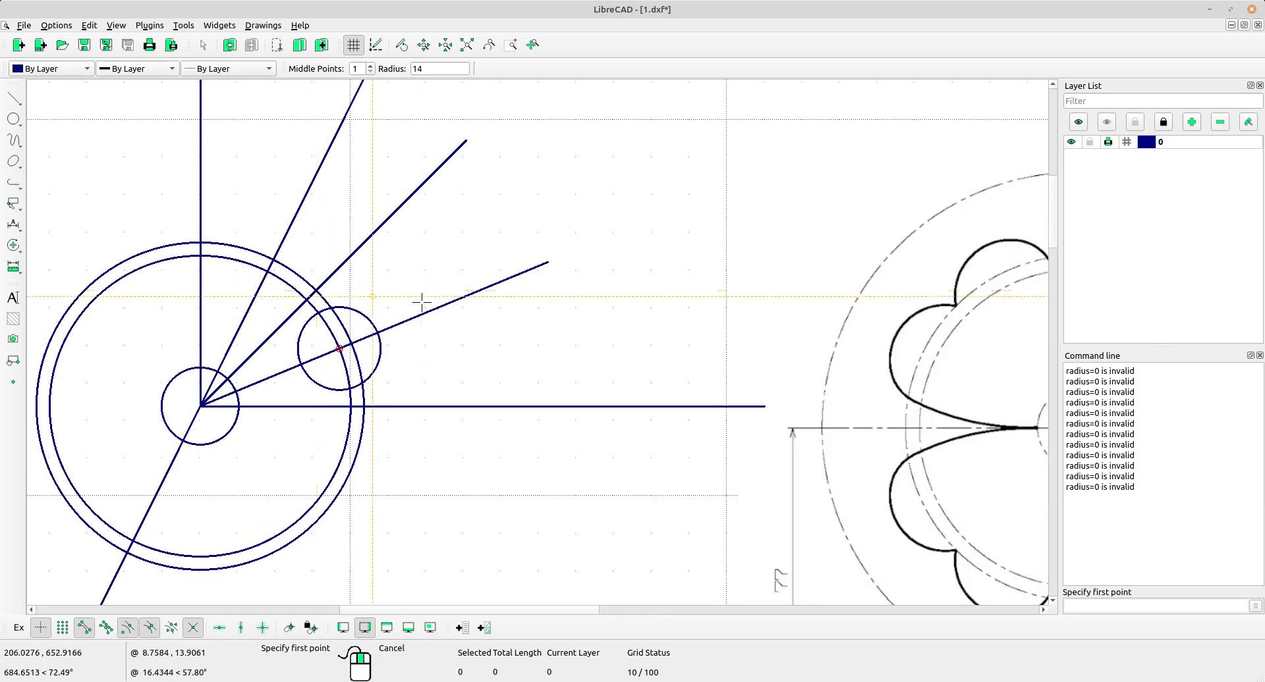
click(318, 289)
scroll(429, 307, down, 3)
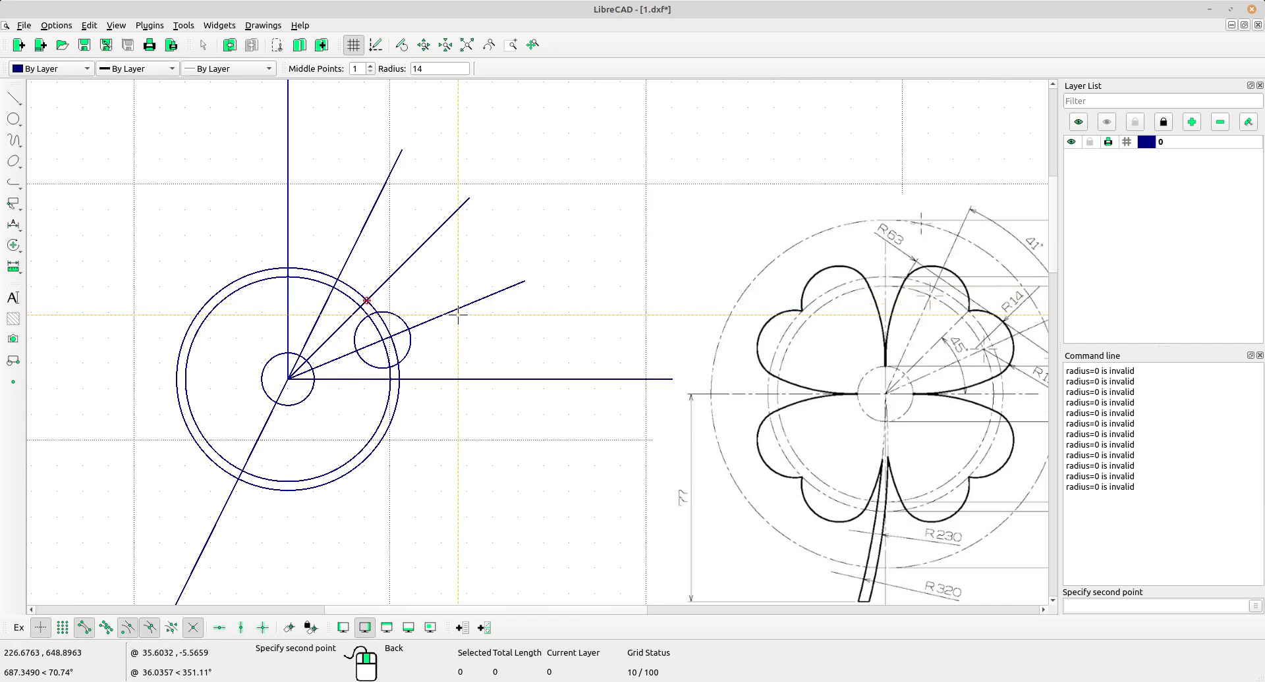
middle_drag(454, 316, 319, 316)
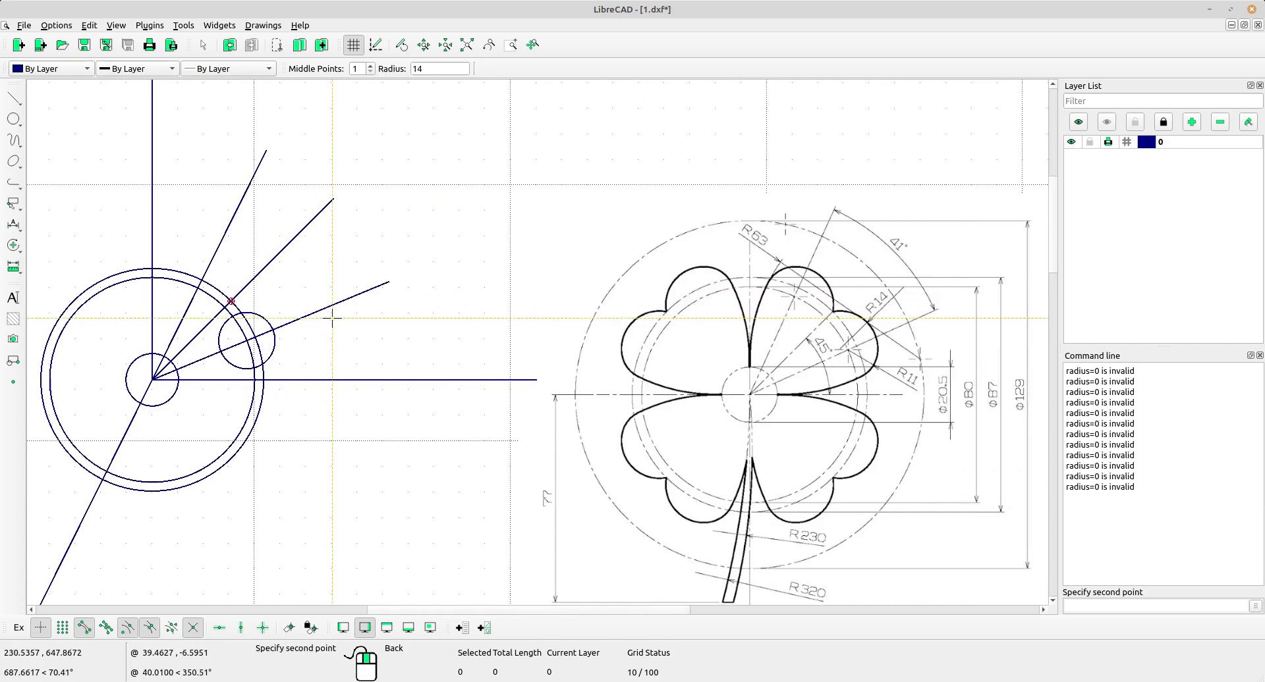
click(273, 329)
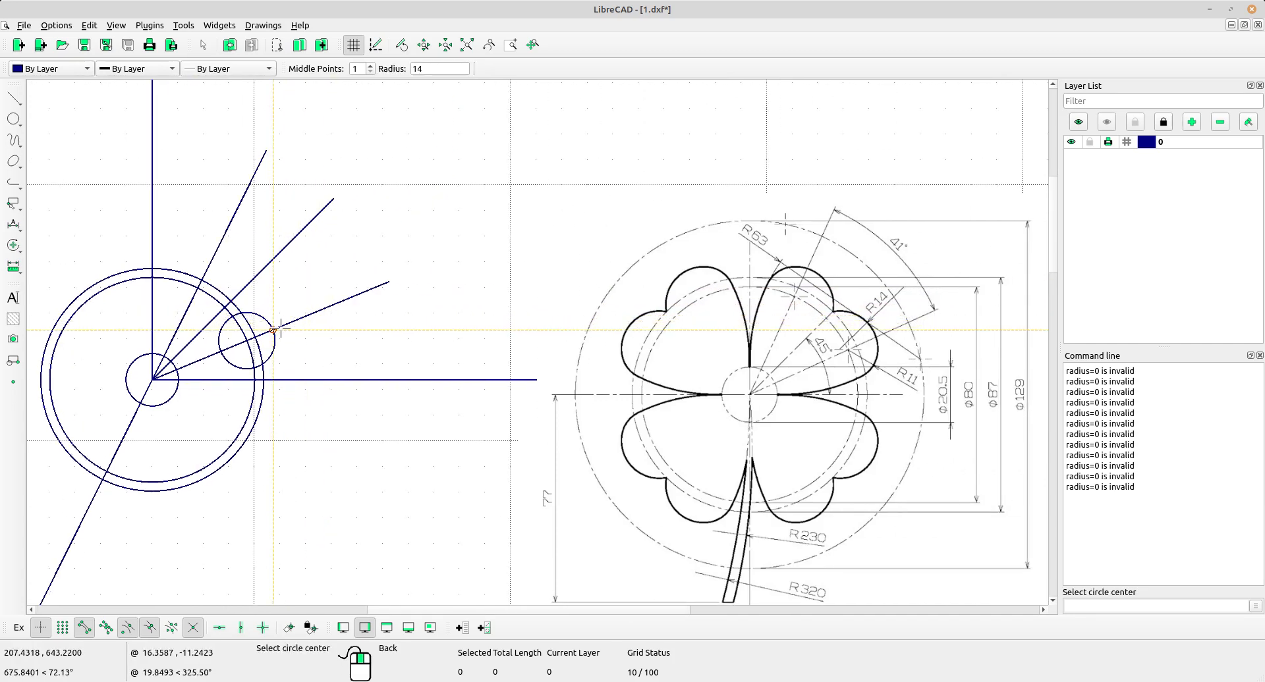
click(237, 341)
right_click(374, 327)
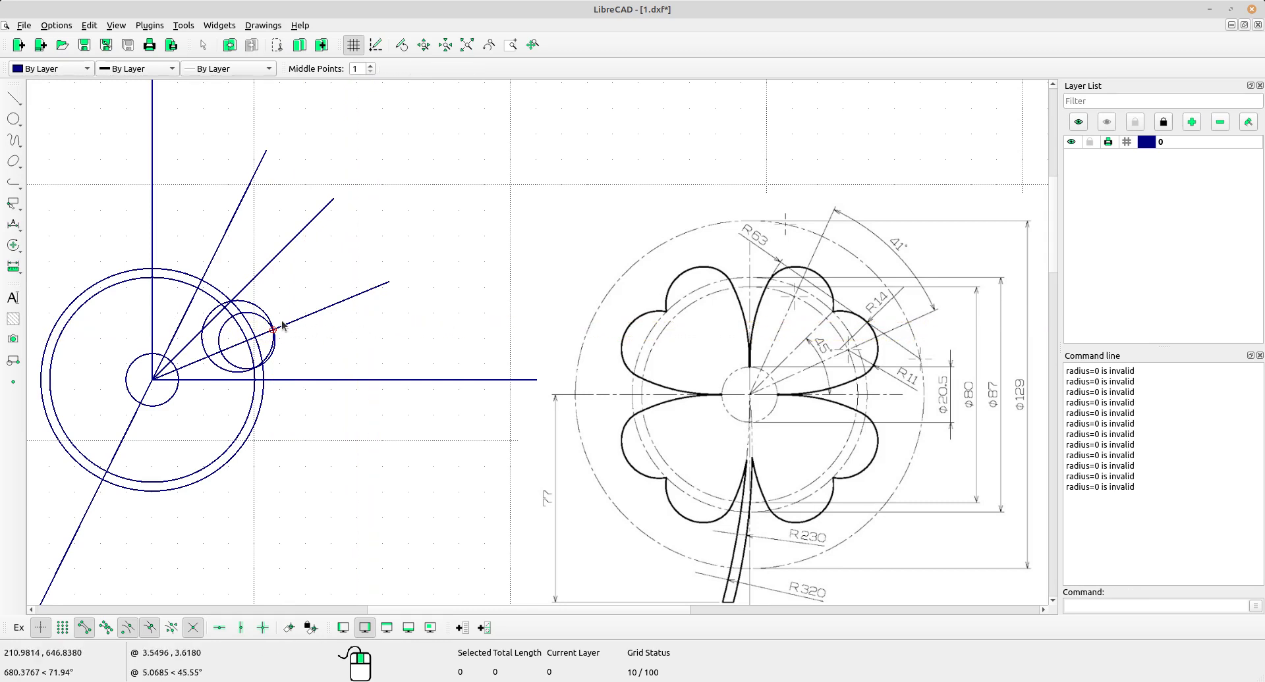
Step: Divide the radius 11 circle at its lower crossing with the outer of the two large circles
scroll(262, 322, up, 3)
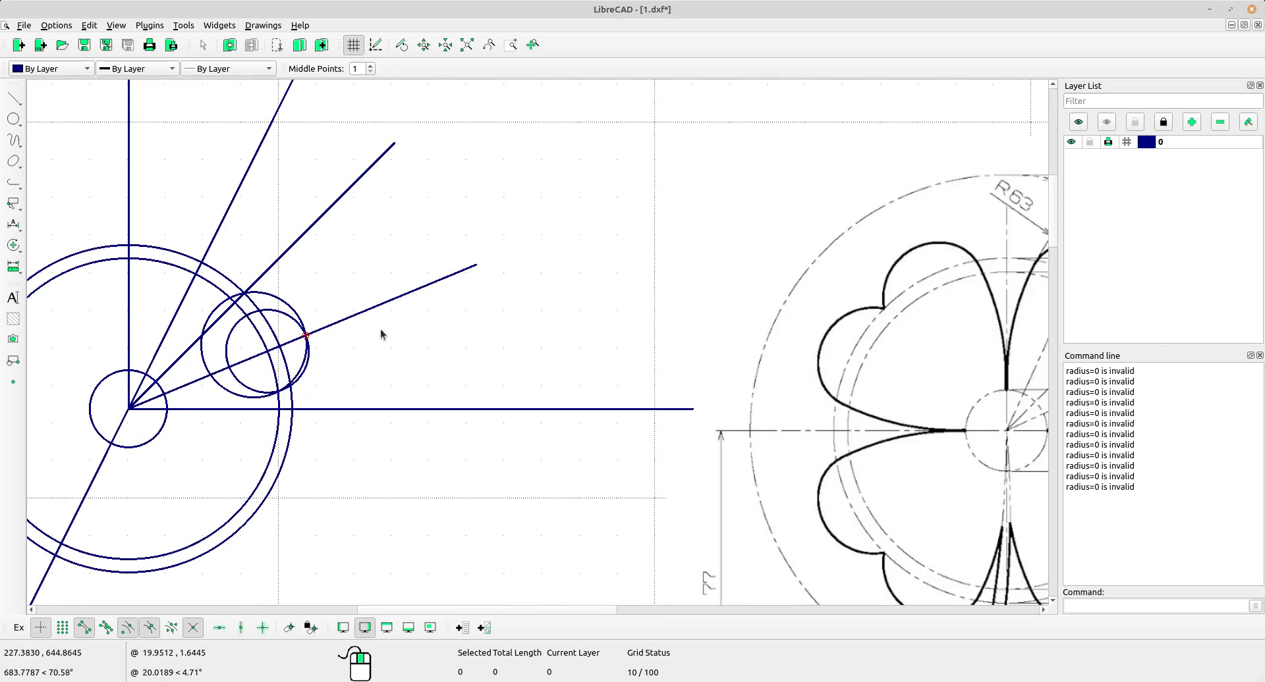
mouse_move(449, 389)
middle_down()
mouse_move(328, 431)
mouse_move(429, 409)
mouse_move(411, 415)
middle_up()
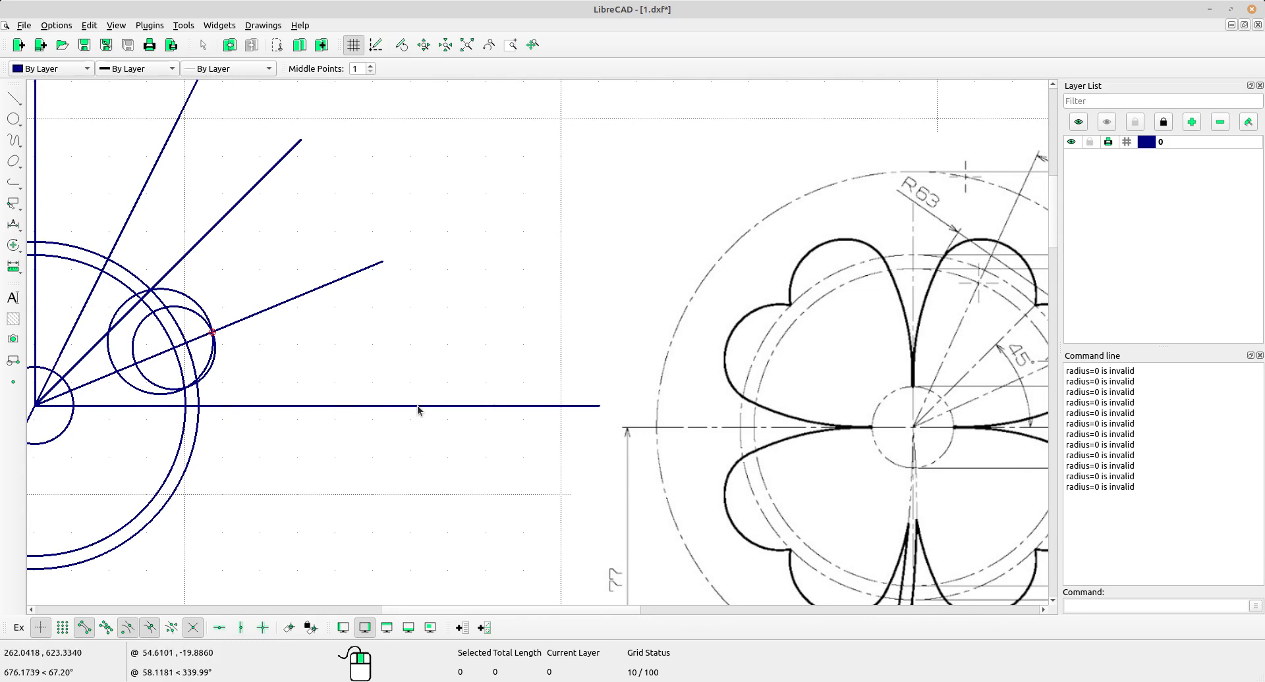
scroll(420, 401, down, 2)
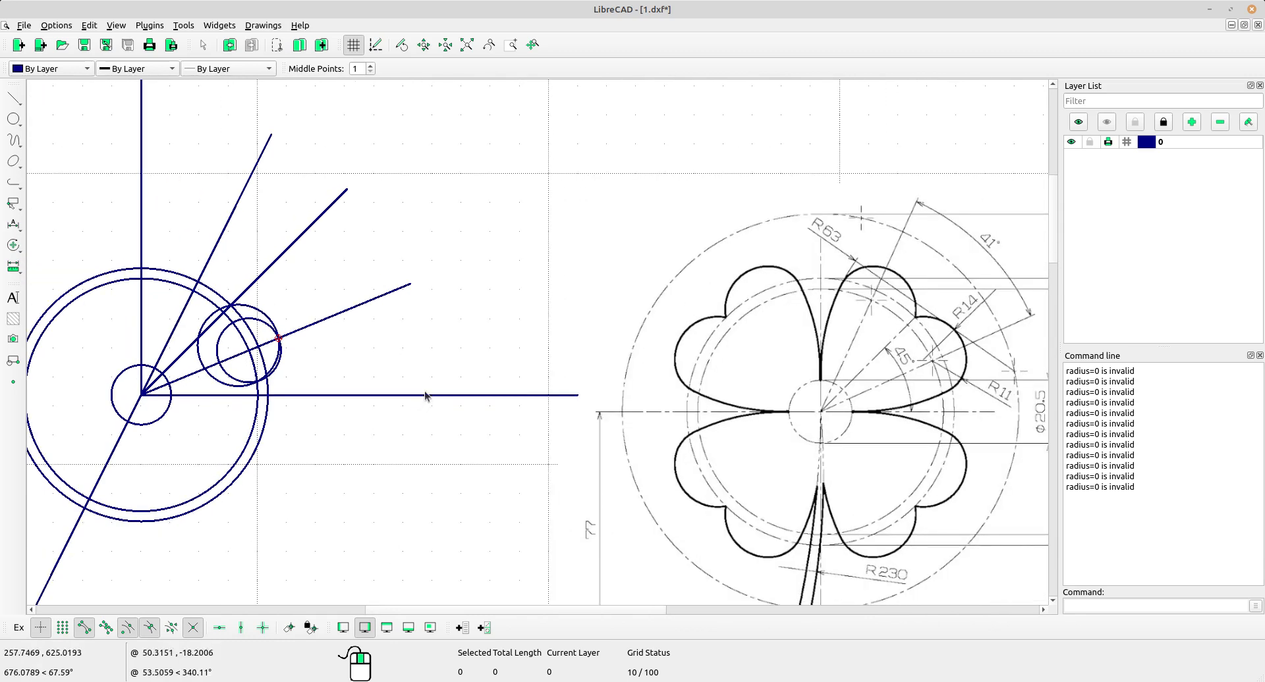
click(15, 247)
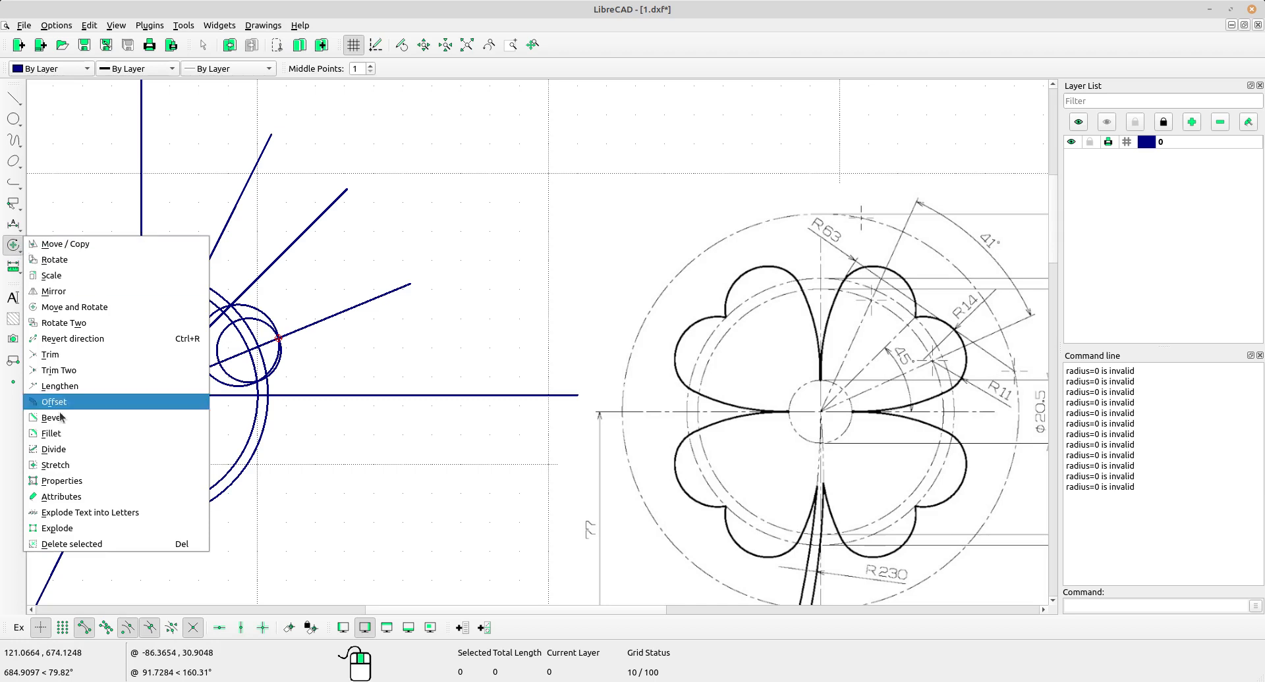
click(55, 449)
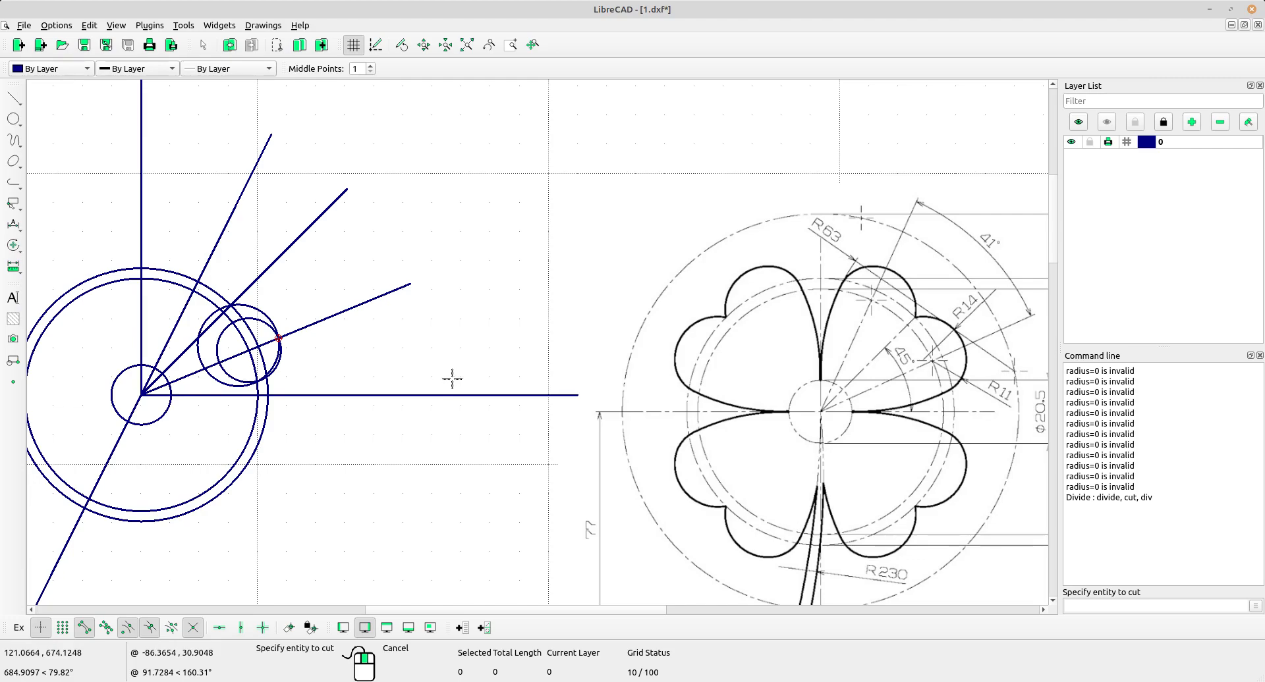
scroll(276, 344, up, 9)
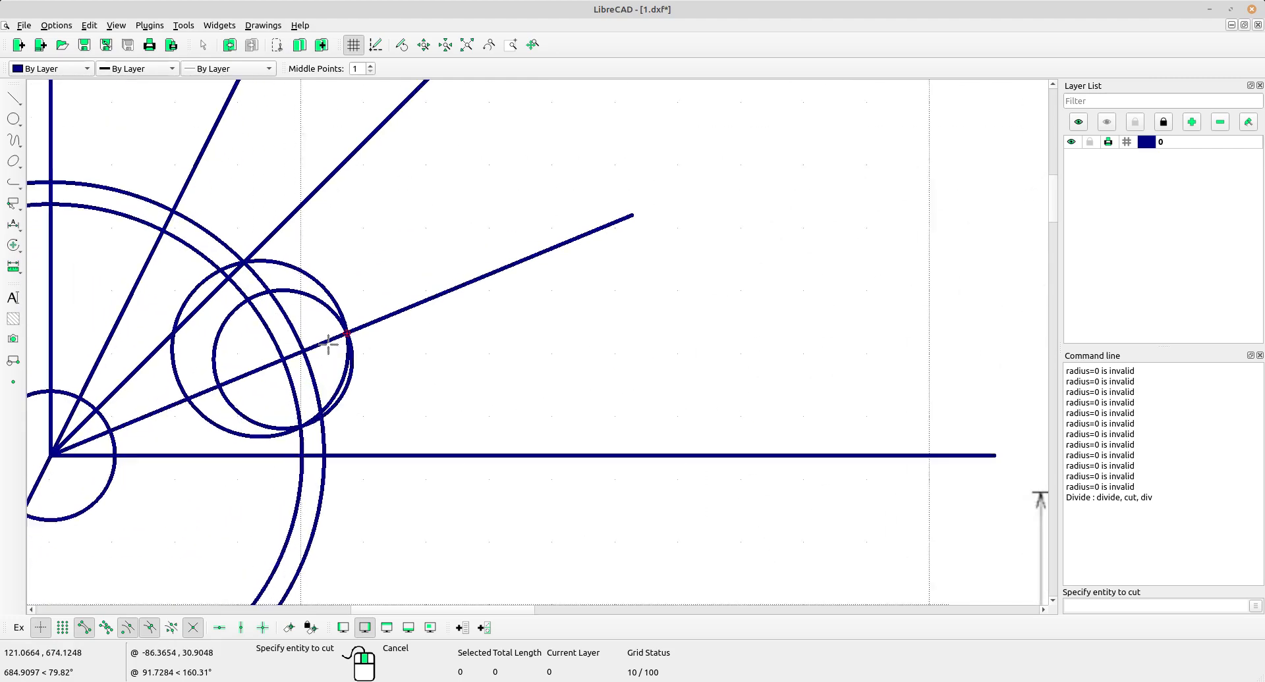
middle_drag(491, 398, 305, 356)
scroll(264, 337, down, 4)
scroll(263, 337, down, 5)
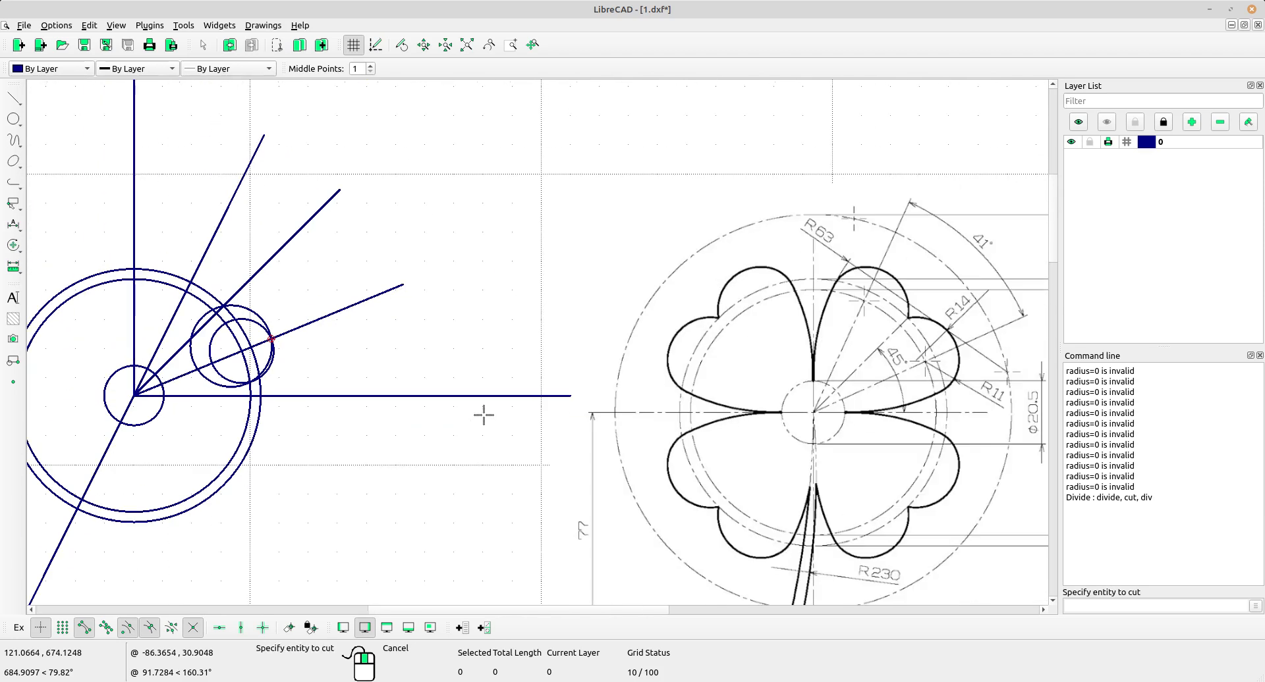
click(249, 323)
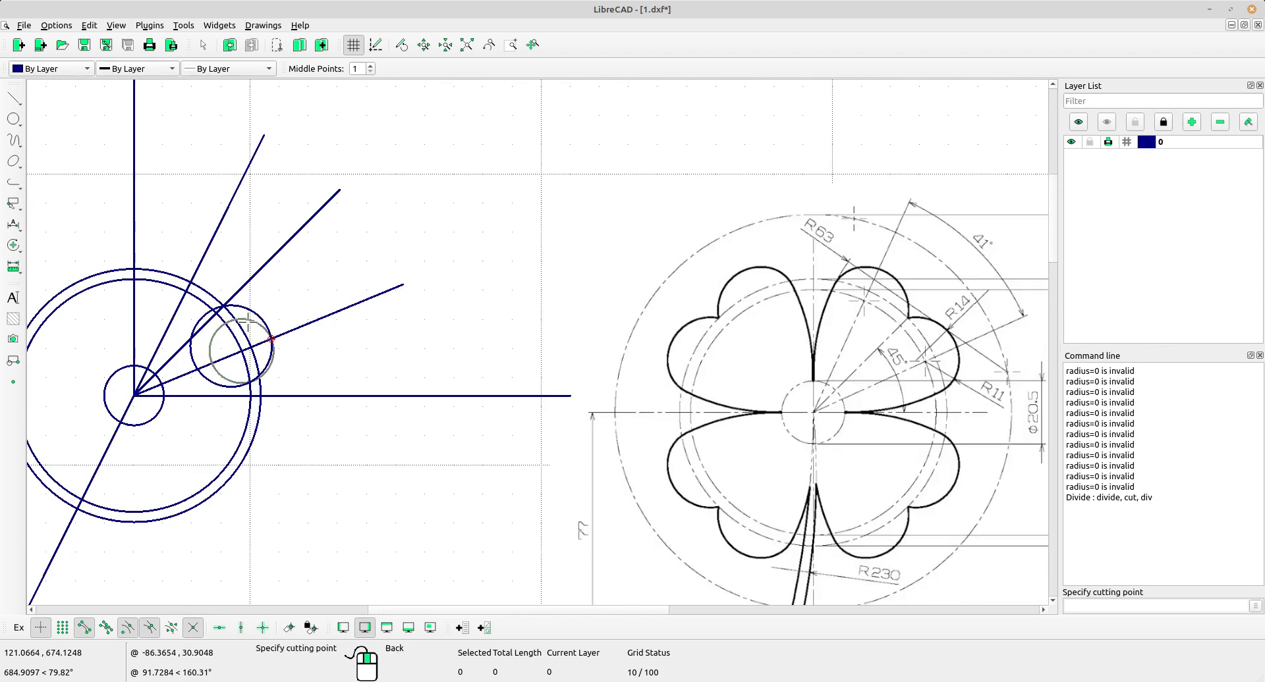
middle_drag(330, 342, 306, 357)
scroll(306, 357, up, 1)
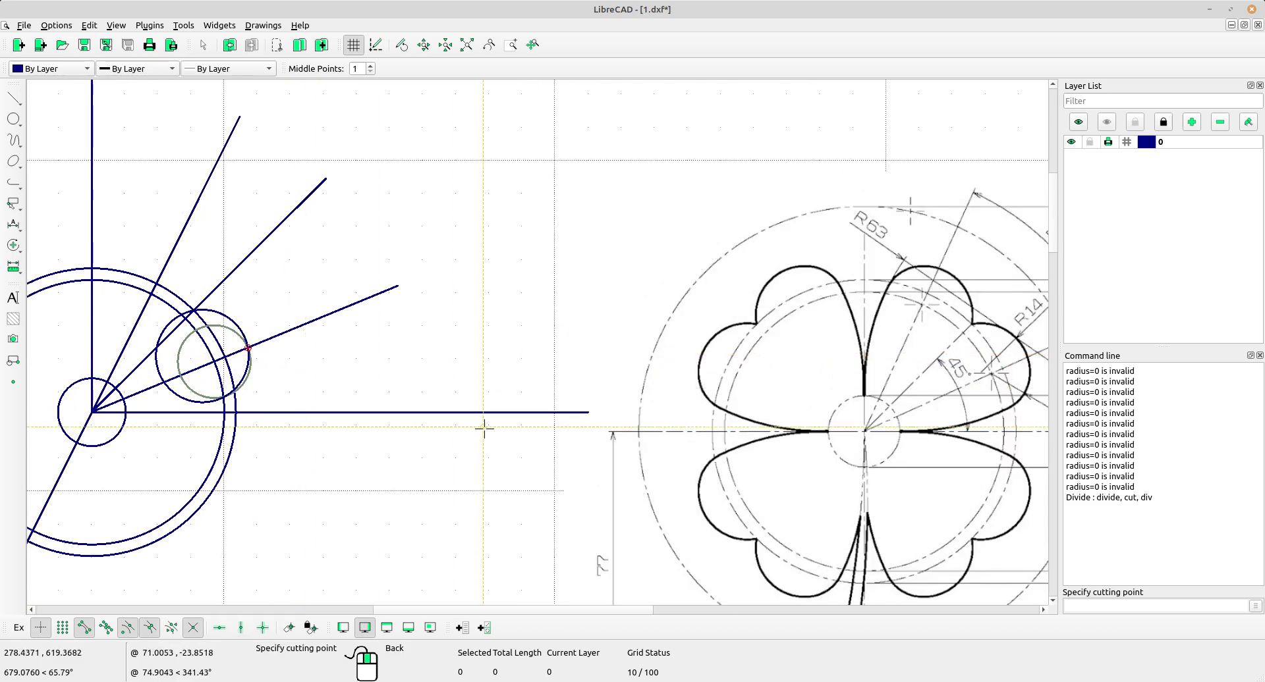
click(234, 391)
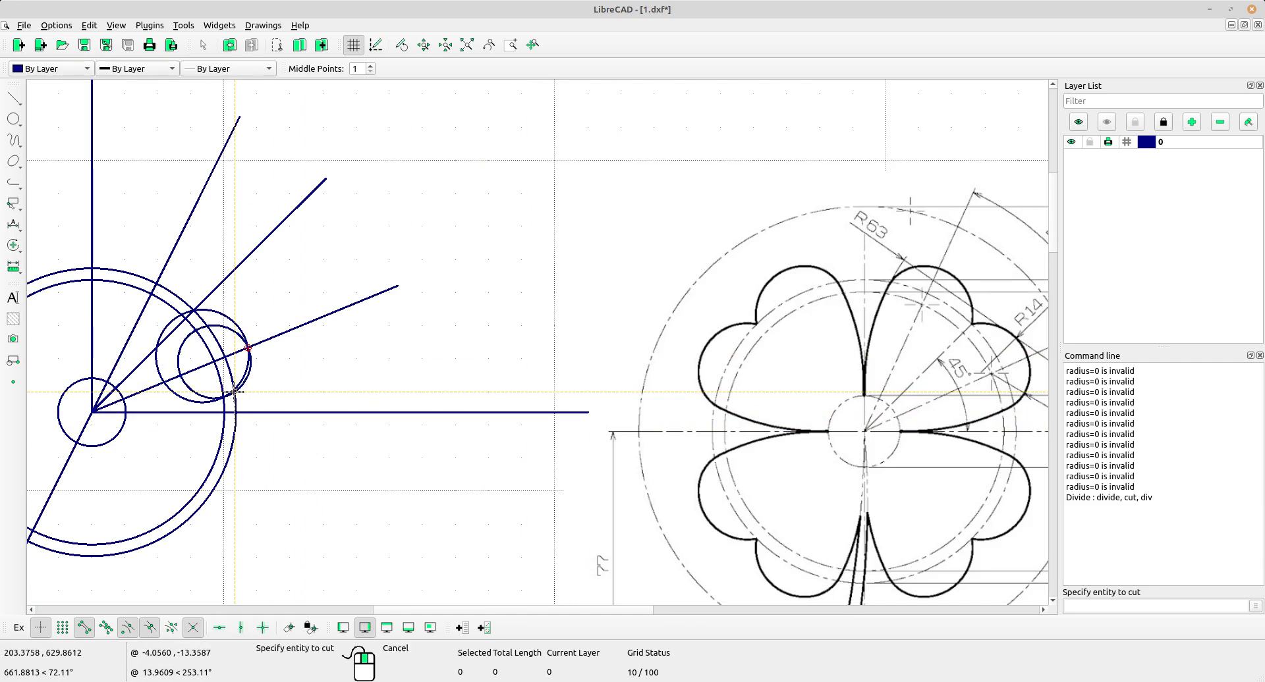
Step: Divide the radius 11 circle at its outer crossing with the lower bisector and delete the larger arc, keeping the outer one
click(226, 329)
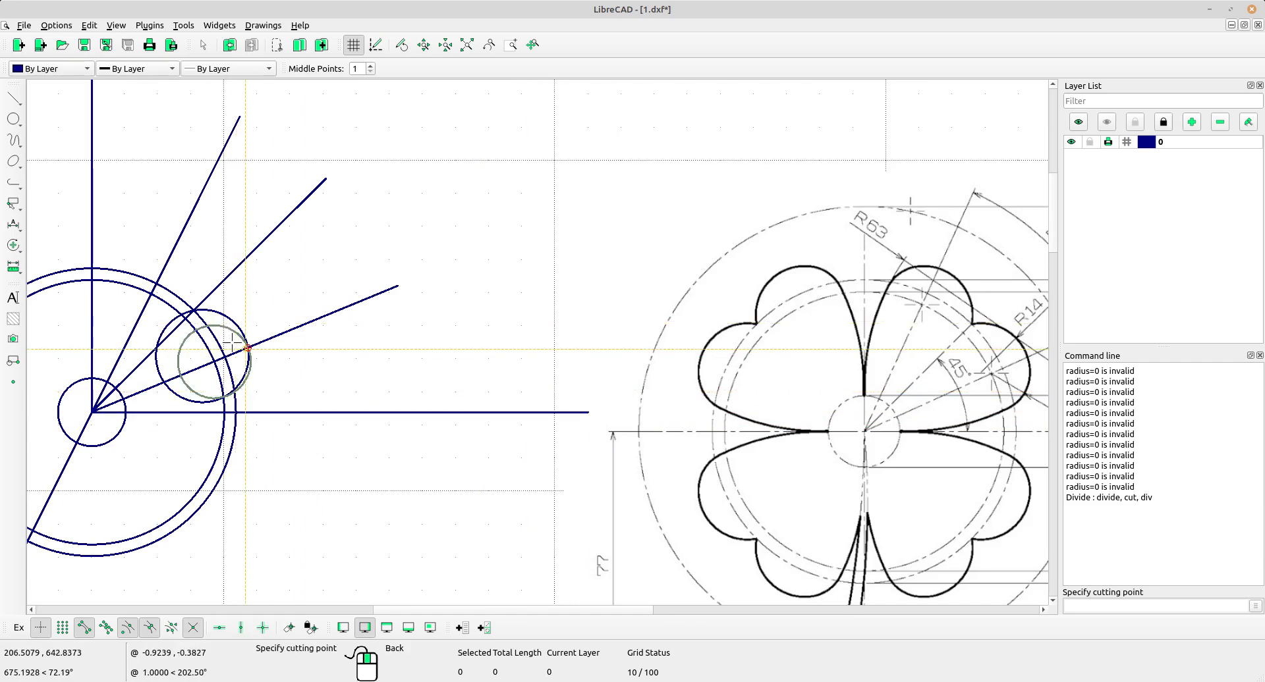
click(248, 346)
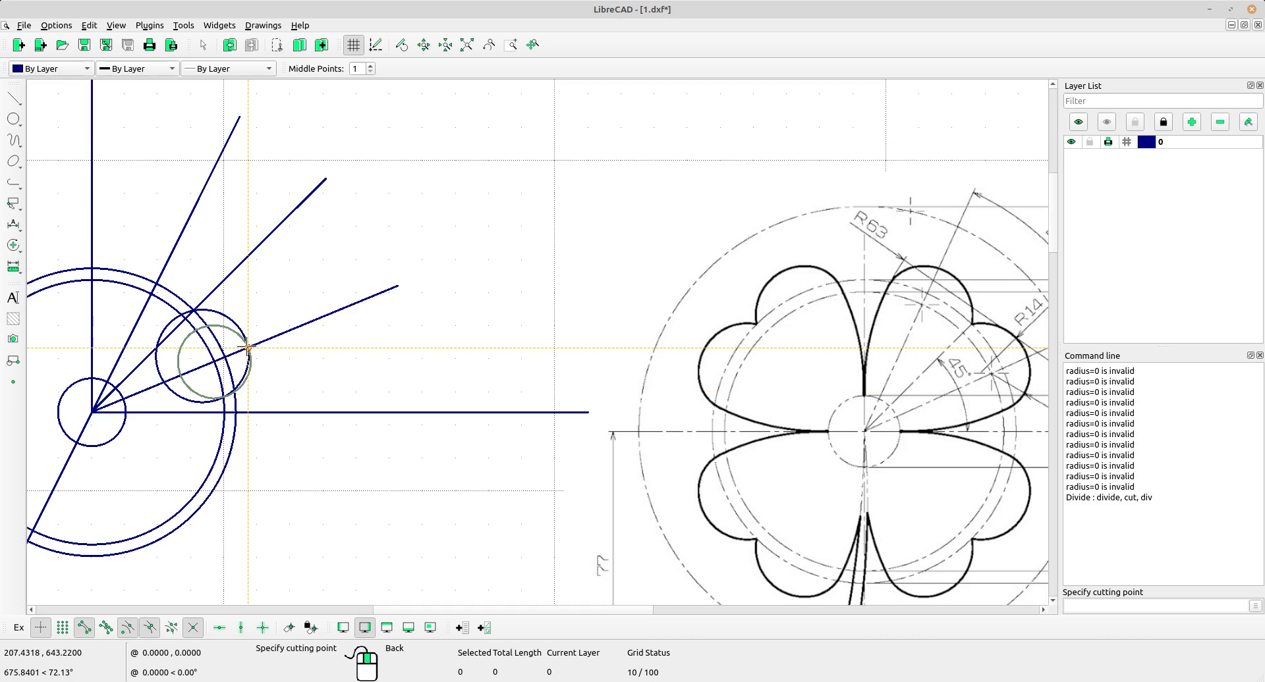
click(249, 347)
right_click(351, 332)
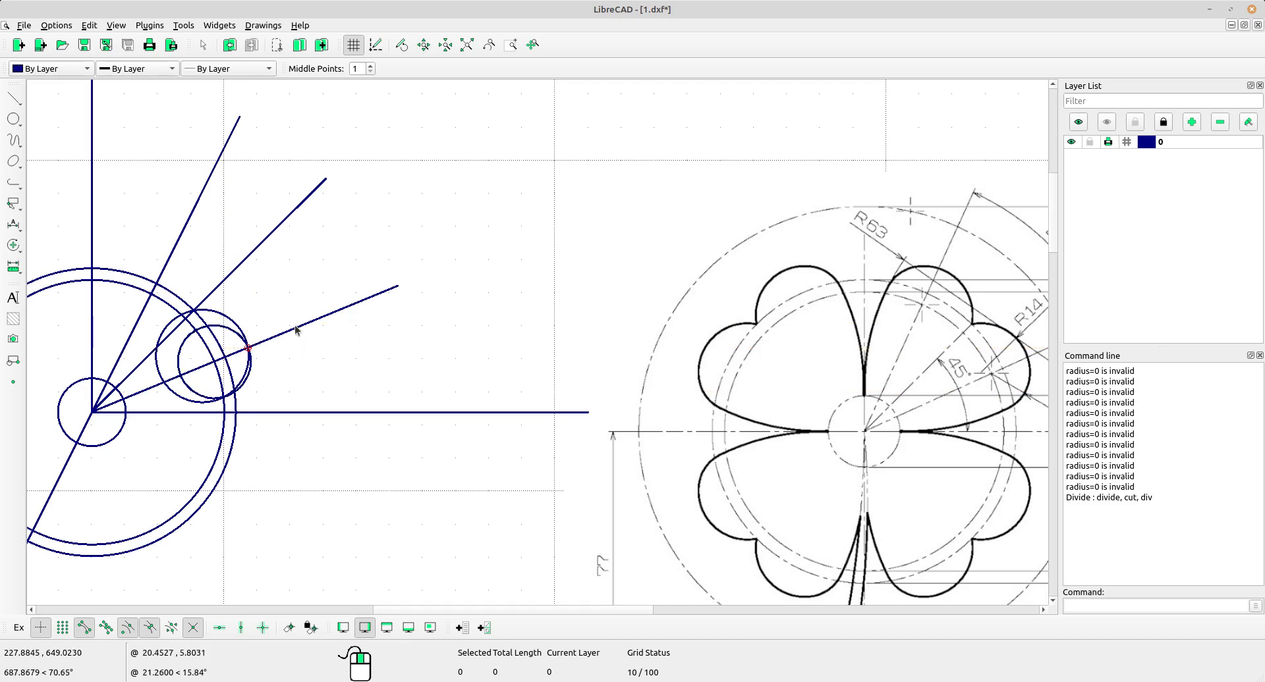
click(224, 327)
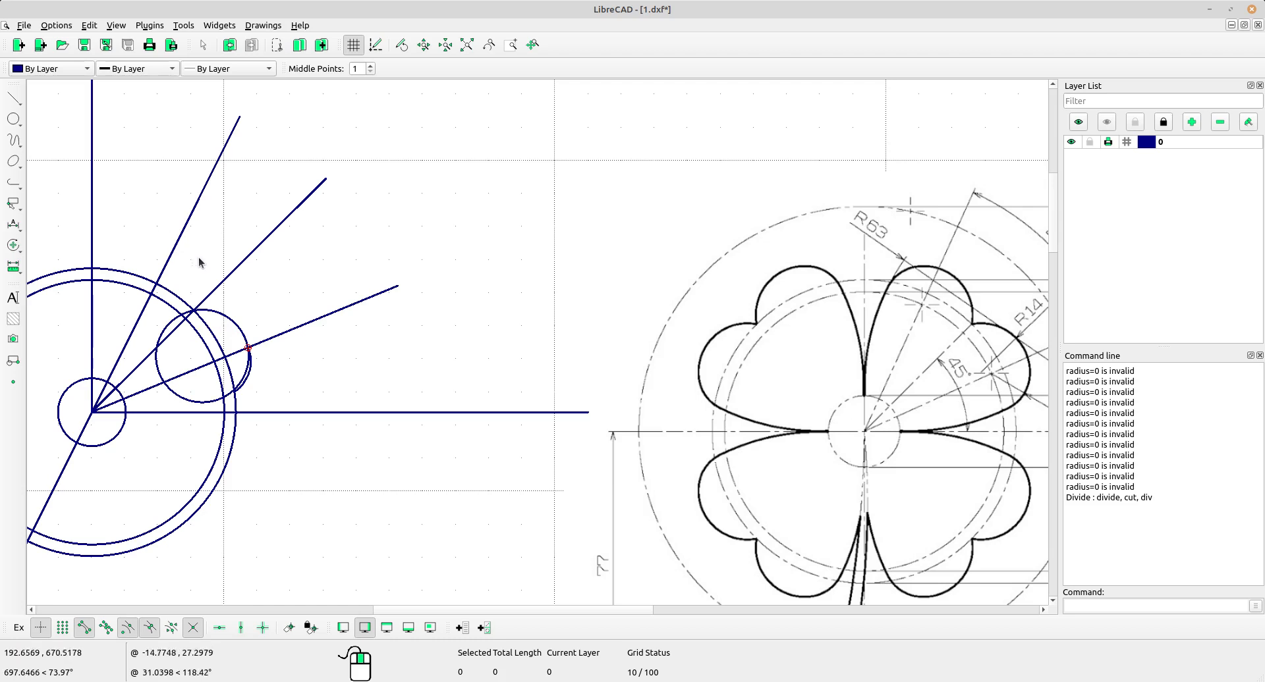
Step: Divide the radius 14 circle at its crossings with the lower bisector and the 45° line, and delete the larger inner arc
click(13, 245)
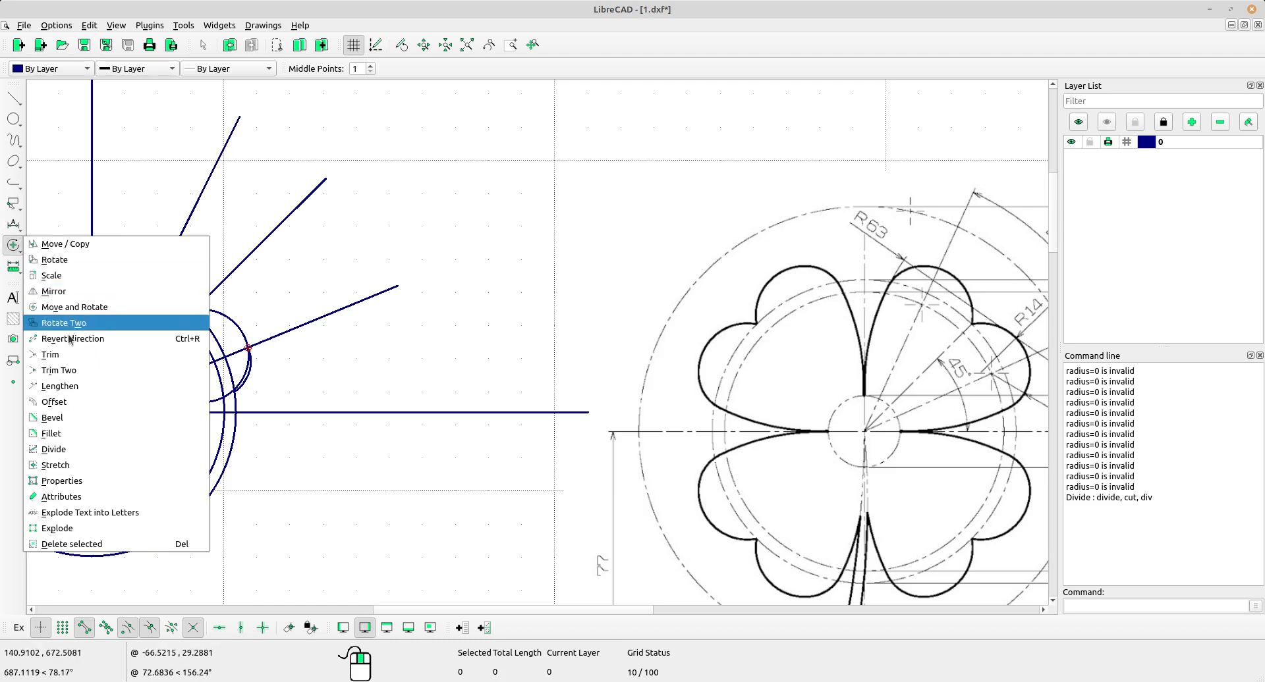
click(79, 449)
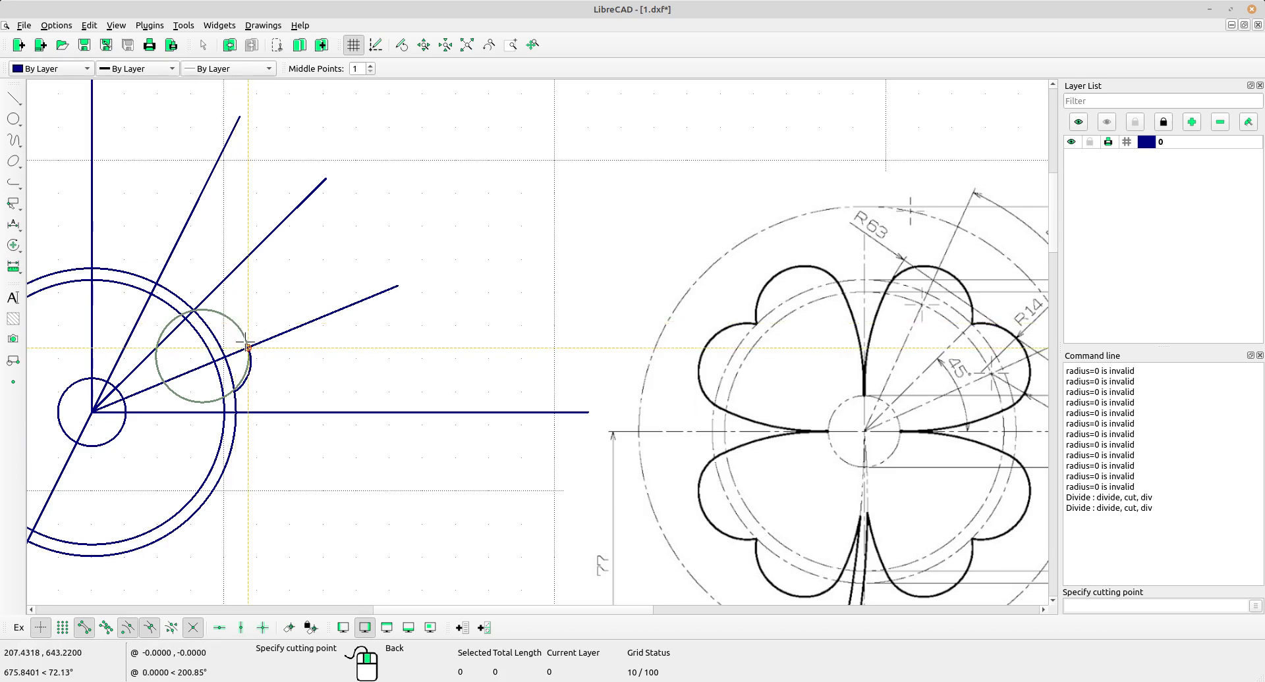
click(245, 340)
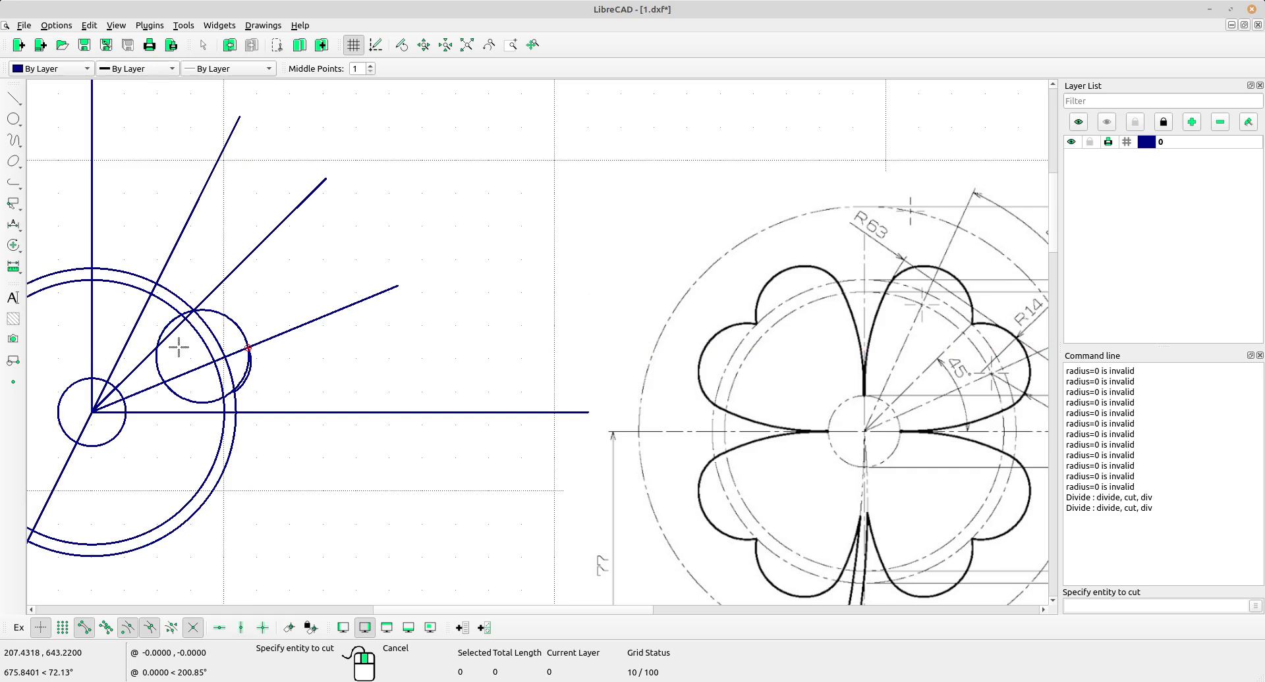
click(206, 313)
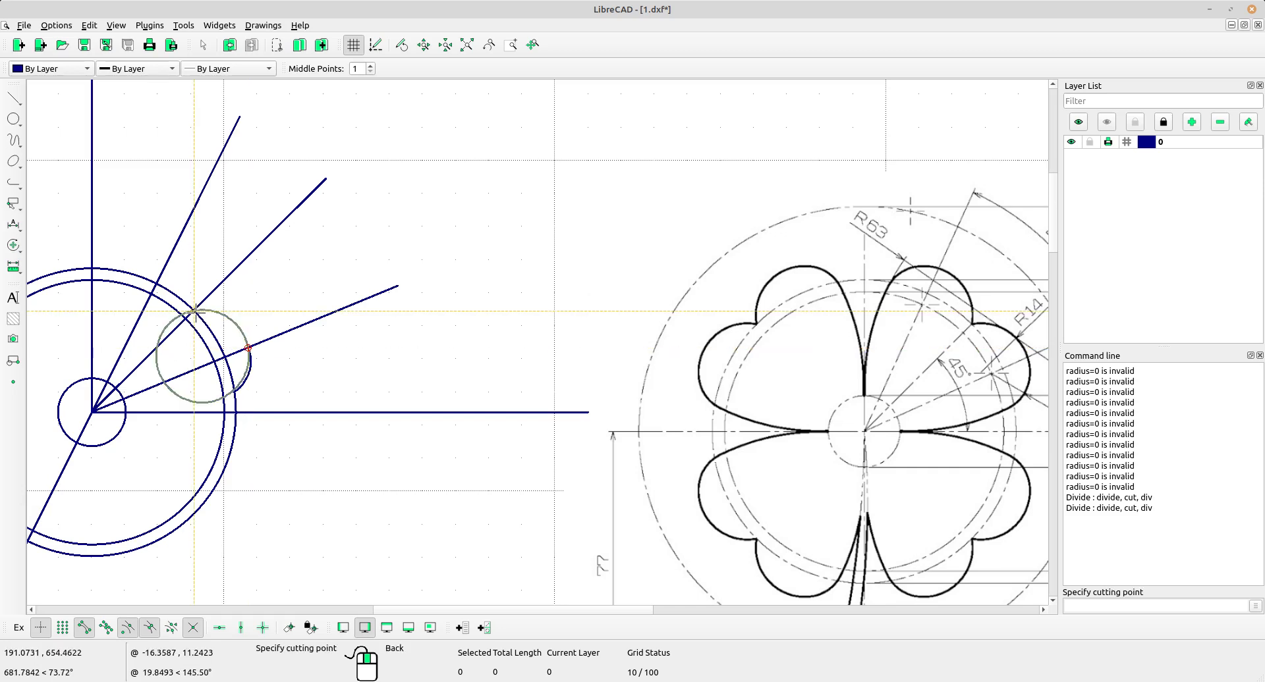
click(197, 313)
right_click(284, 294)
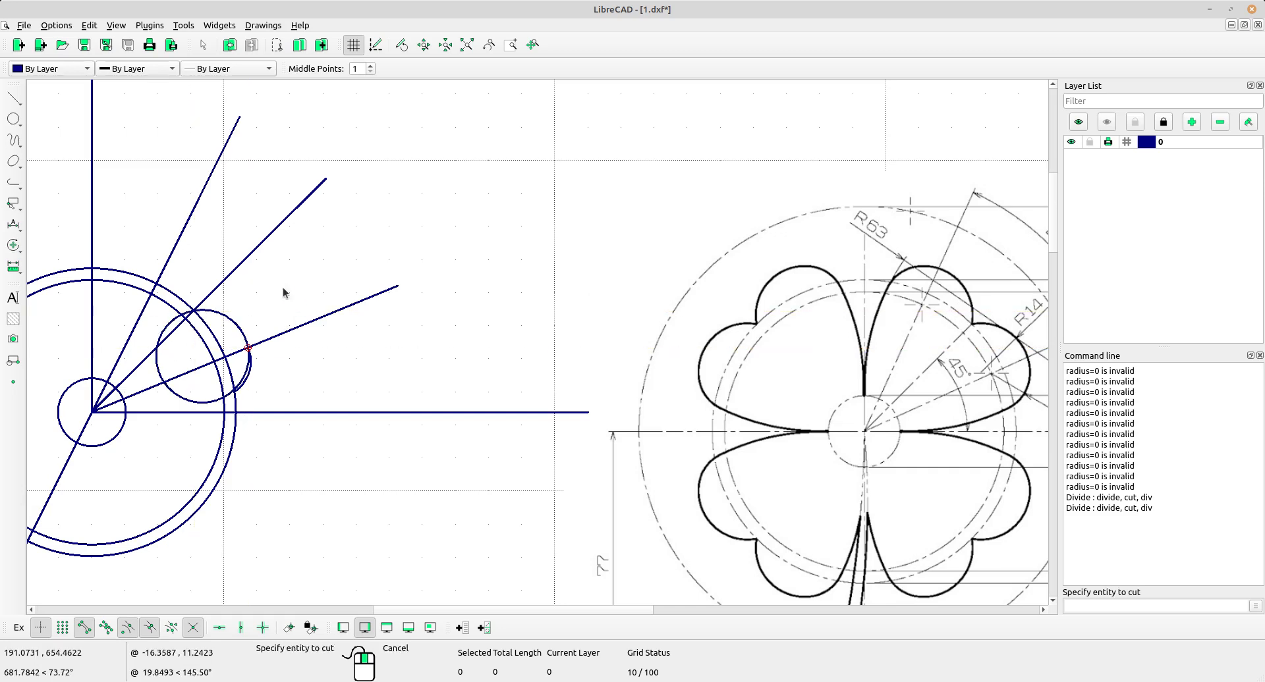
click(159, 362)
key(Delete)
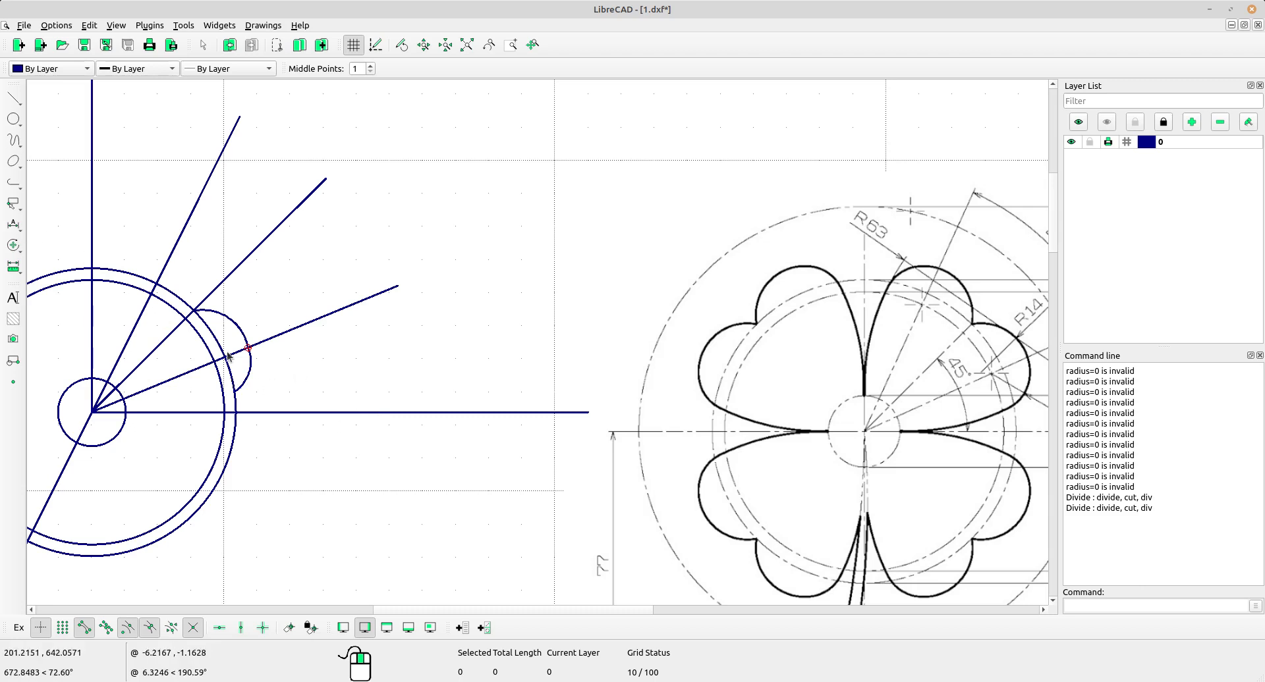
Step: Add radial dimensions to the lower and upper petal arcs, placing both outside the petal
click(19, 229)
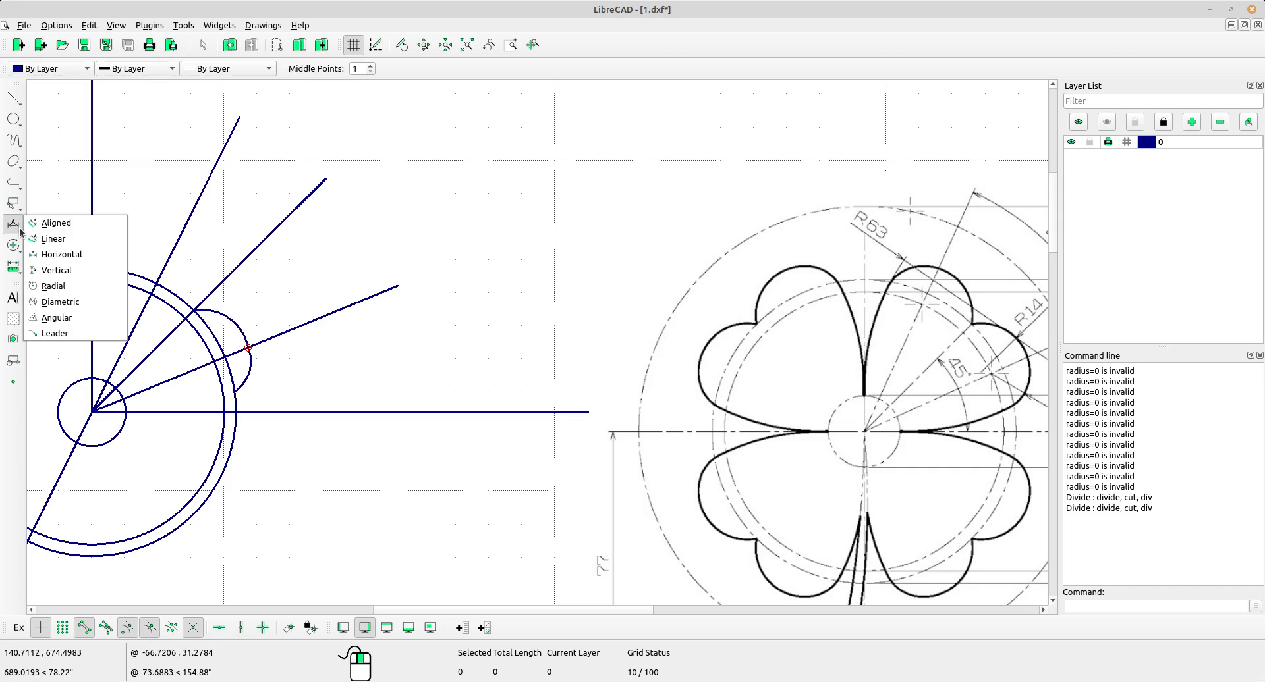
click(59, 286)
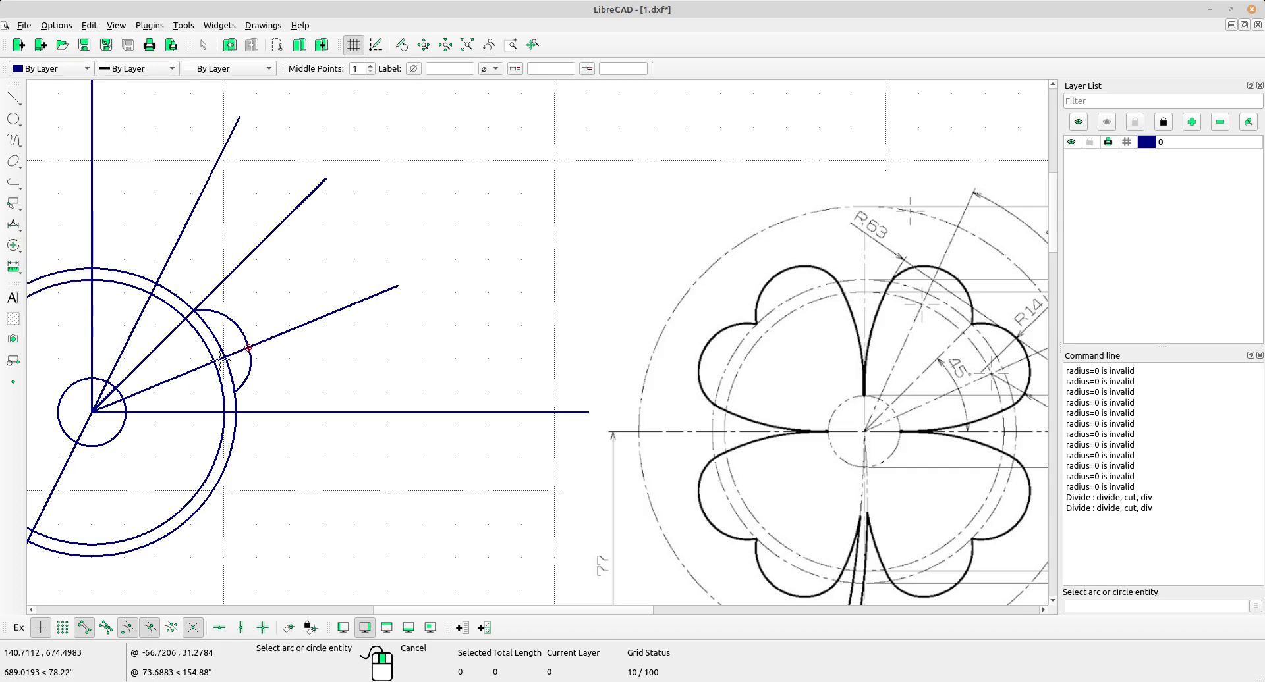
click(246, 370)
click(298, 386)
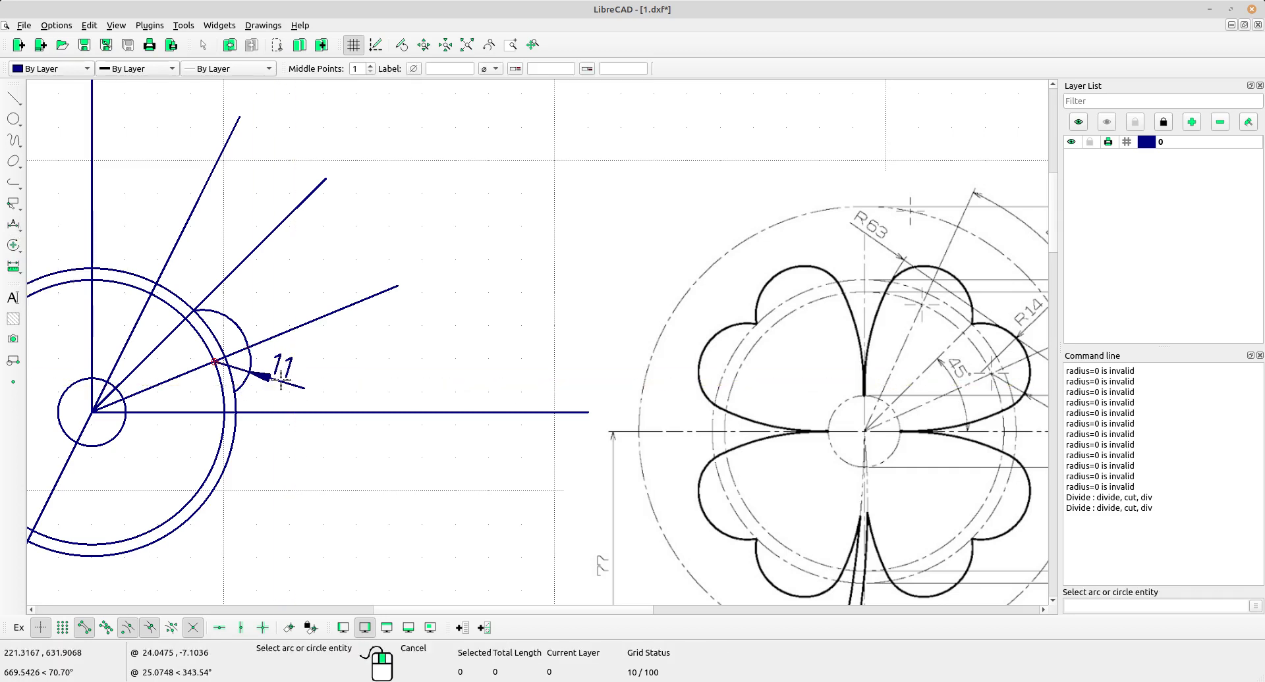
click(288, 374)
click(241, 325)
click(272, 294)
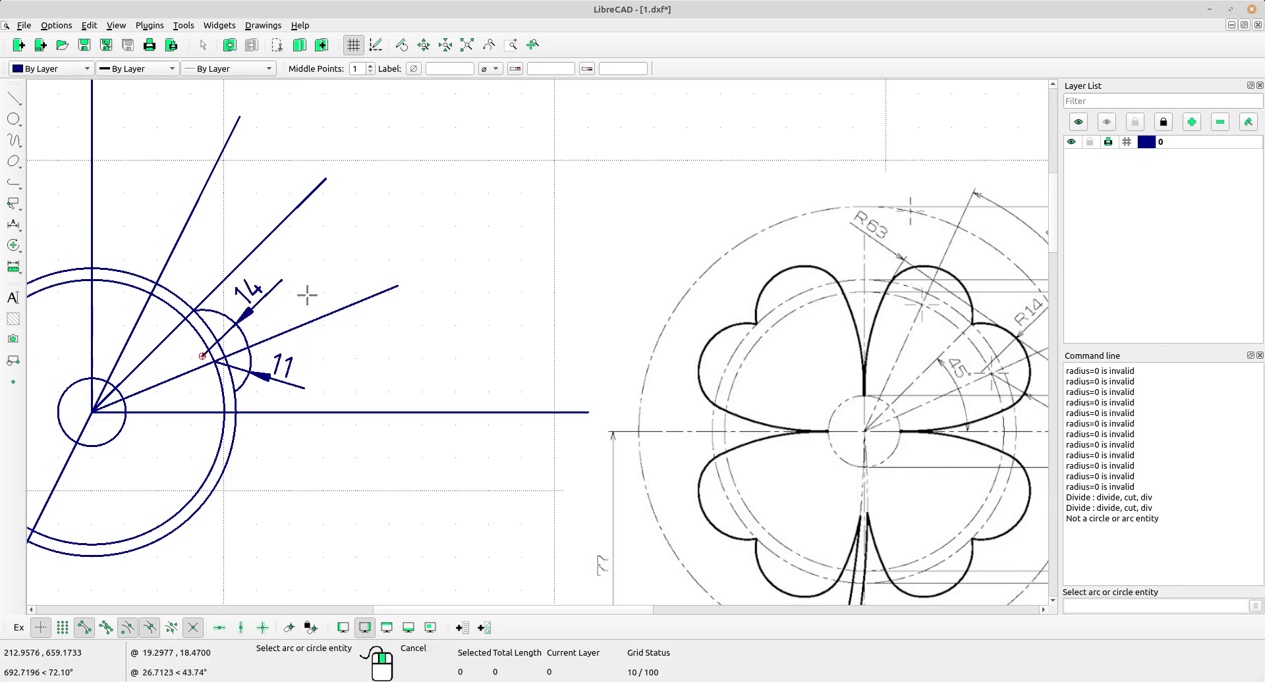
Step: Compare the drawn R11 and R14 petal arcs with the upper lobe of the petal in the reference image
right_click(332, 297)
scroll(198, 296, up, 3)
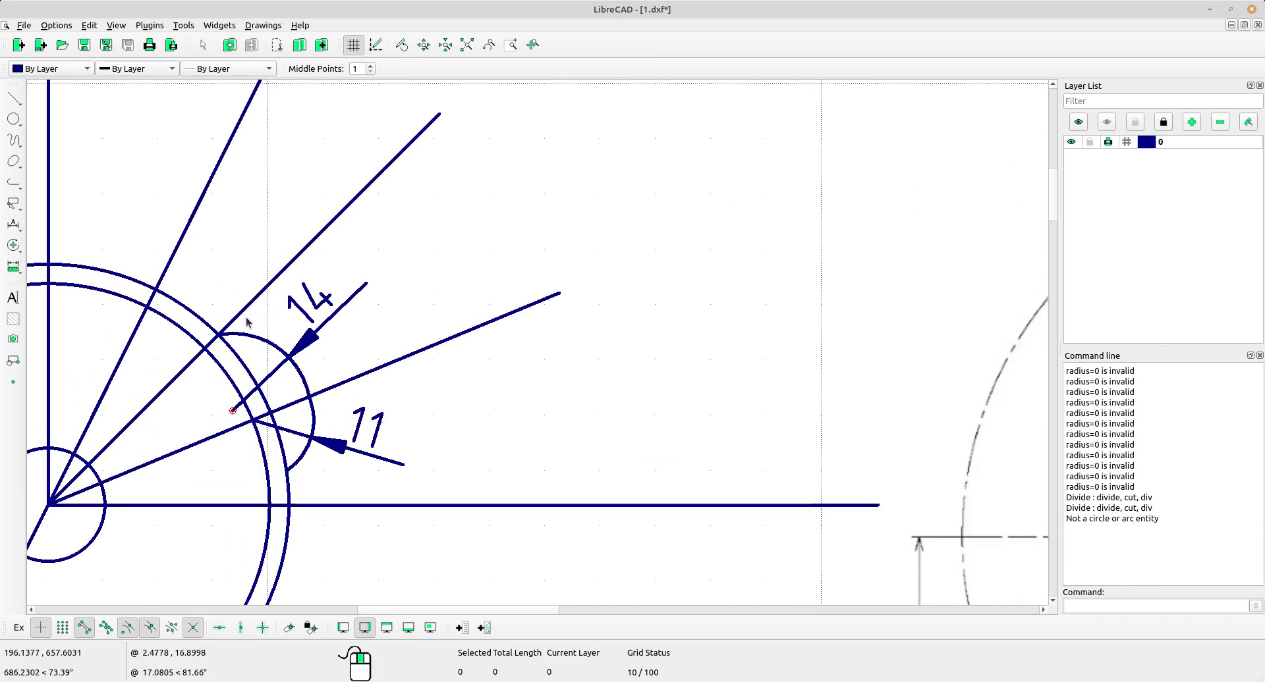
scroll(533, 409, down, 3)
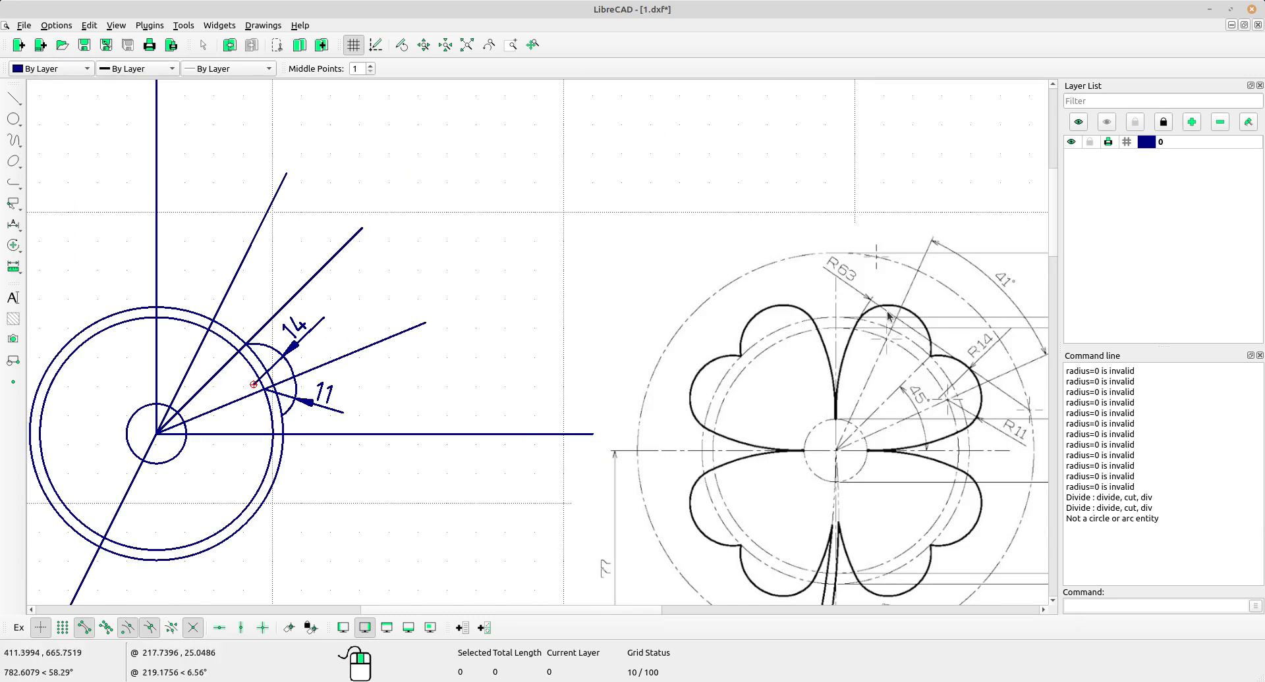
scroll(888, 316, up, 3)
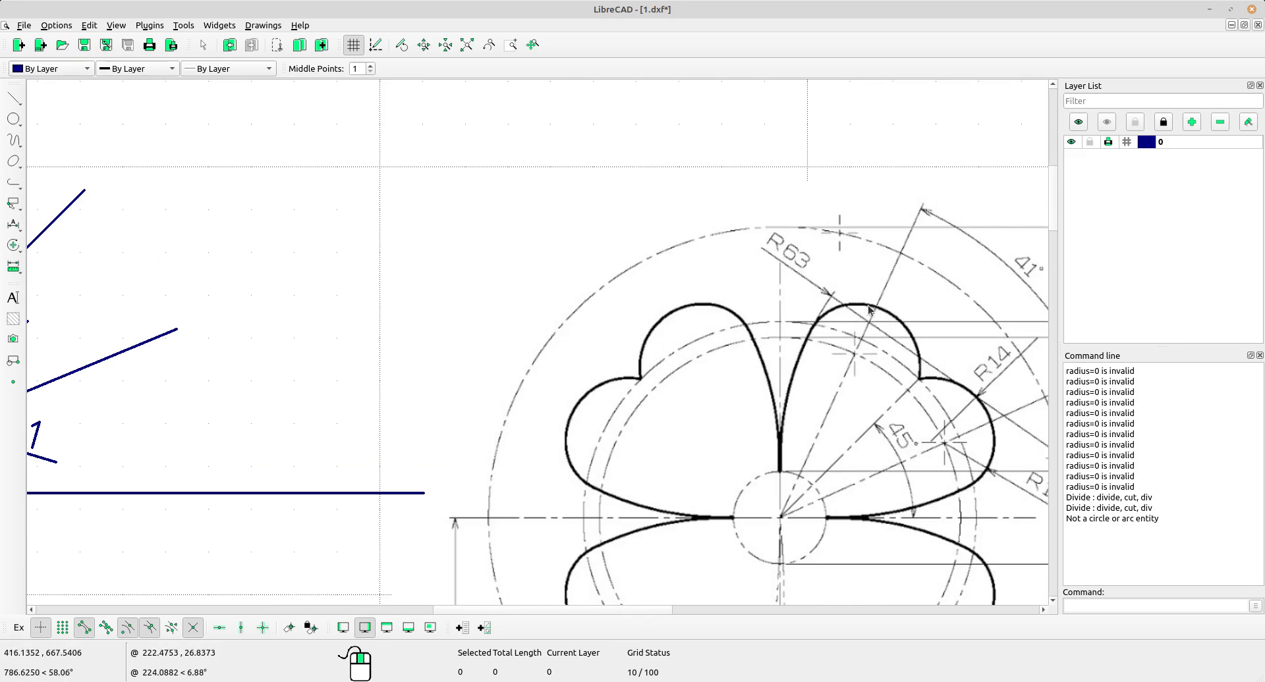
scroll(725, 333, down, 3)
scroll(292, 338, up, 3)
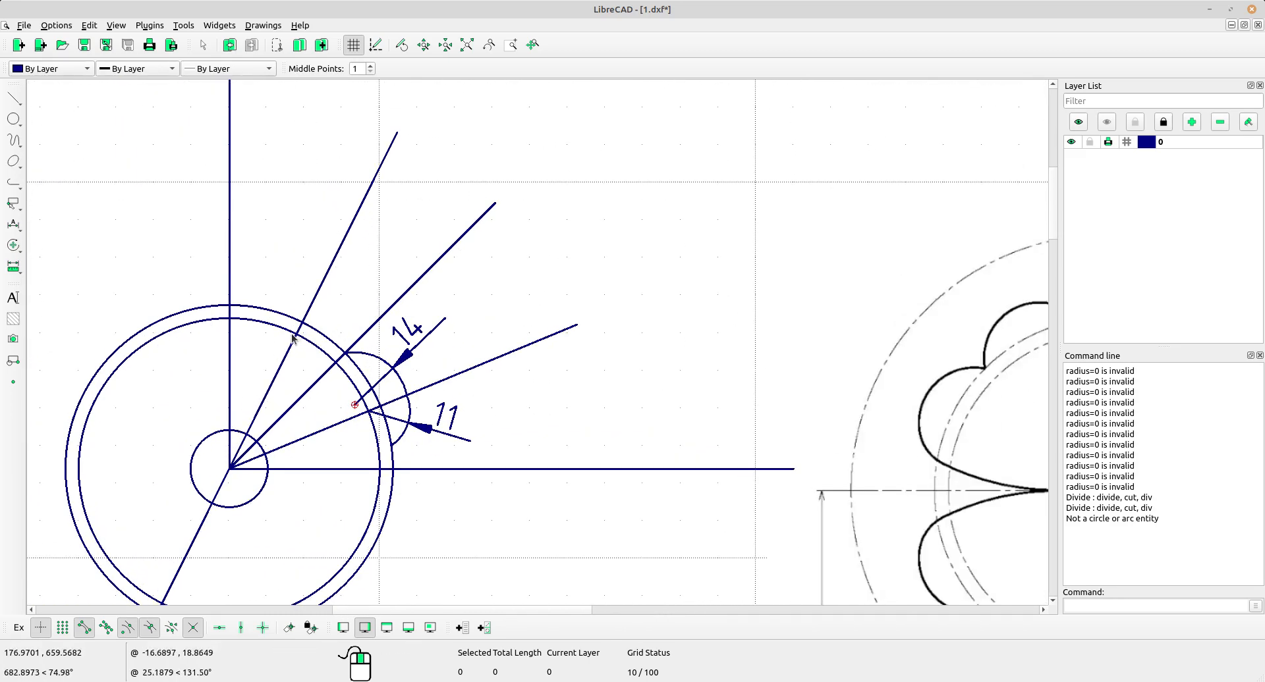
middle_drag(461, 387, 451, 391)
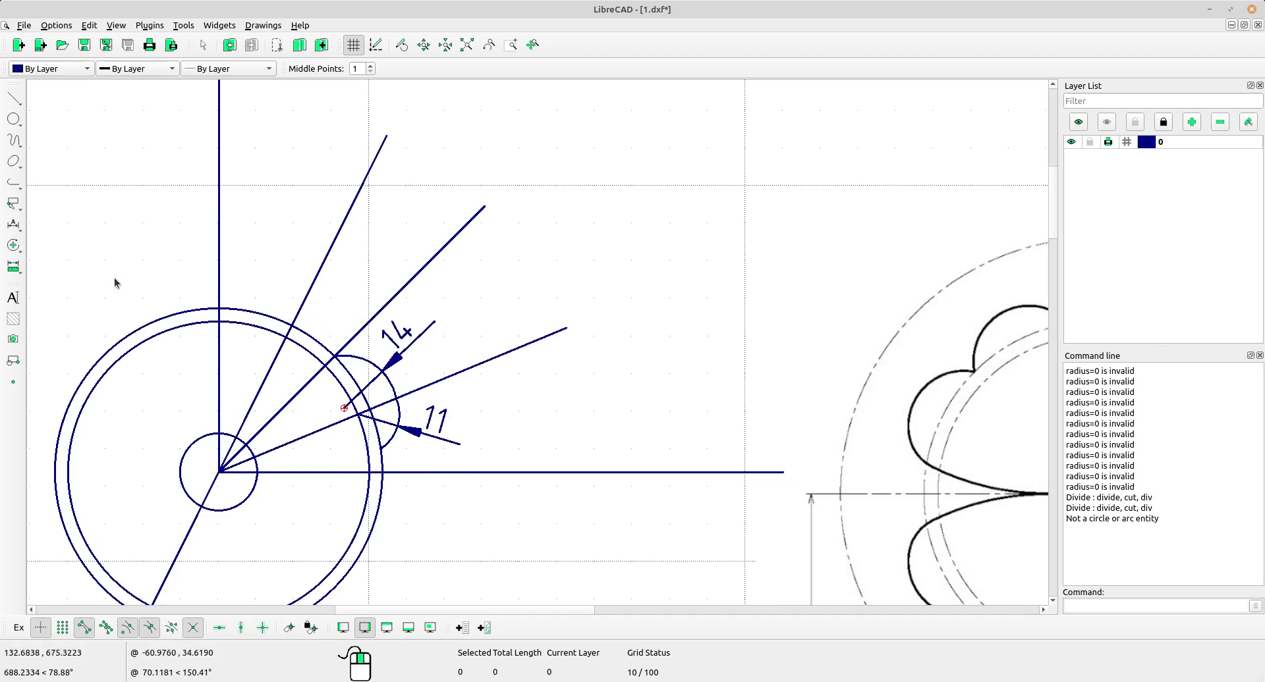
click(13, 119)
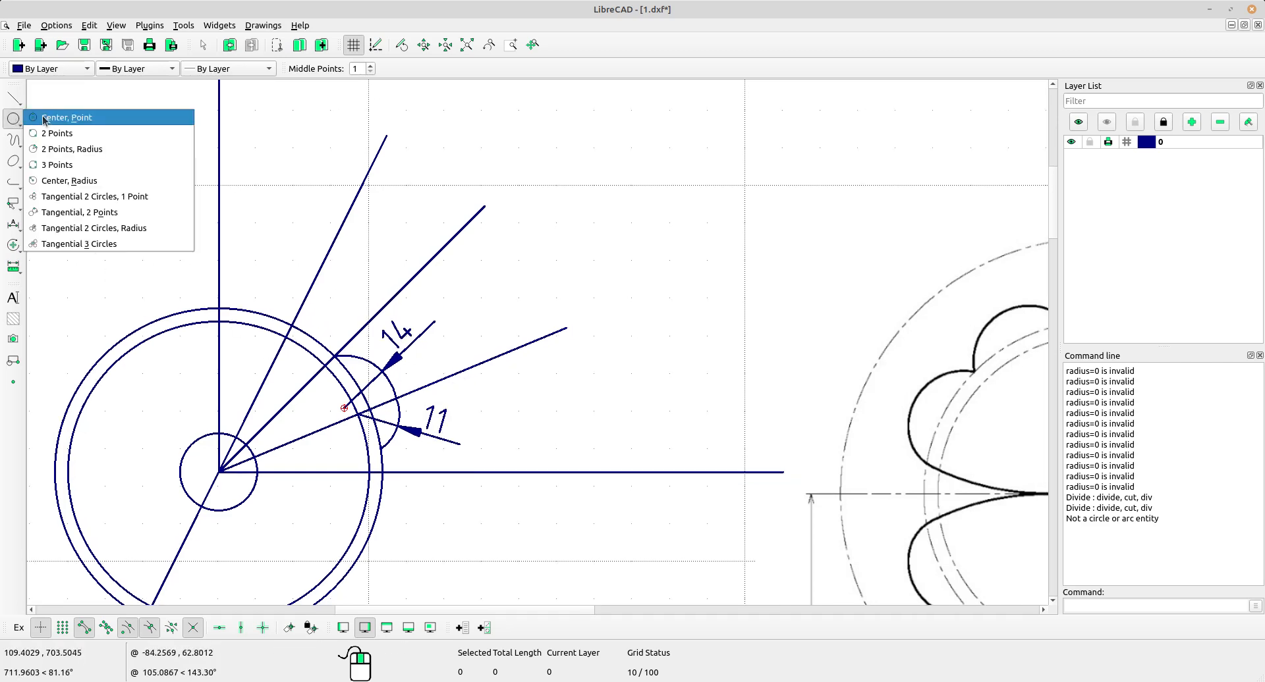
click(293, 207)
scroll(527, 243, down, 3)
middle_drag(629, 266, 508, 254)
scroll(472, 239, up, 1)
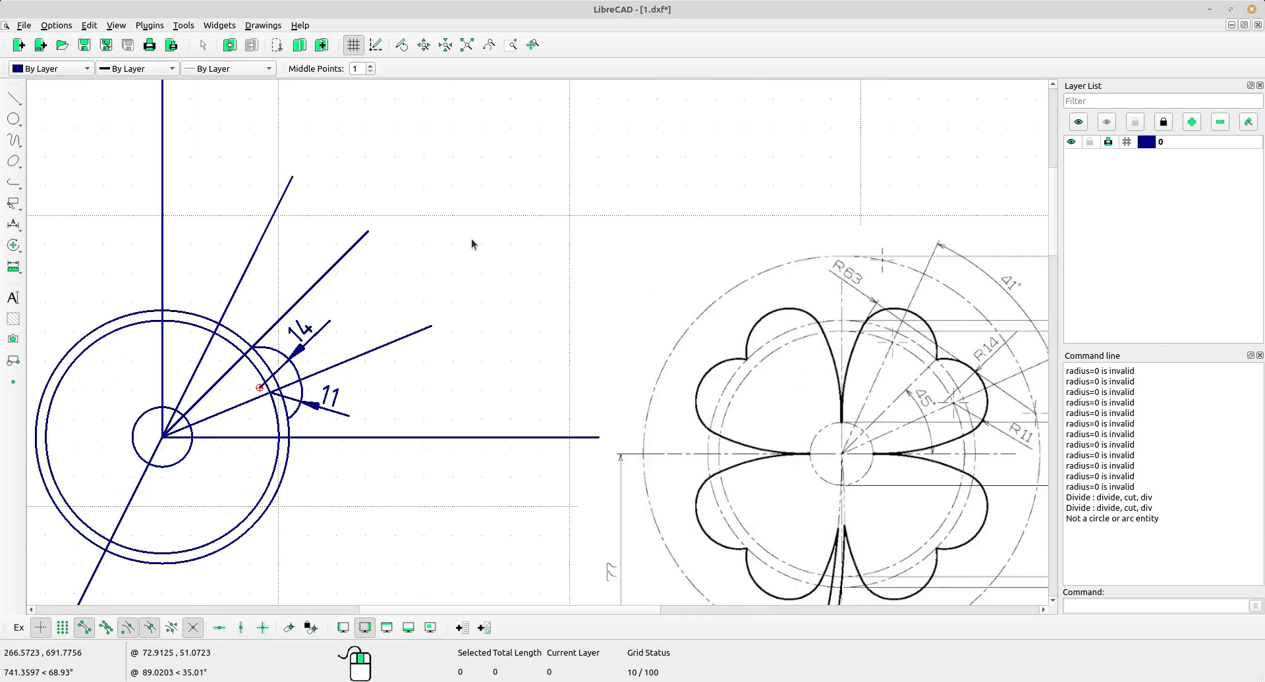
Step: Draw a radius 11 circle centred where the upper bisector crosses the inner of the two large circles
click(14, 119)
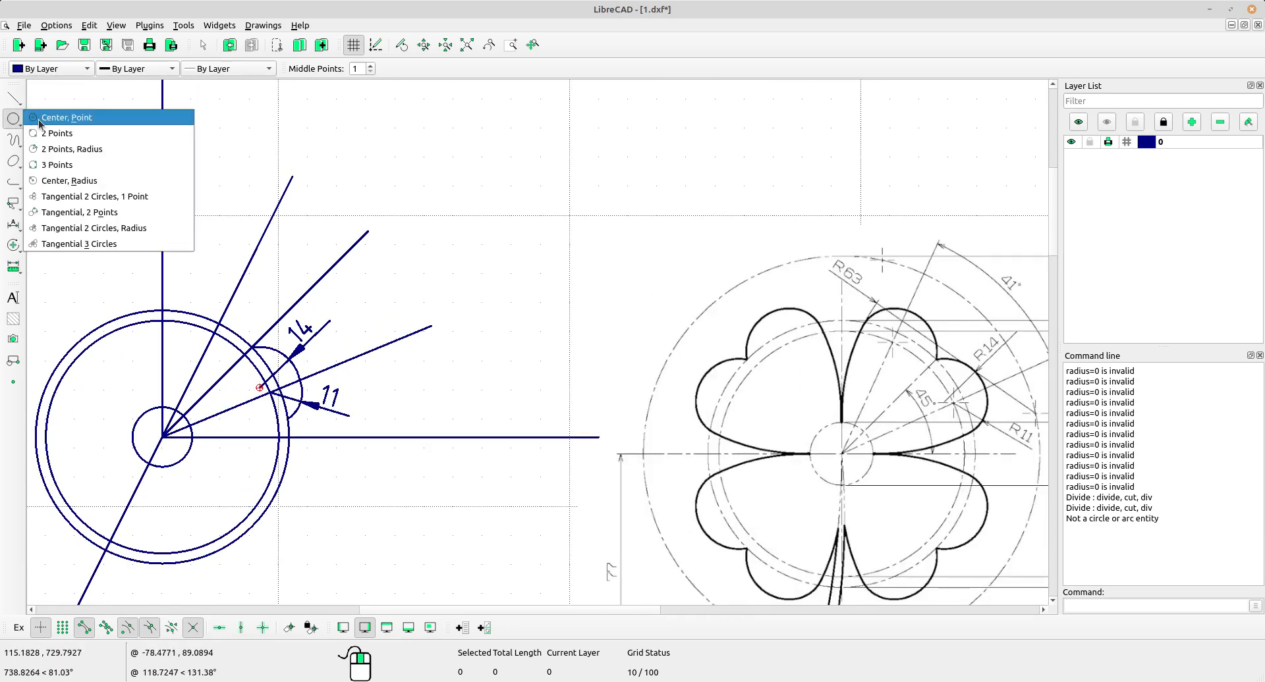
click(72, 180)
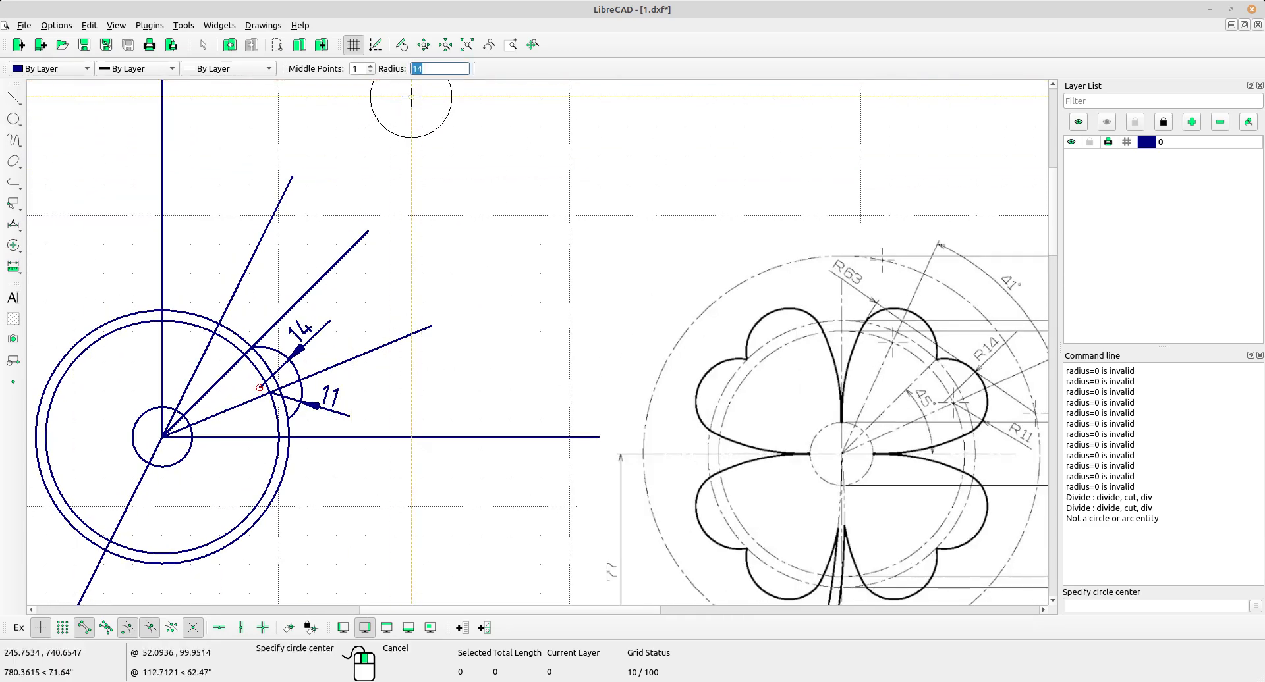
text(11)
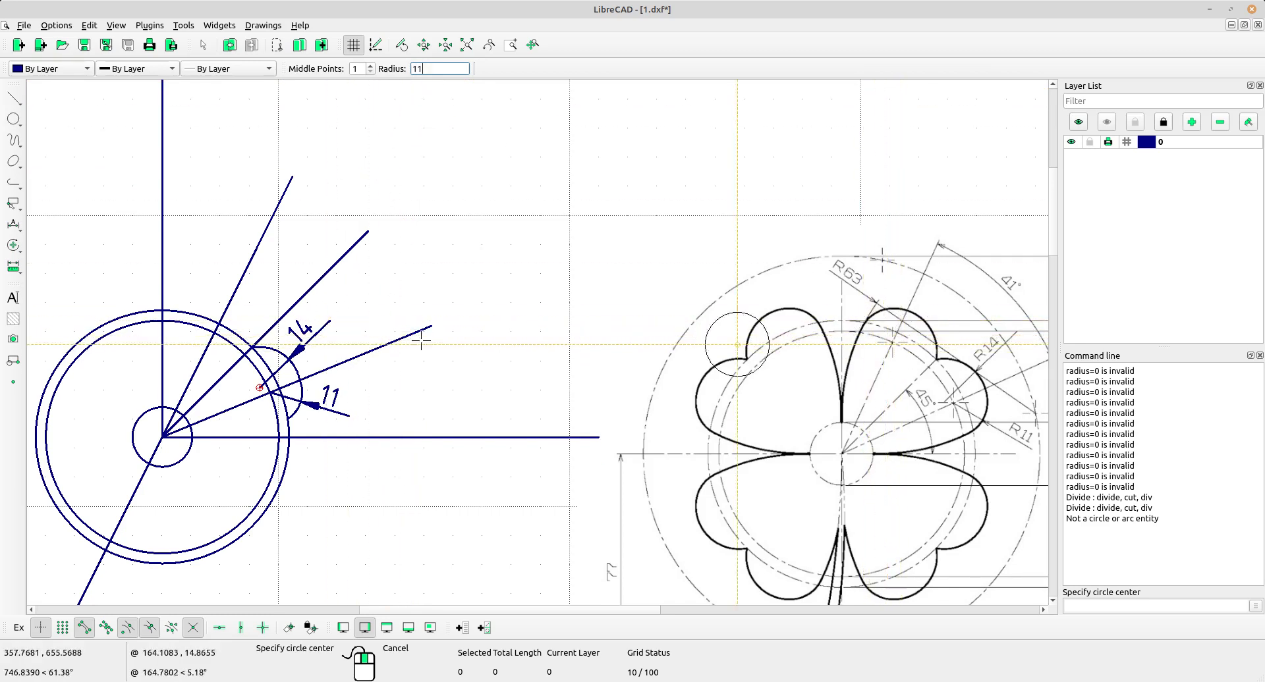
click(213, 334)
right_click(301, 261)
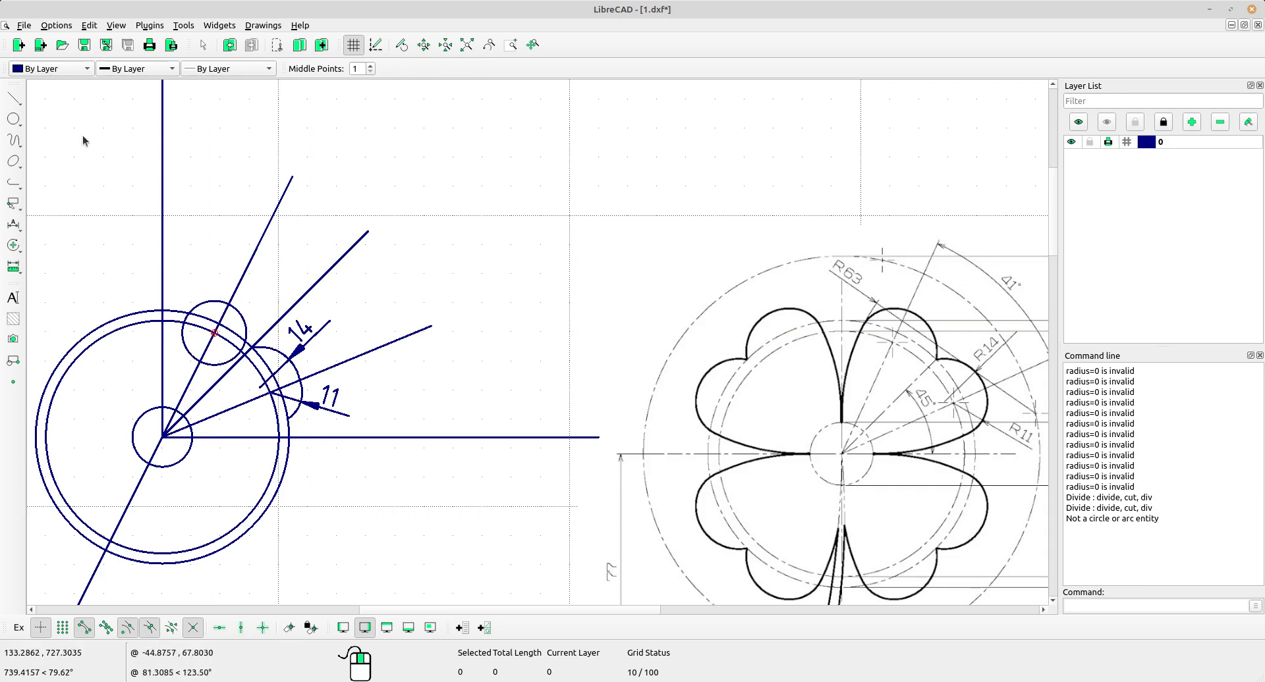
Step: Draw a radius 14 circle through the new circle's outer crossing with the upper bisector and the existing petal arc's end on the 45° line
click(14, 122)
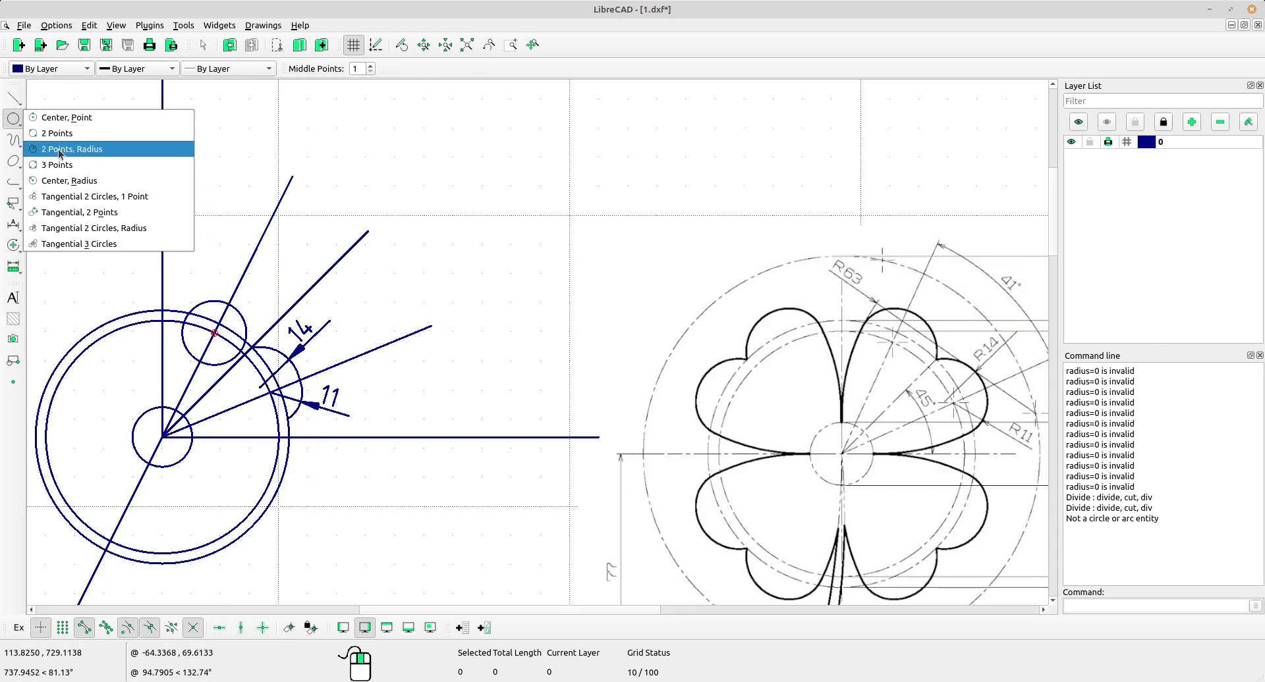
click(103, 149)
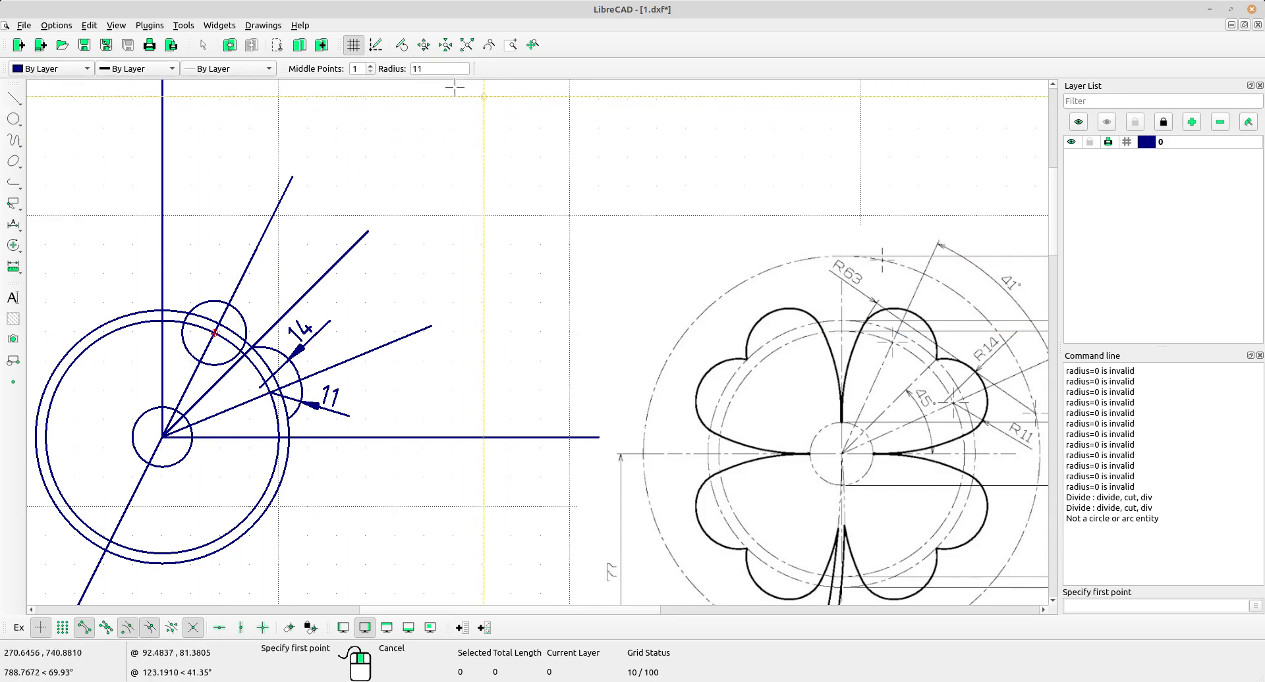
text(14)
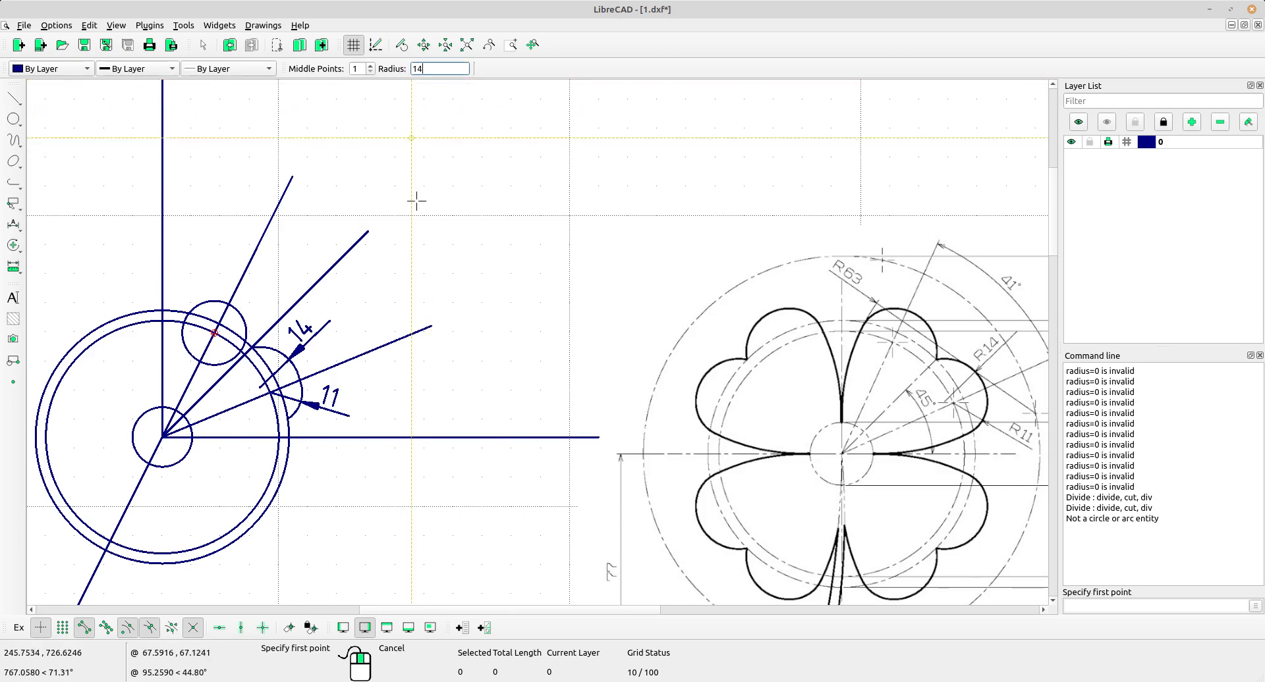
click(229, 304)
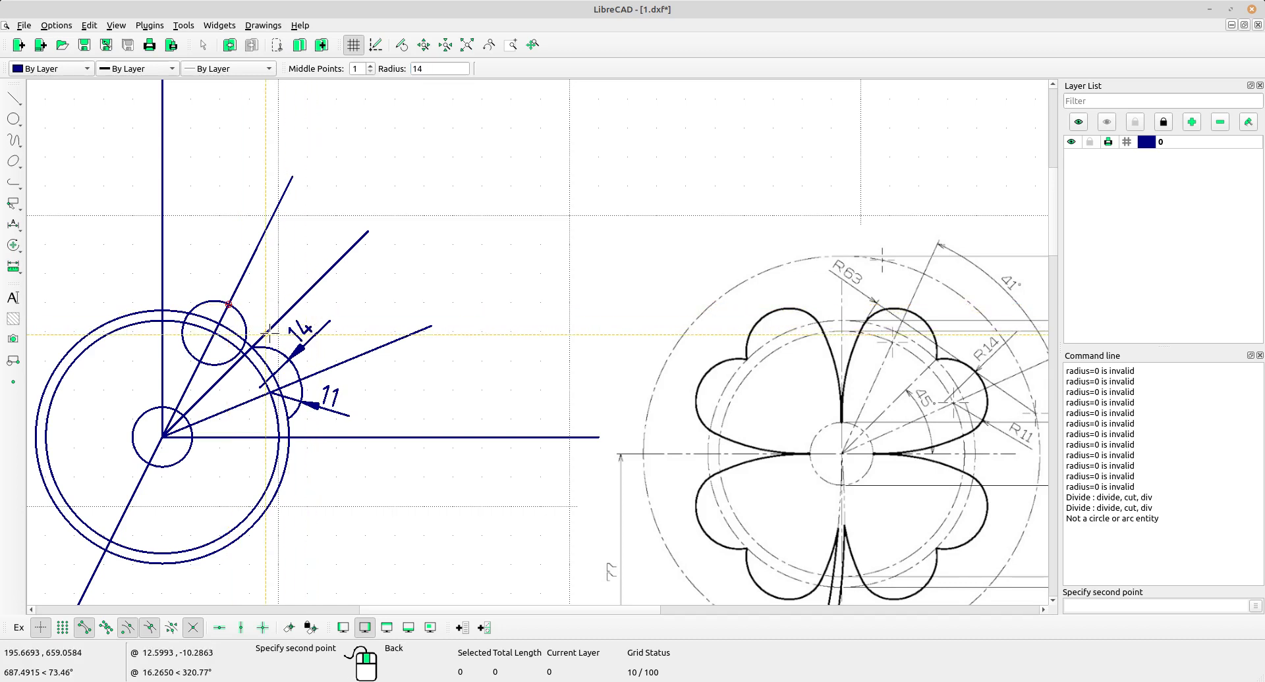
scroll(268, 335, up, 2)
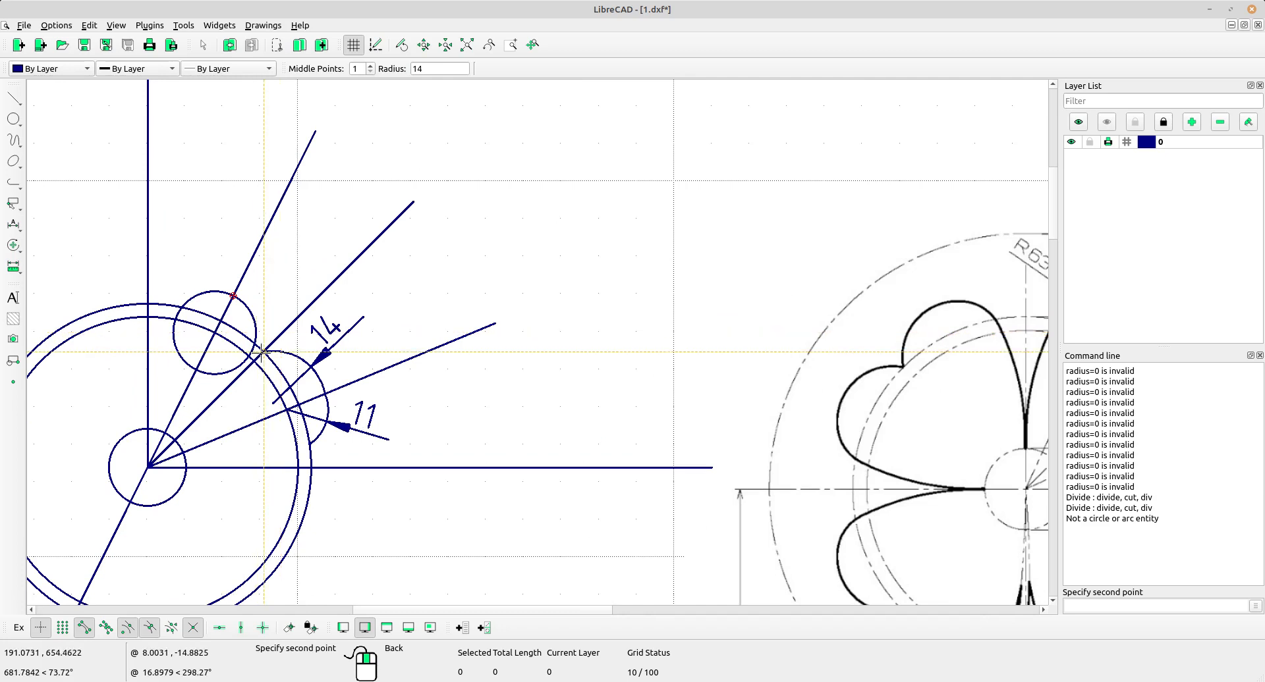
click(261, 354)
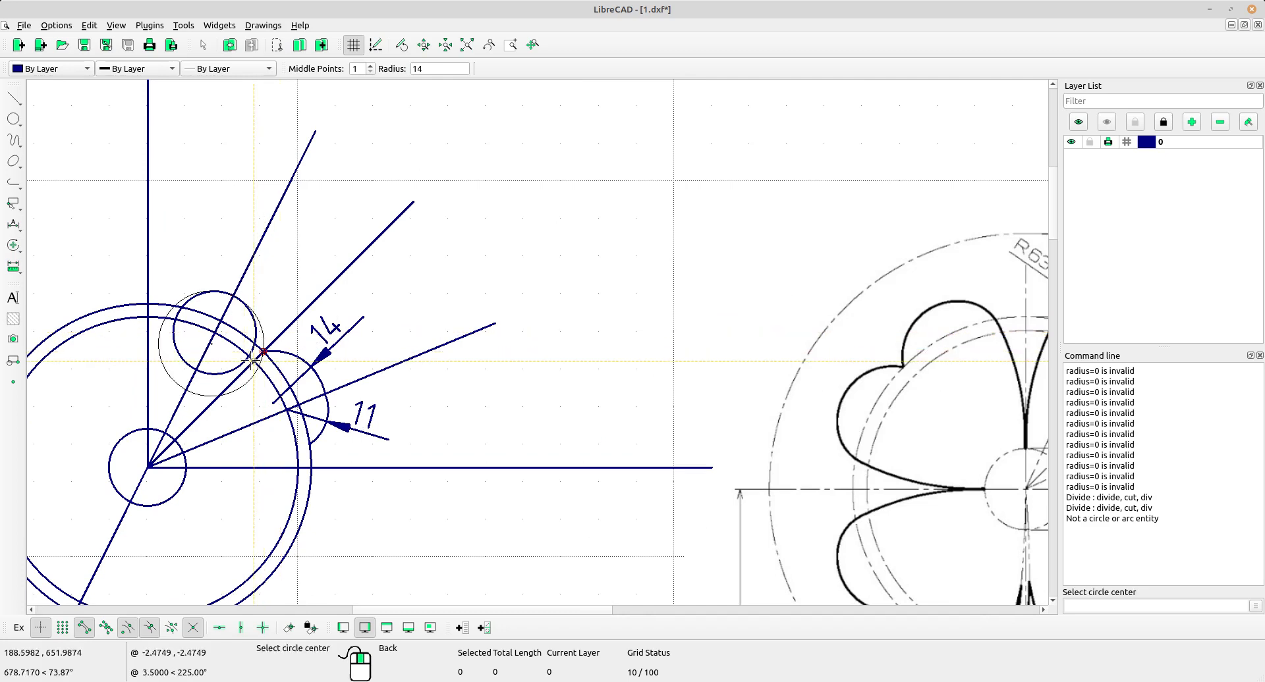
click(178, 370)
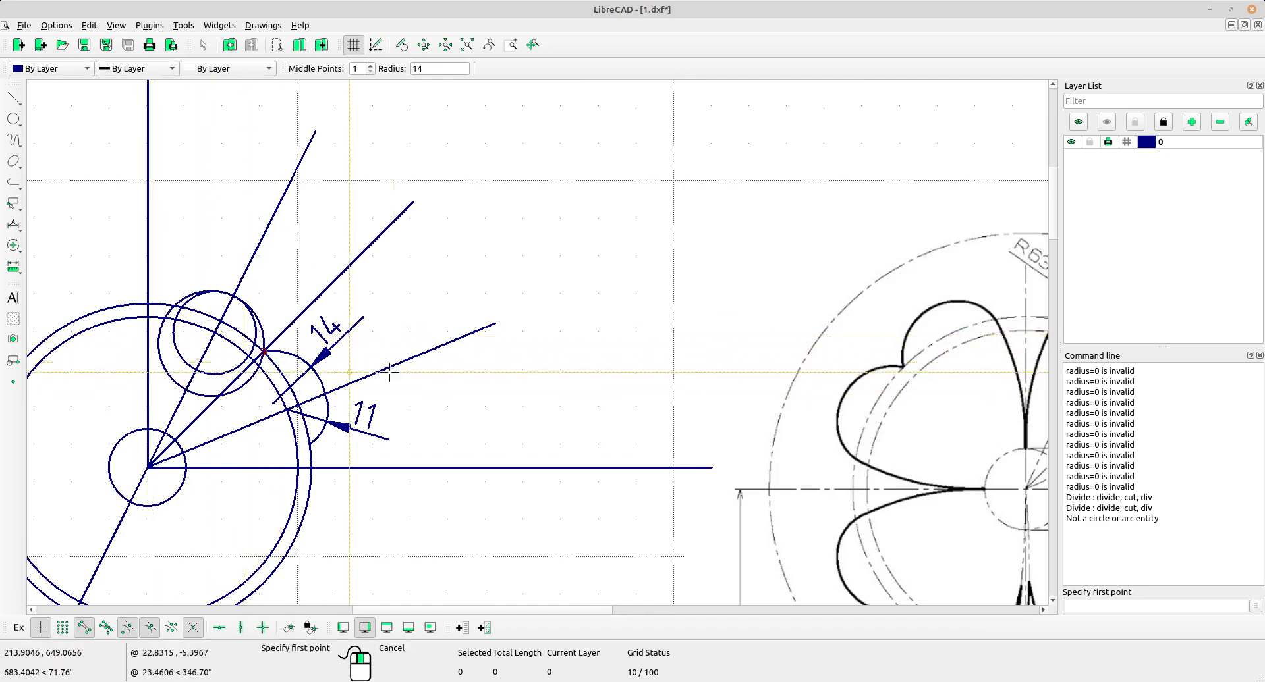
right_click(398, 316)
Step: Divide the upper radius 14 circle at its outer crossing with the upper bisector and its crossing with the 45° line
middle_drag(428, 318, 312, 327)
click(14, 245)
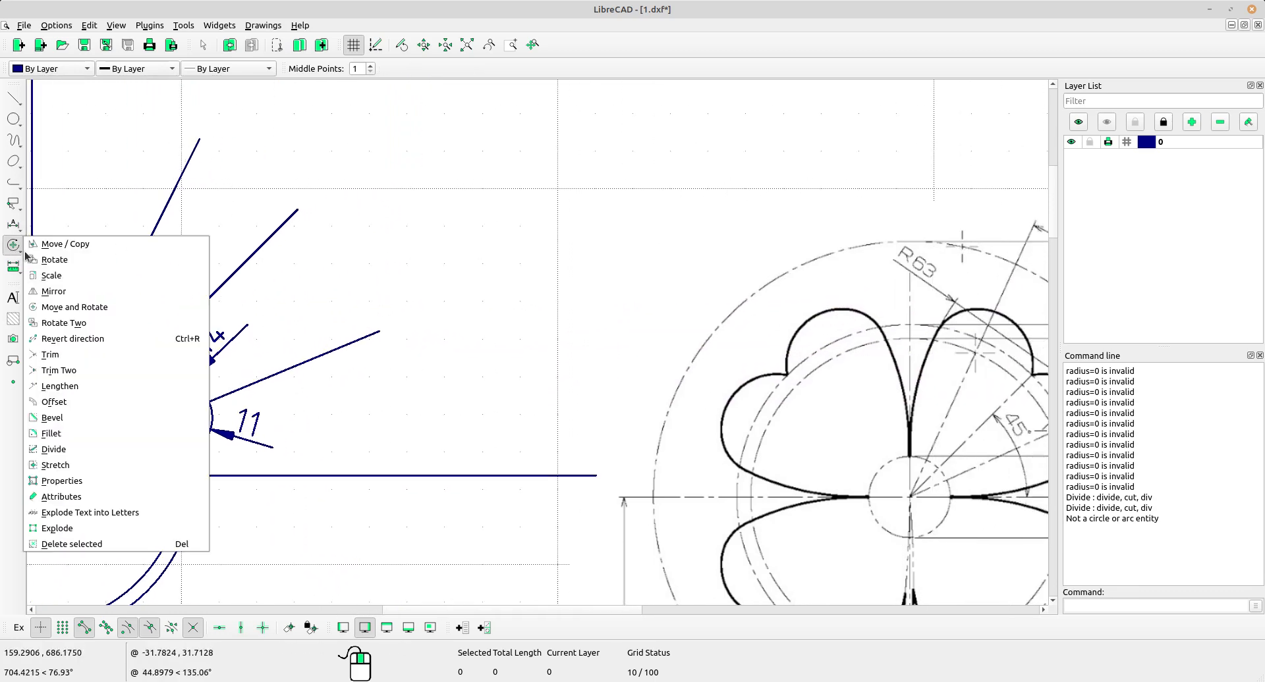
click(54, 450)
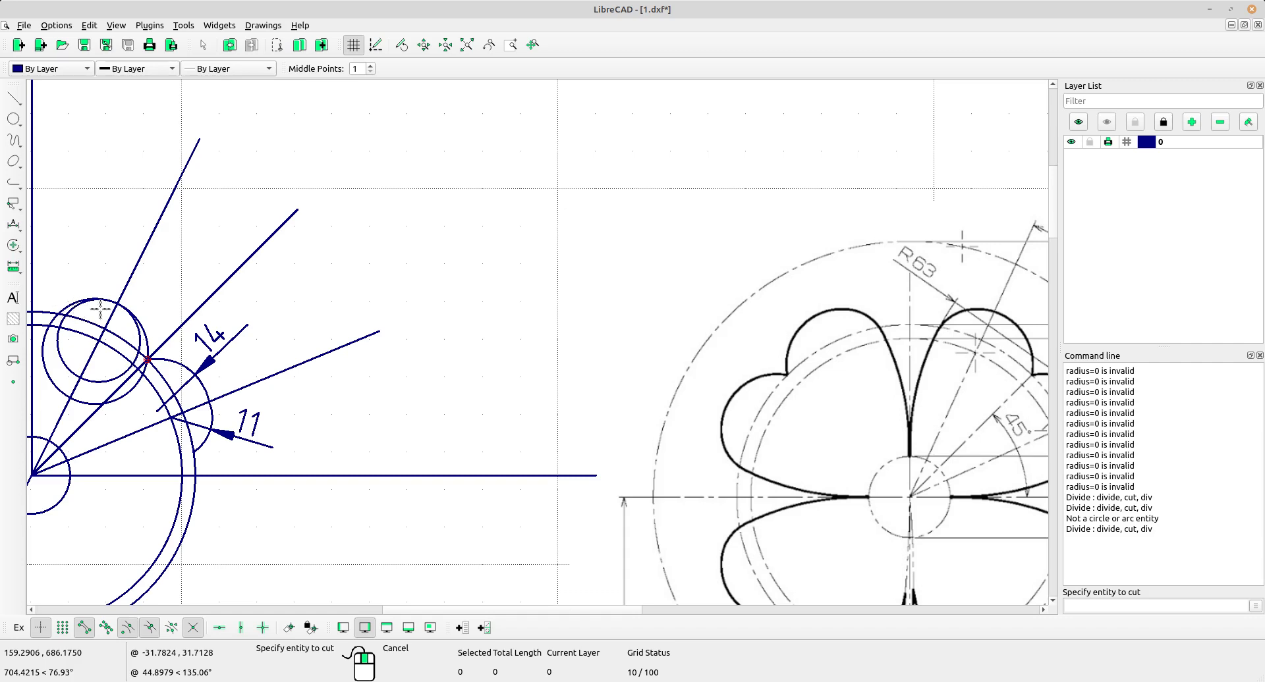
scroll(310, 359, left, 5)
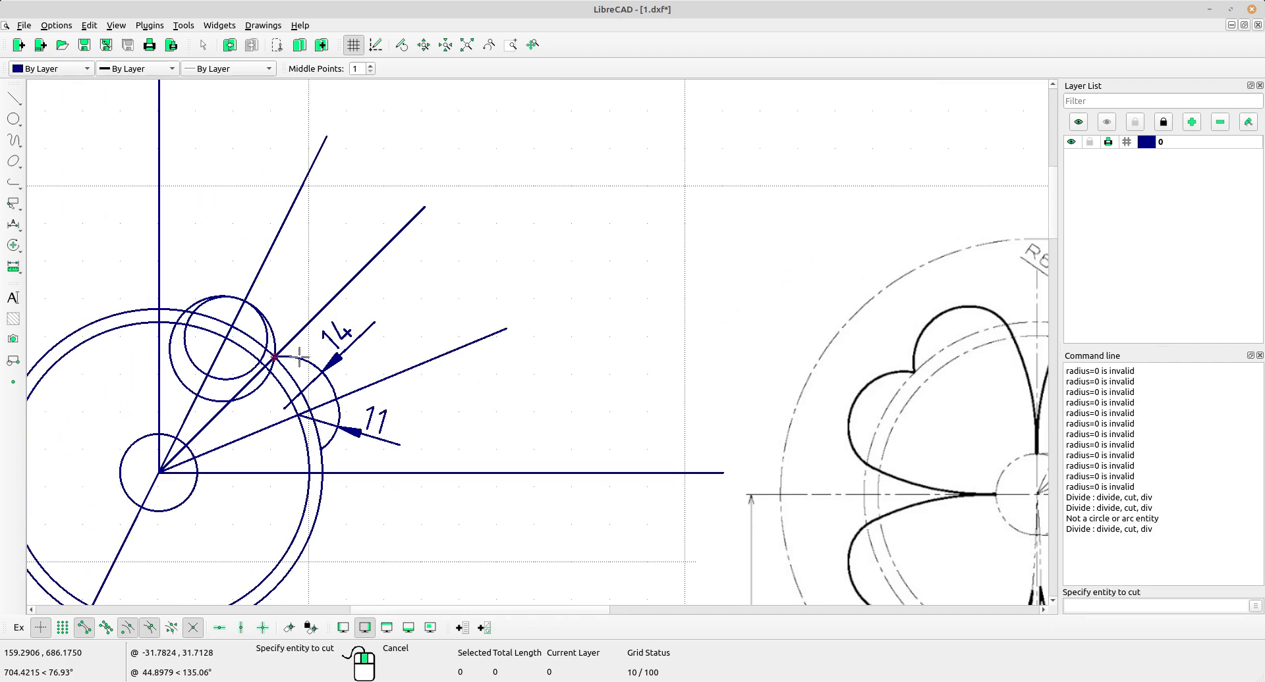
middle_drag(303, 349, 251, 340)
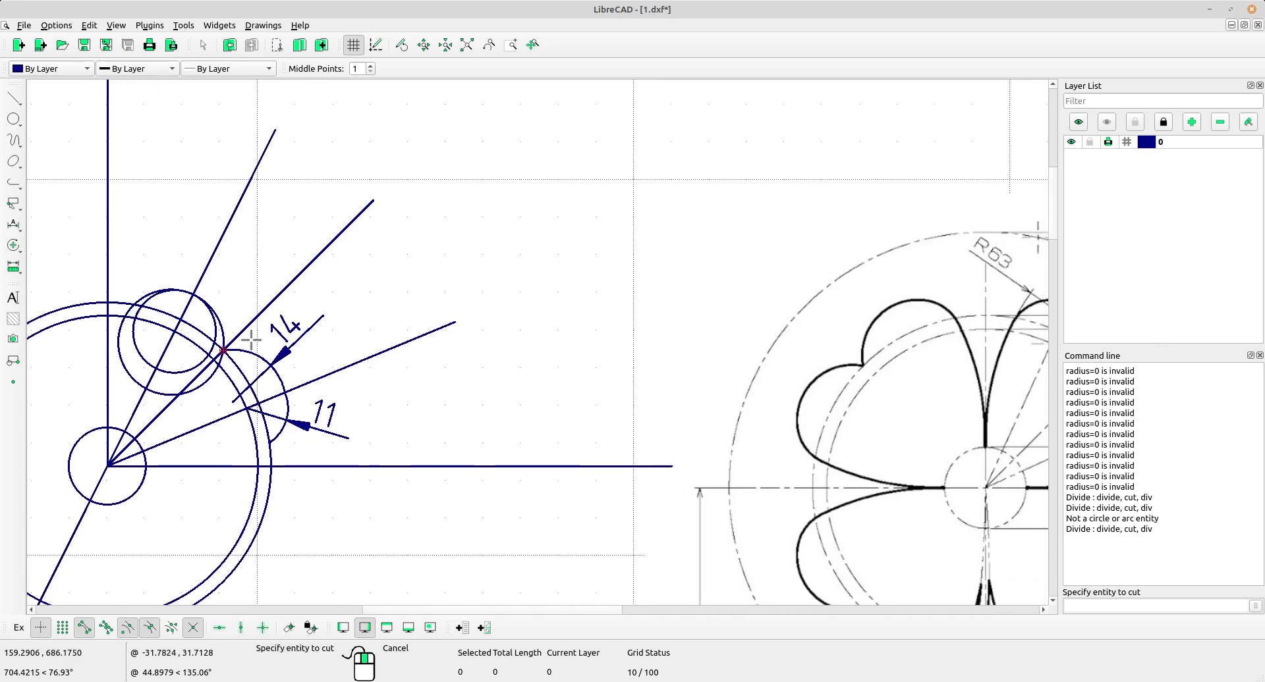
scroll(197, 311, up, 3)
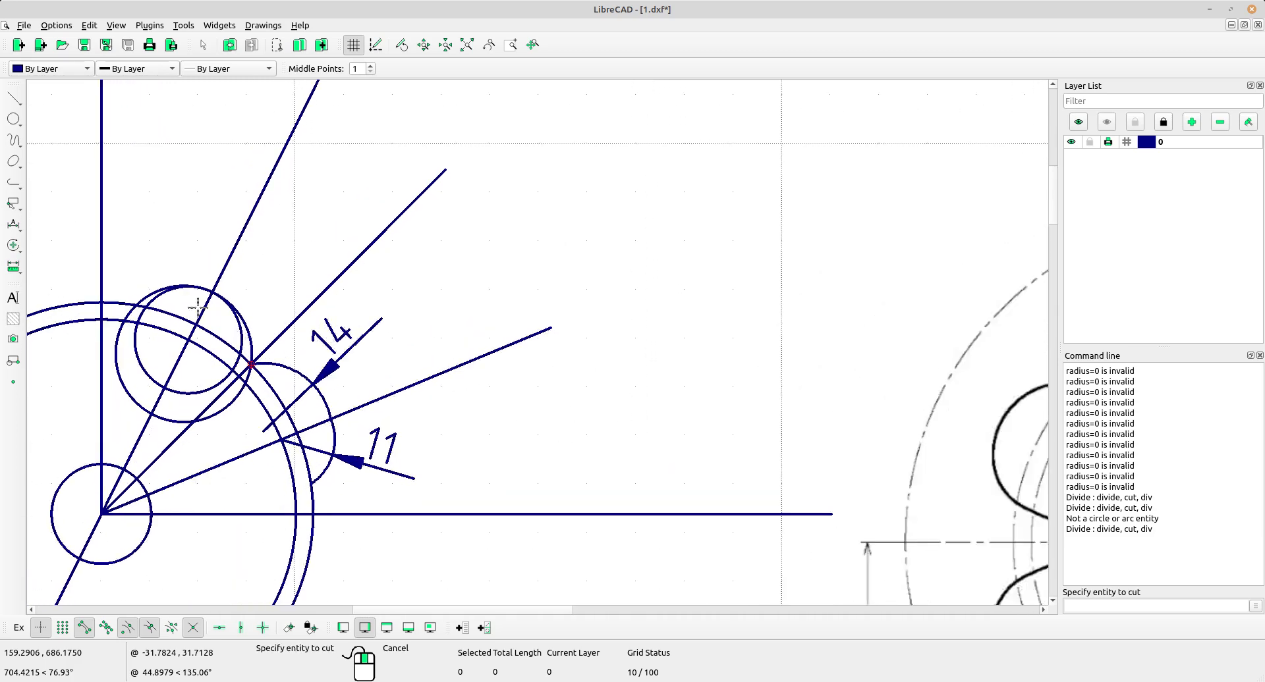
click(160, 288)
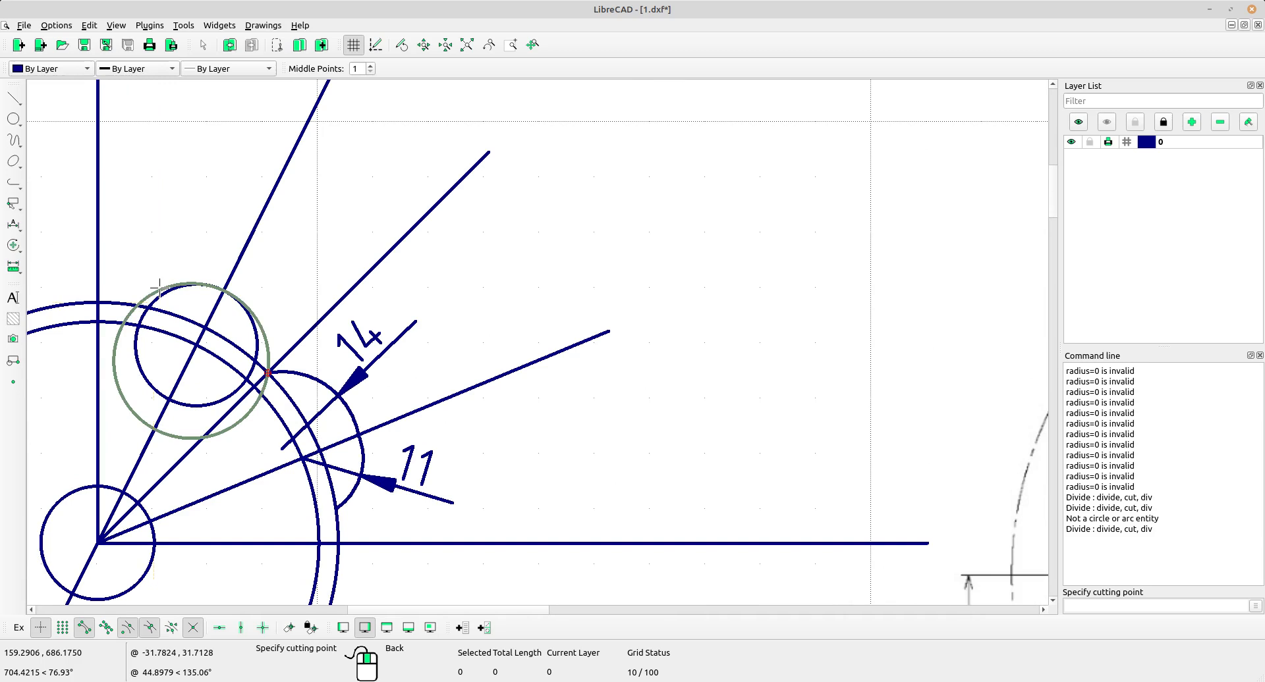
click(224, 291)
click(263, 336)
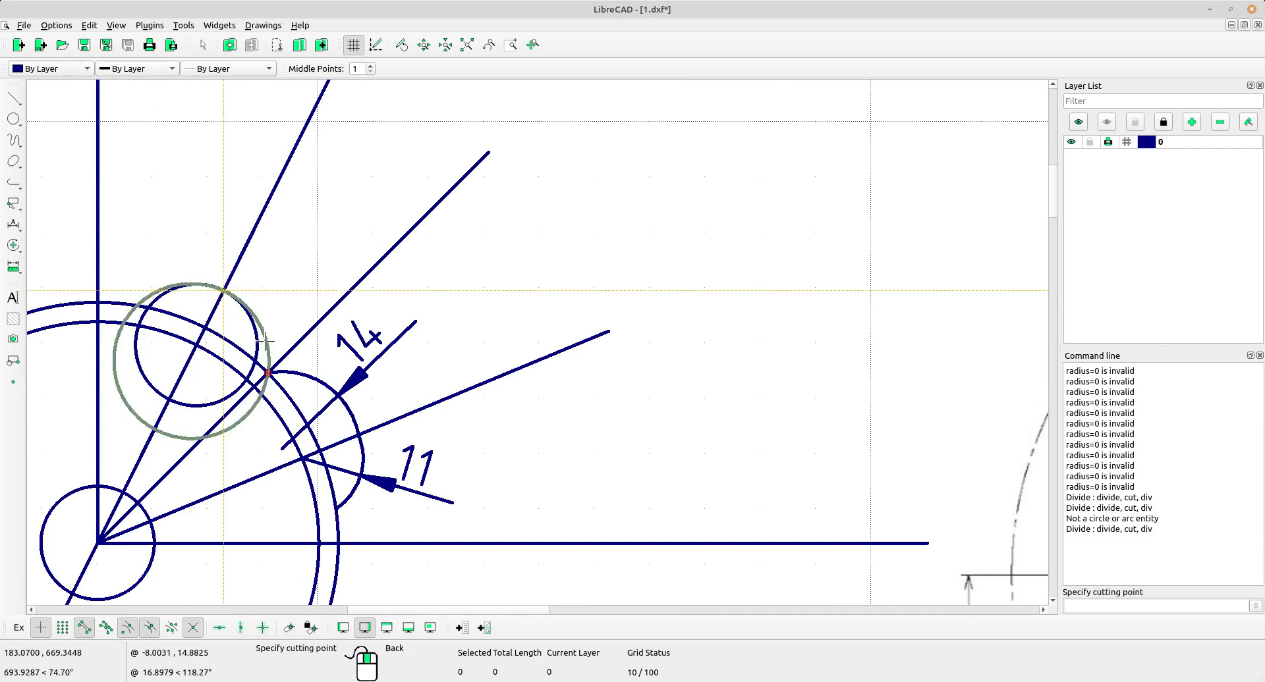
click(268, 373)
right_click(308, 262)
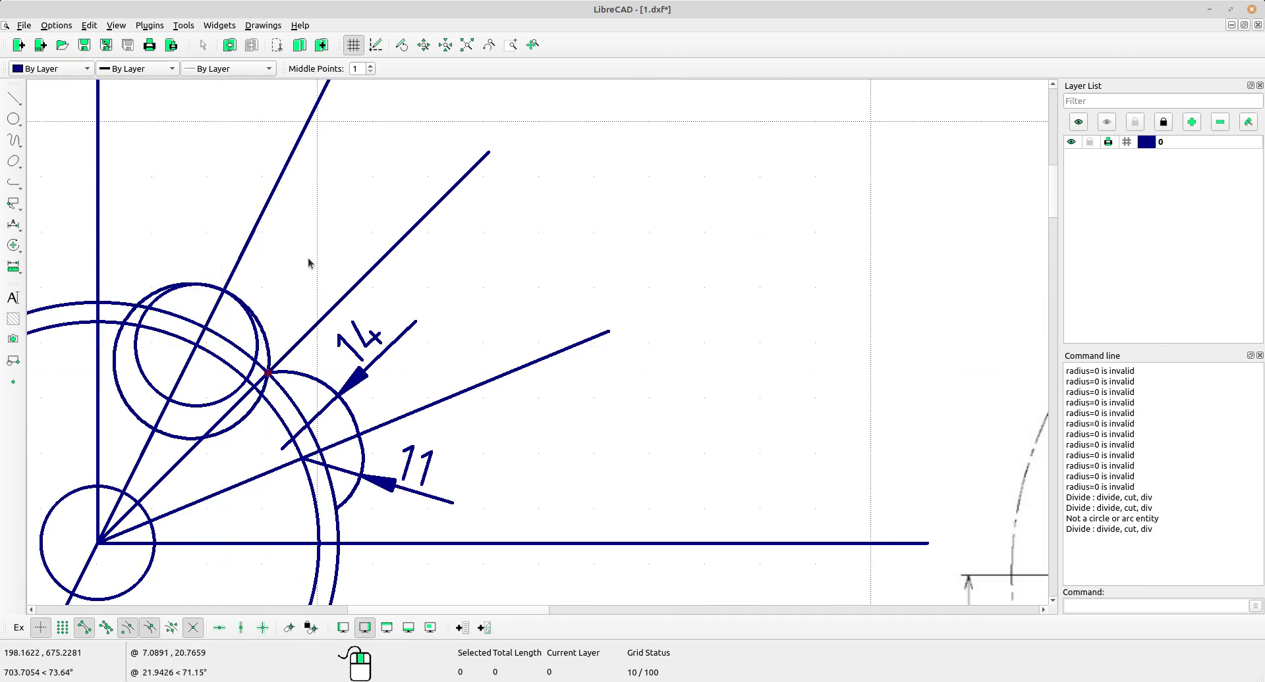
Step: Delete the larger arc of the divided radius 14 circle, keeping the short outer arc
click(108, 361)
drag(107, 361, 105, 362)
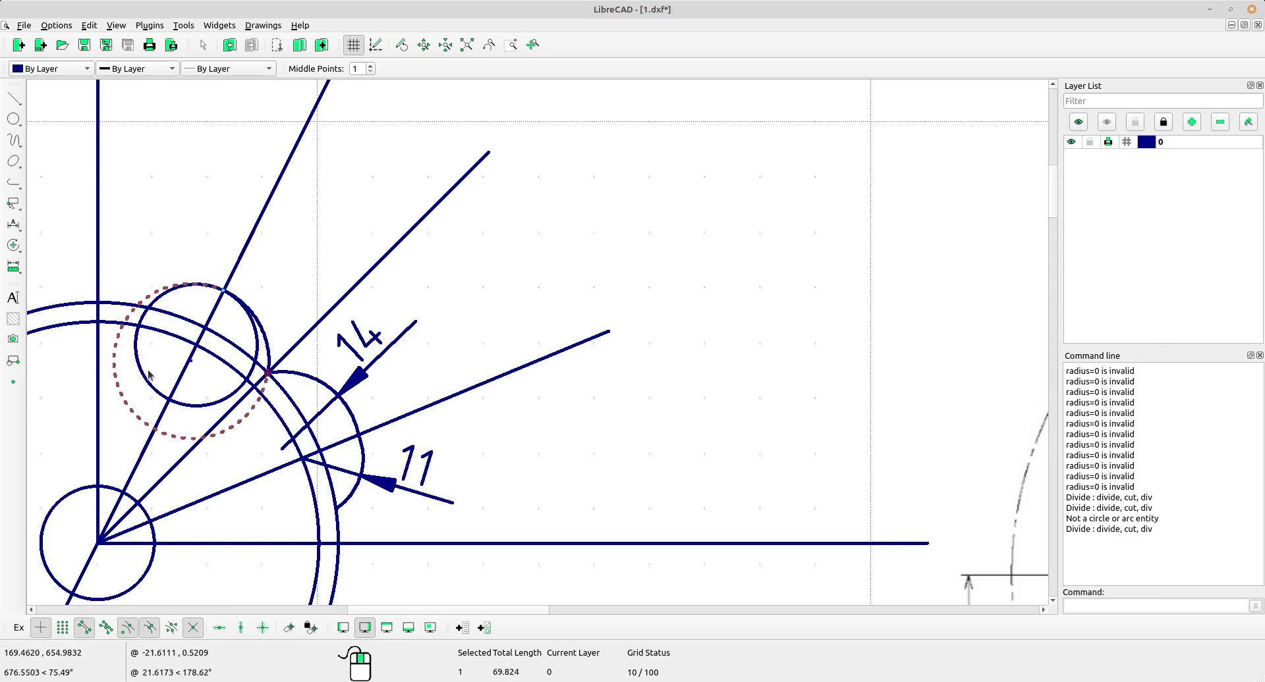
key(Escape)
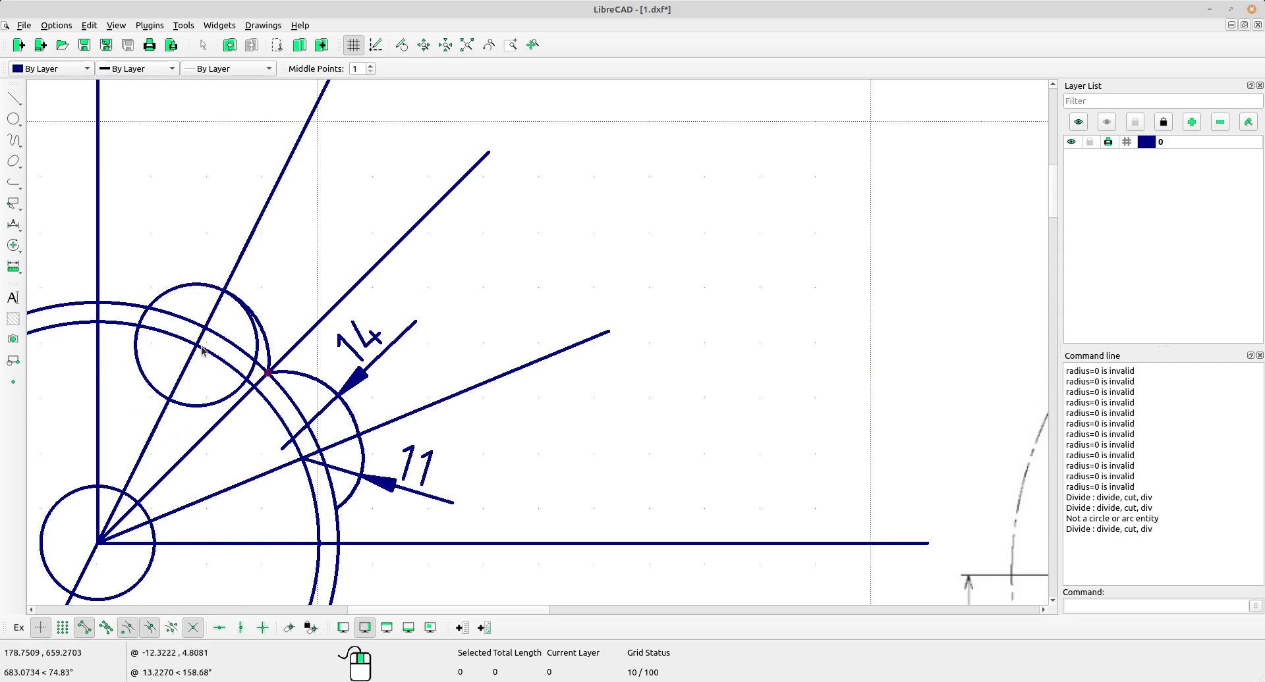
Step: Divide the upper radius 11 circle at the outer large circle and the upper bisector, and delete the larger inner arc
click(18, 244)
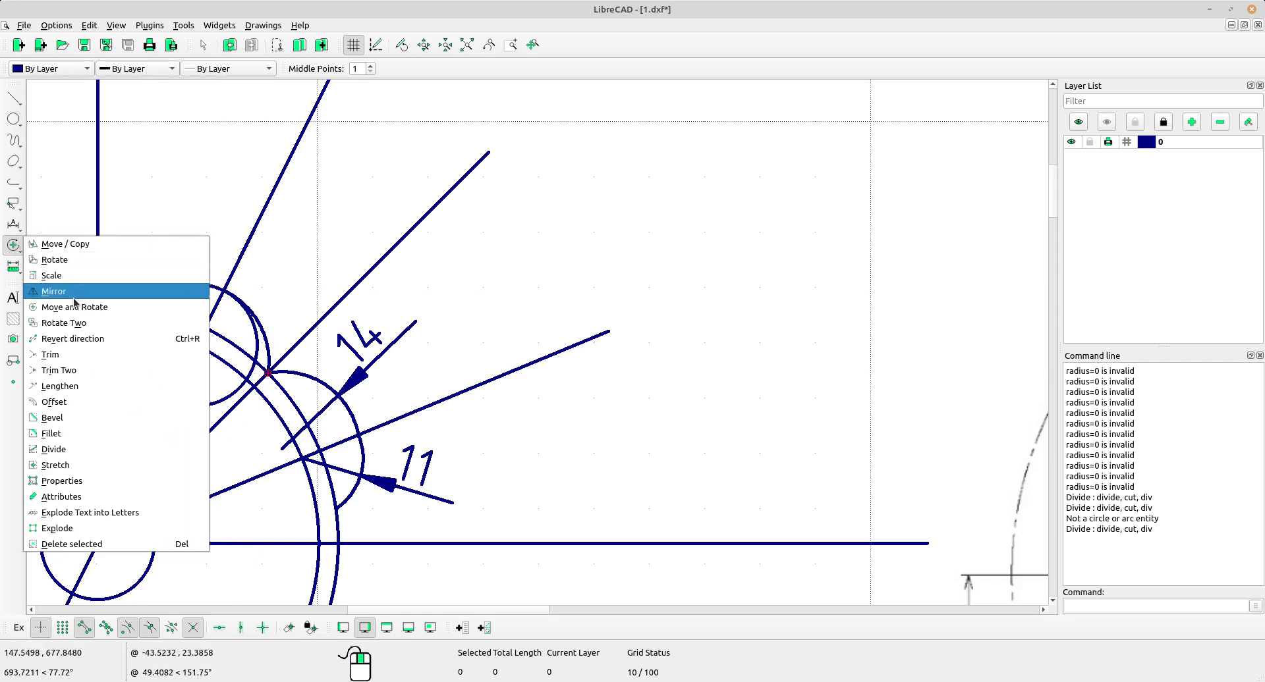
click(62, 448)
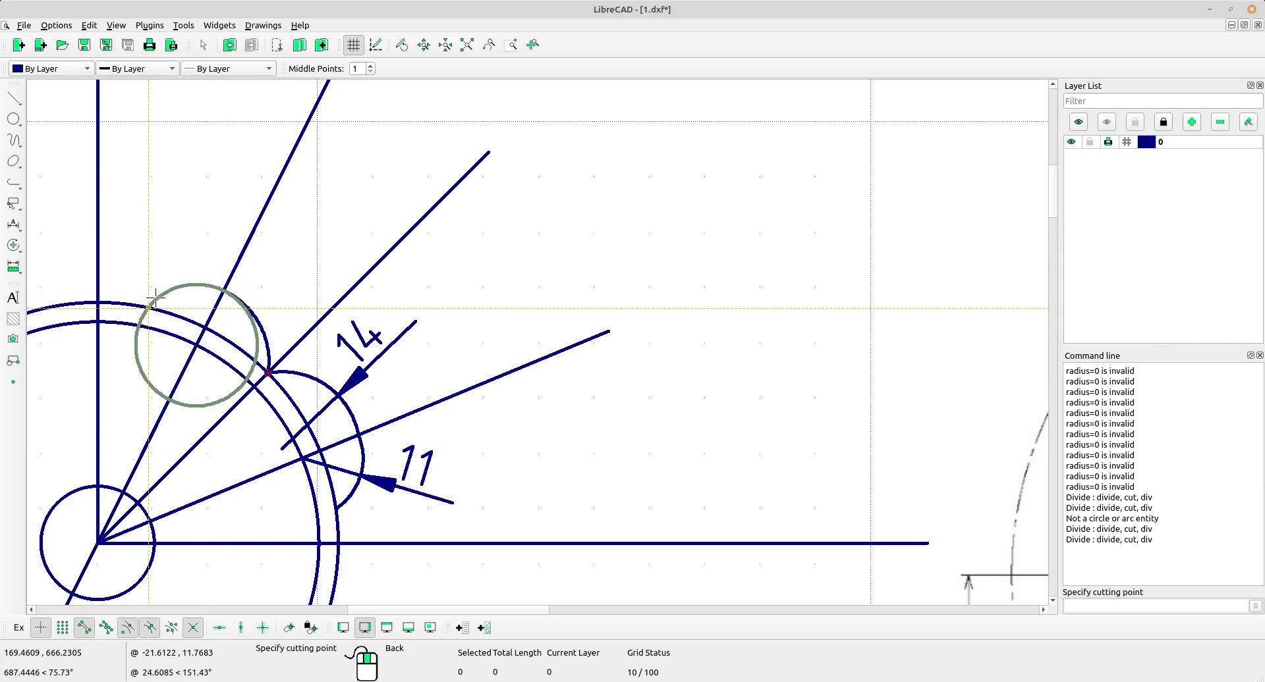
scroll(150, 309, down, 4)
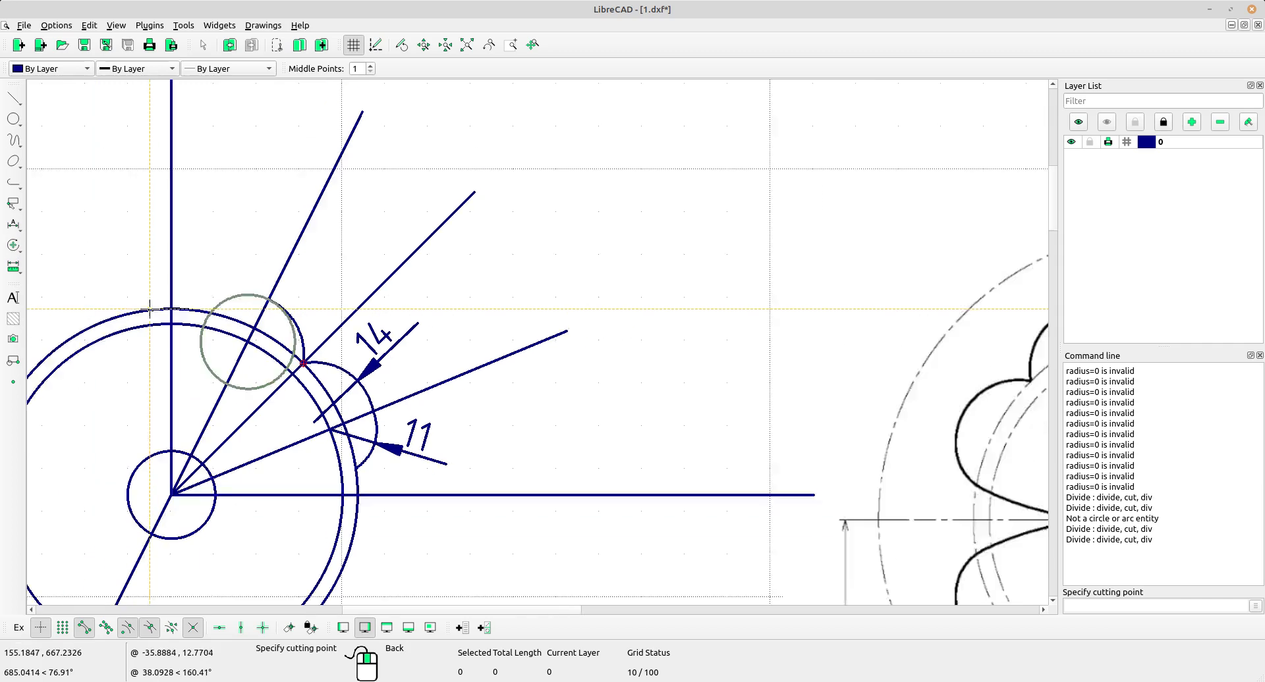
middle_drag(685, 441, 508, 415)
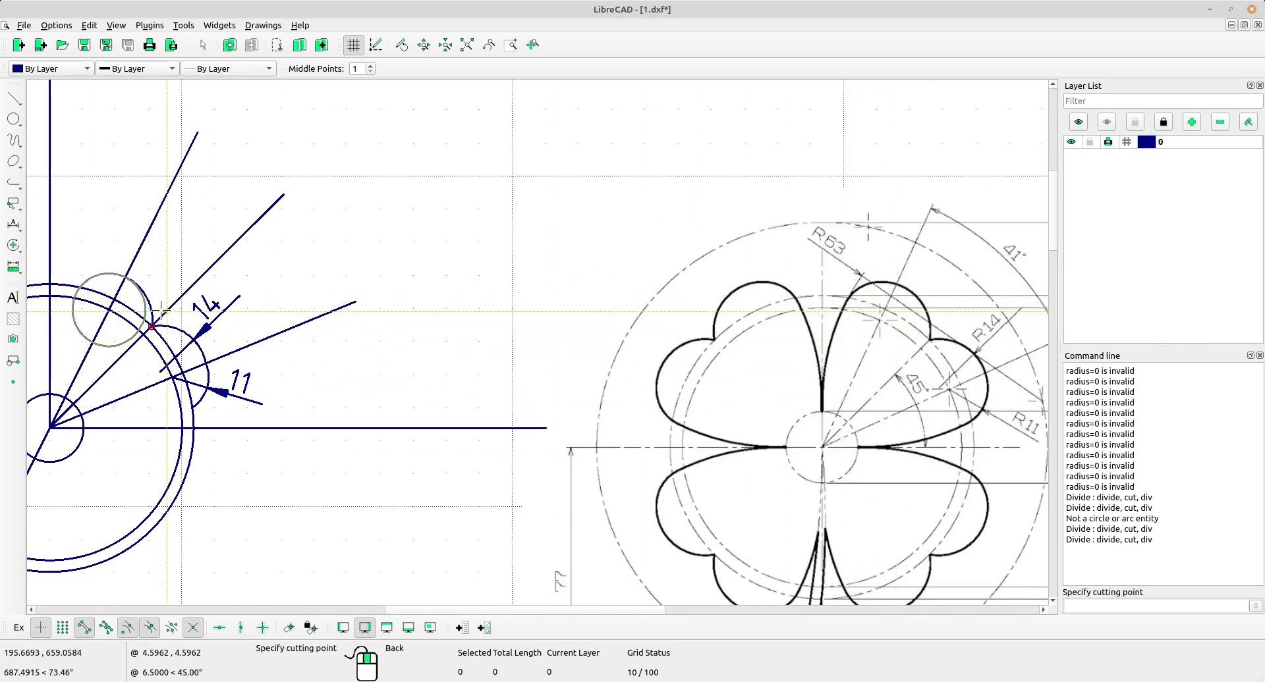
right_click(102, 256)
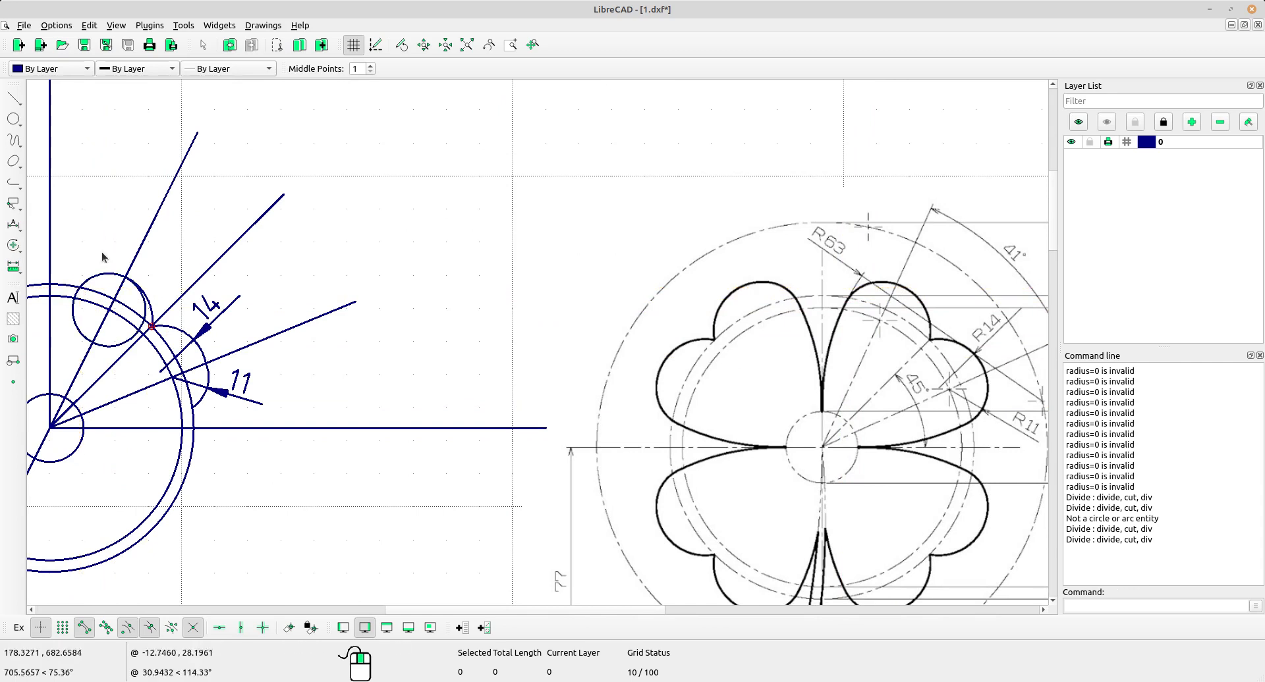
click(73, 323)
key(Delete)
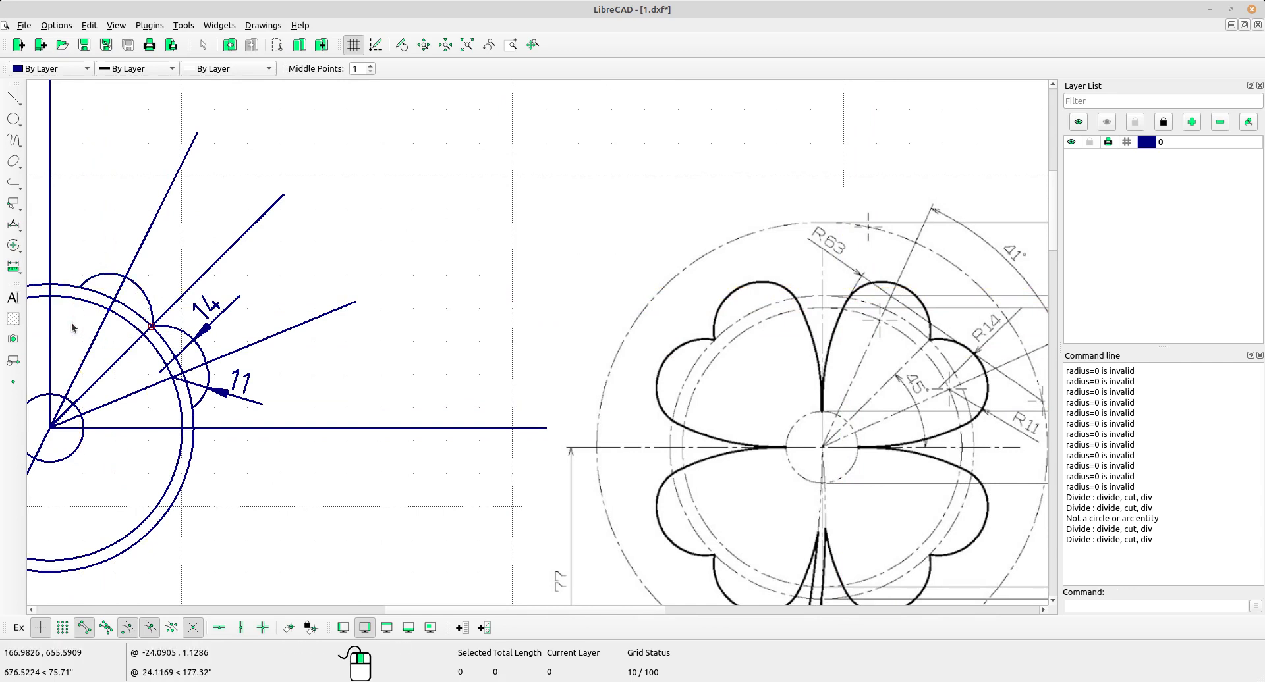
middle_drag(185, 383, 322, 351)
scroll(465, 304, down, 2)
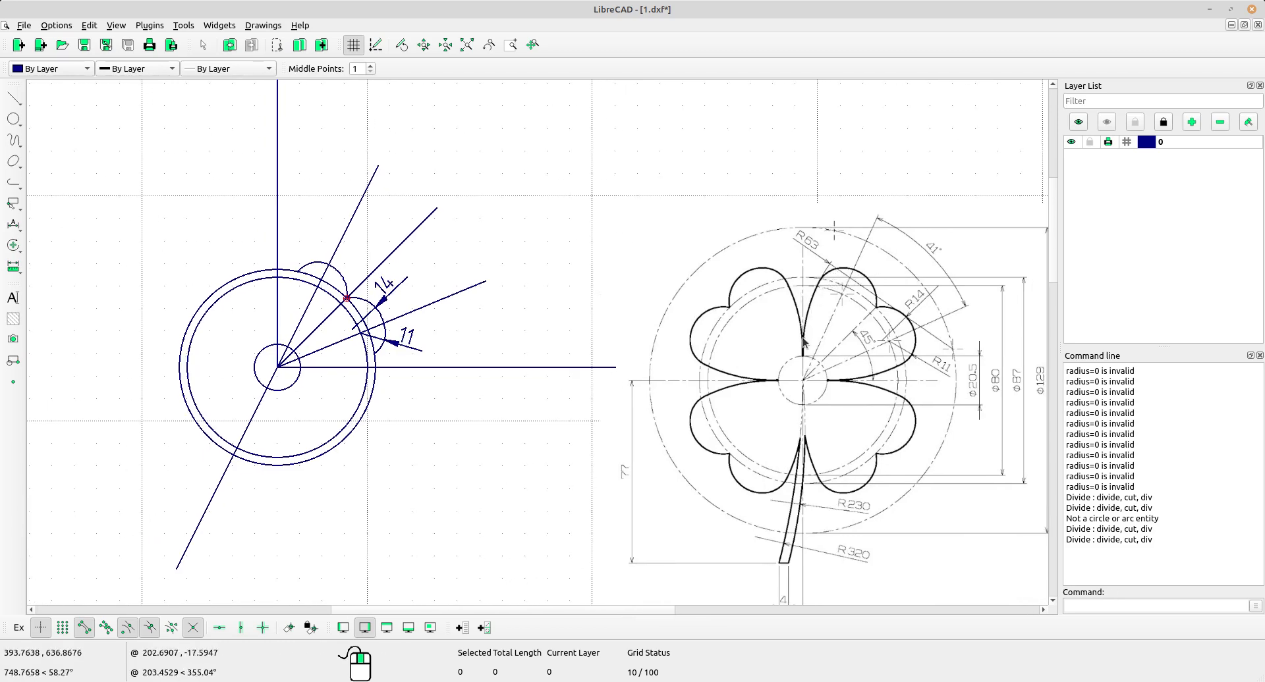
Step: Draw a radius 63 circle through the upper lobe's free end and the small circle's crossing with the vertical axis, centred right of the axis
scroll(804, 360, up, 2)
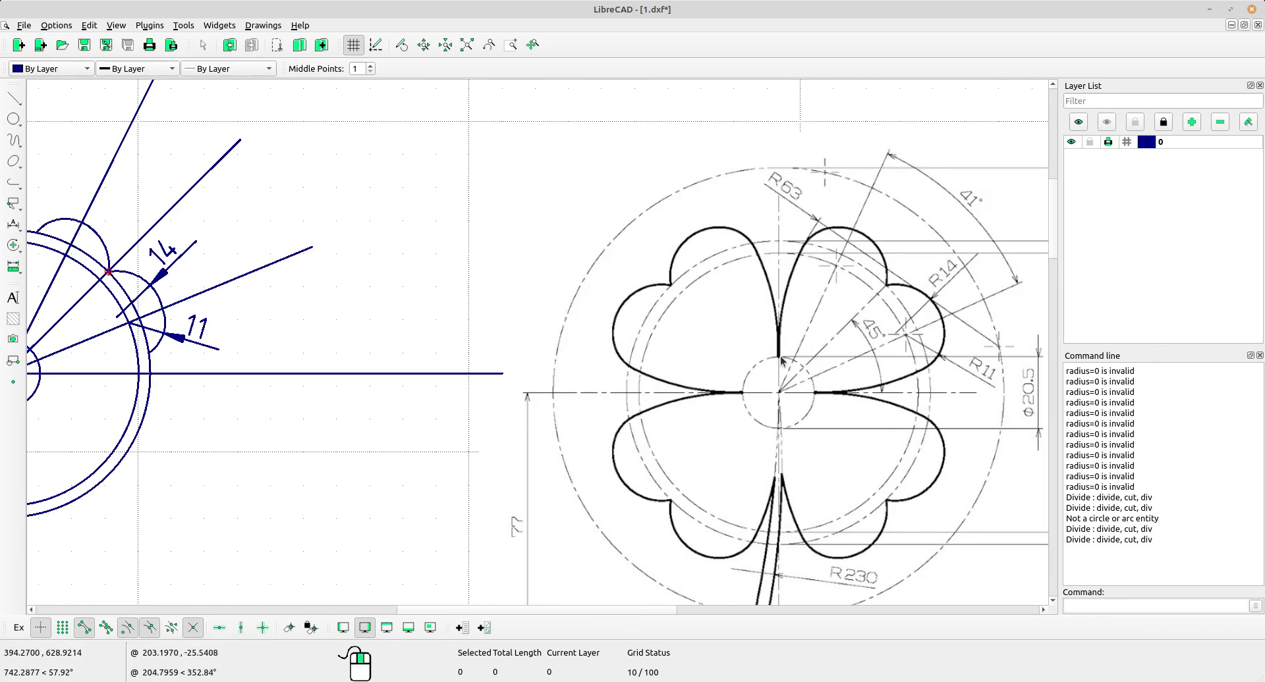
scroll(529, 356, left, 4)
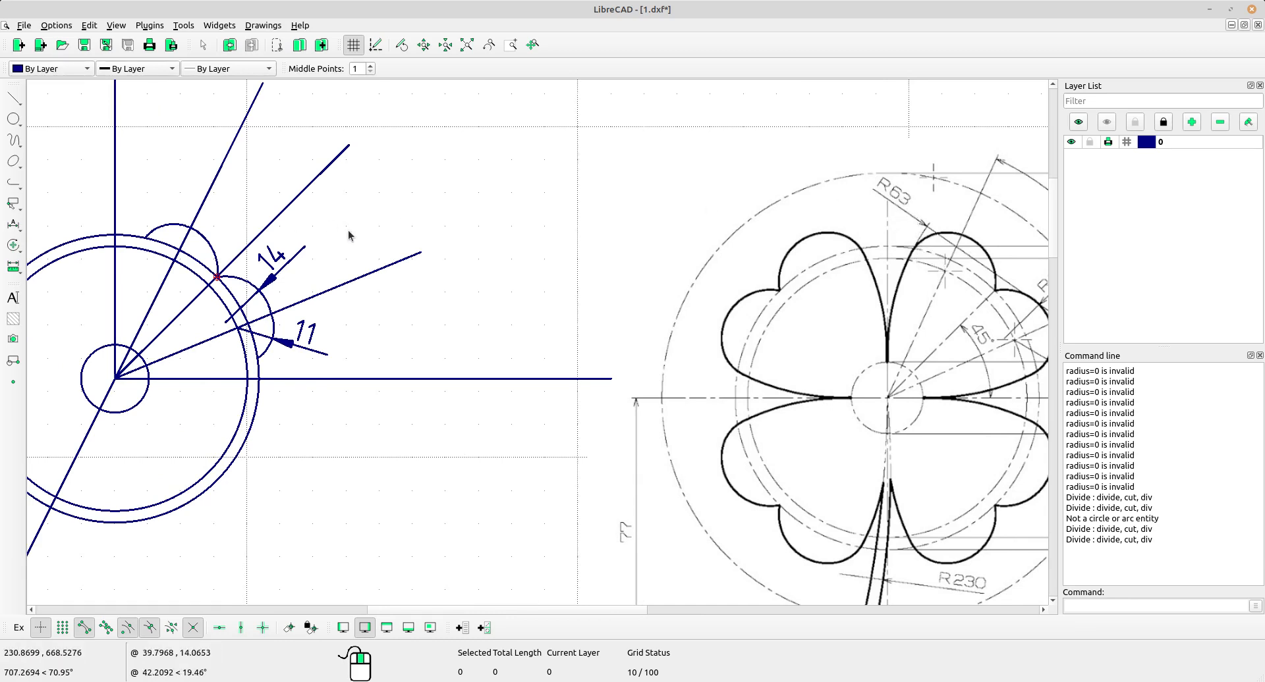
click(14, 119)
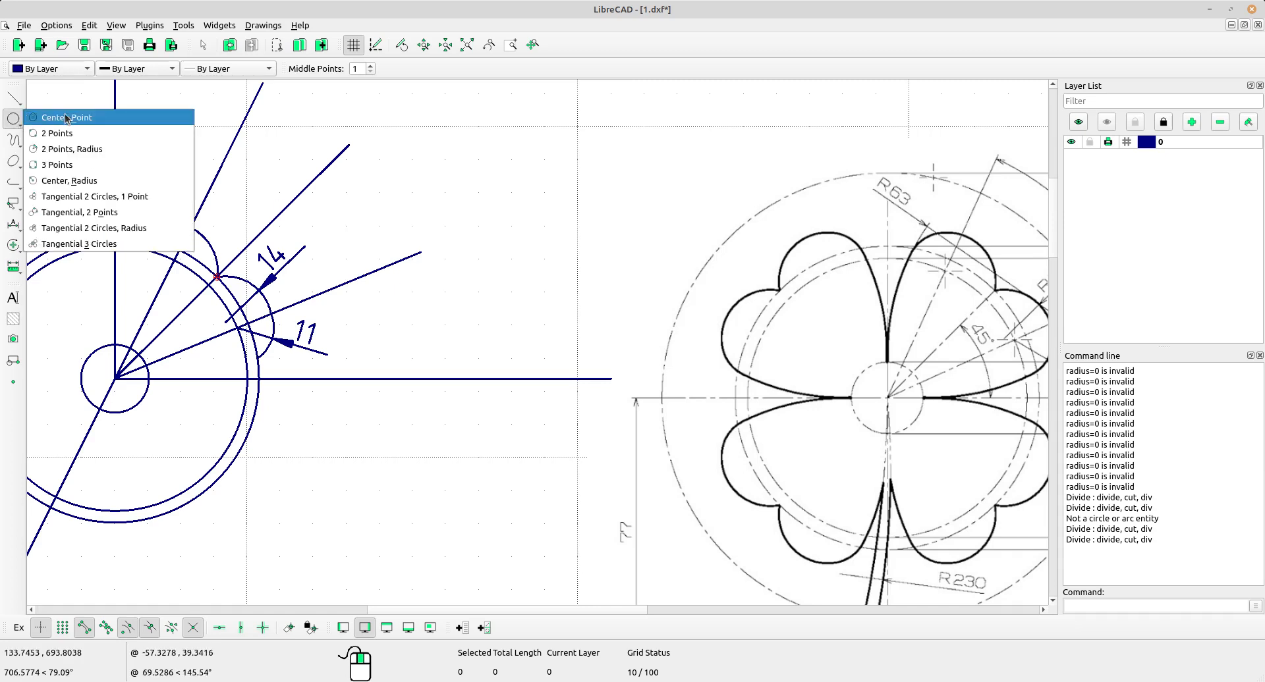
click(99, 149)
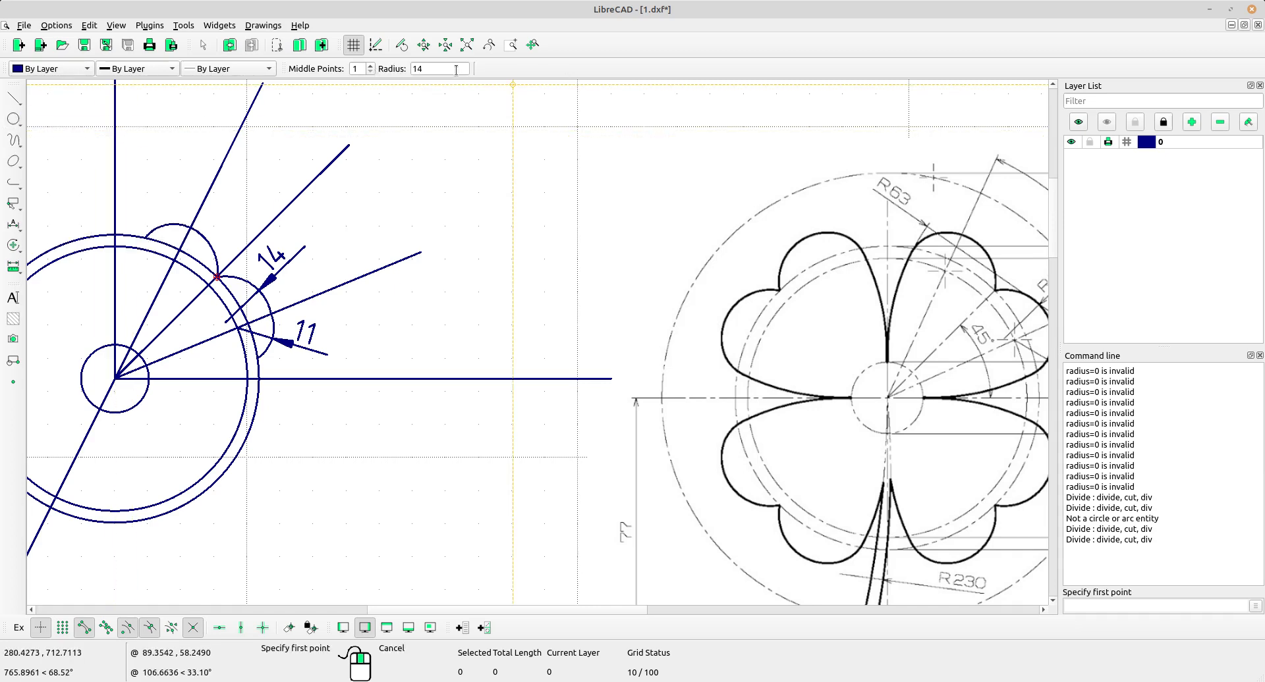
drag(456, 70, 416, 63)
click(145, 238)
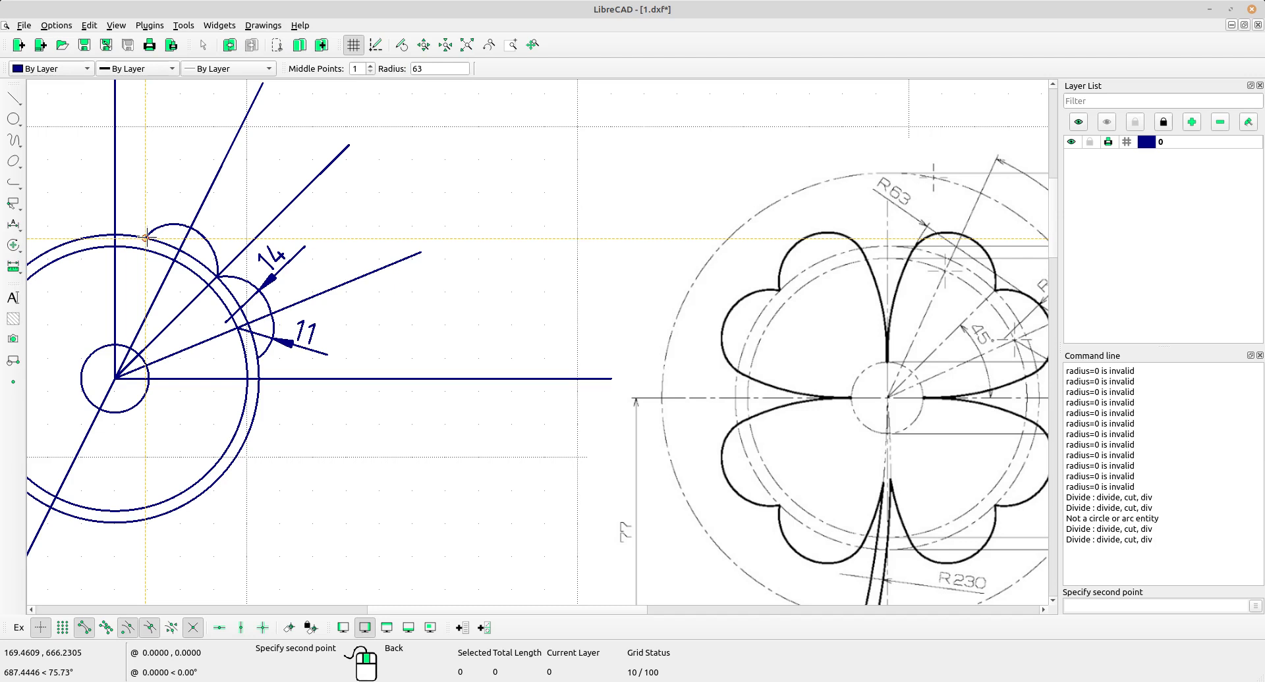
click(112, 344)
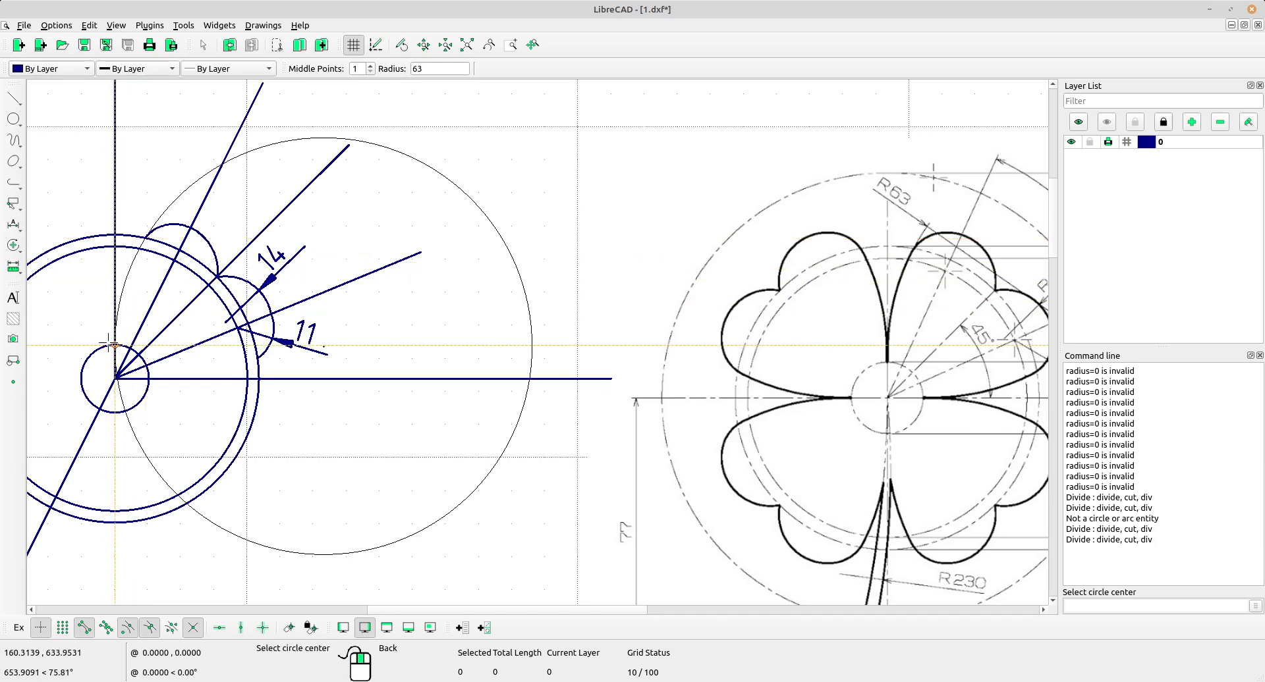
click(111, 341)
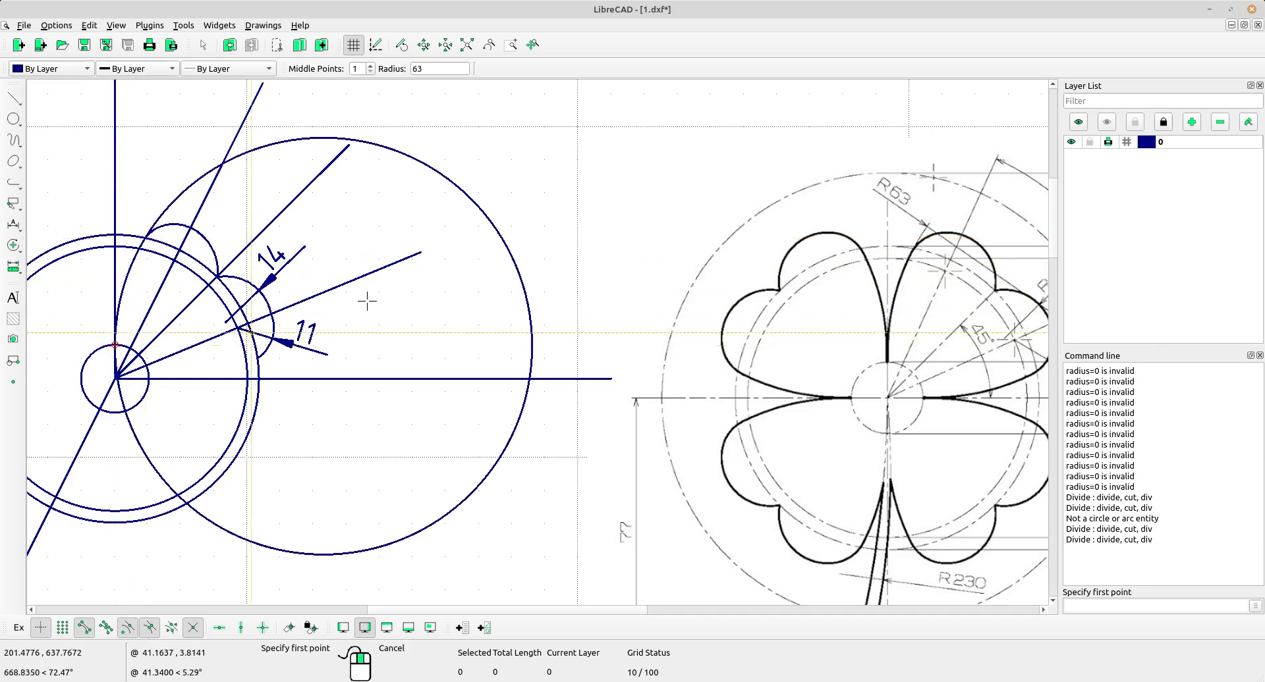
right_click(359, 179)
Step: Divide the radius 63 circle at the upper lobe's end and the small circle's top point, and delete the larger arc
click(13, 245)
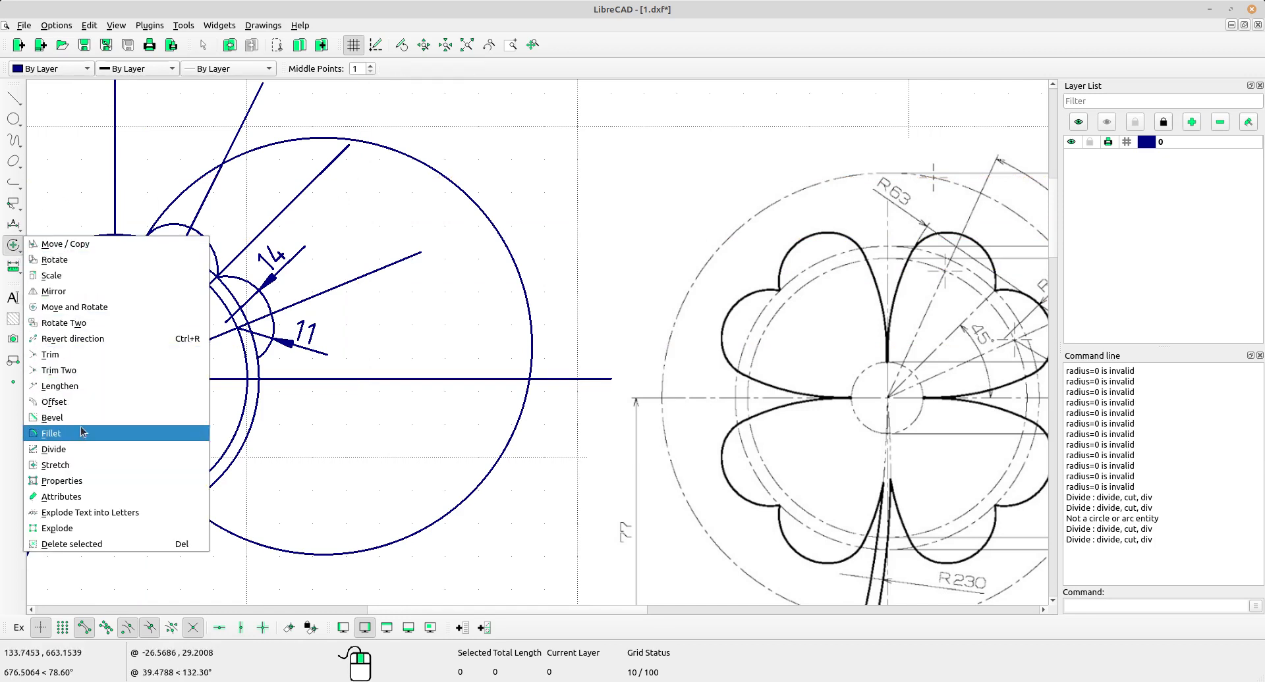
click(66, 449)
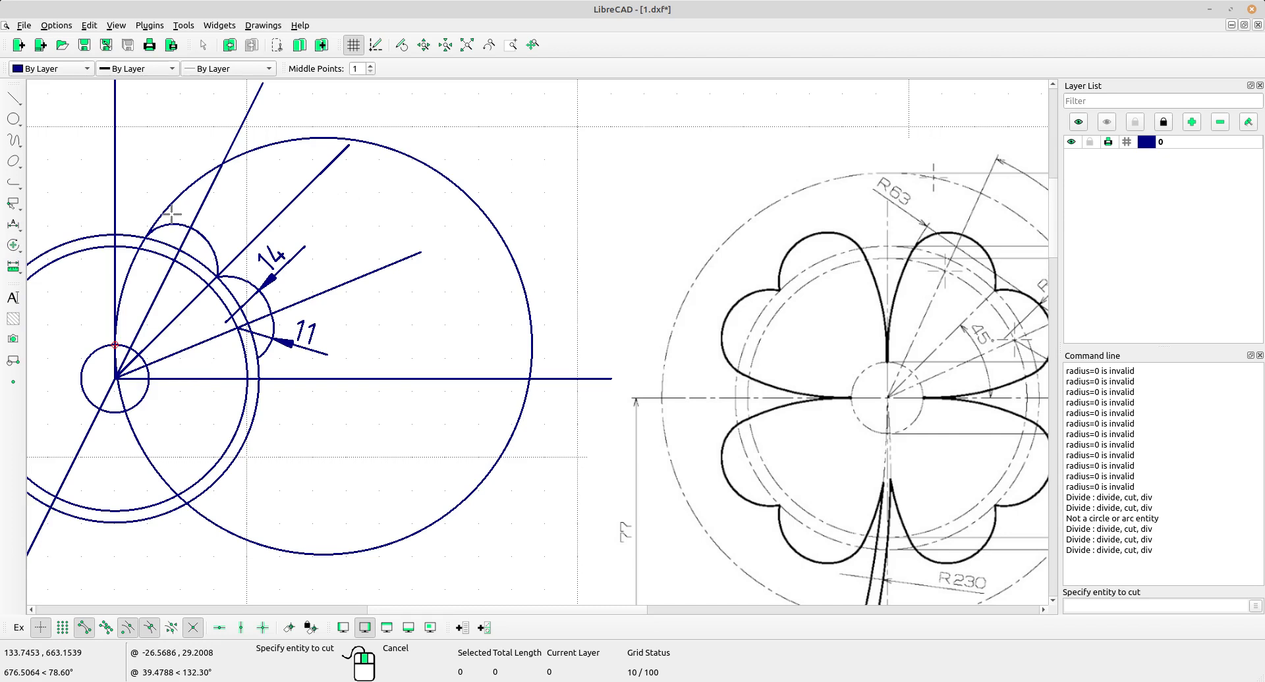
click(144, 238)
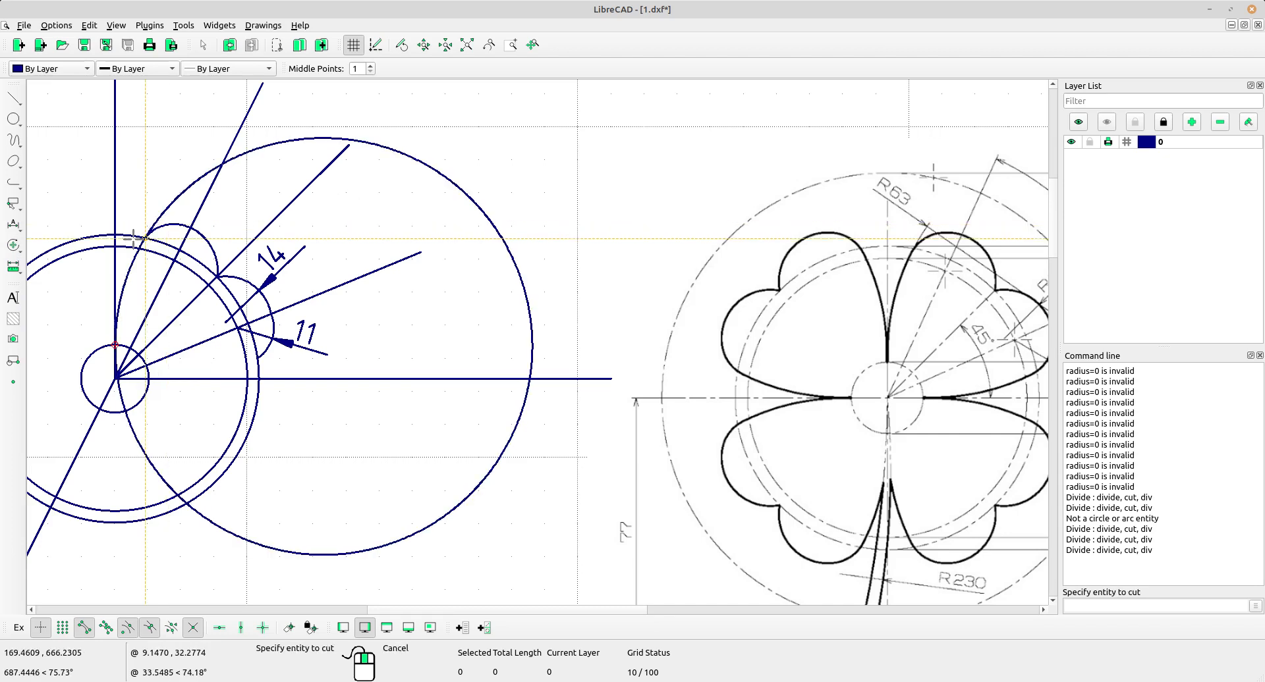
click(128, 284)
click(114, 345)
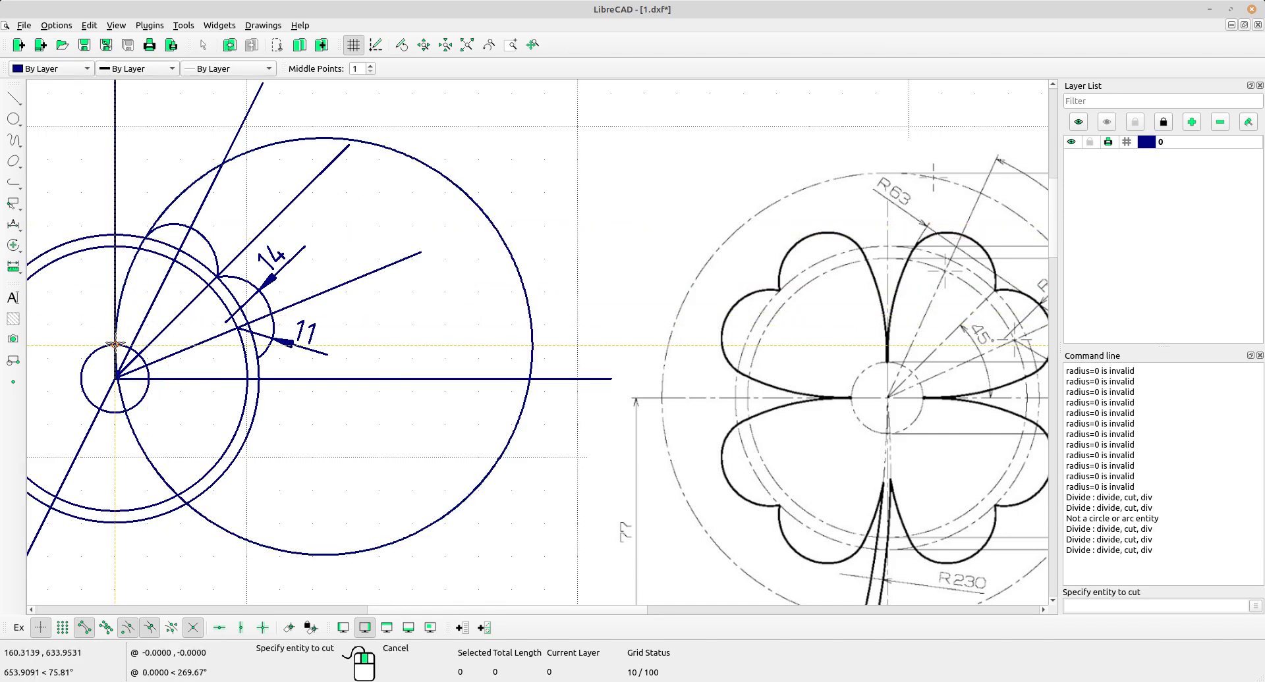
right_click(378, 249)
drag(583, 243, 475, 269)
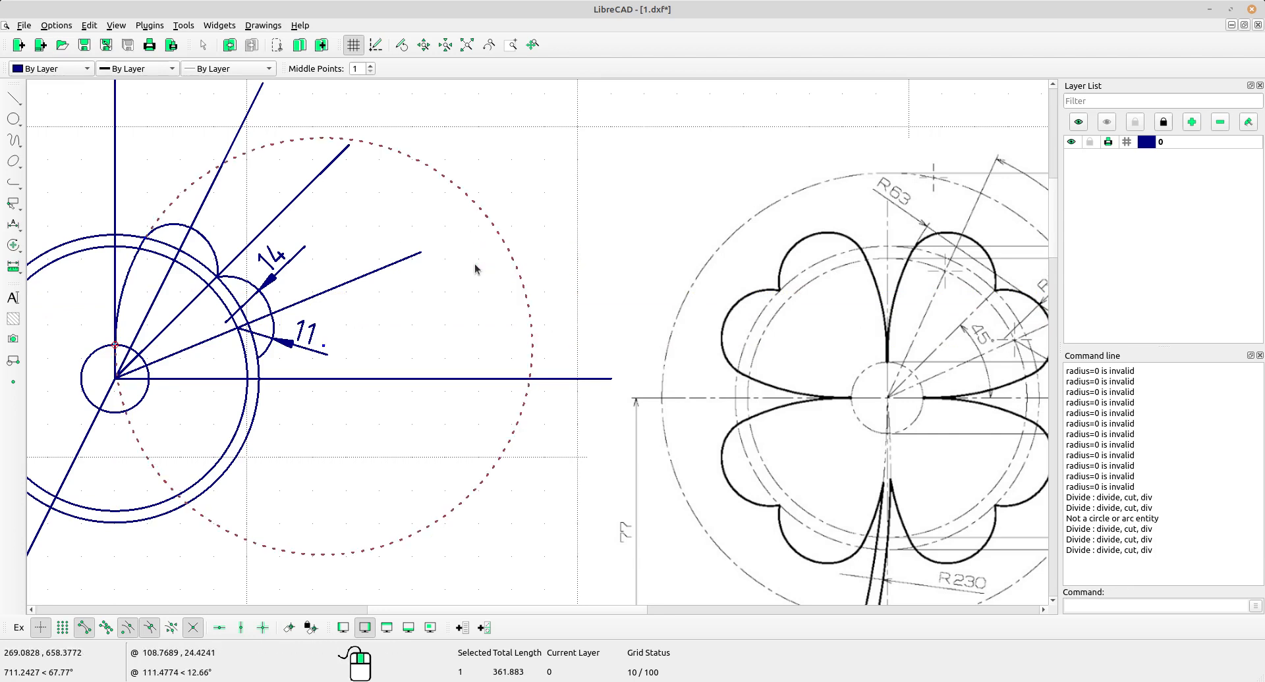
key(Delete)
Step: Draw a radius 63 circle through the lower lobe's free end and the small circle's crossing with the horizontal axis, centred above the axis
middle_drag(861, 332, 811, 332)
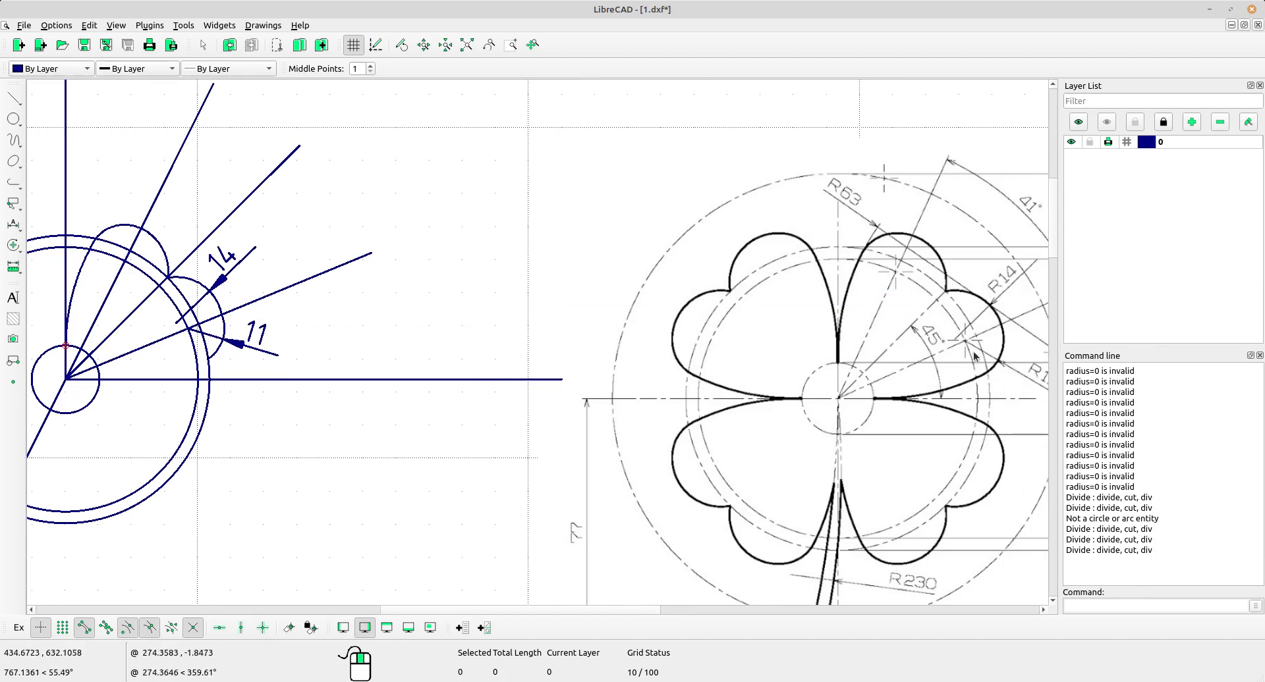
scroll(973, 356, down, 2)
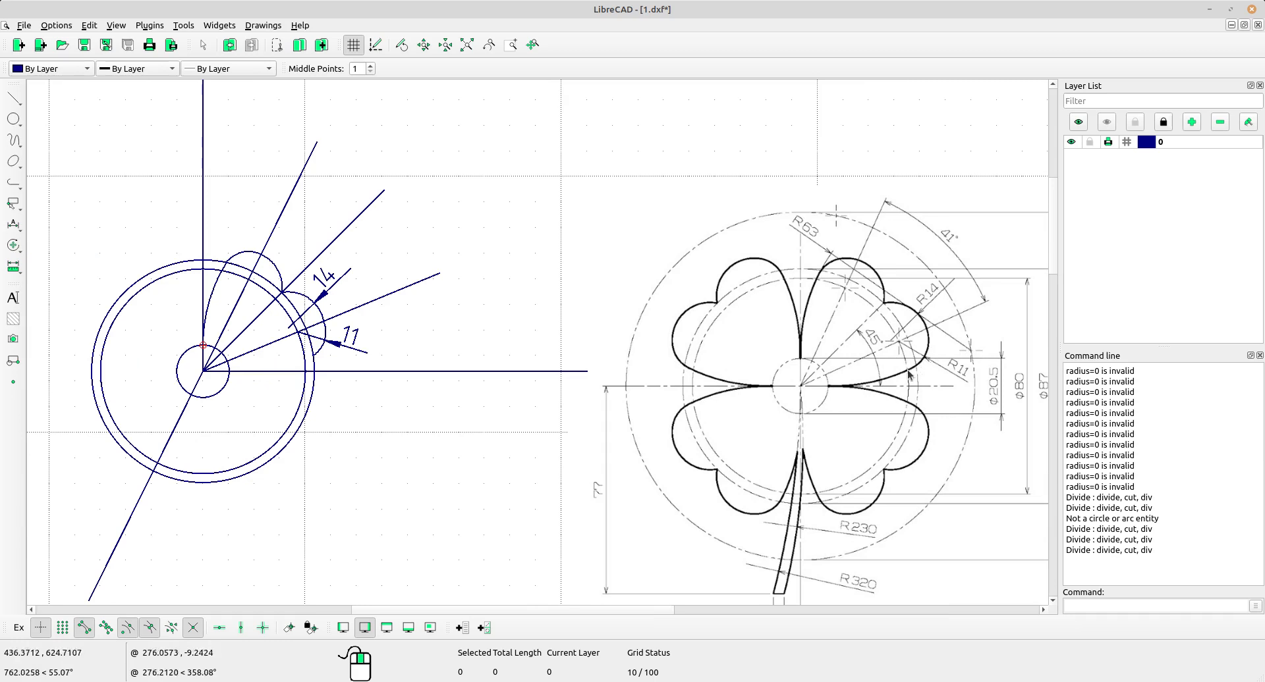
scroll(891, 400, up, 1)
middle_drag(157, 329, 173, 330)
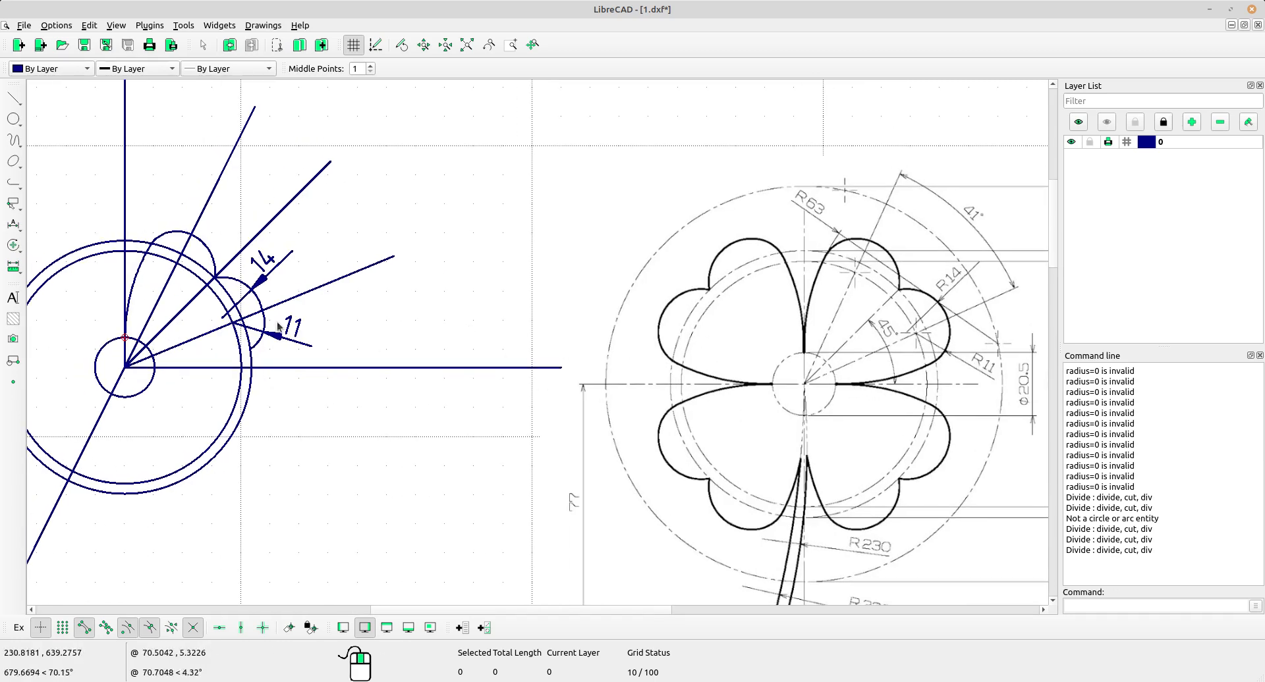
click(13, 119)
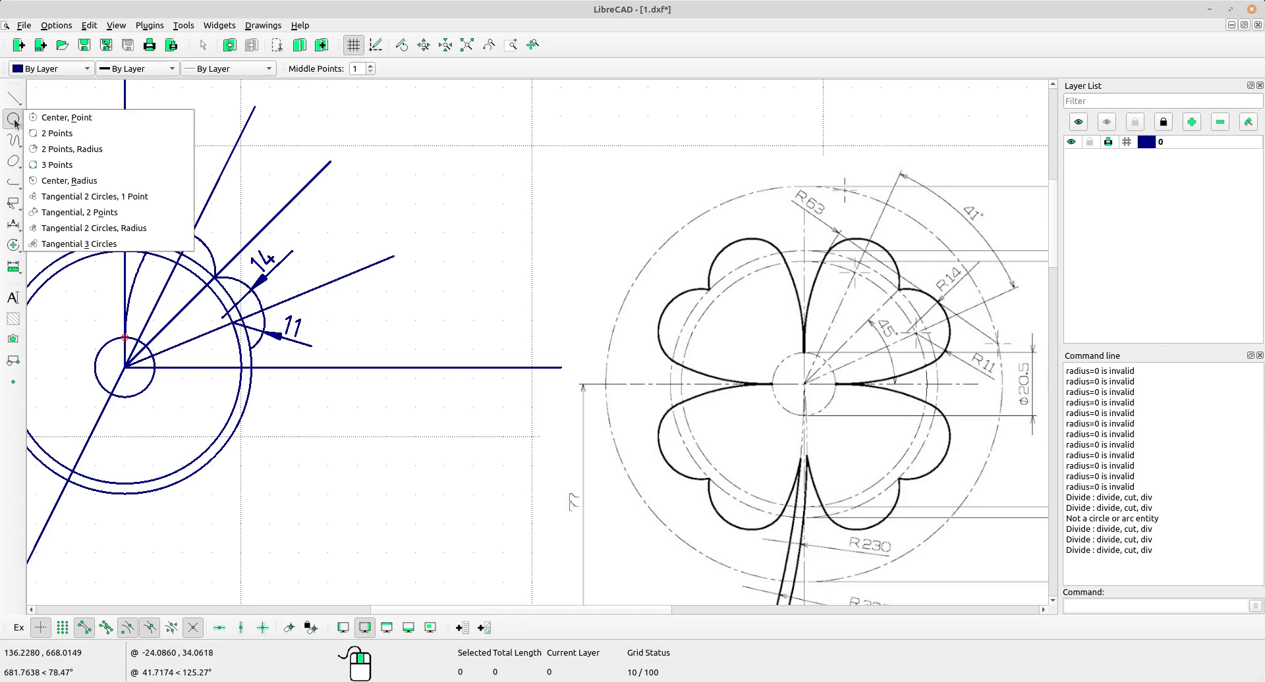
click(84, 150)
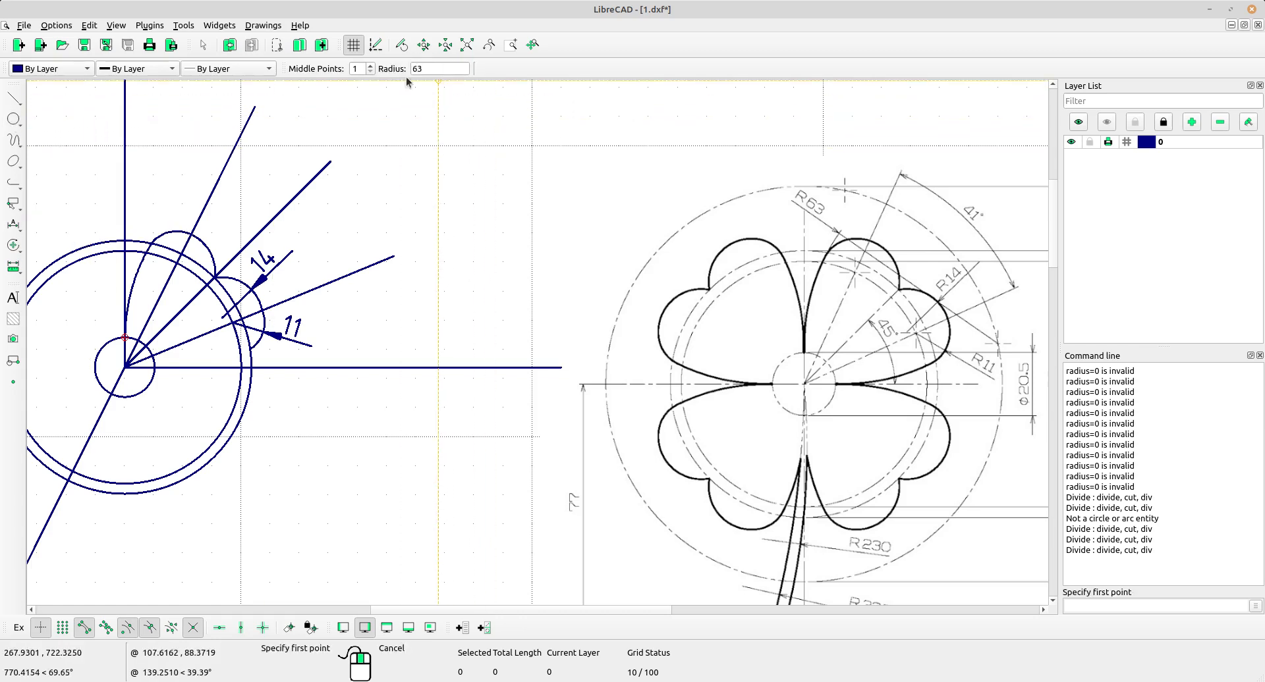
click(250, 349)
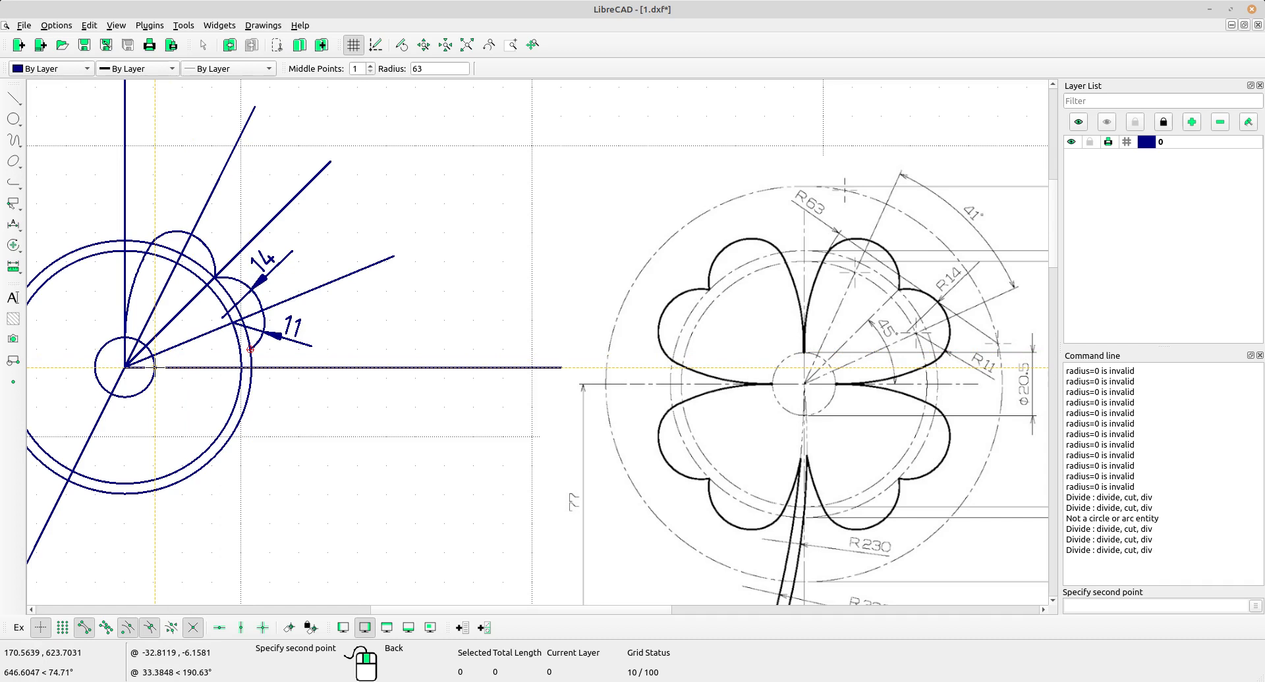
click(154, 367)
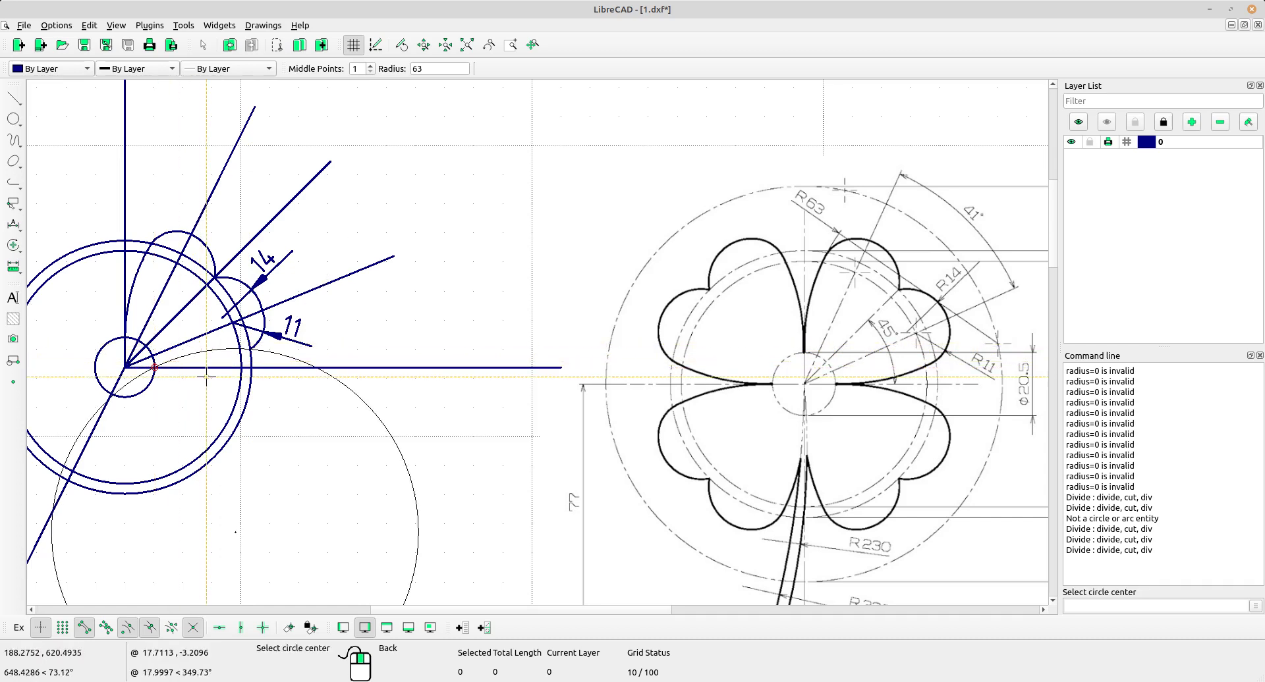
click(206, 331)
right_click(452, 175)
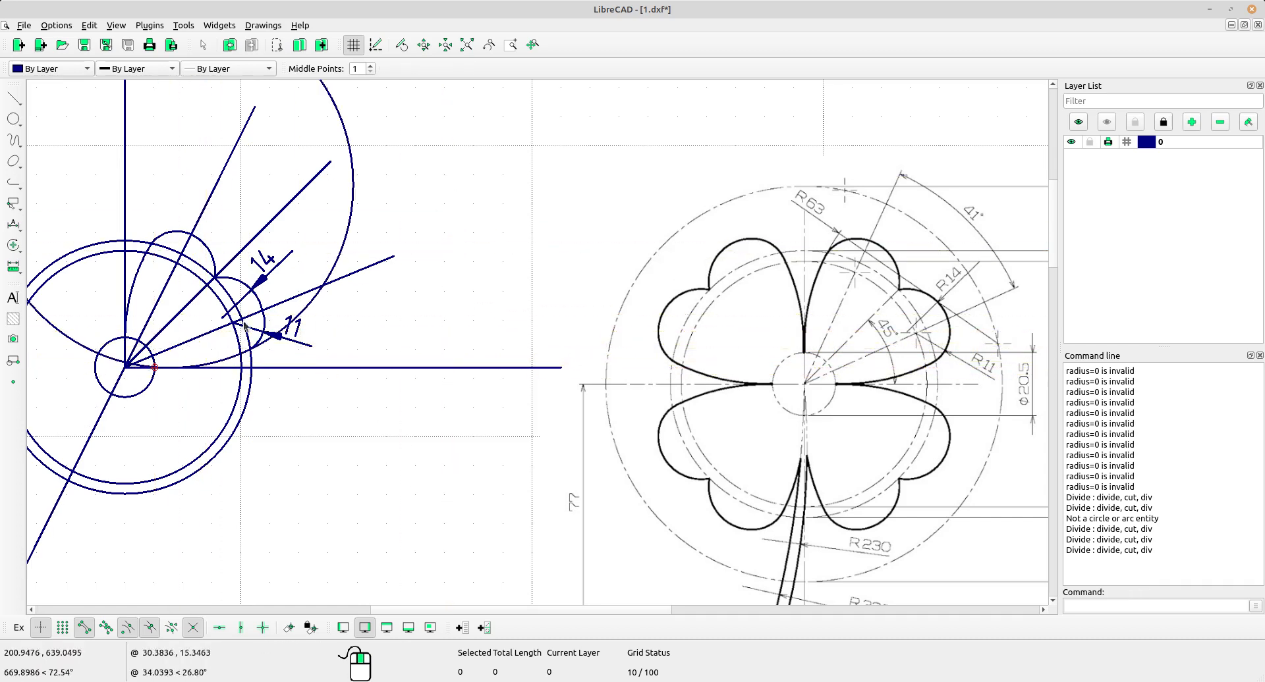
Step: Divide the new radius 63 circle at the lower lobe's end and the small circle's crossing with the horizontal axis
scroll(244, 322, up, 3)
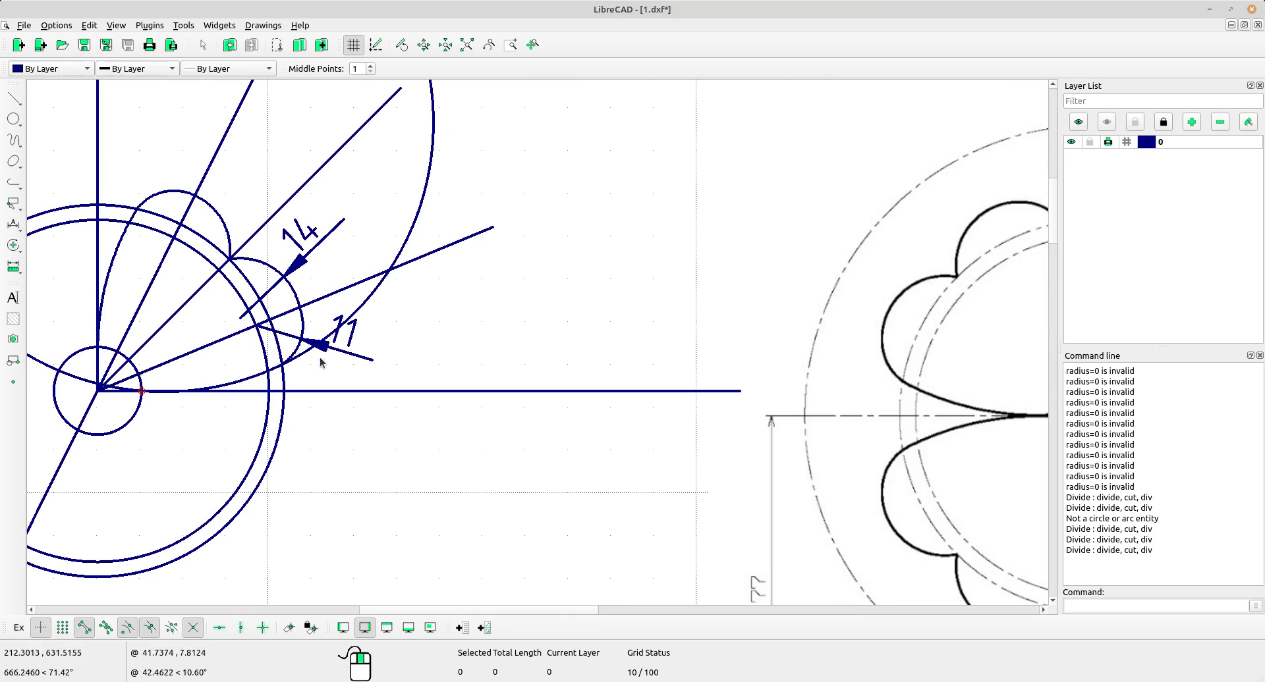
scroll(333, 364, down, 2)
middle_drag(342, 356, 299, 358)
click(23, 256)
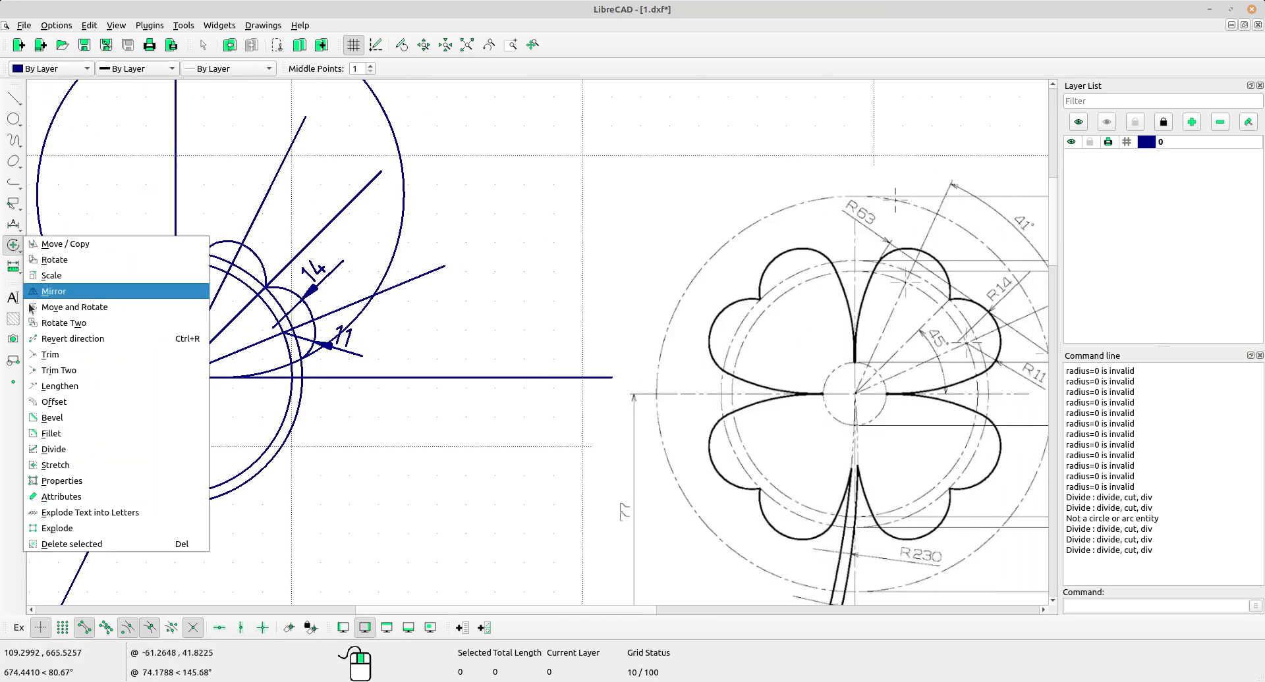
click(59, 451)
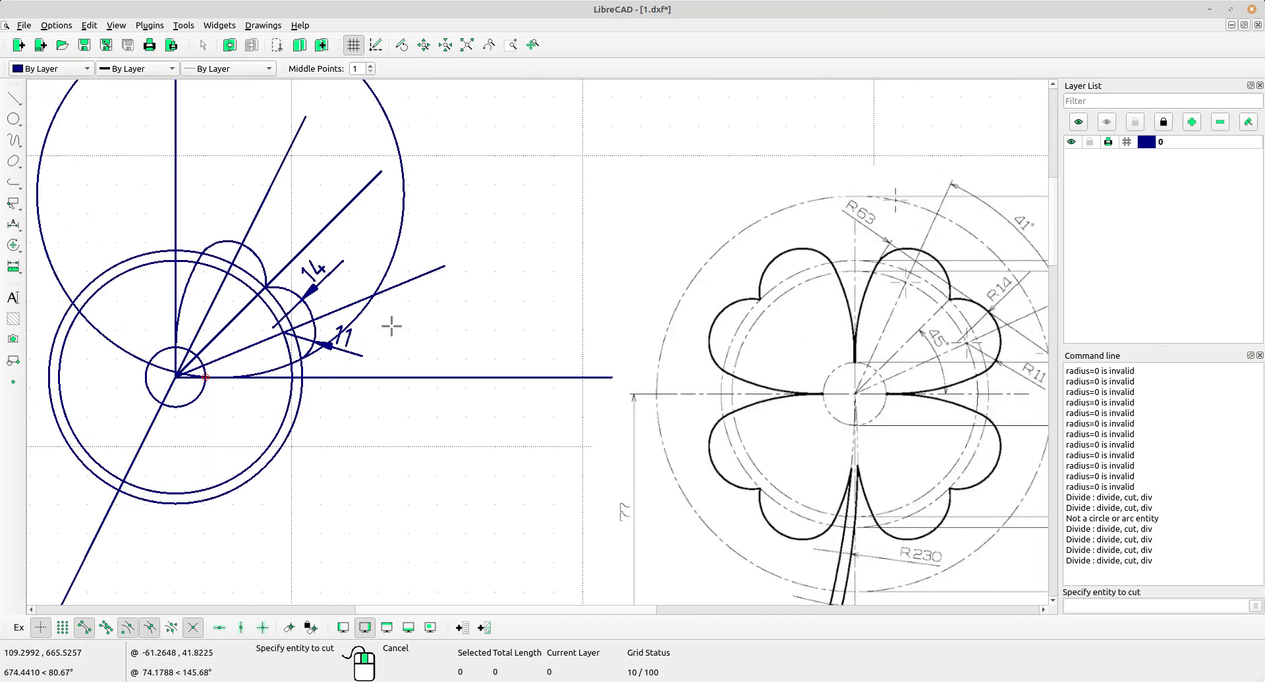
click(390, 269)
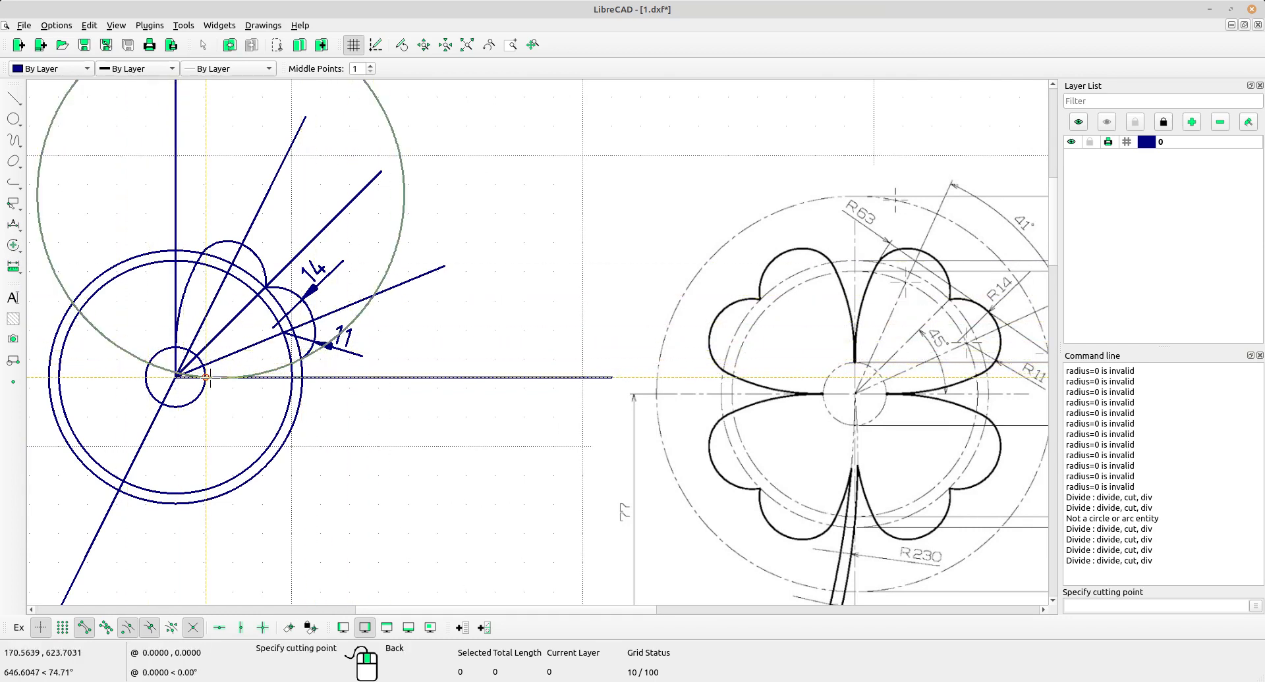
click(206, 377)
right_click(515, 247)
Step: Delete the larger radius 63 arc together with all straight construction lines and the 14 and 11 radius dimensions
drag(471, 179, 394, 196)
click(393, 288)
click(331, 273)
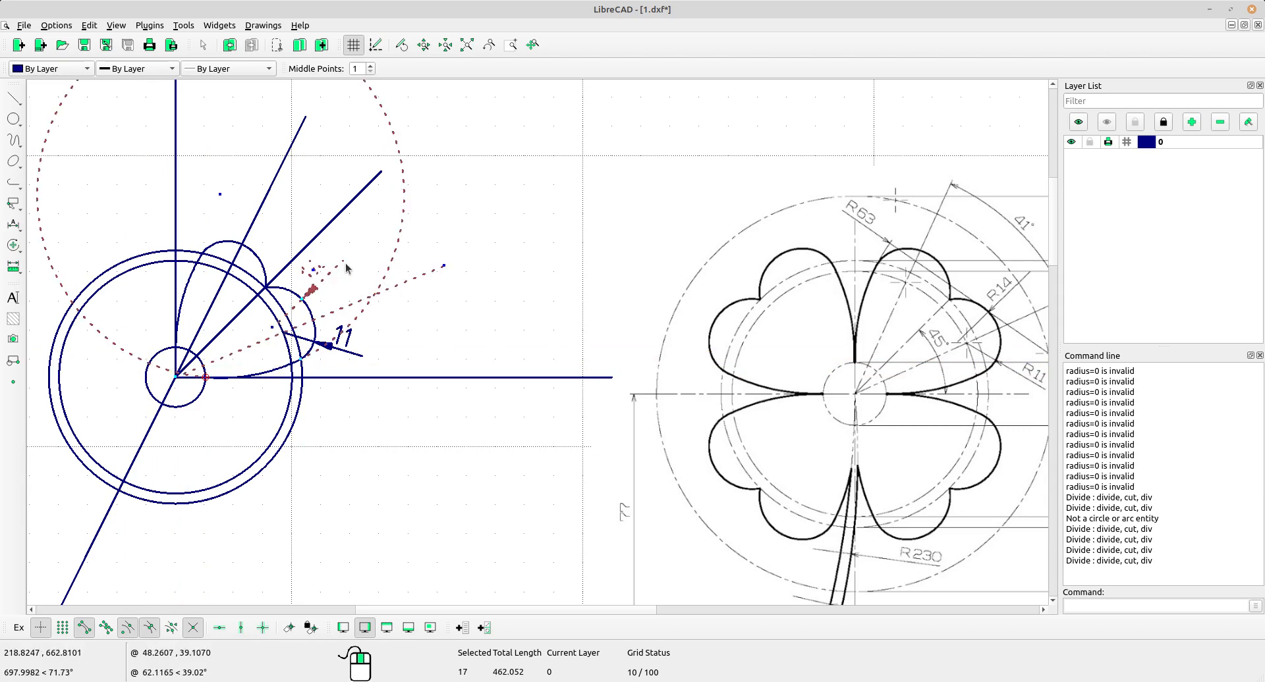
click(342, 210)
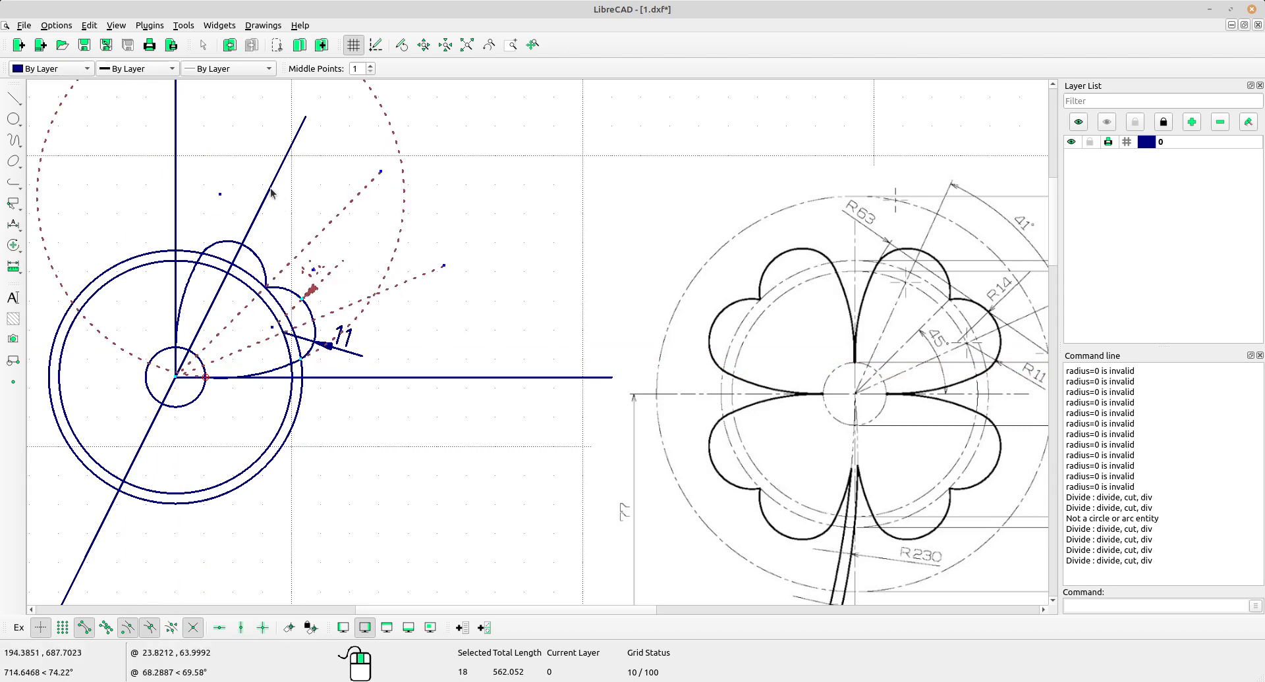
click(268, 191)
drag(217, 177, 165, 155)
drag(498, 402, 448, 328)
click(349, 353)
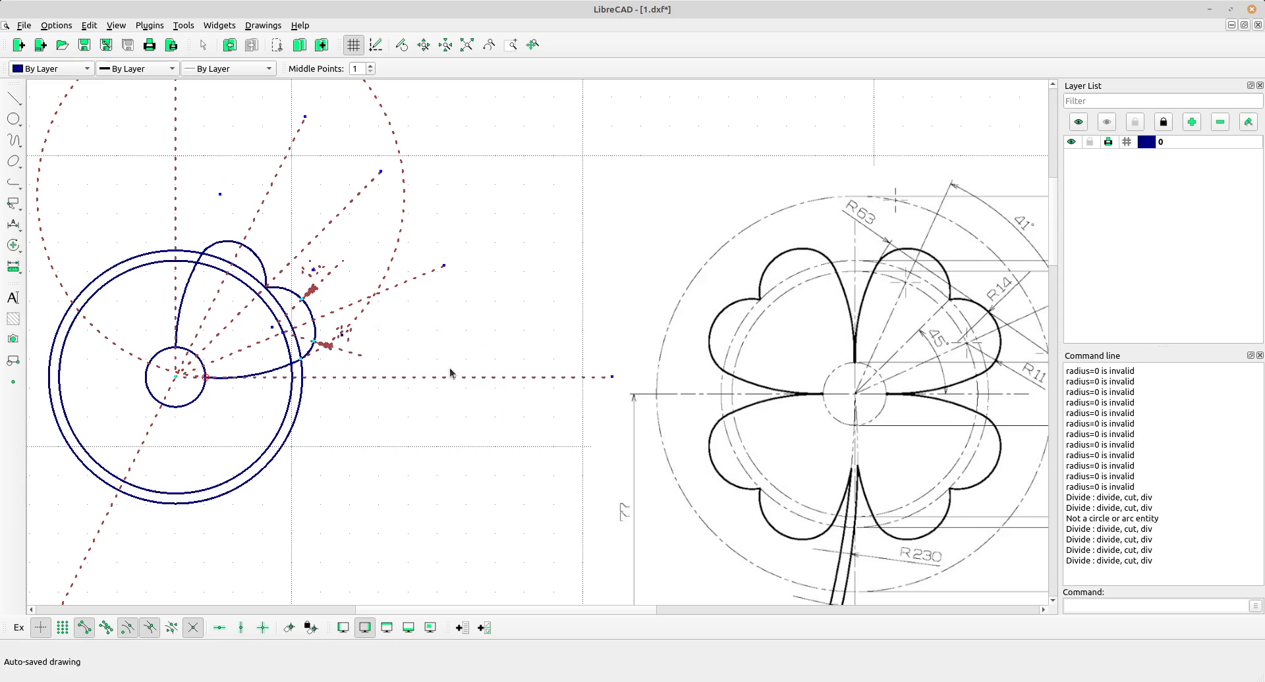
key(Delete)
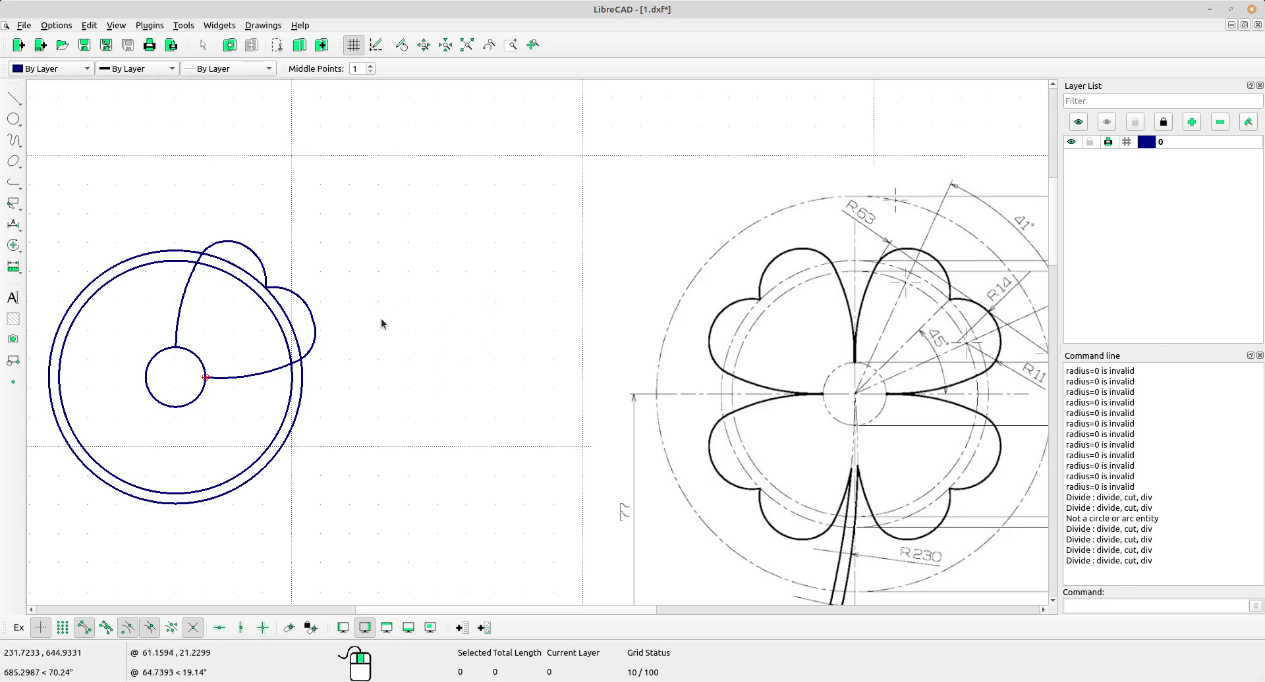
Step: Mirror the finished petal across the horizontal axis through the small circle's centre, keeping the original
scroll(387, 290, down, 2)
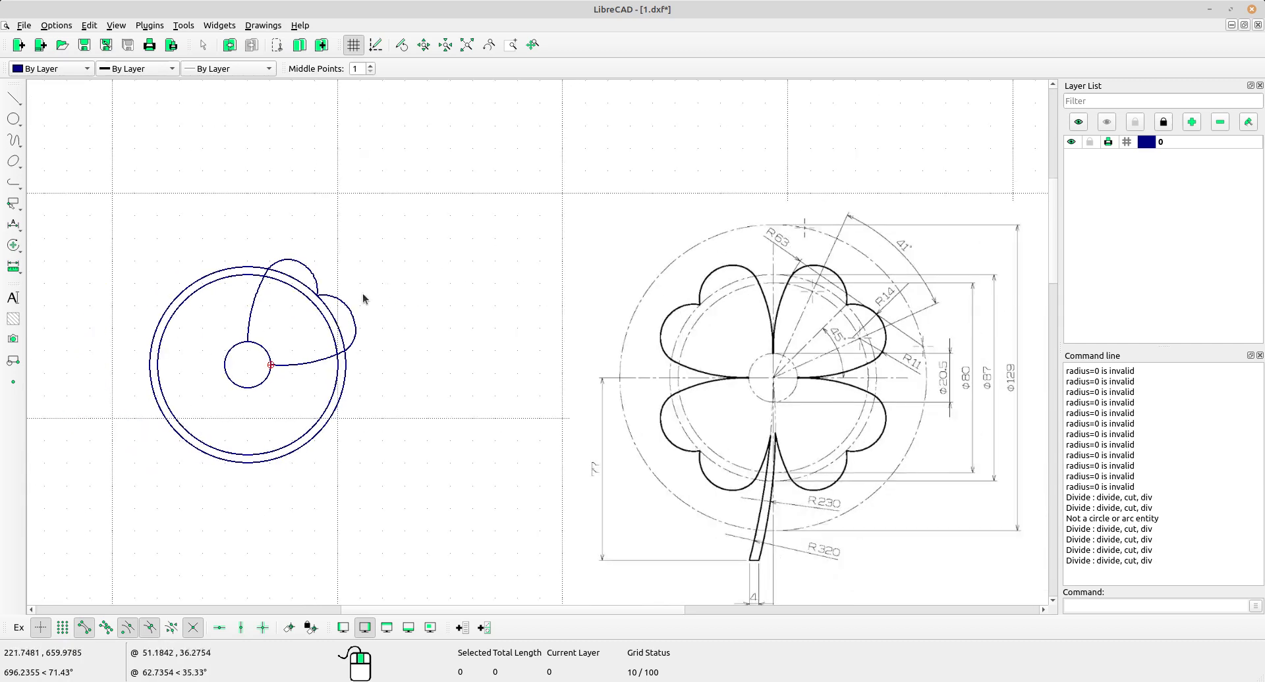
scroll(363, 295, up, 1)
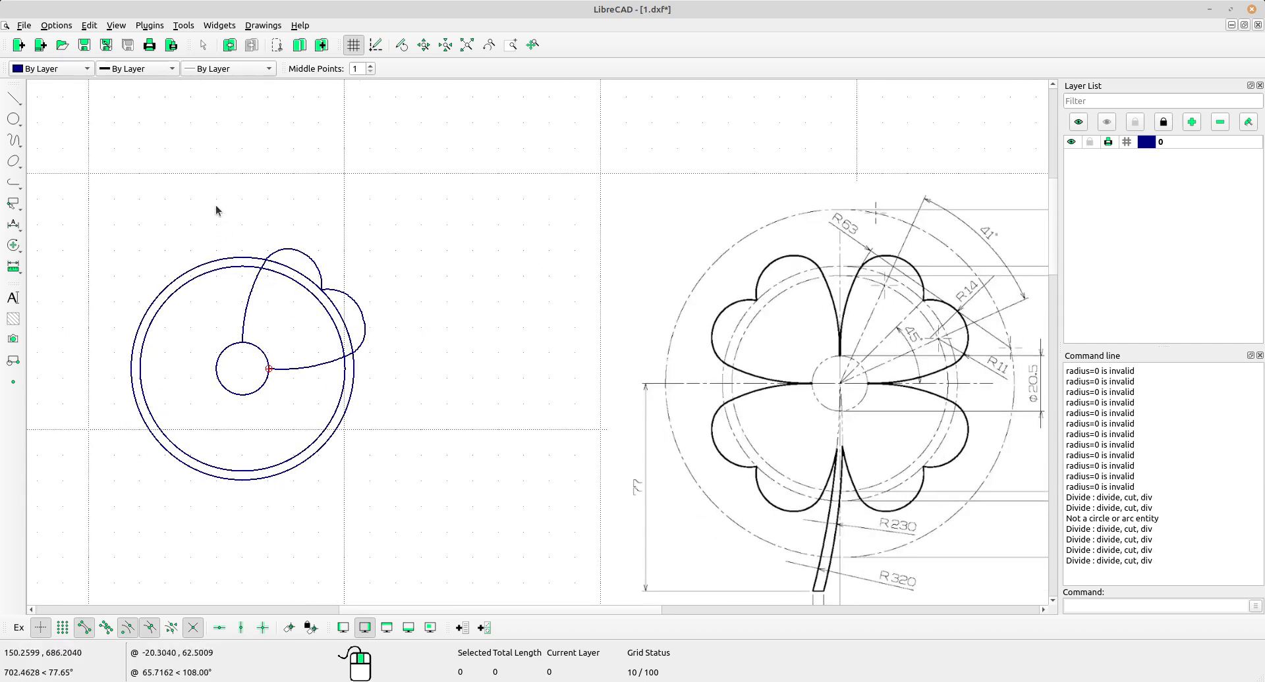
drag(211, 188, 506, 379)
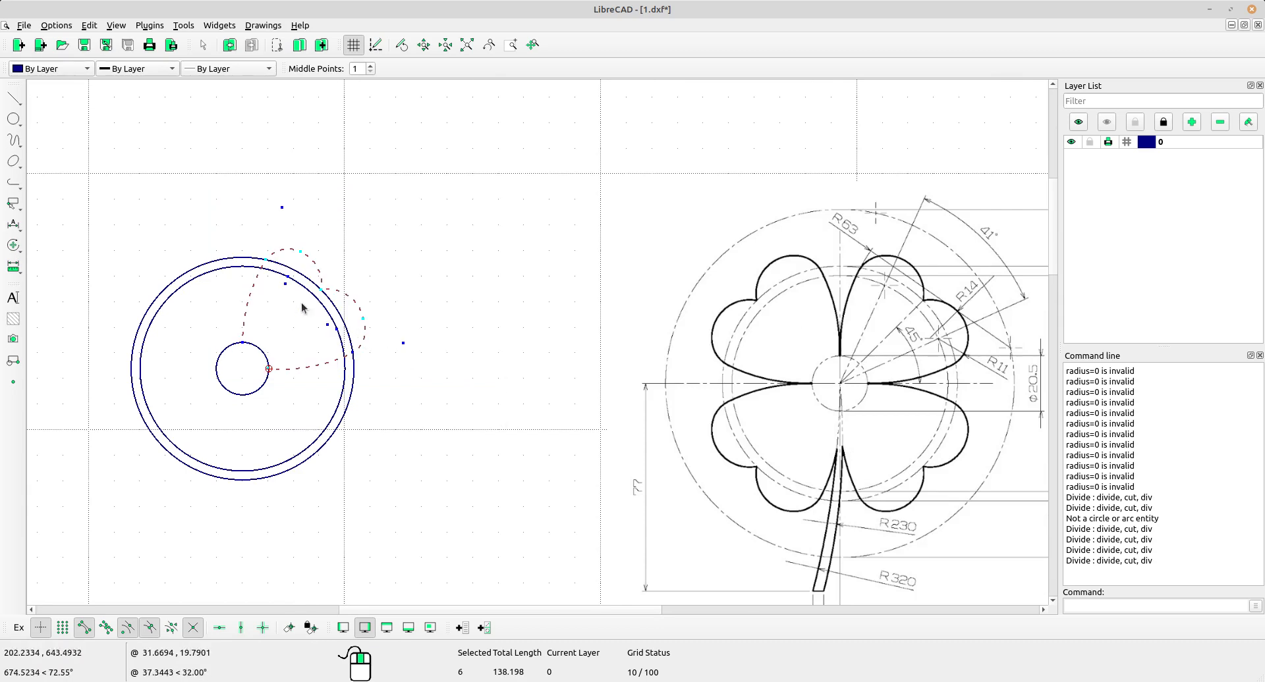
click(13, 245)
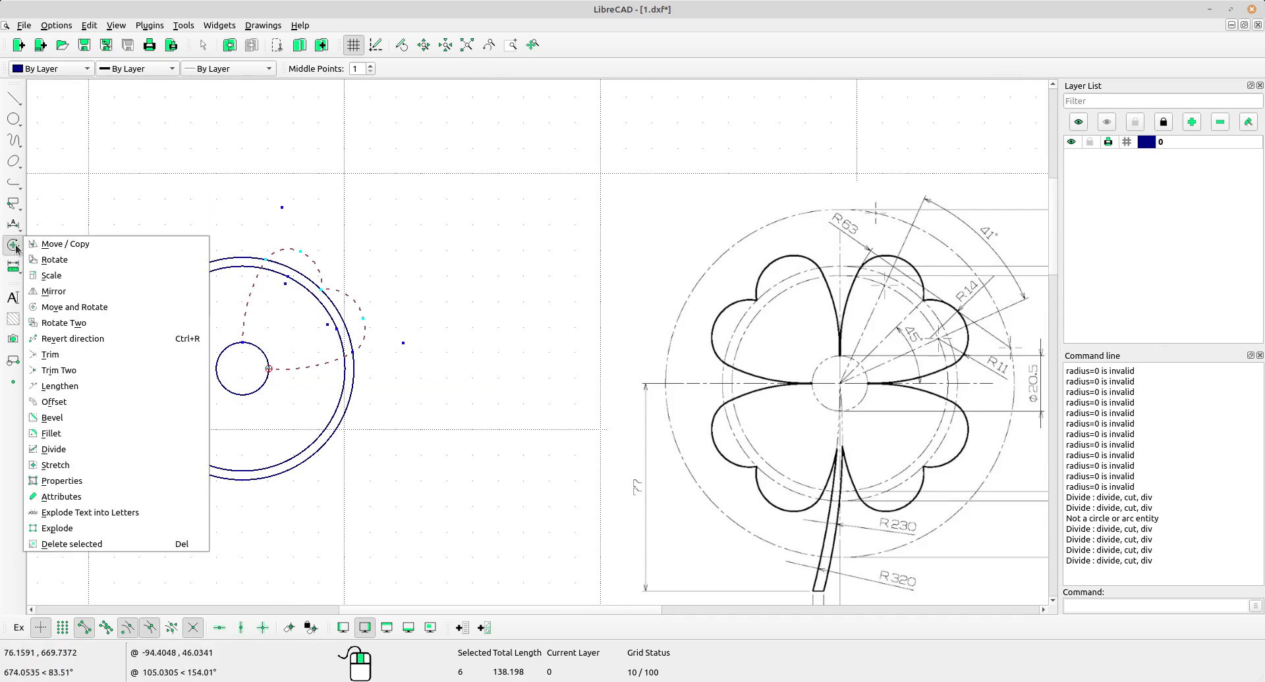
click(54, 292)
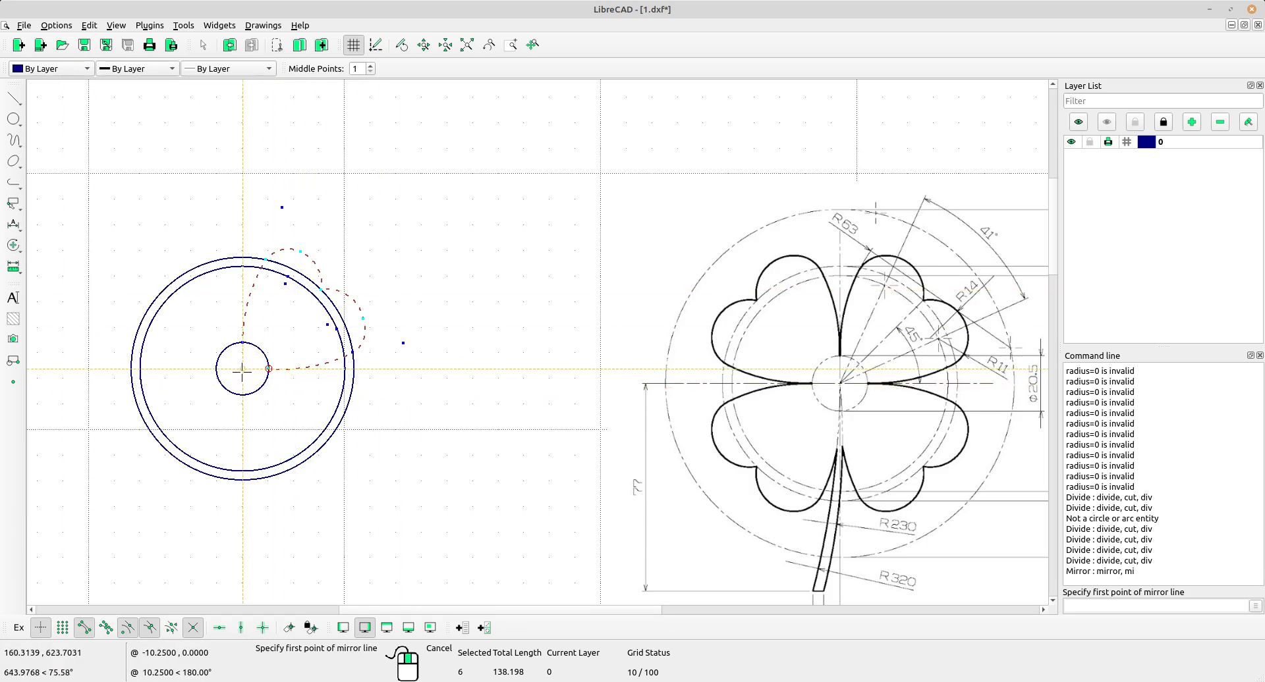
click(243, 369)
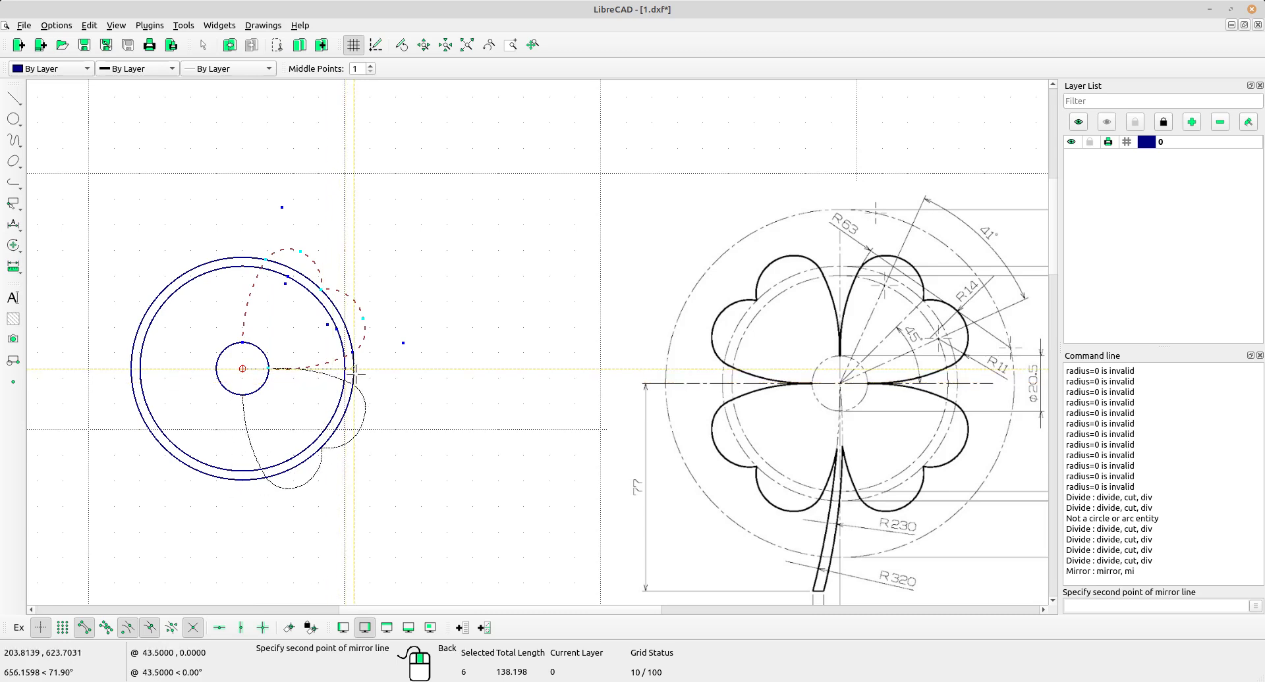
scroll(359, 370, up, 2)
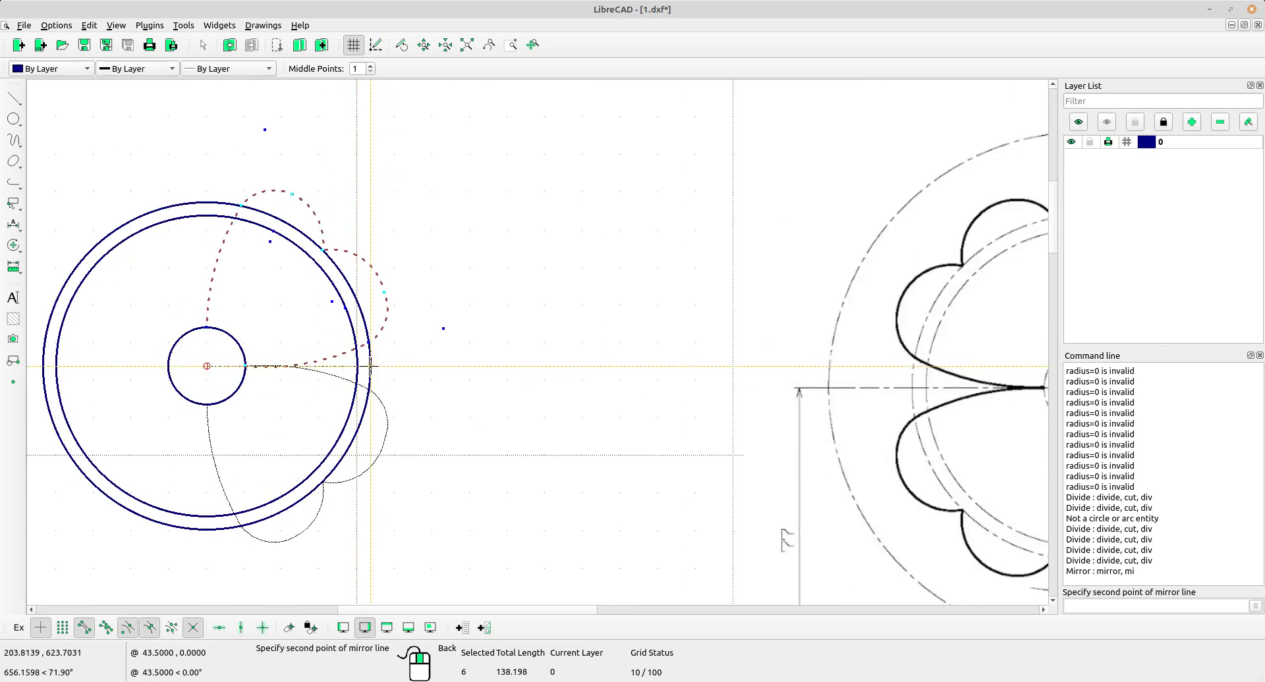
click(370, 366)
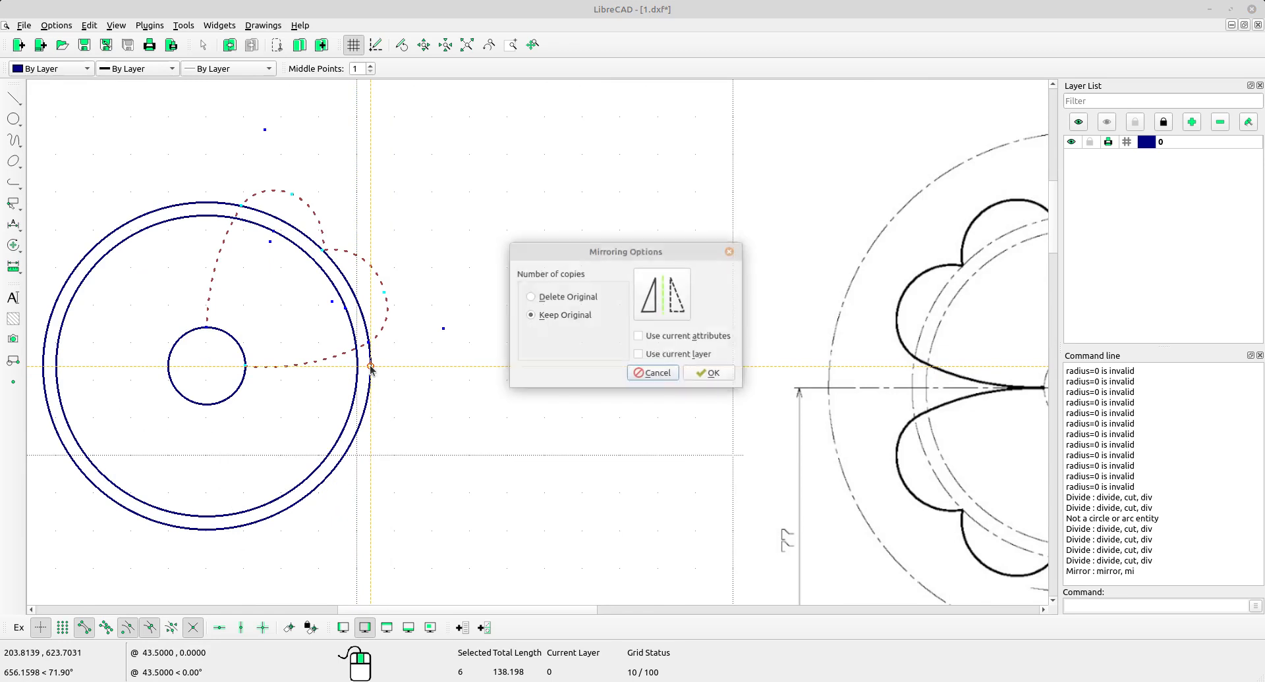
click(728, 375)
Step: Mirror both petals across the vertical axis through the circles' centre, keeping the originals
scroll(452, 319, down, 3)
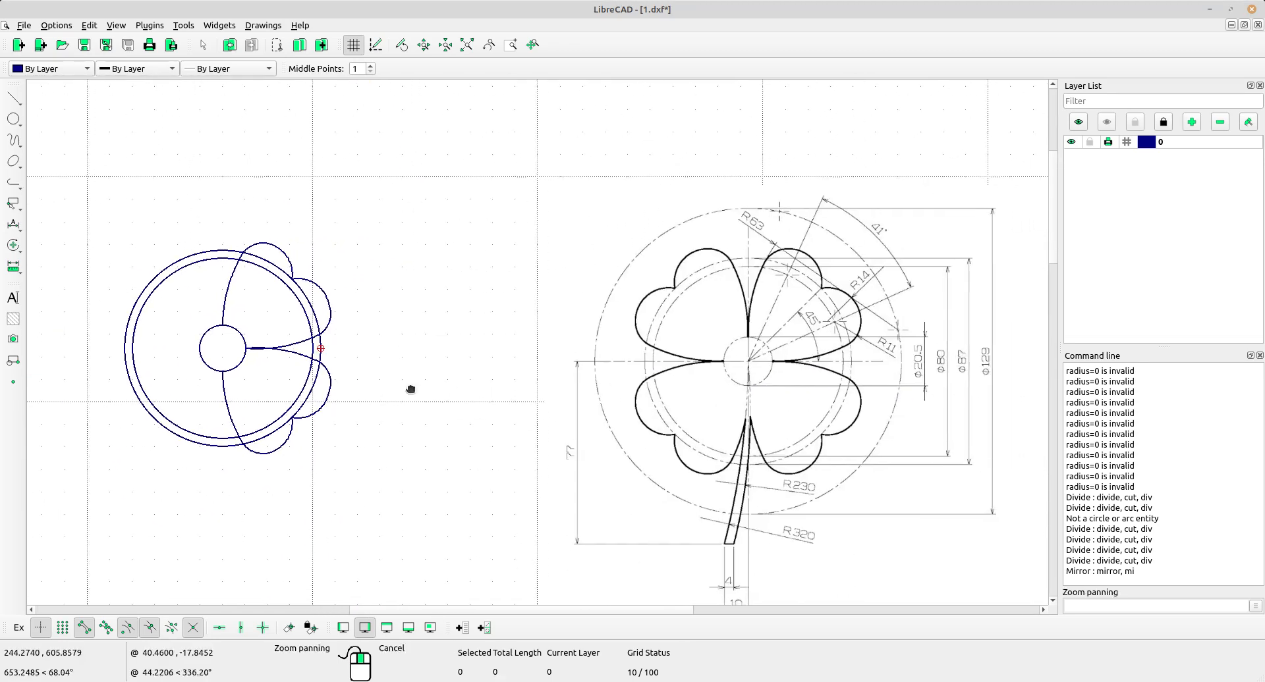
drag(208, 220, 383, 514)
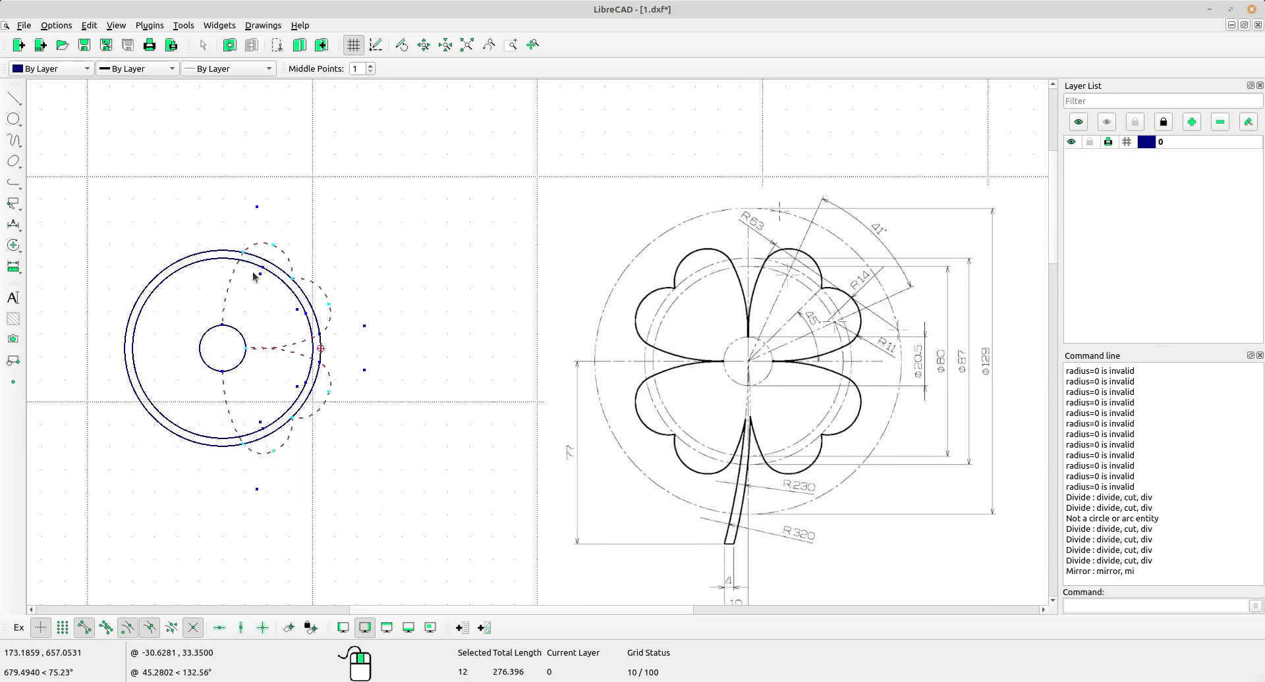
scroll(250, 320, up, 1)
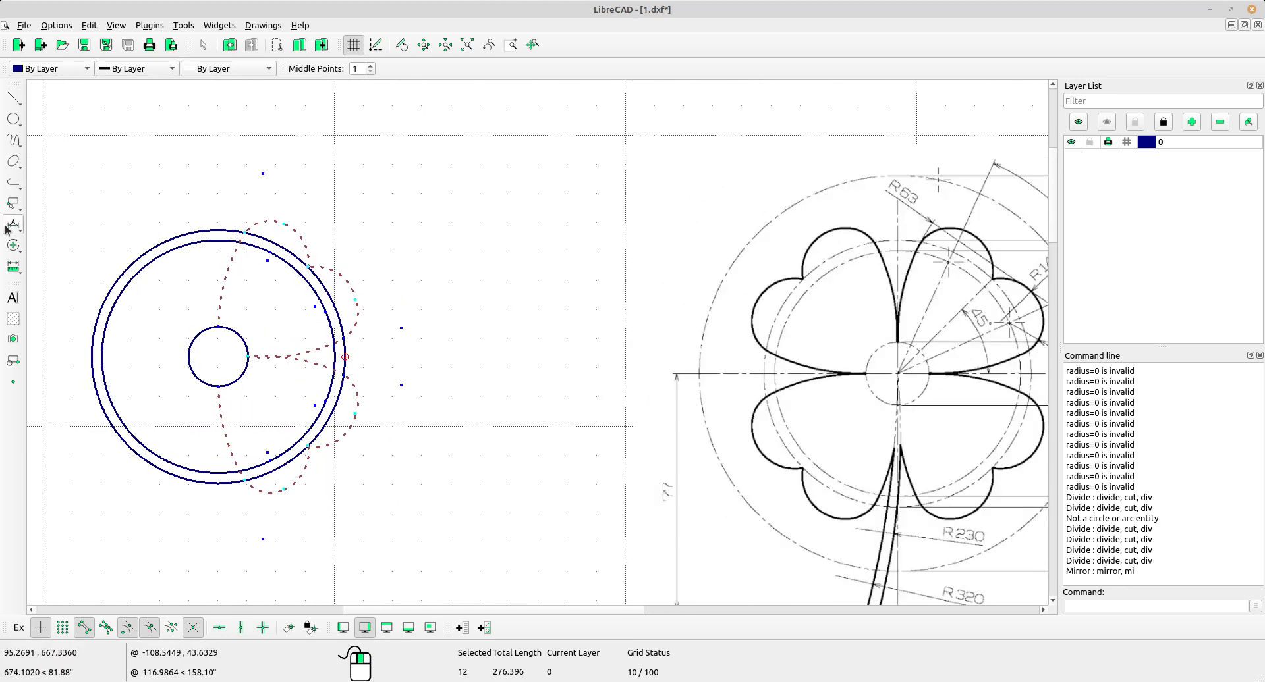
click(12, 247)
click(54, 291)
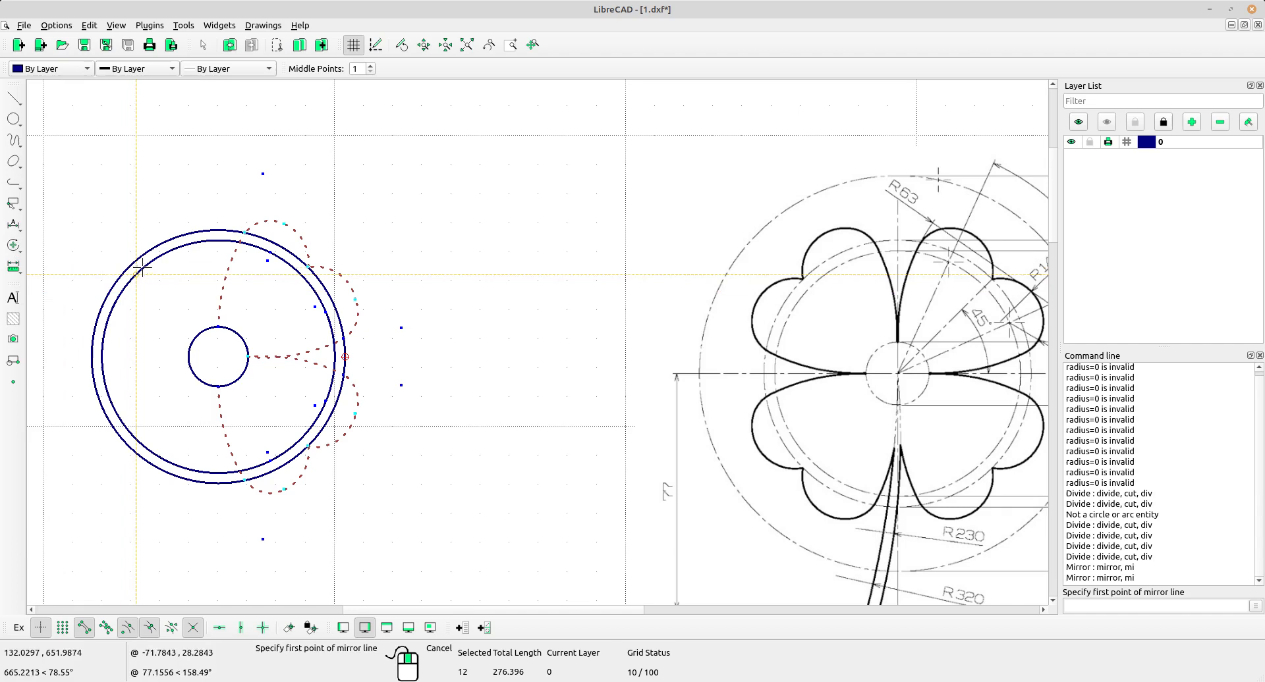
click(218, 240)
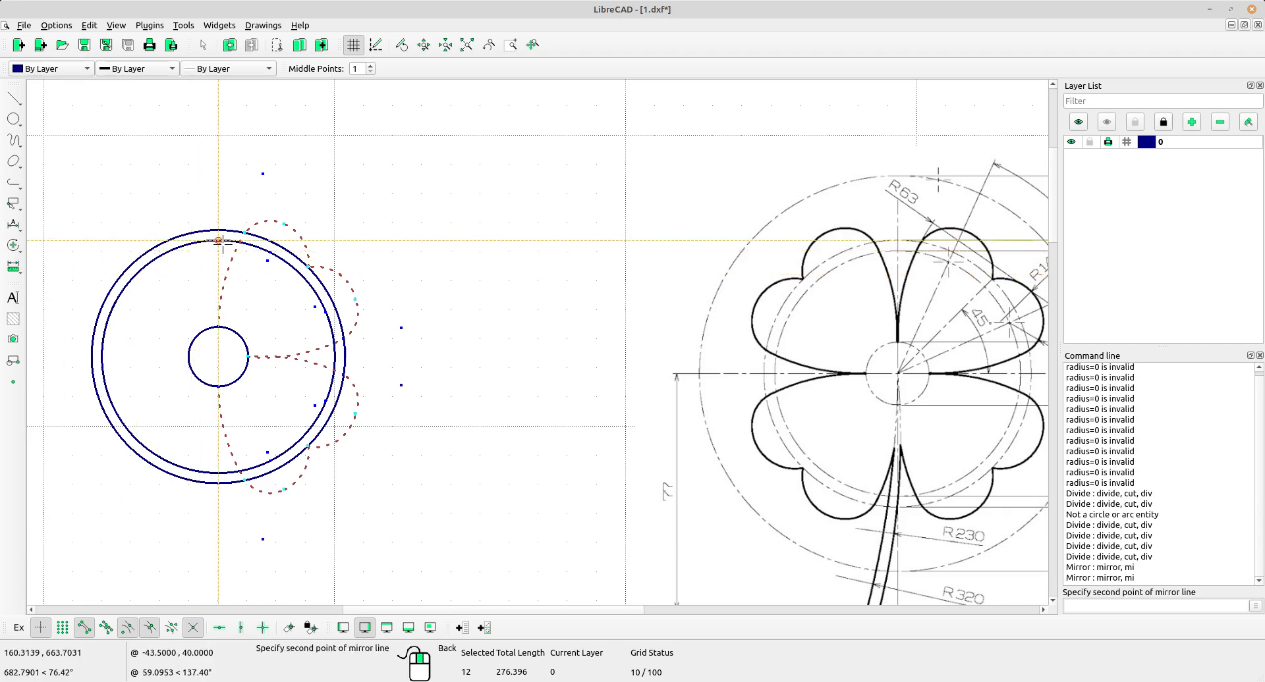
click(216, 473)
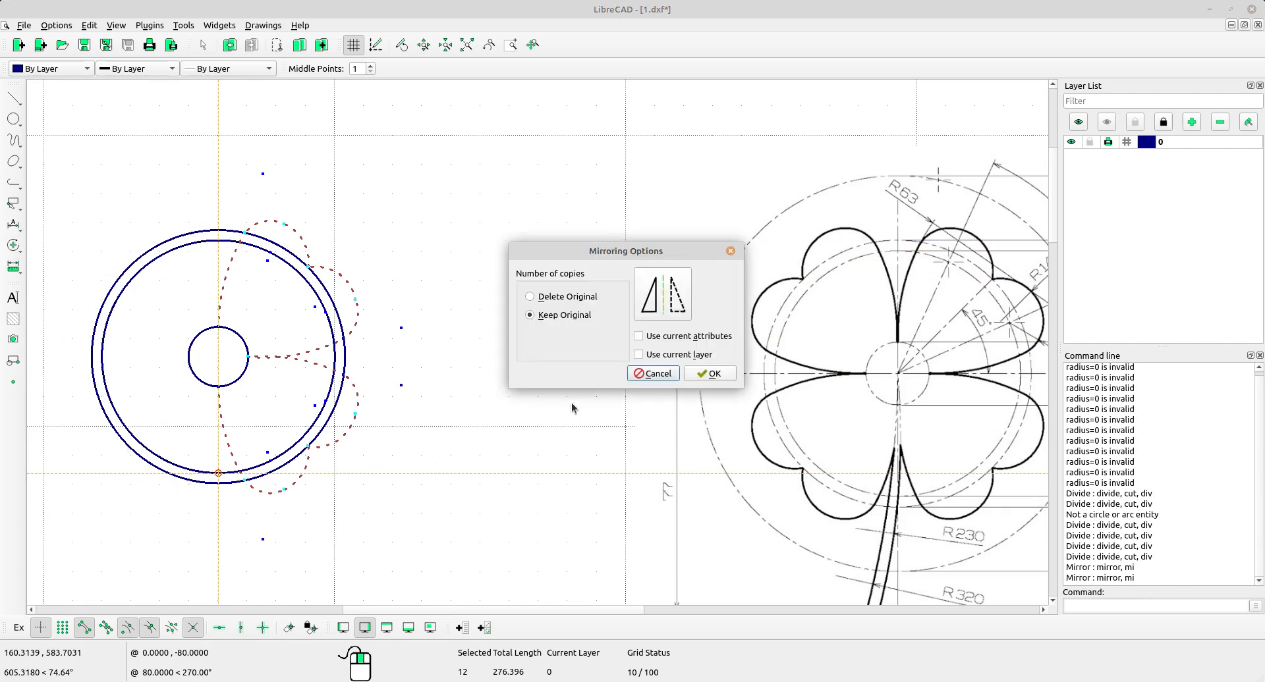
click(709, 373)
Step: Delete the two large concentric construction circles, keeping the small centre circle
scroll(387, 296, down, 3)
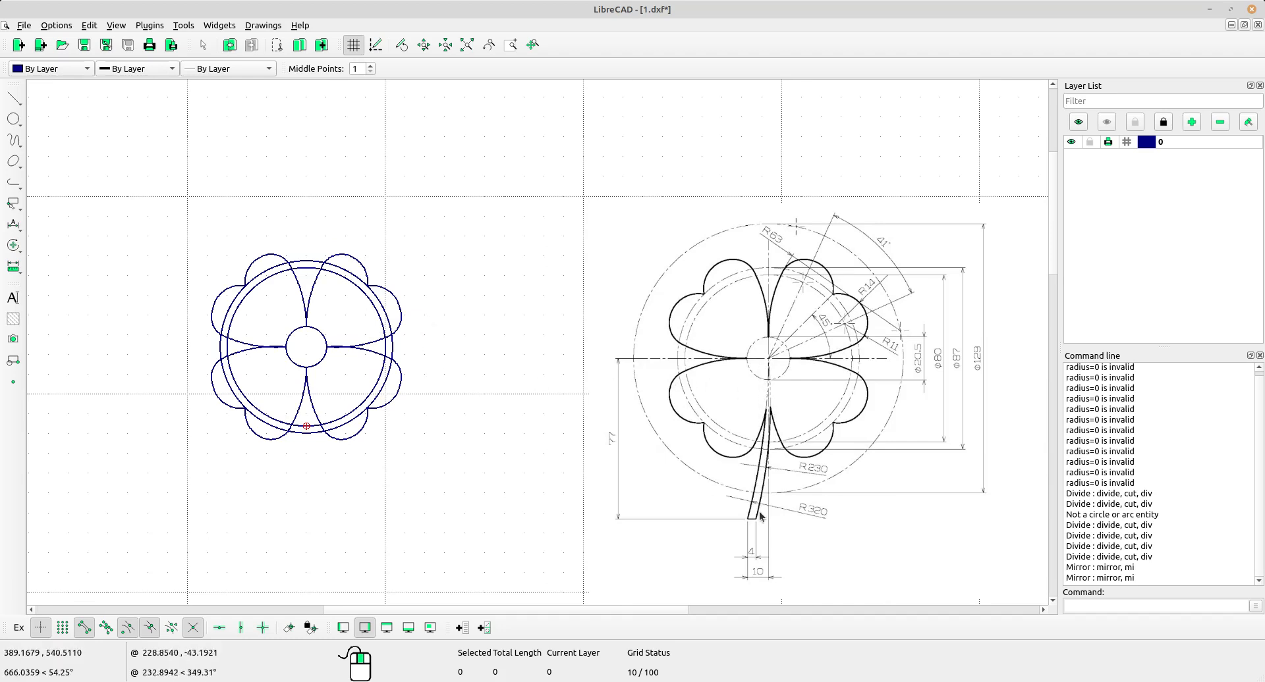
scroll(351, 429, up, 2)
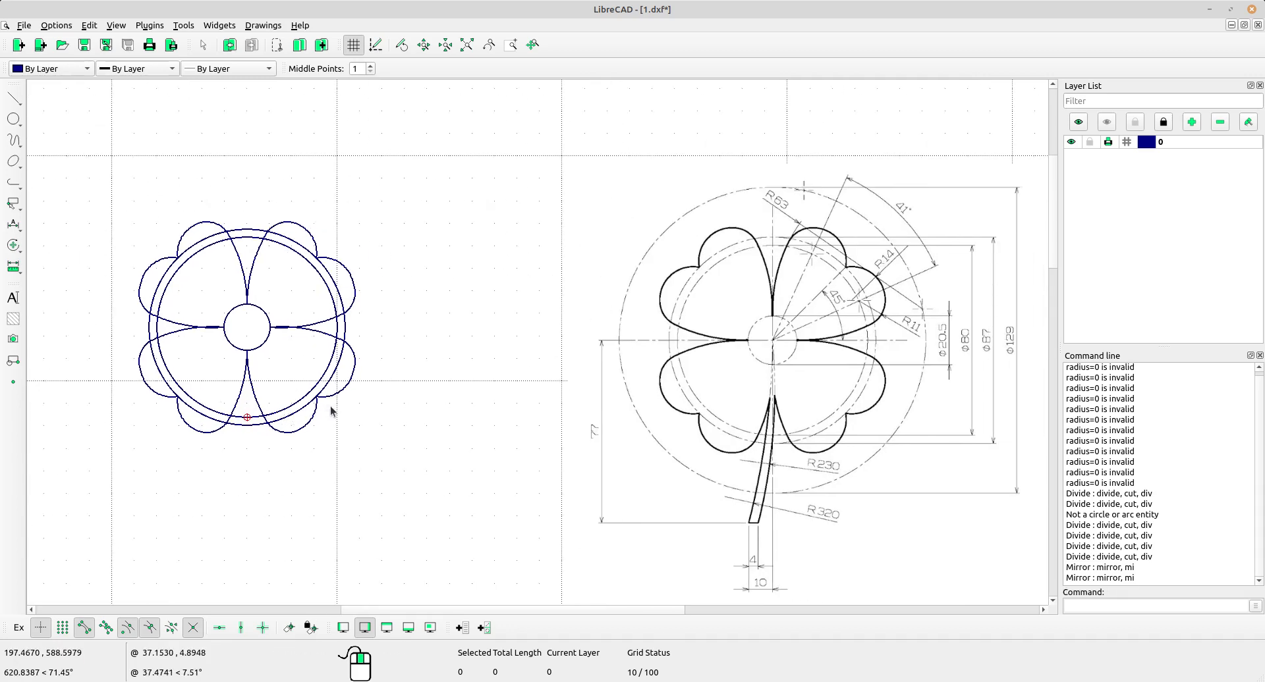
scroll(298, 374, up, 1)
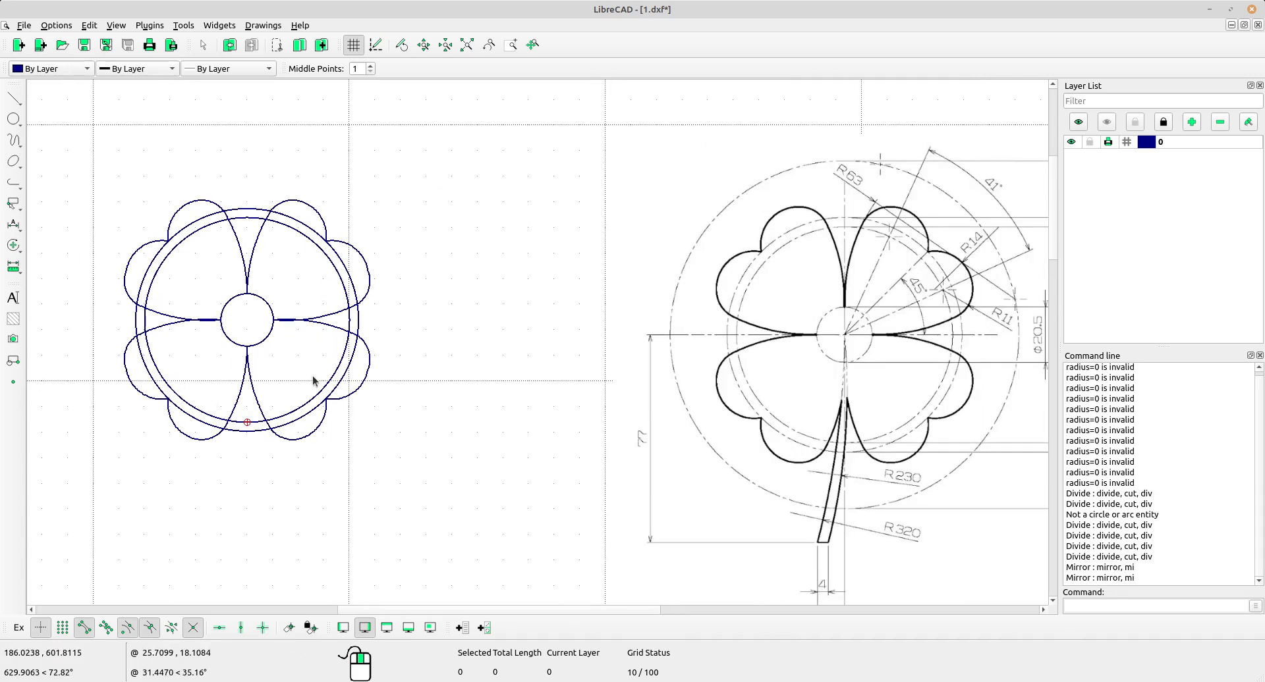
drag(355, 381, 332, 367)
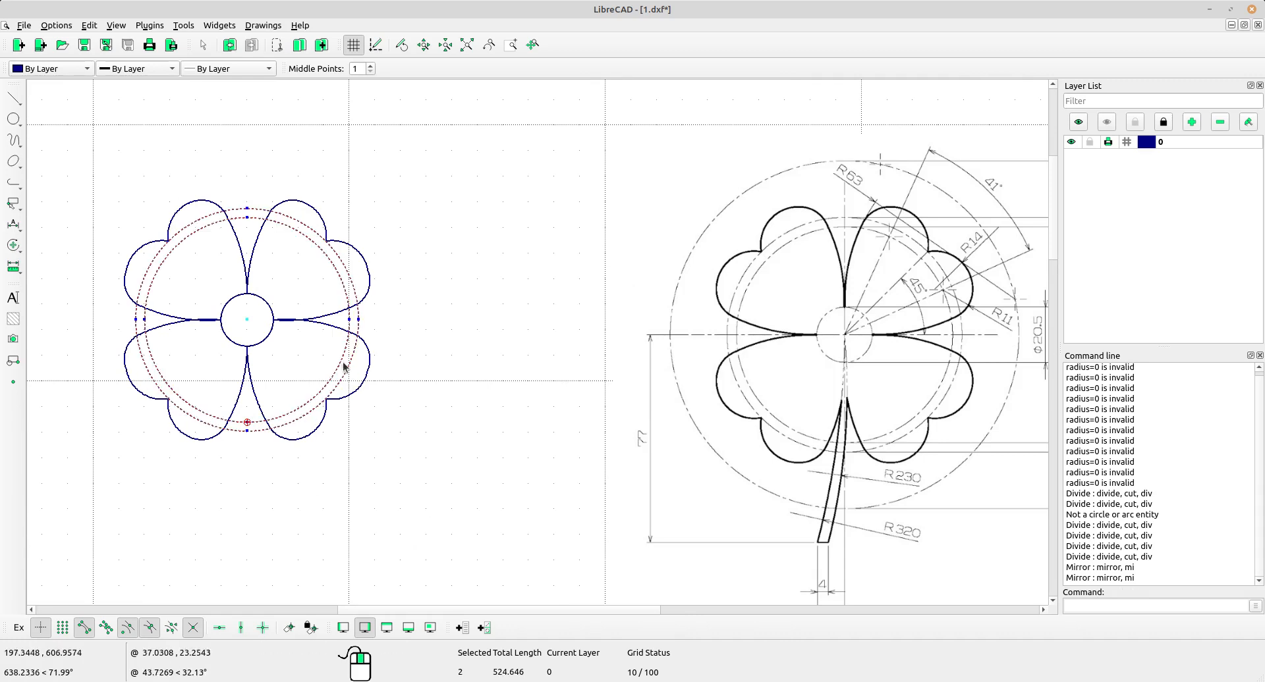
key(Delete)
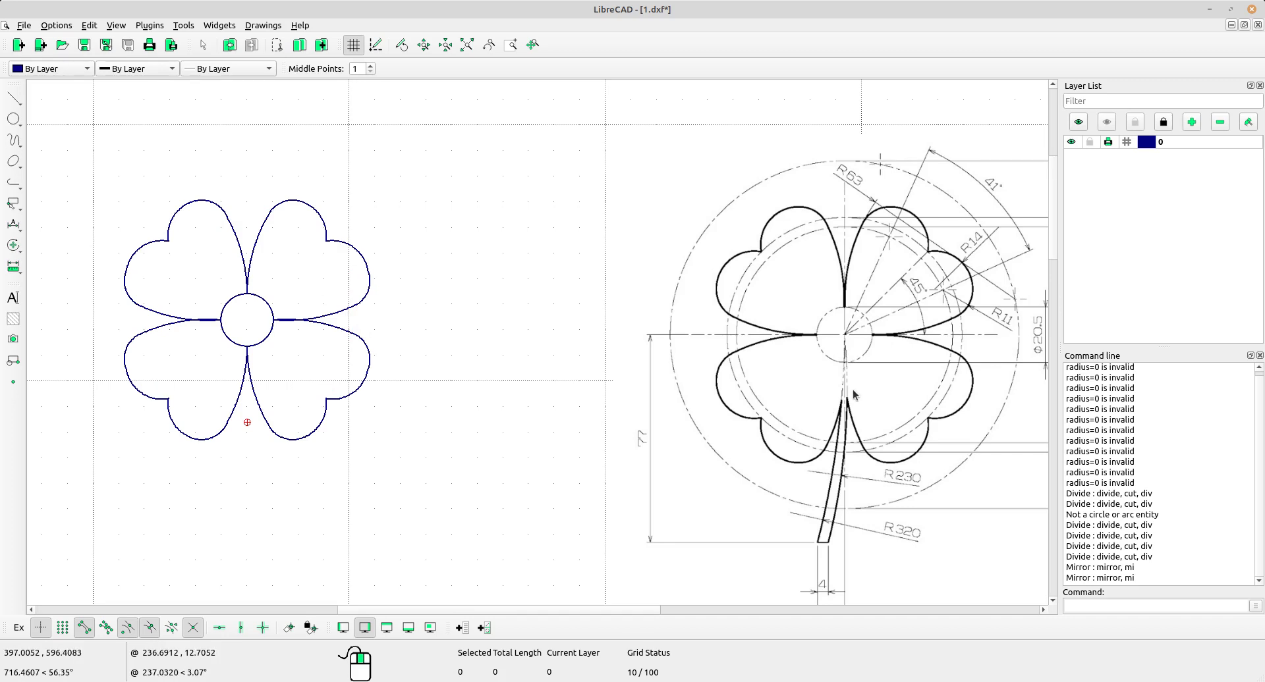
Step: Draw a vertical line of length 77 down from the small circle's centre, using End as the snap point
scroll(852, 385, down, 3)
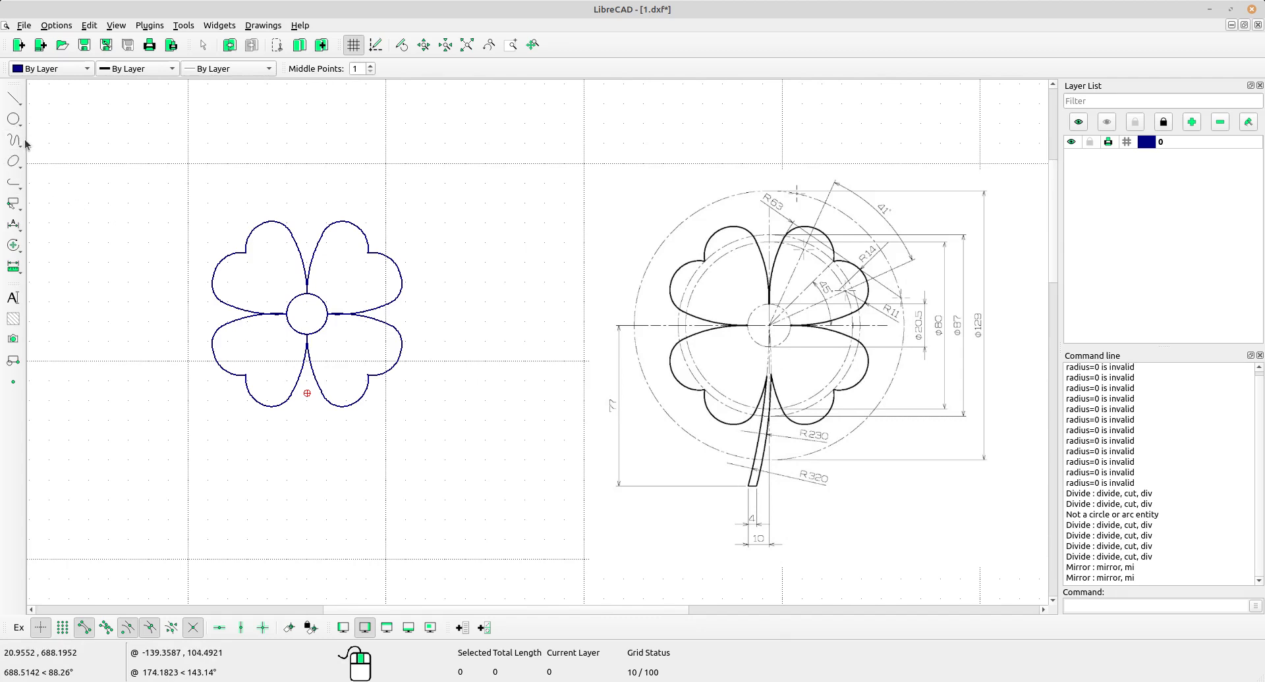
click(20, 103)
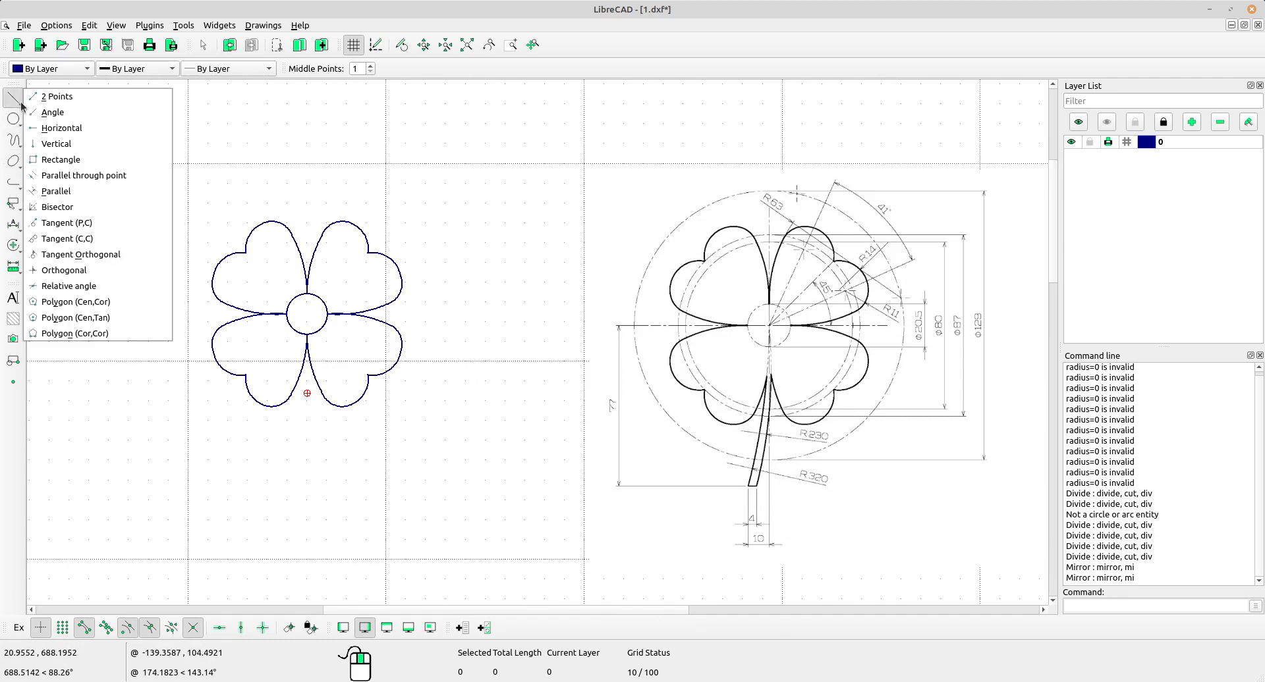
click(61, 127)
double_click(430, 71)
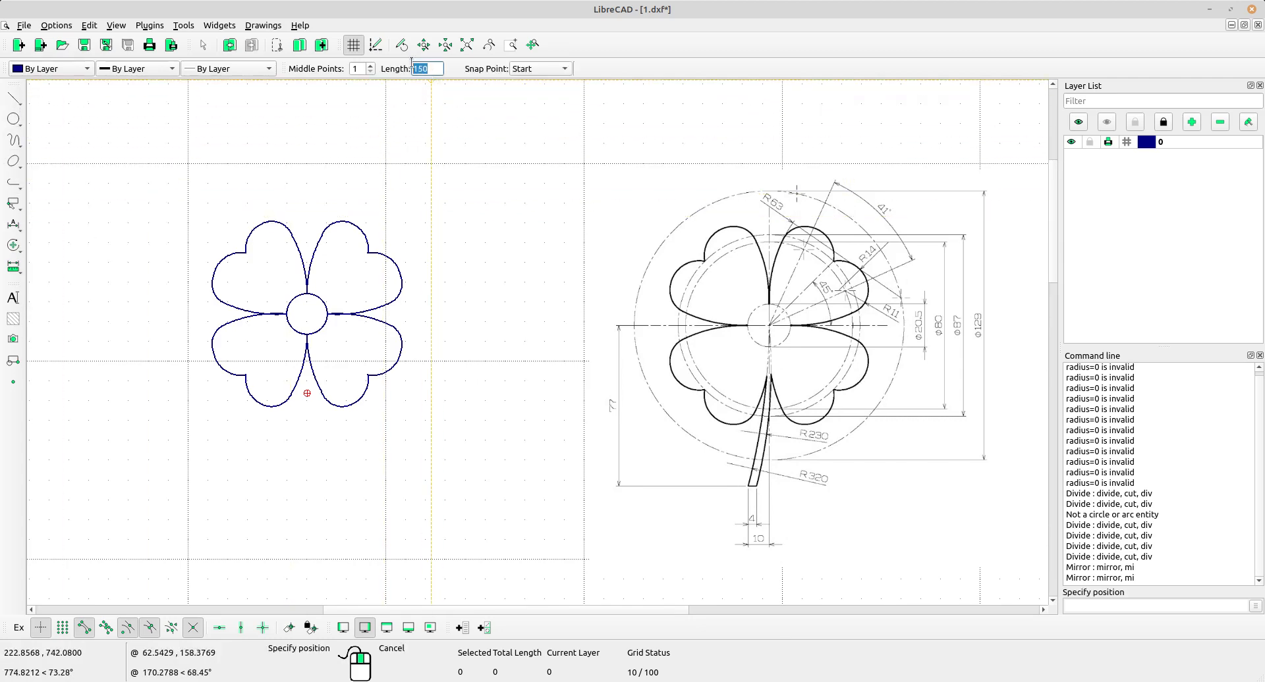
text(77)
click(540, 68)
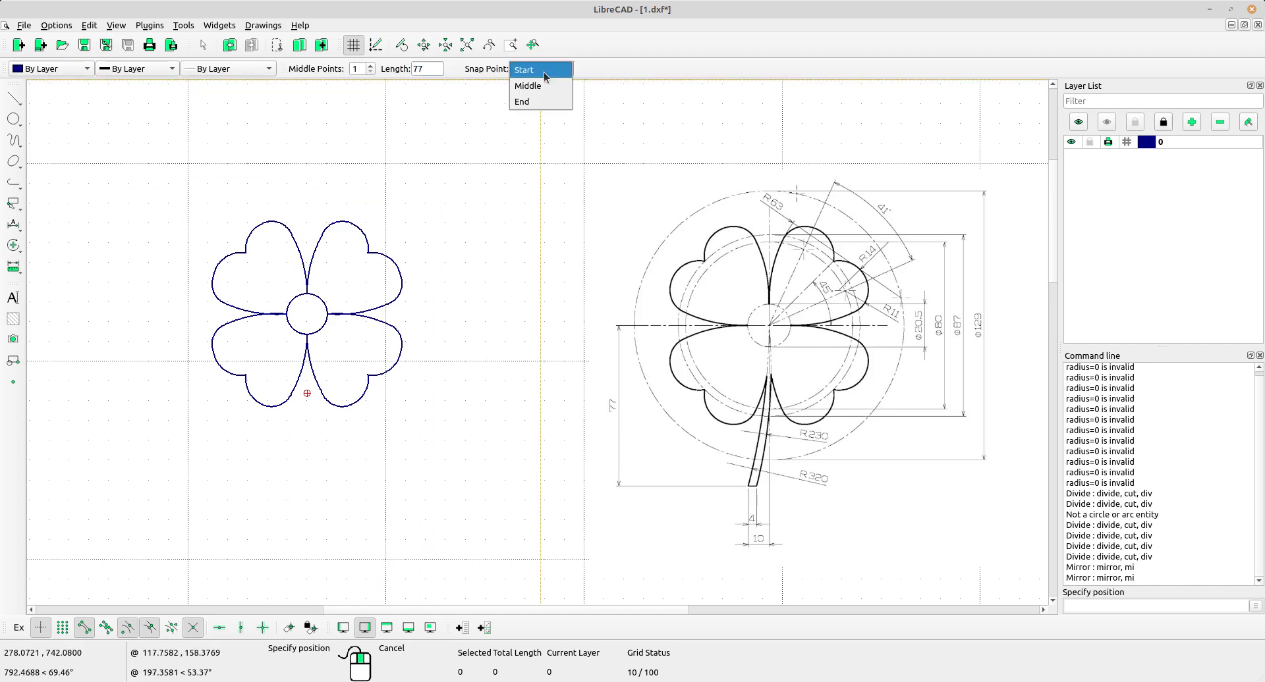
click(540, 102)
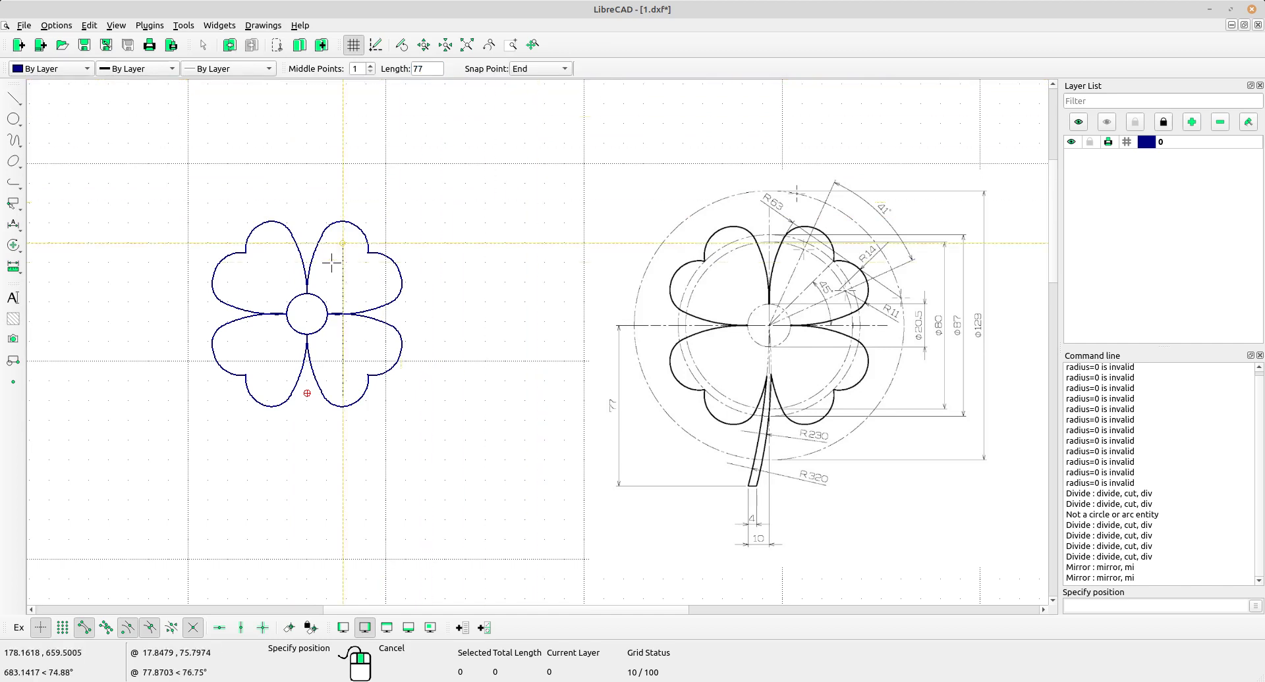
click(307, 315)
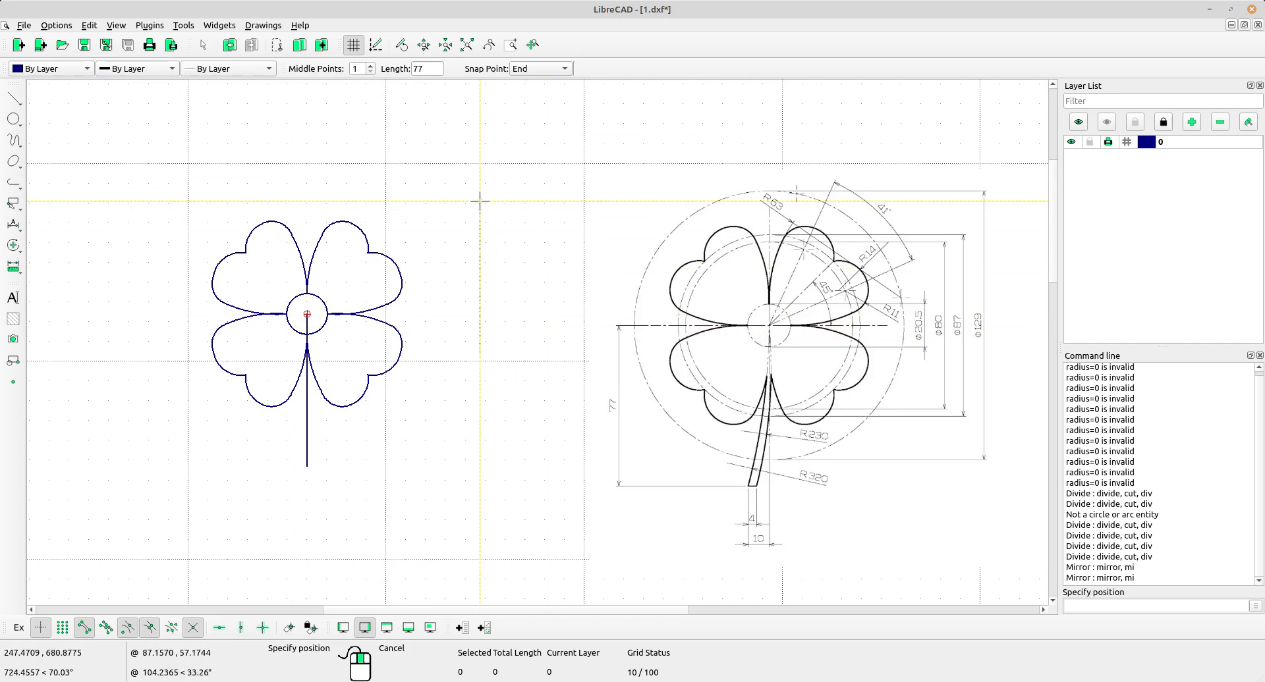
right_click(51, 135)
Step: Create a parallel of the vertical stem line at distance 10 on its left side
click(13, 99)
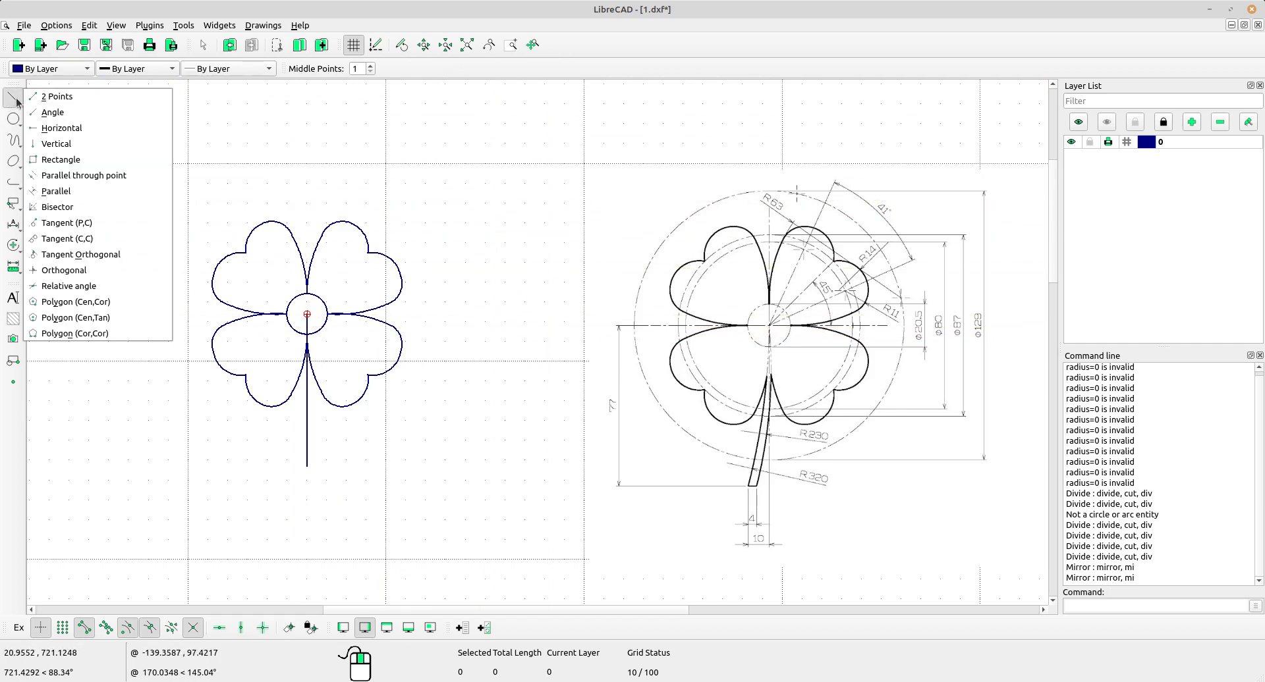
click(46, 191)
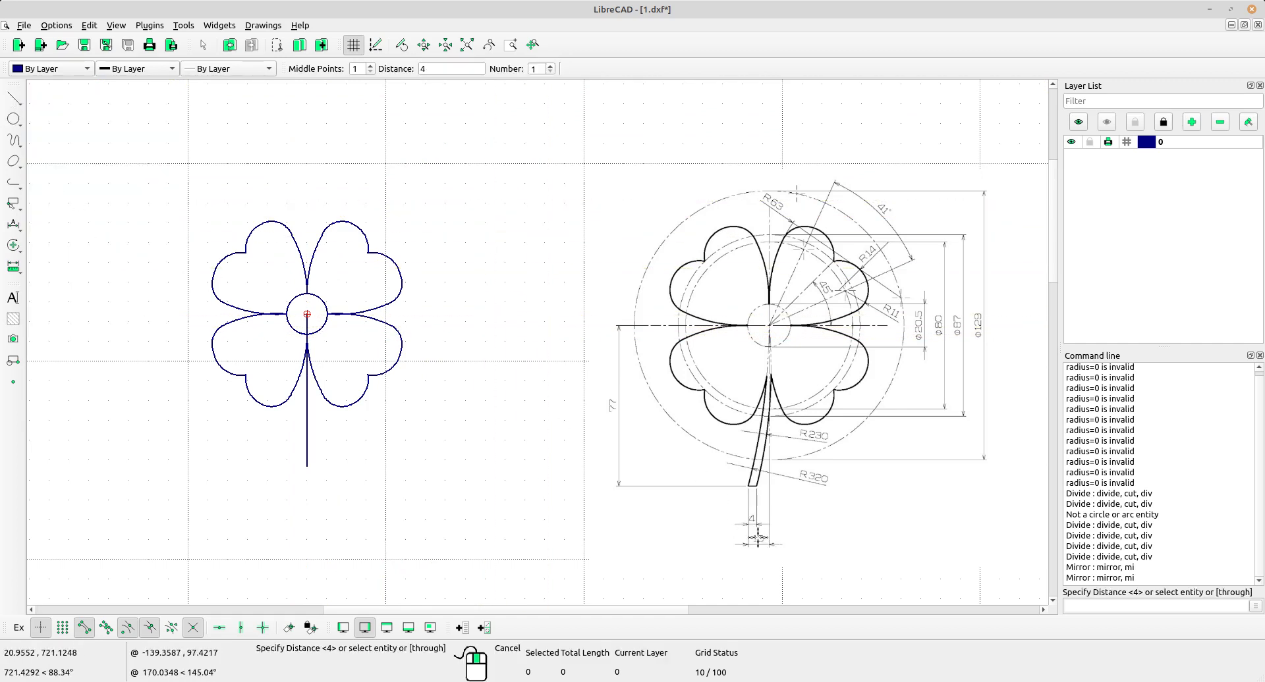
double_click(422, 68)
text(10)
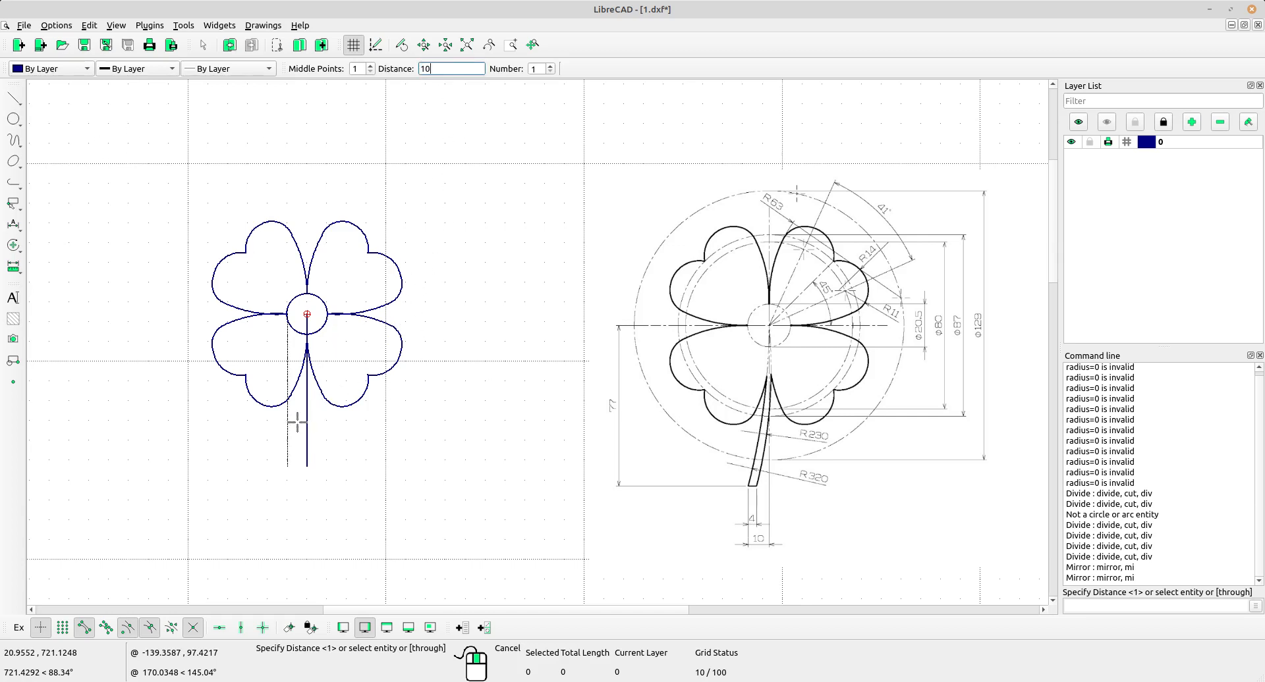
key(Return)
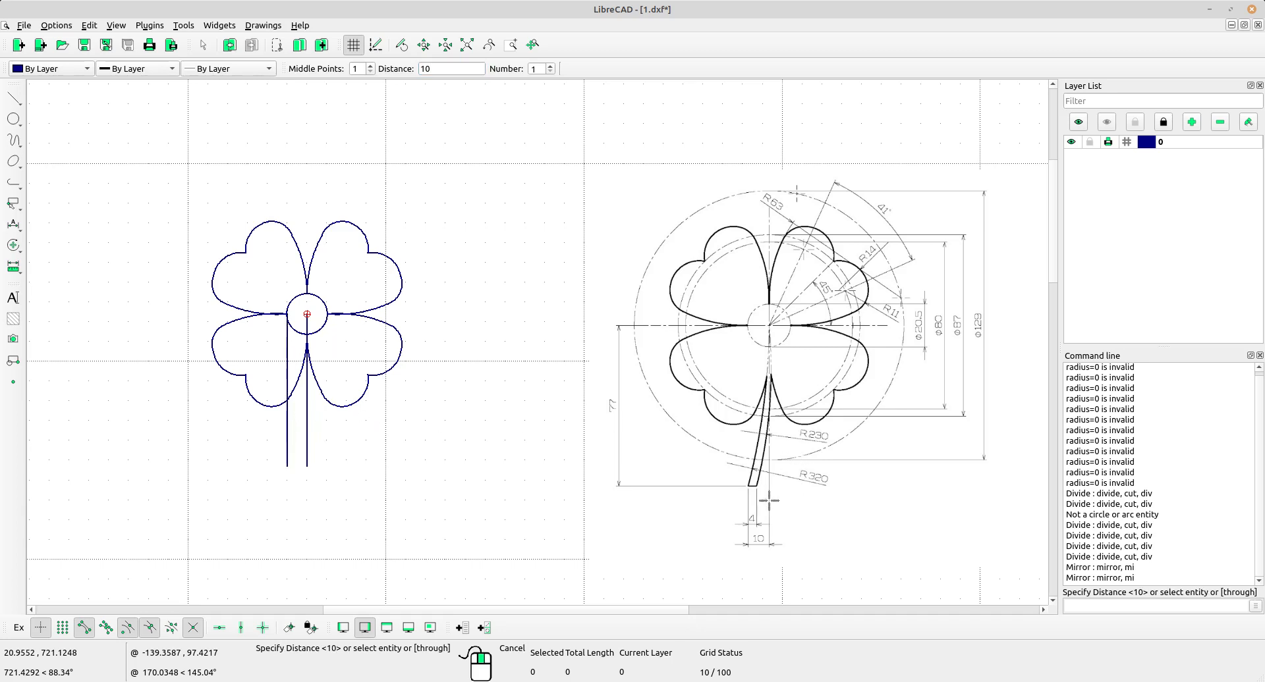
Step: Create a parallel of the left stem construction line at distance 4, towards the central axis
scroll(744, 493, up, 3)
scroll(744, 492, up, 1)
scroll(749, 454, down, 3)
middle_drag(504, 439, 545, 410)
click(428, 65)
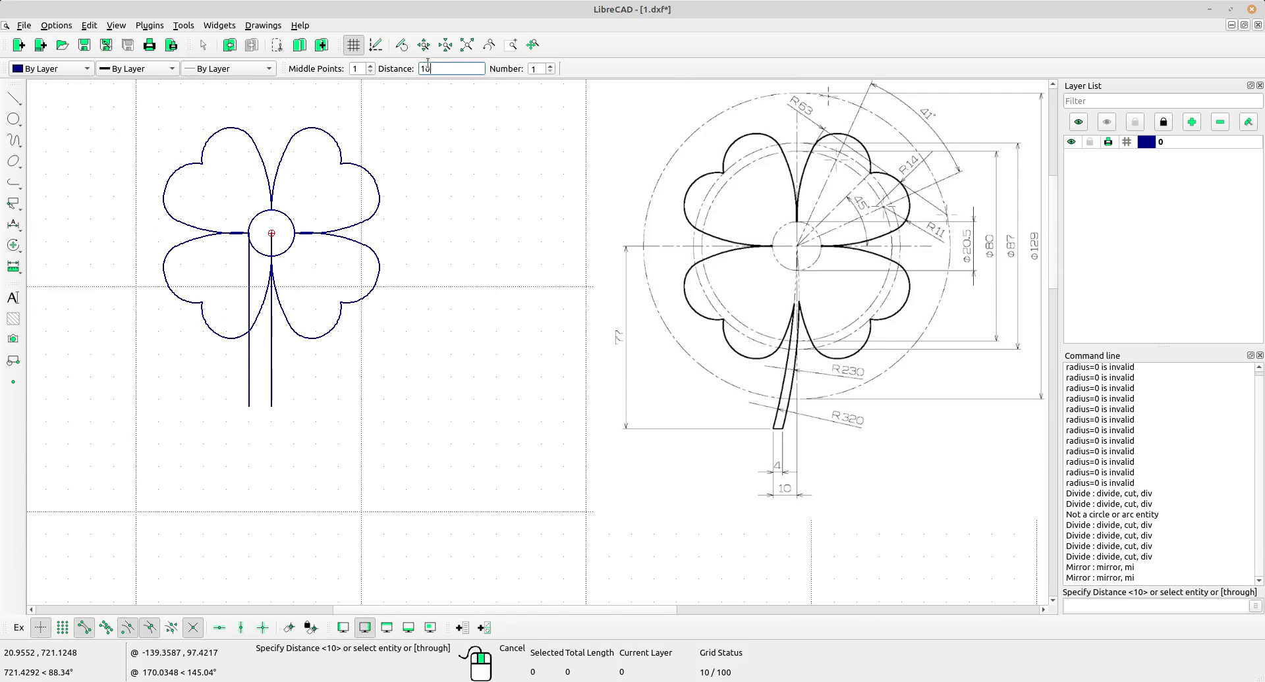
text(4)
scroll(315, 336, up, 3)
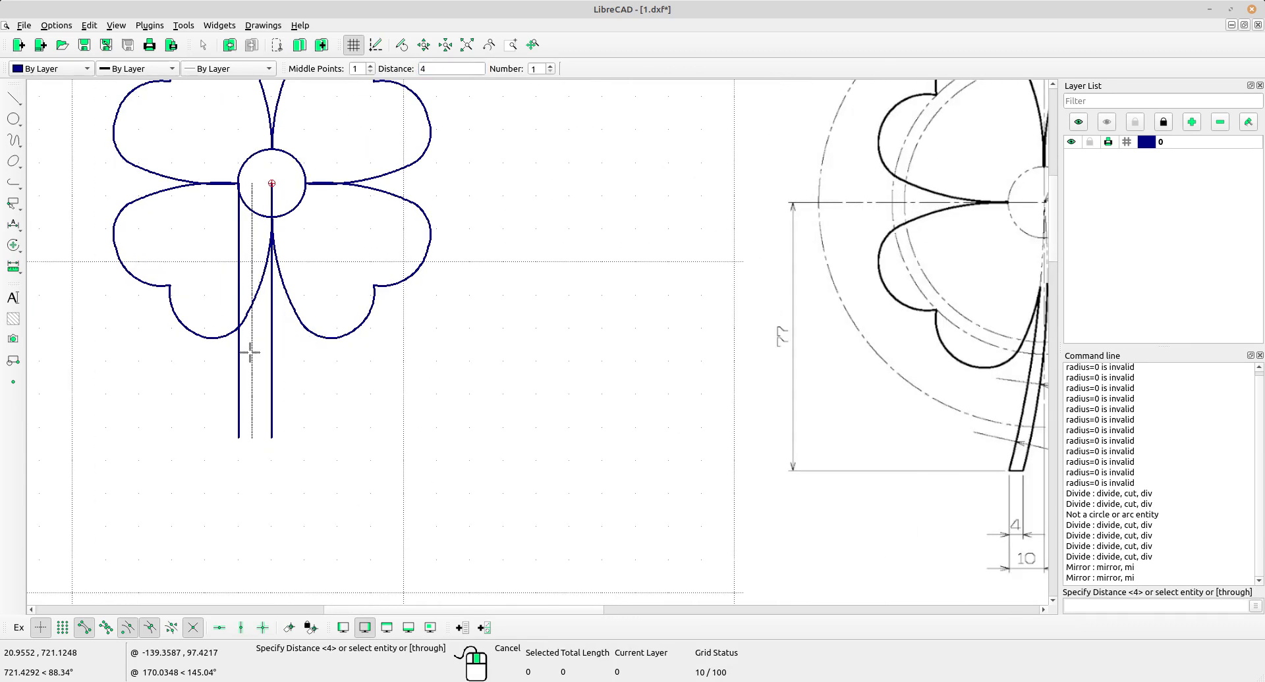
middle_drag(255, 367, 169, 375)
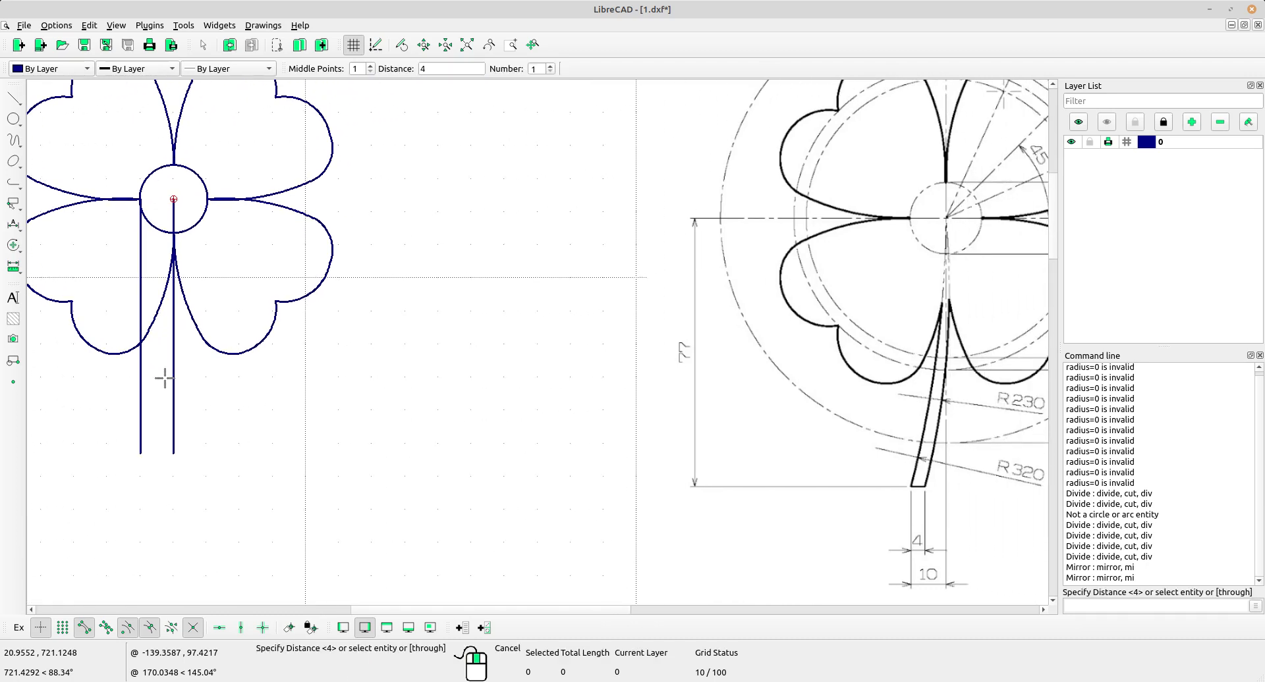
click(155, 374)
right_click(400, 262)
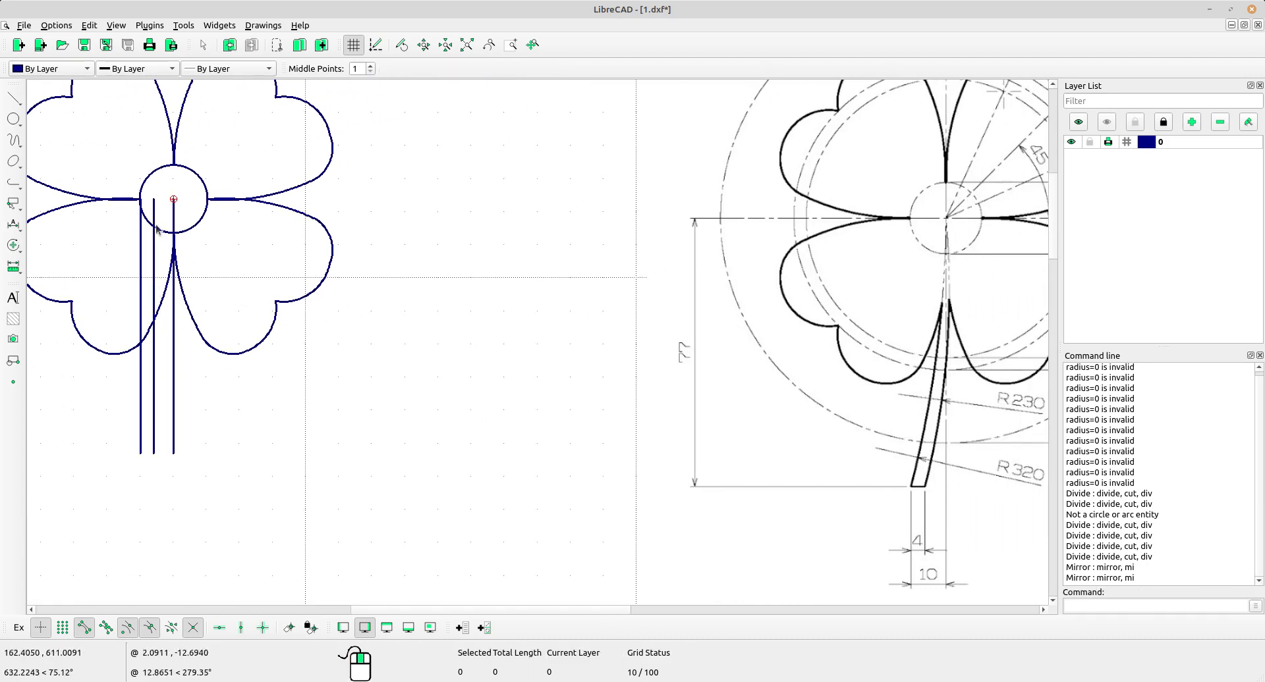
Step: Draw a short horizontal line joining the lower ends of the two left vertical stem construction lines
click(21, 104)
click(56, 97)
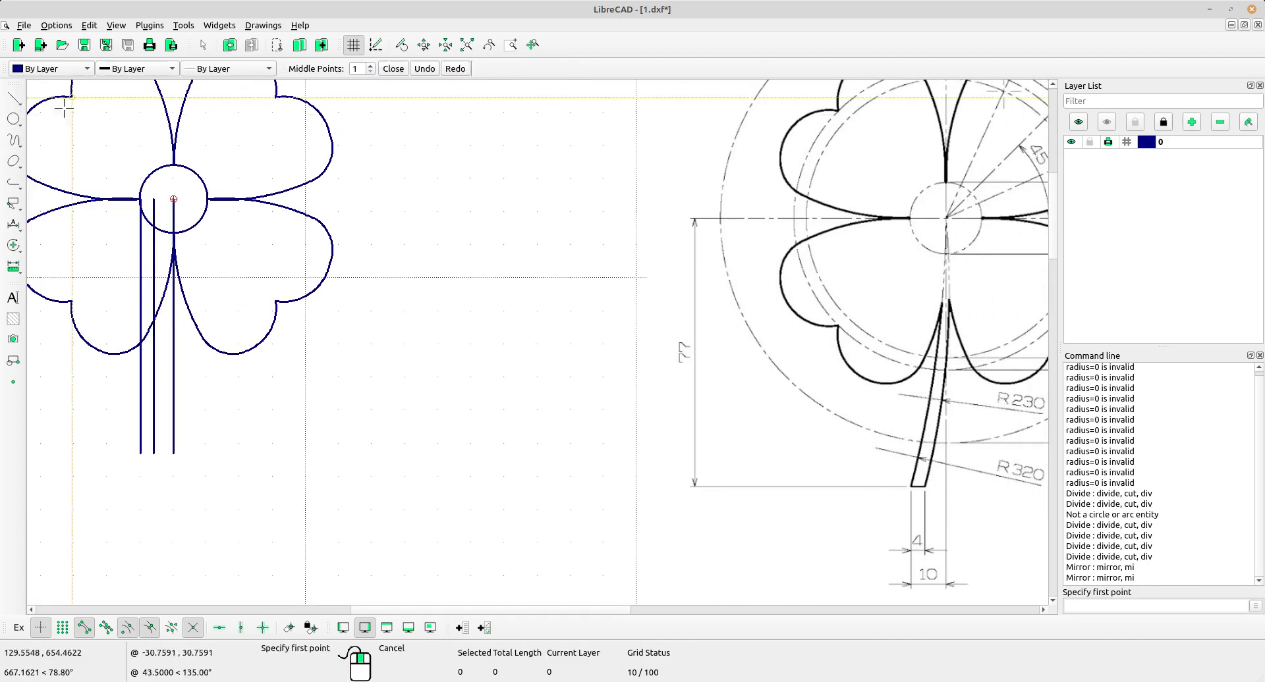
scroll(164, 455, up, 3)
click(164, 437)
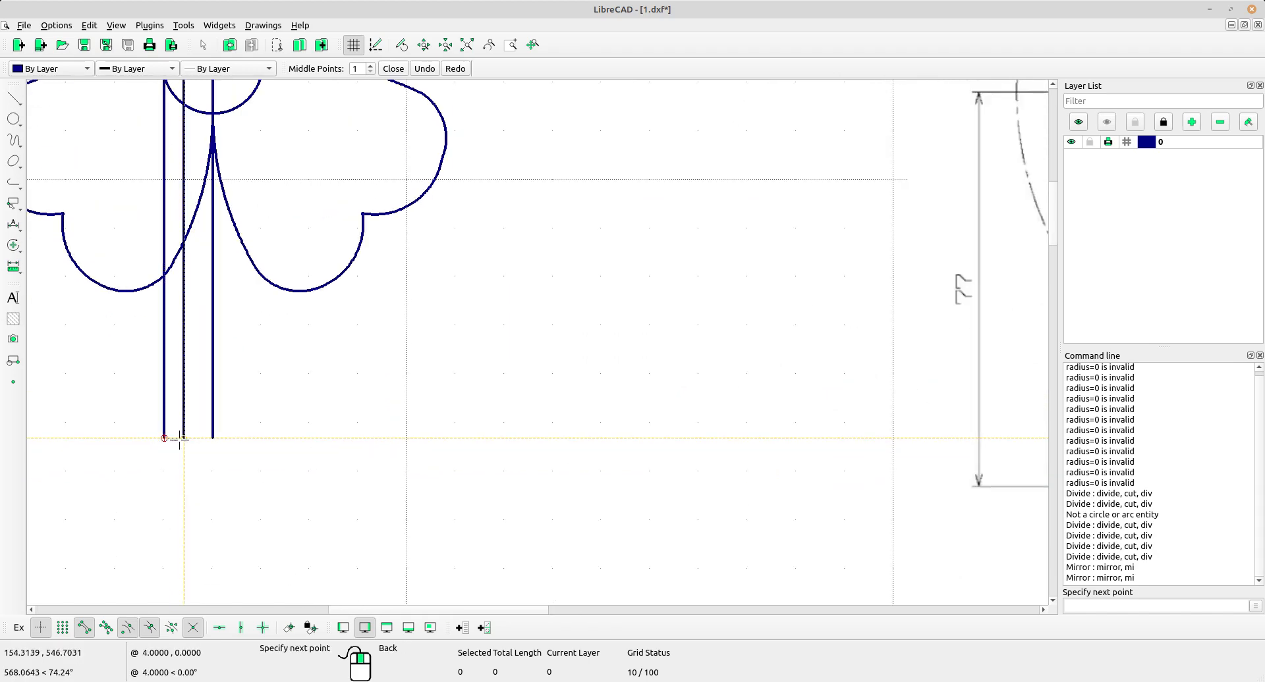
click(183, 437)
scroll(184, 437, down, 4)
middle_drag(419, 431, 336, 443)
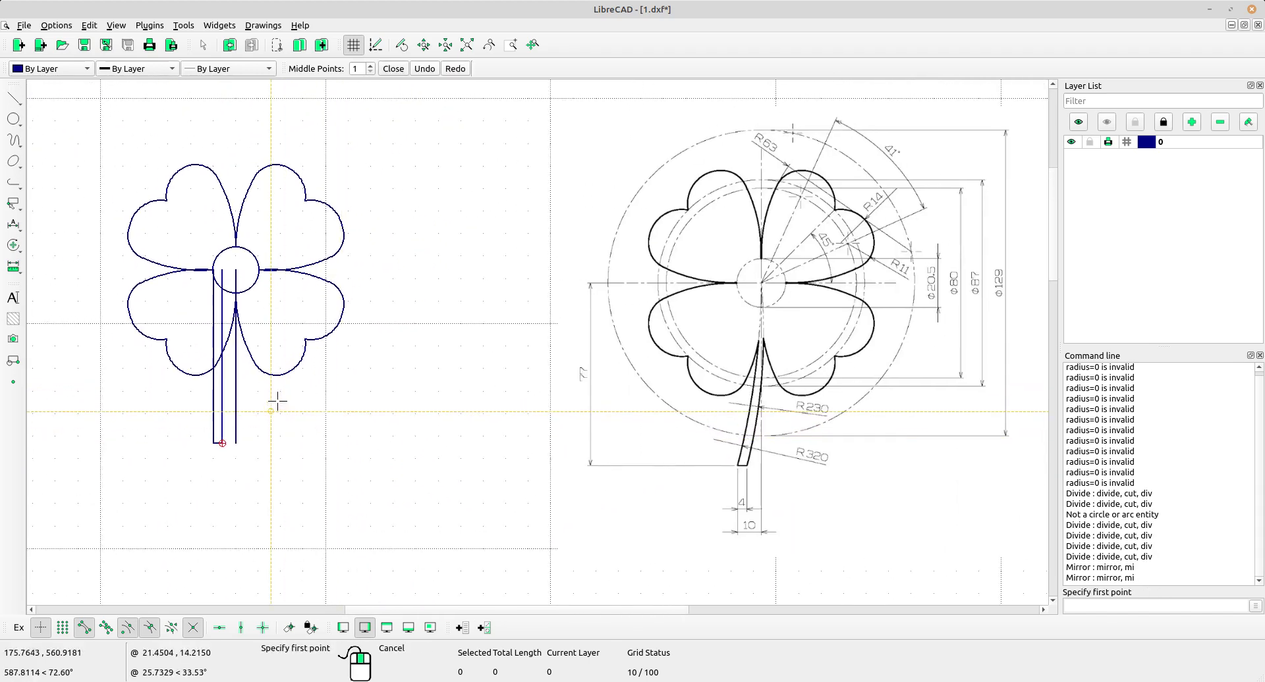
scroll(254, 401, up, 3)
right_click(308, 398)
Step: Delete the three vertical stem construction lines, keeping the short horizontal base line
drag(311, 398, 201, 393)
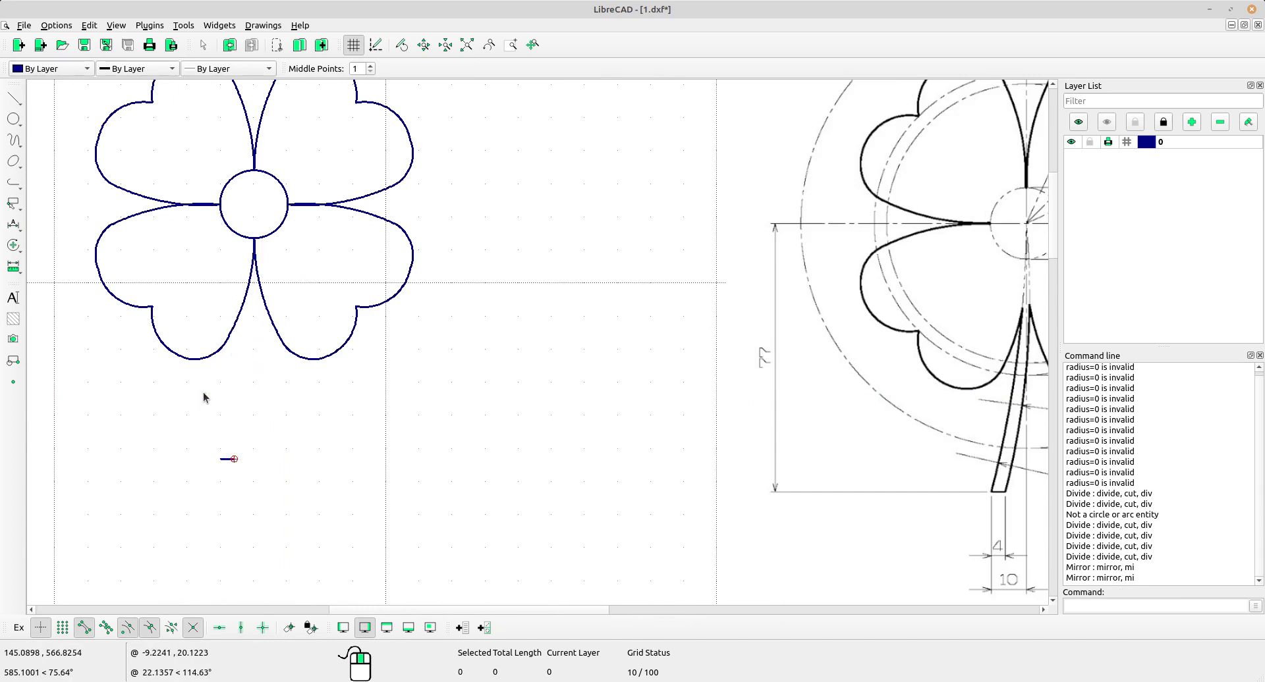
scroll(207, 391, down, 2)
middle_drag(382, 419, 336, 428)
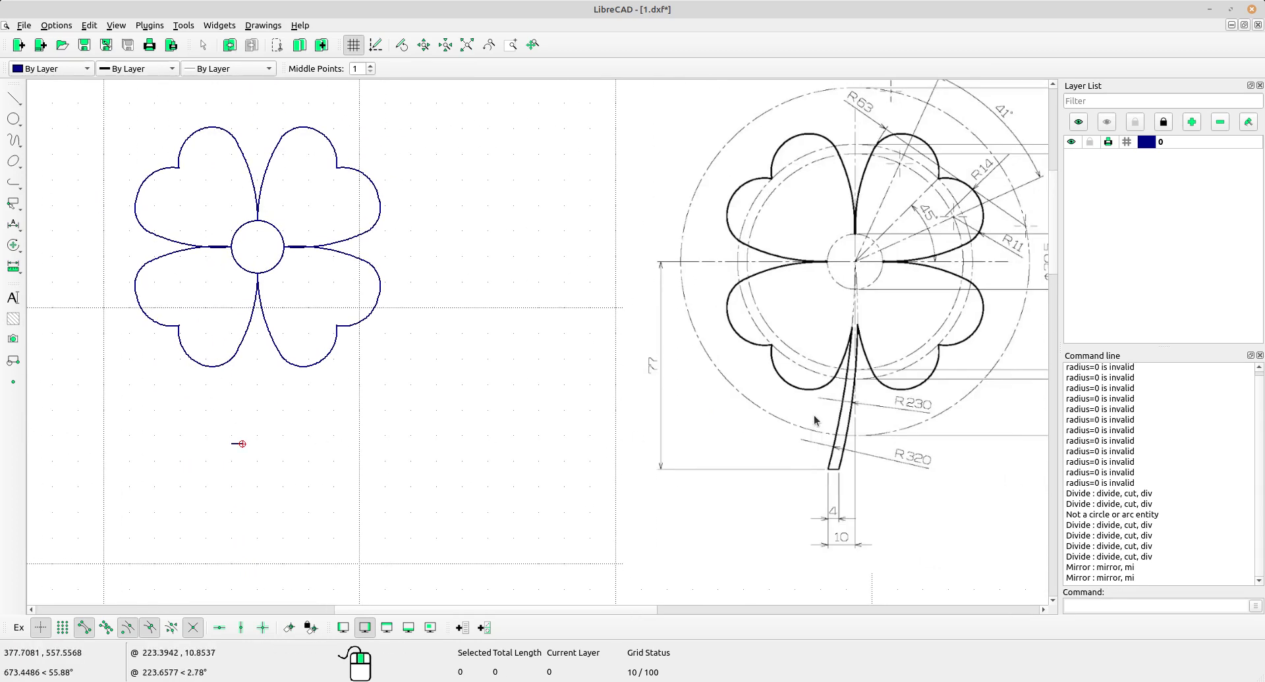
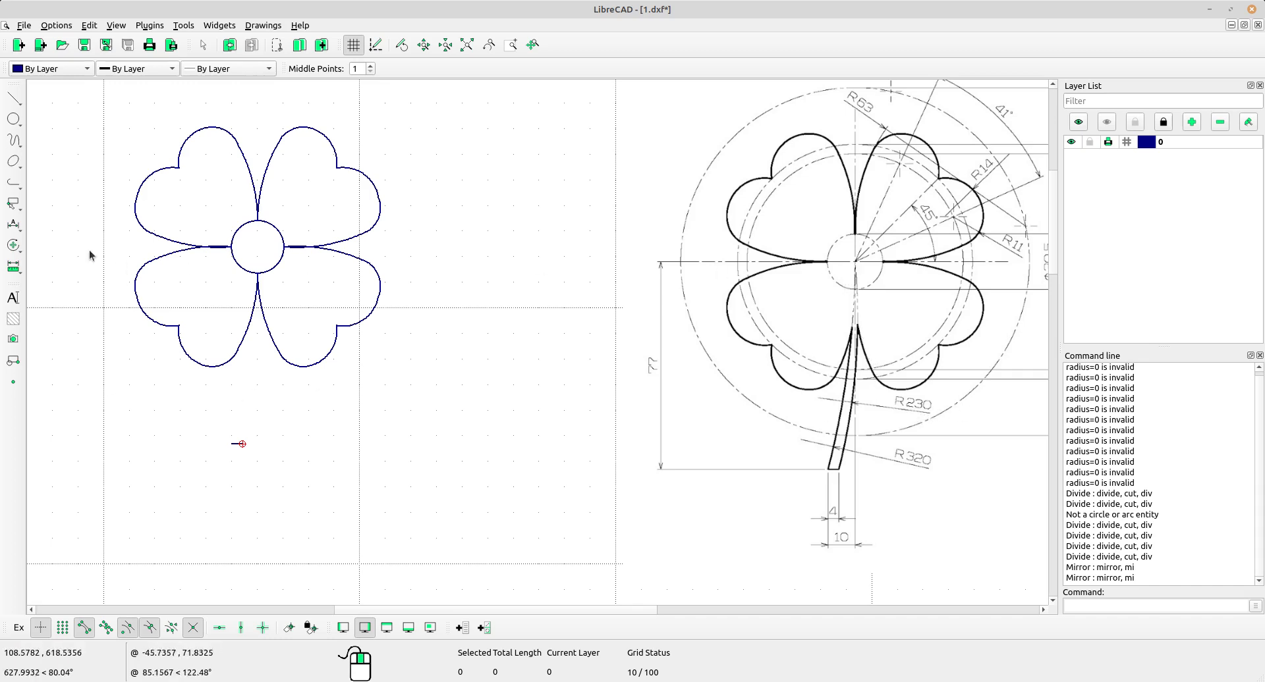
Step: Draw a two-point circle of radius 320 through the base line's left end and the clover's centre, with its centre to the left
click(13, 119)
click(90, 150)
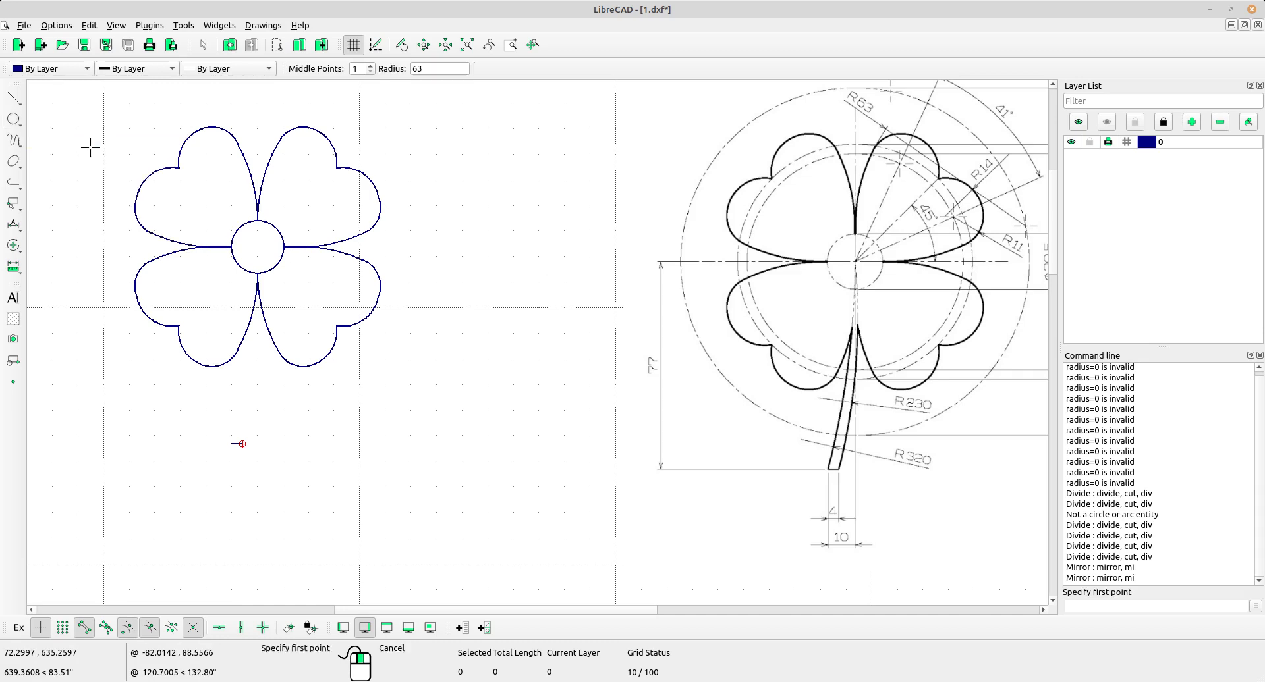
click(423, 67)
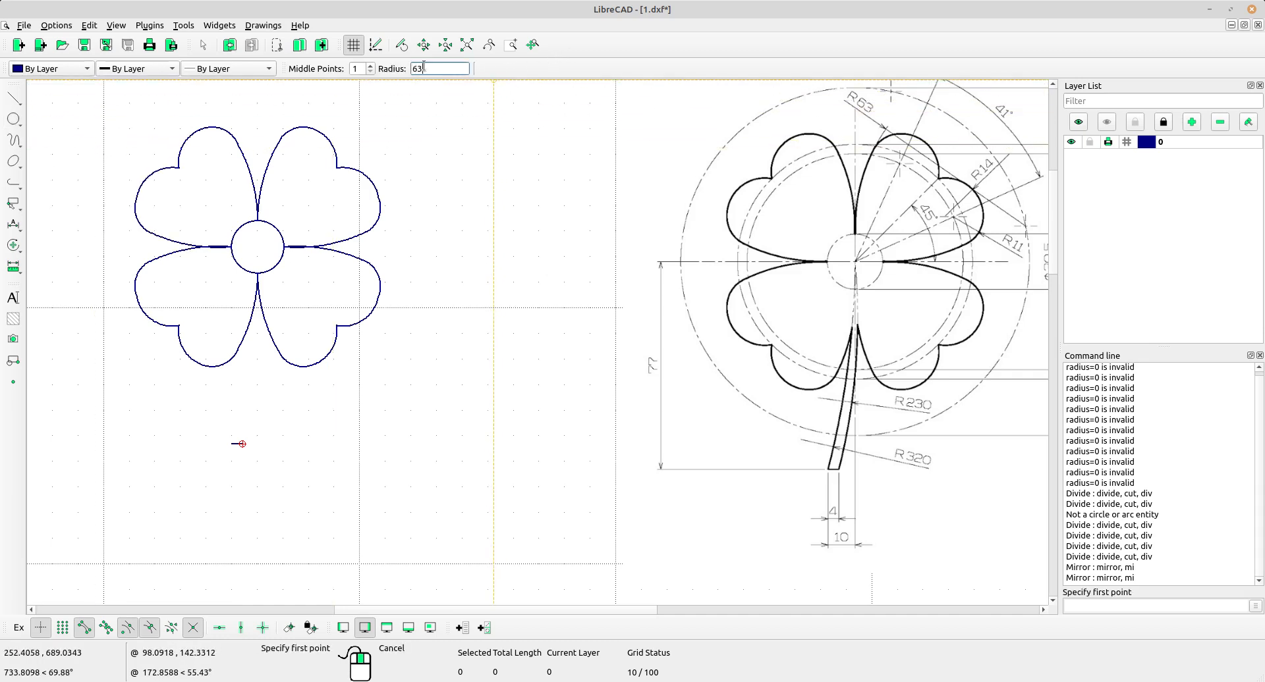
double_click(423, 66)
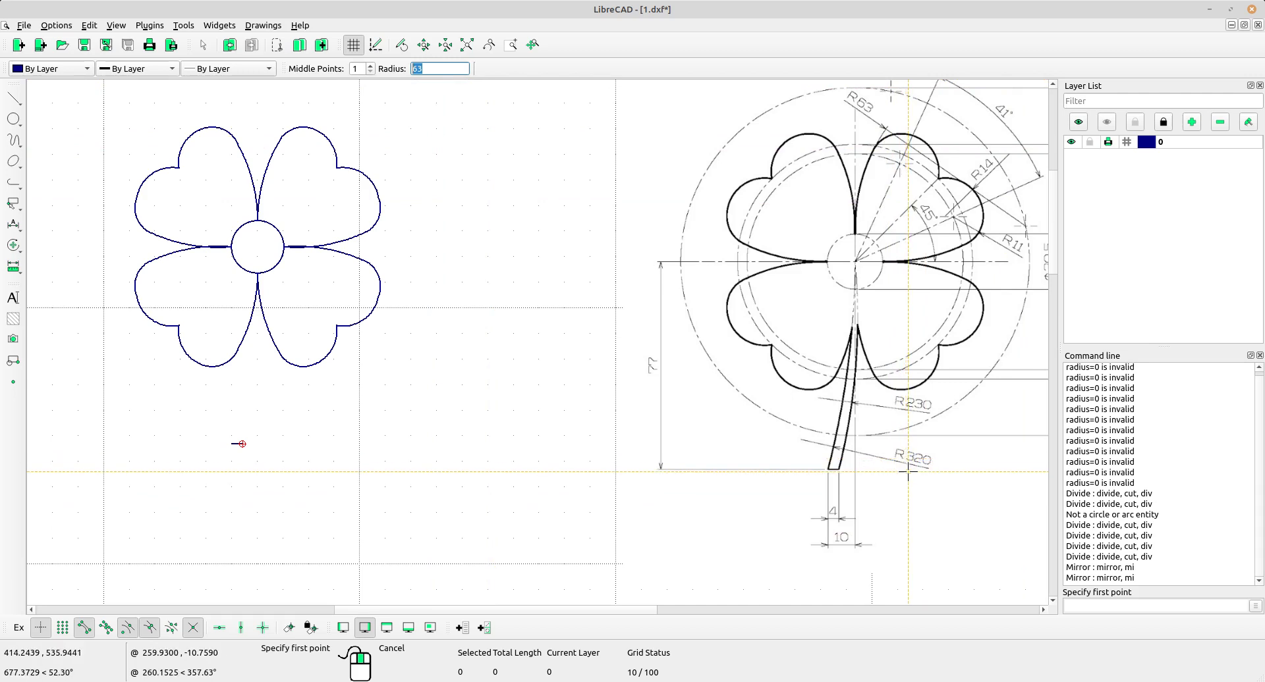
text(320)
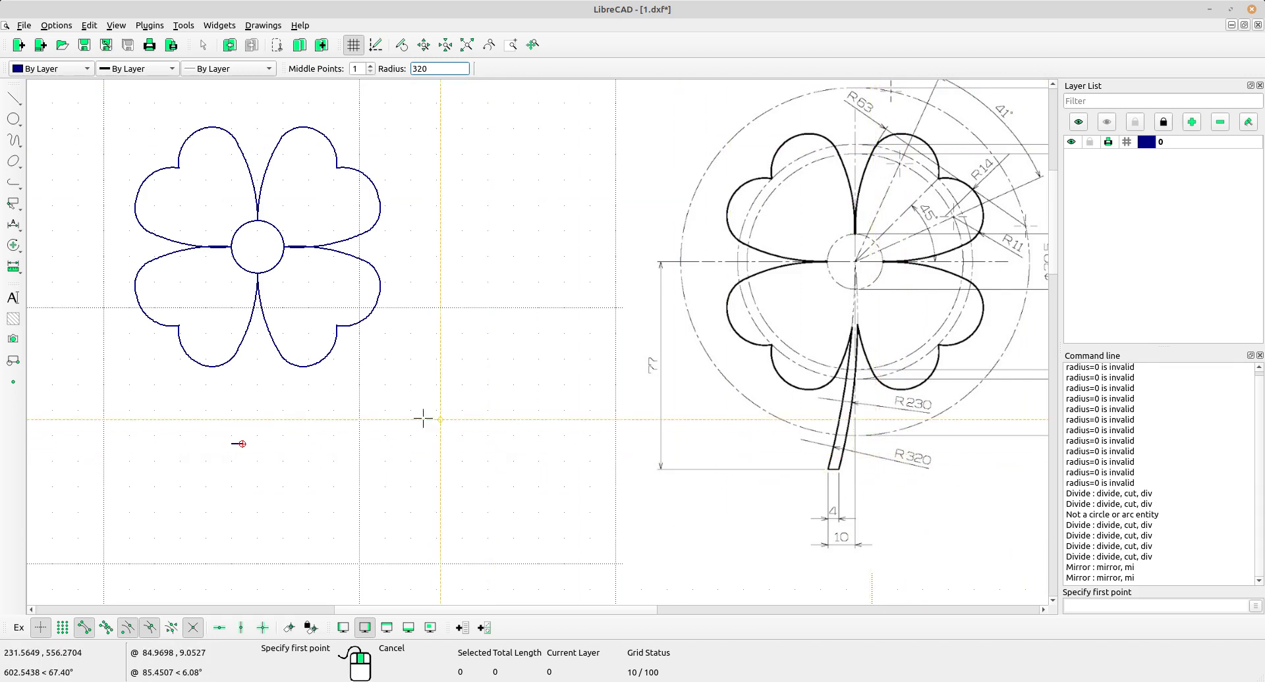
click(227, 444)
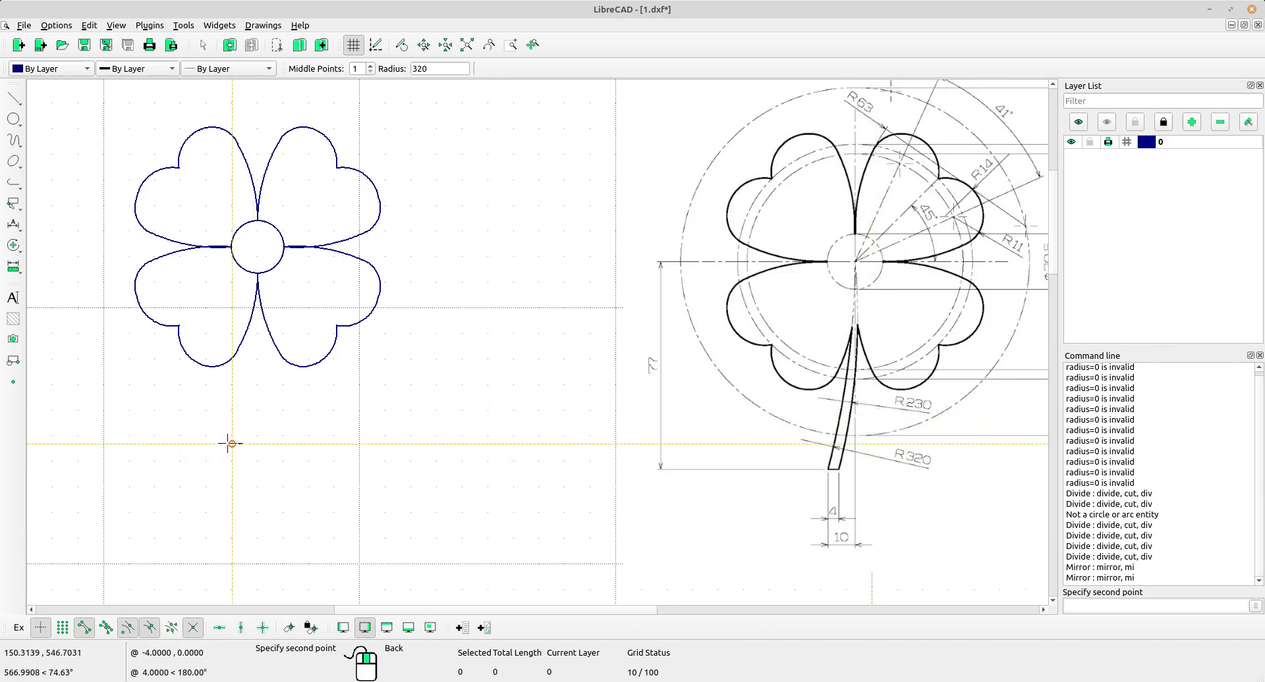
click(257, 247)
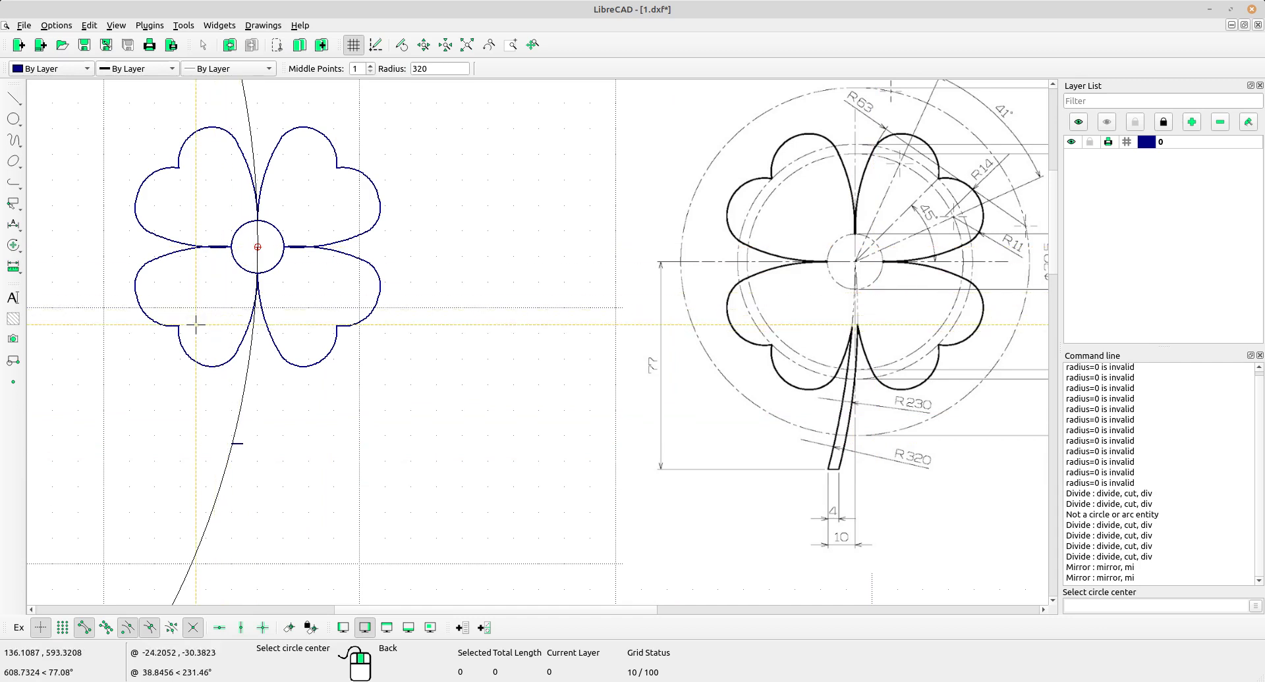
right_click(200, 310)
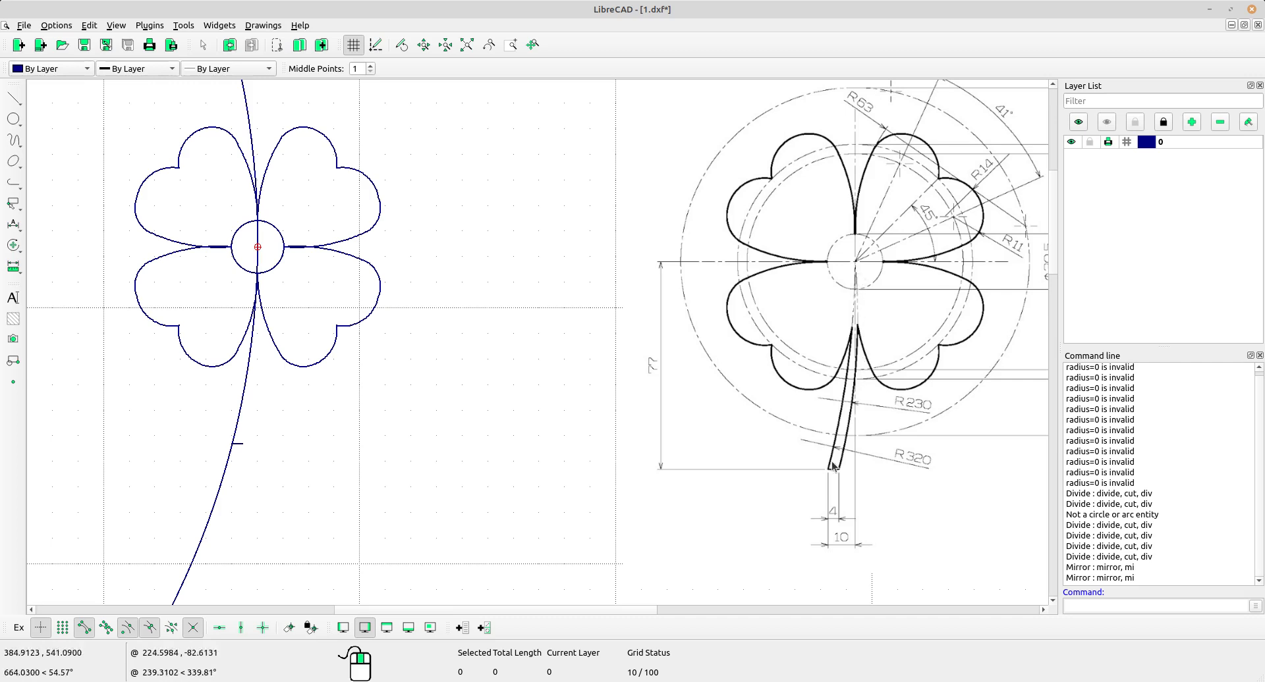
Step: Draw a two-point circle of radius 230 through the base line's right end and the clover's centre, with its centre to the left
click(22, 125)
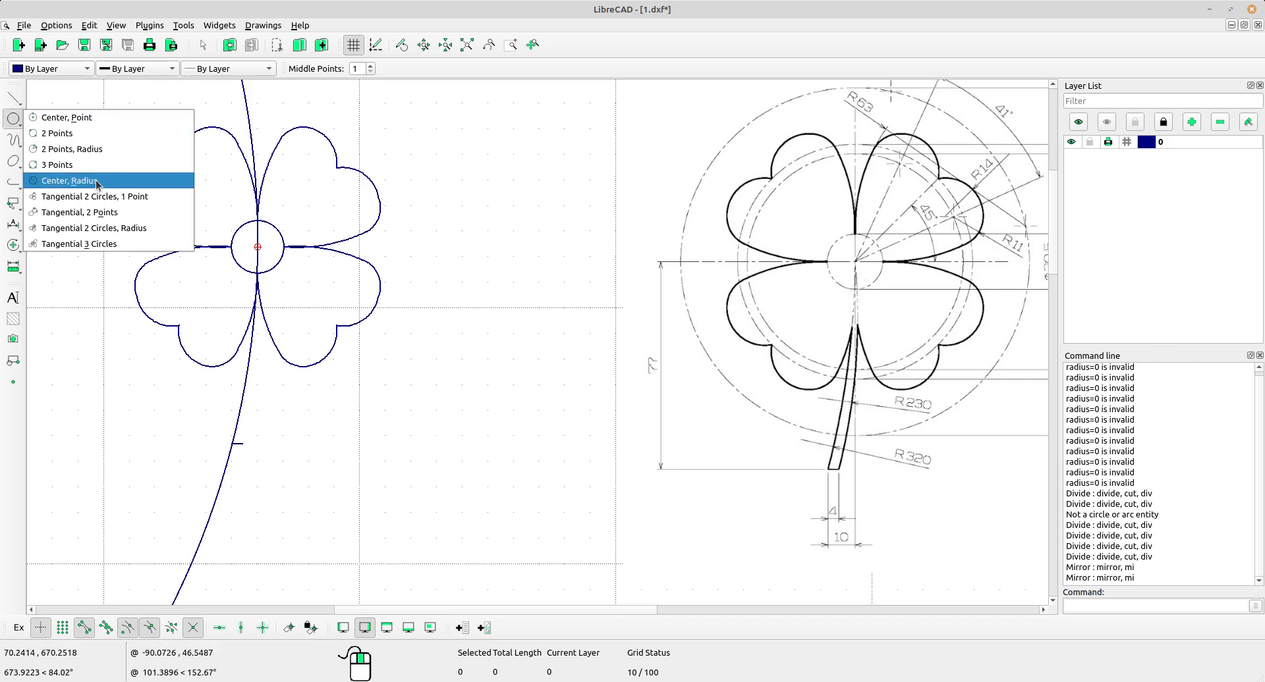
click(91, 150)
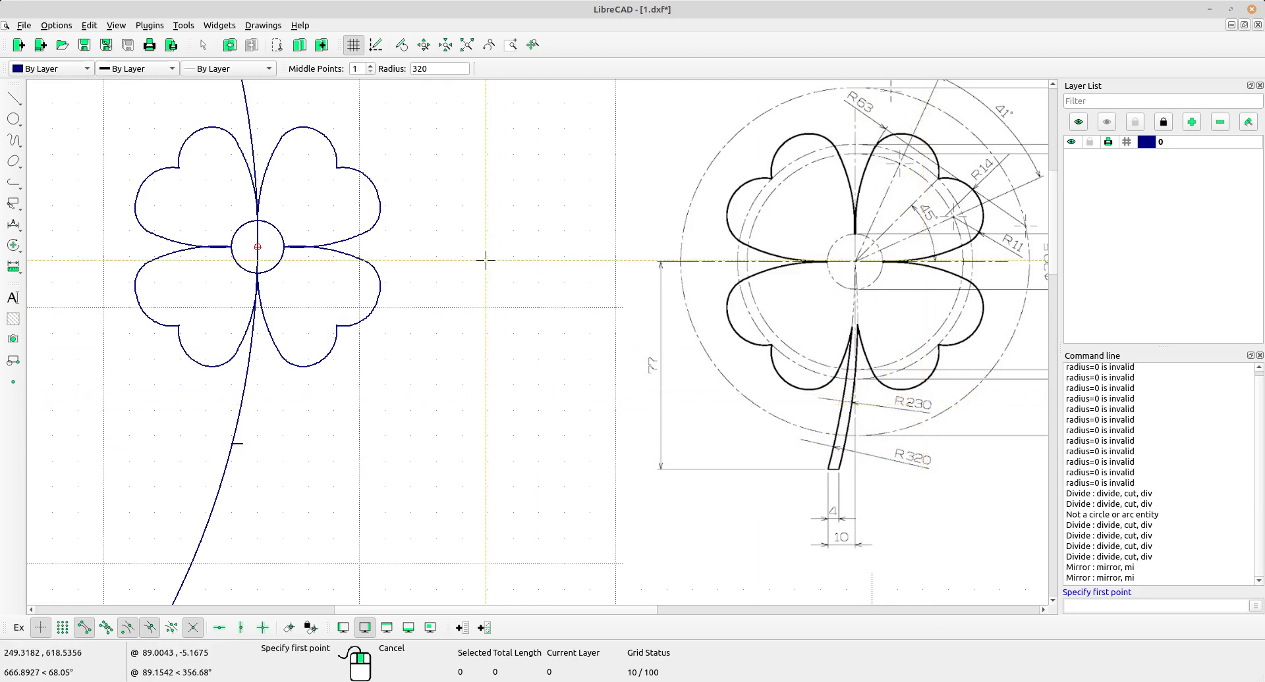
double_click(428, 69)
text(23)
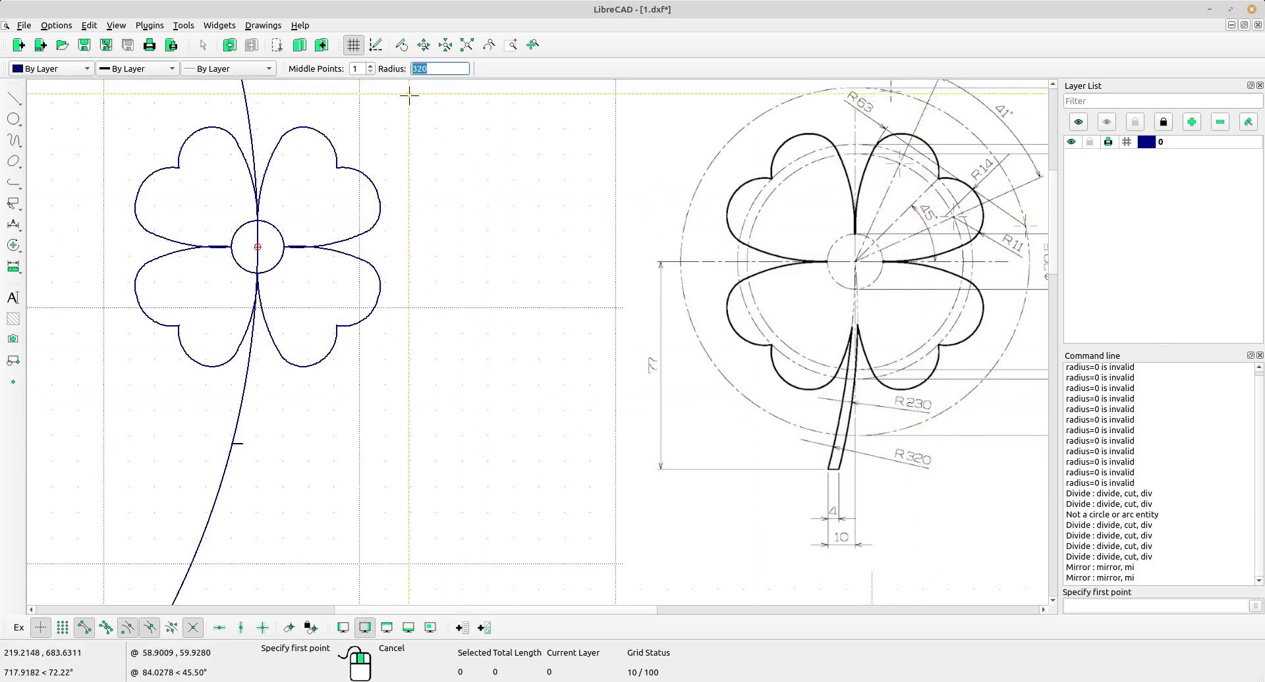
text(0)
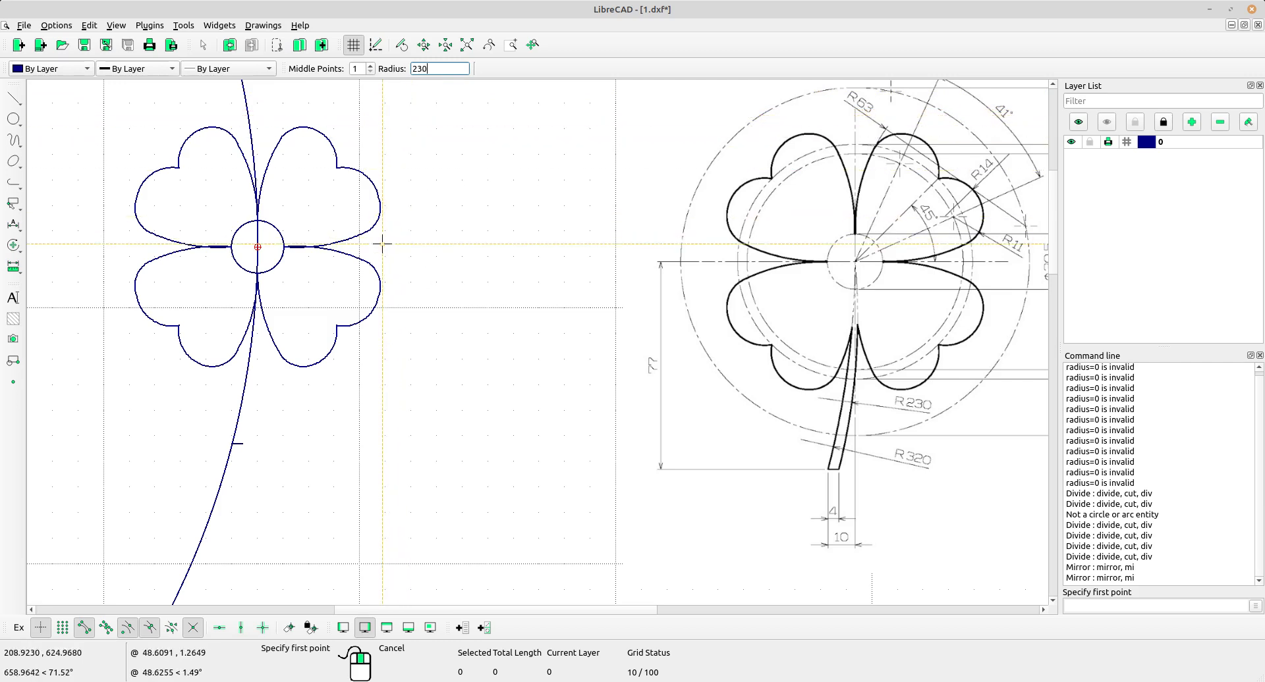
click(241, 442)
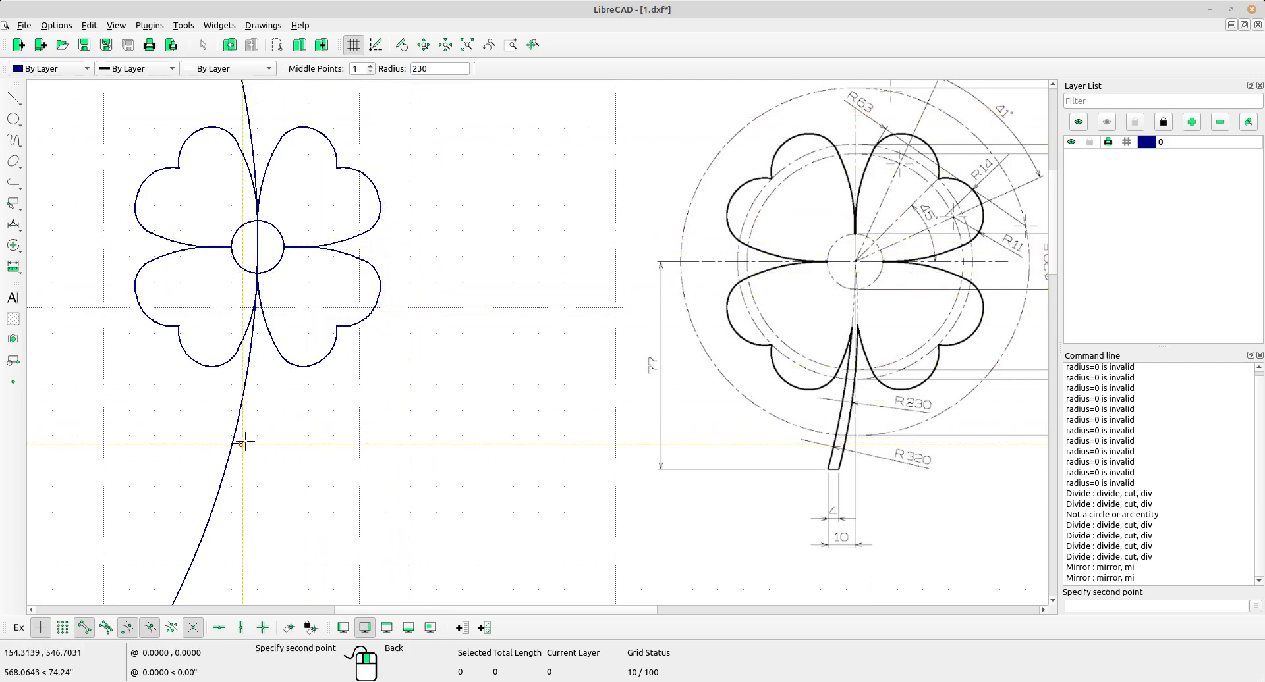
click(258, 247)
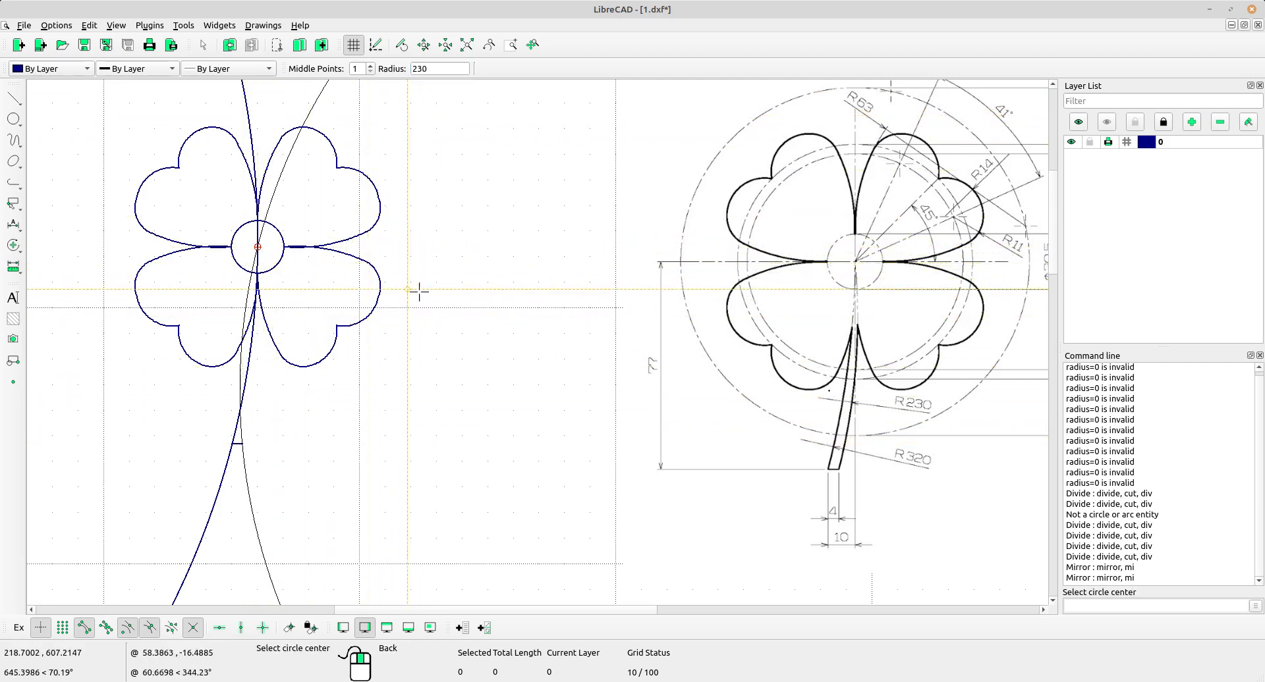
click(222, 326)
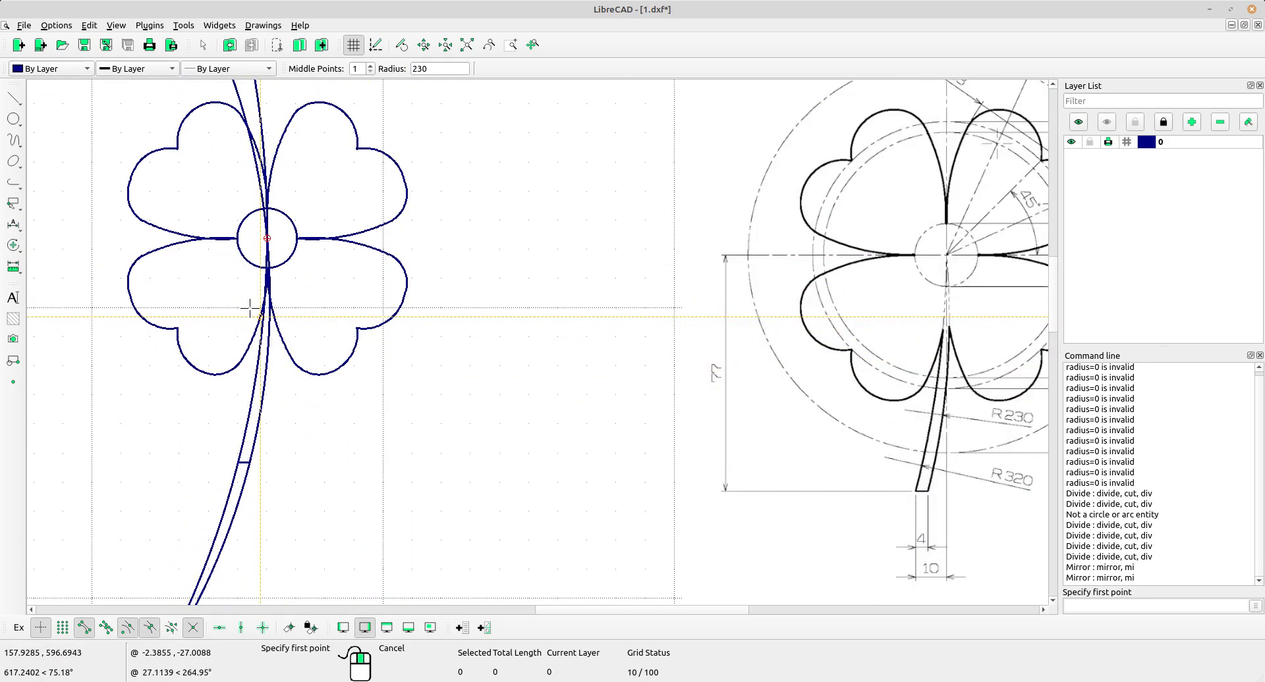
scroll(427, 300, down, 5)
scroll(422, 300, up, 3)
scroll(421, 301, up, 3)
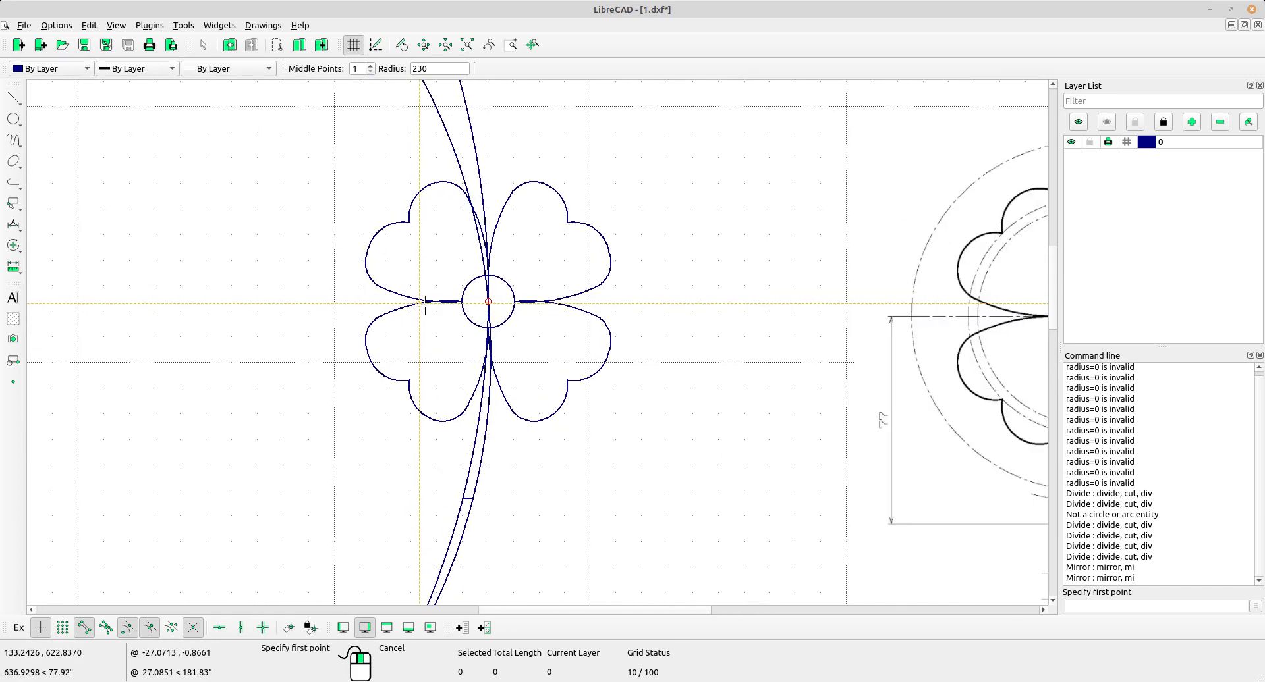
right_click(444, 313)
Step: Divide the two large stem circles at the left and right ends of the short base line
scroll(497, 422, up, 3)
middle_drag(569, 490, 556, 403)
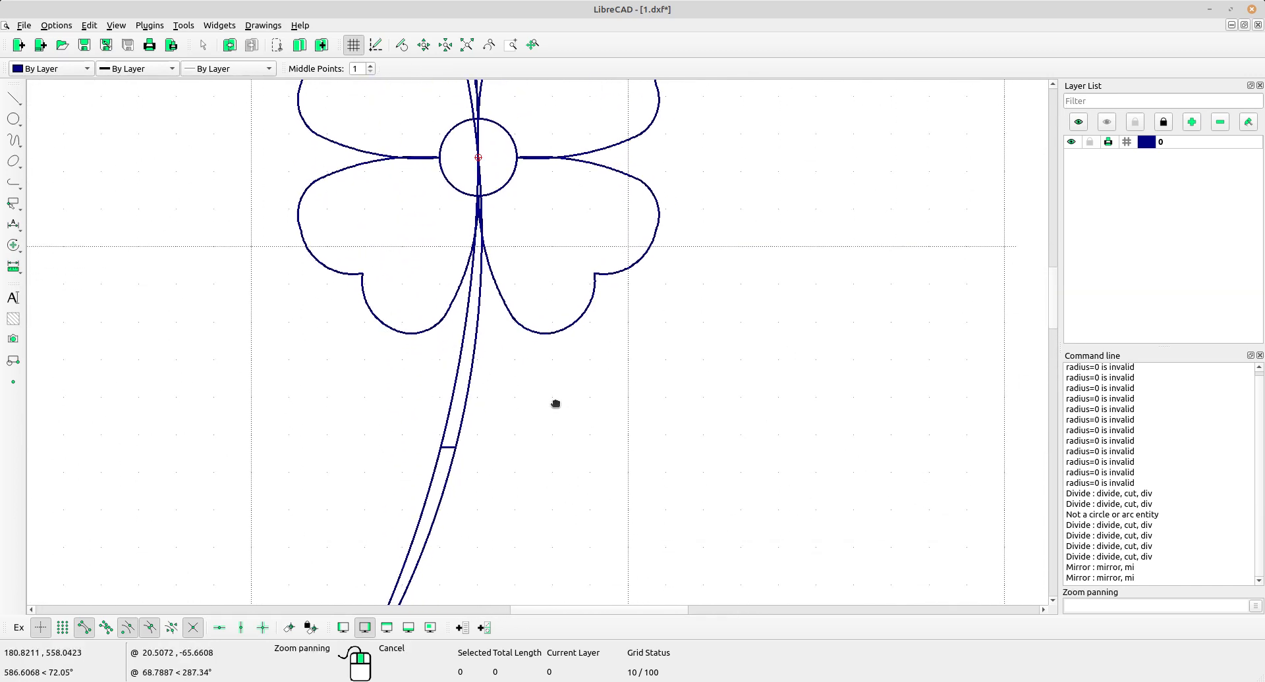
scroll(508, 344, down, 4)
middle_drag(730, 401, 544, 395)
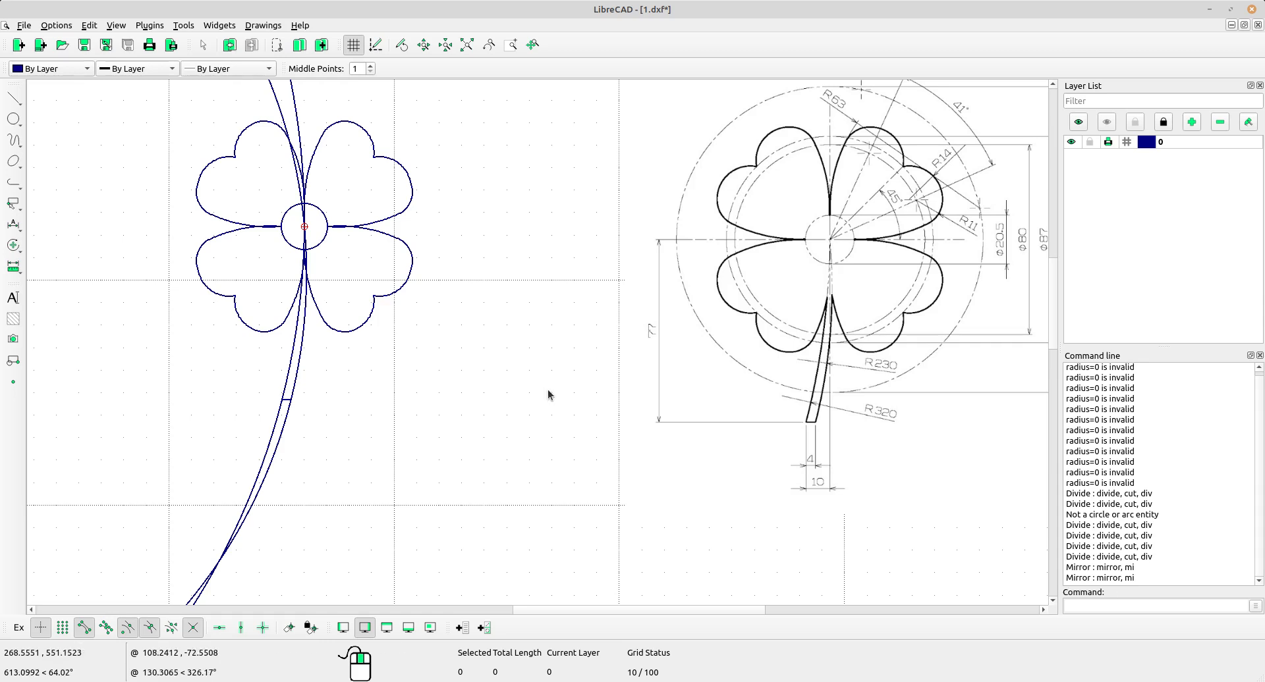
click(15, 246)
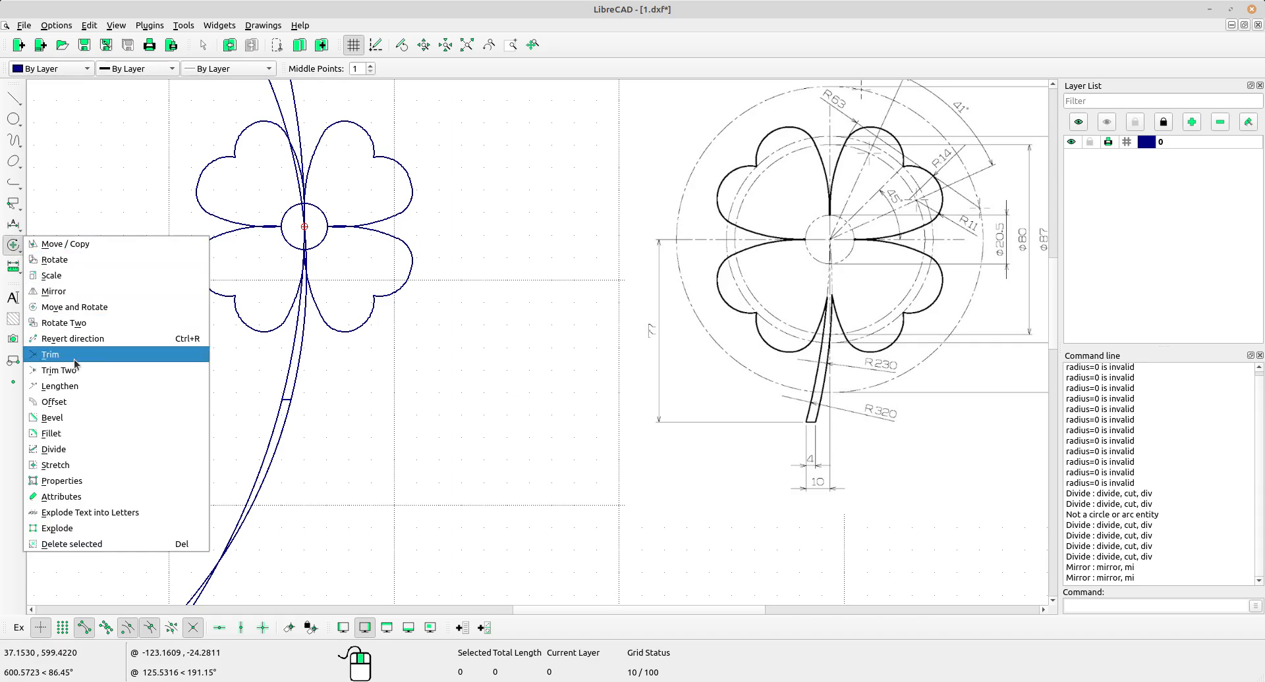
click(58, 452)
scroll(319, 403, up, 5)
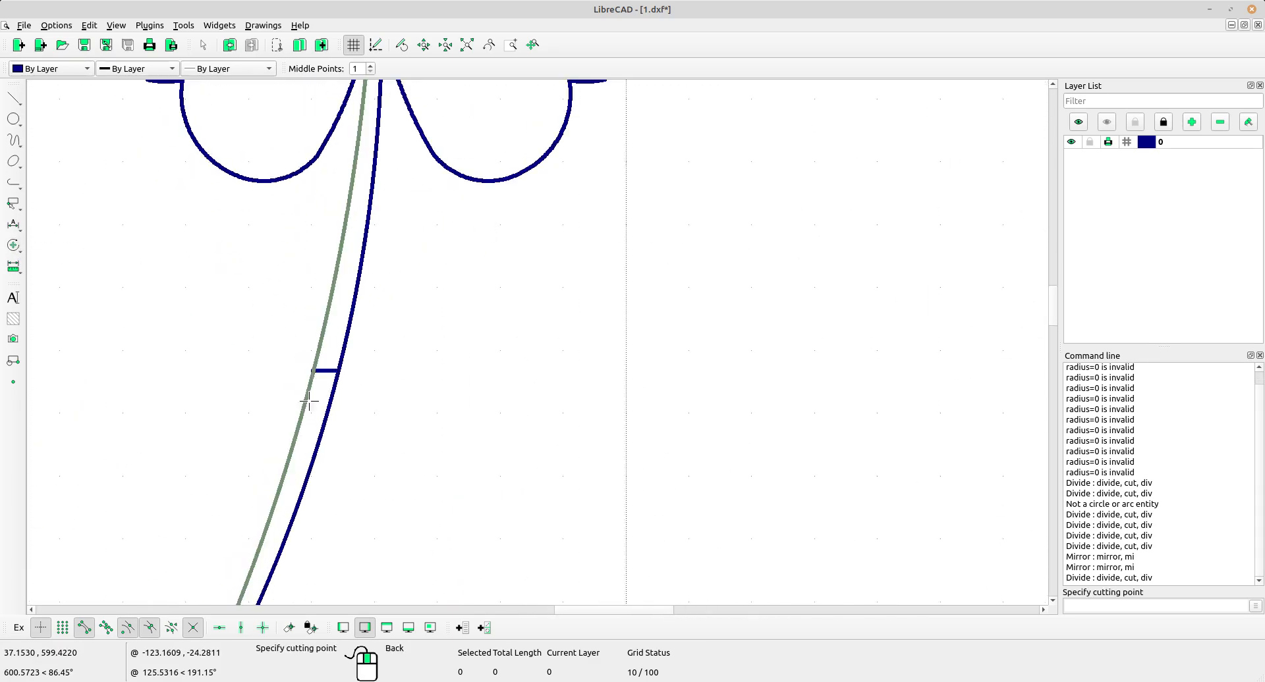
scroll(313, 372, up, 4)
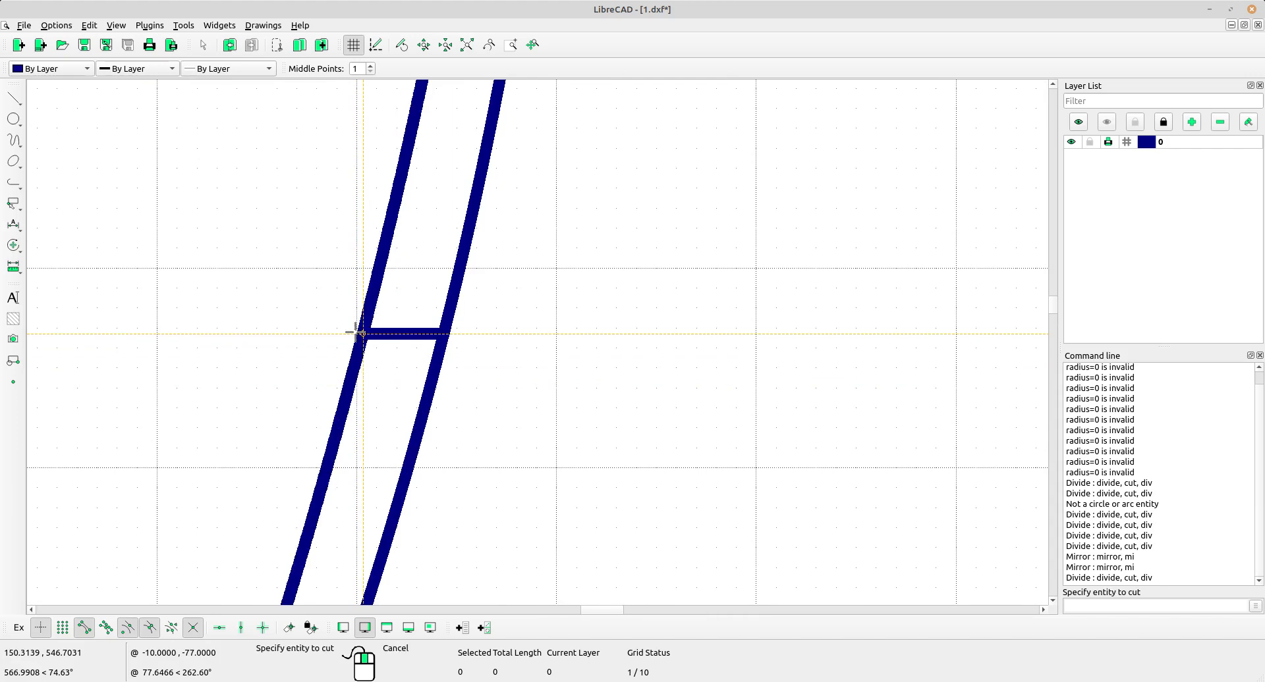
click(444, 335)
scroll(451, 333, down, 6)
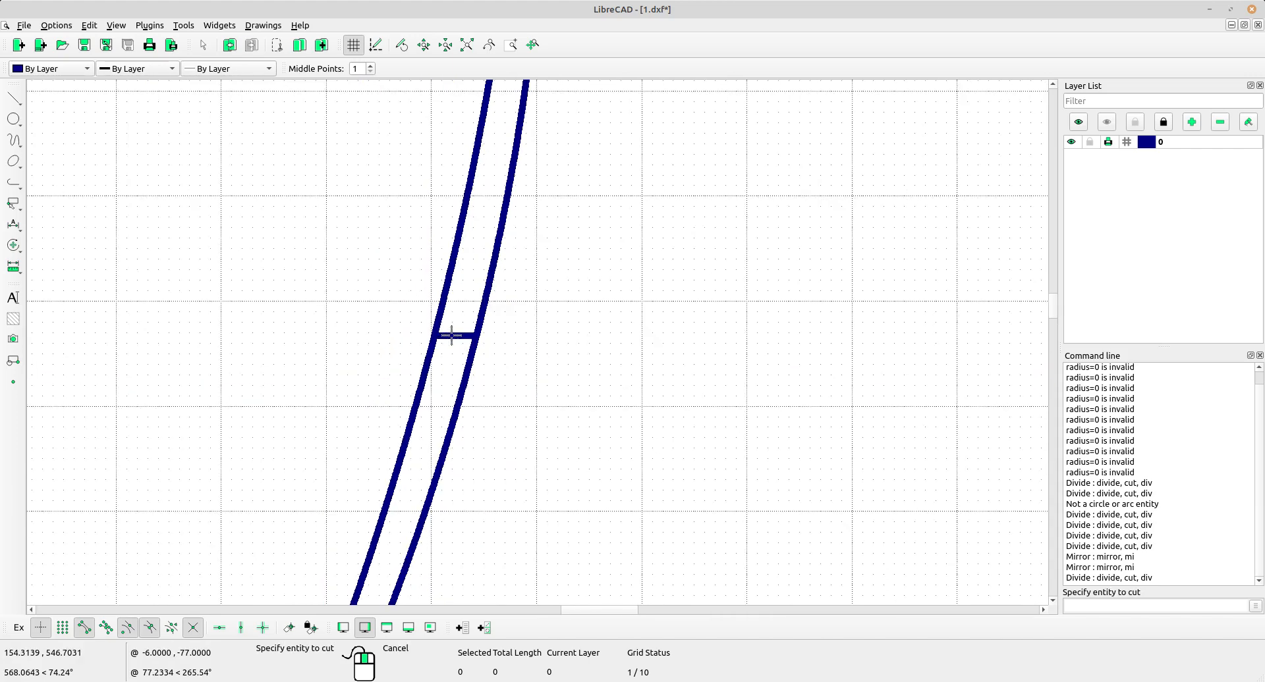
Step: Divide both stem arcs where they meet the inner edges of the two lower petals
scroll(463, 254, up, 2)
middle_drag(386, 532, 395, 444)
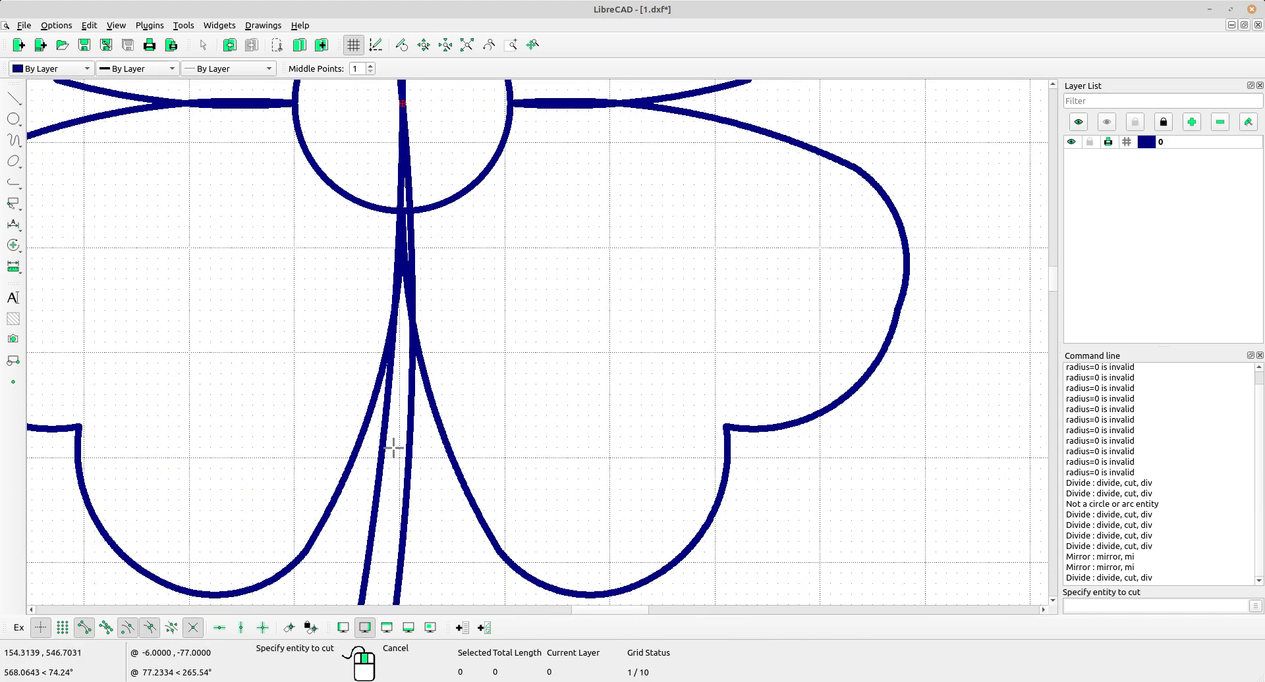
click(394, 443)
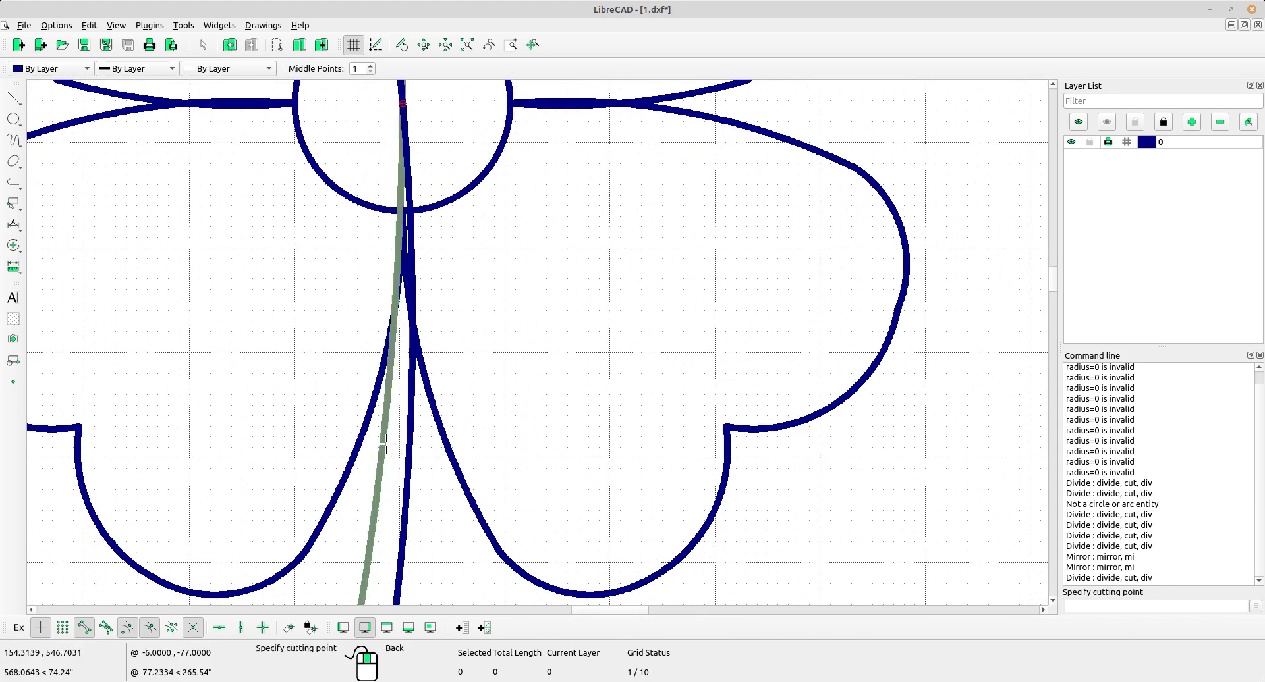
click(394, 312)
click(394, 316)
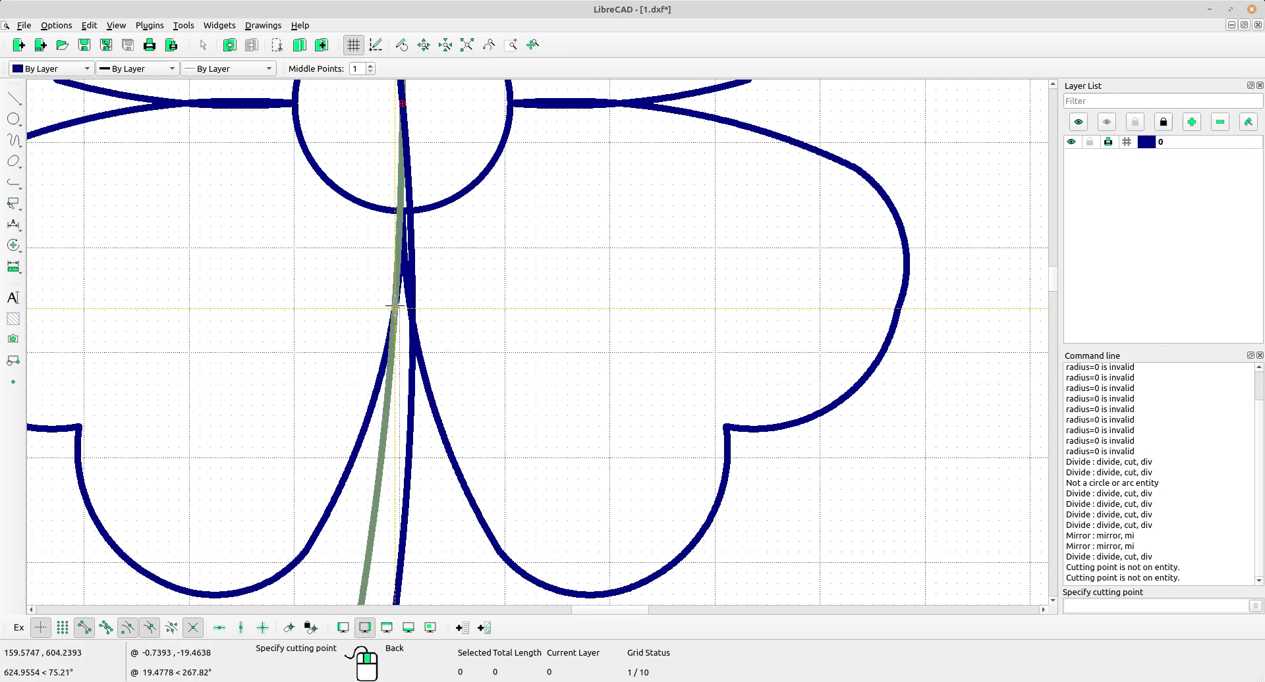
right_click(391, 306)
click(406, 444)
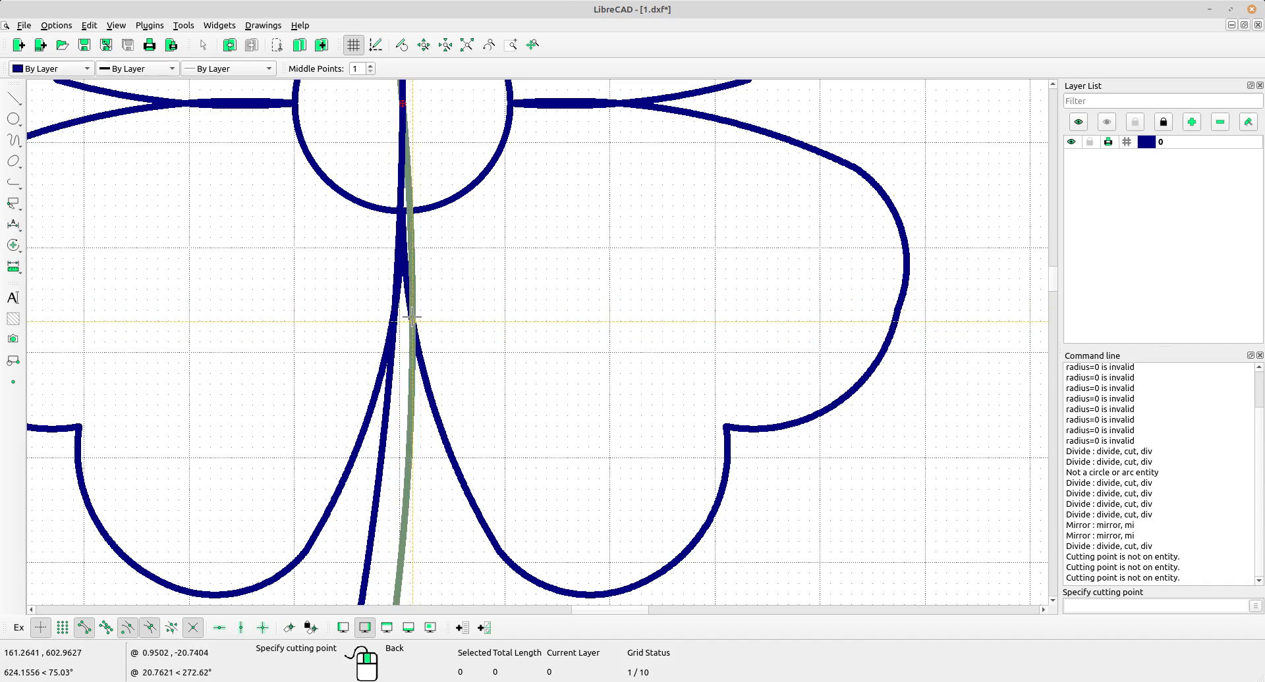
click(413, 313)
scroll(475, 310, down, 5)
right_click(481, 295)
Step: Delete the excess portions of both large arcs, keeping only the stem between the lower petals and the base line
scroll(481, 294, down, 7)
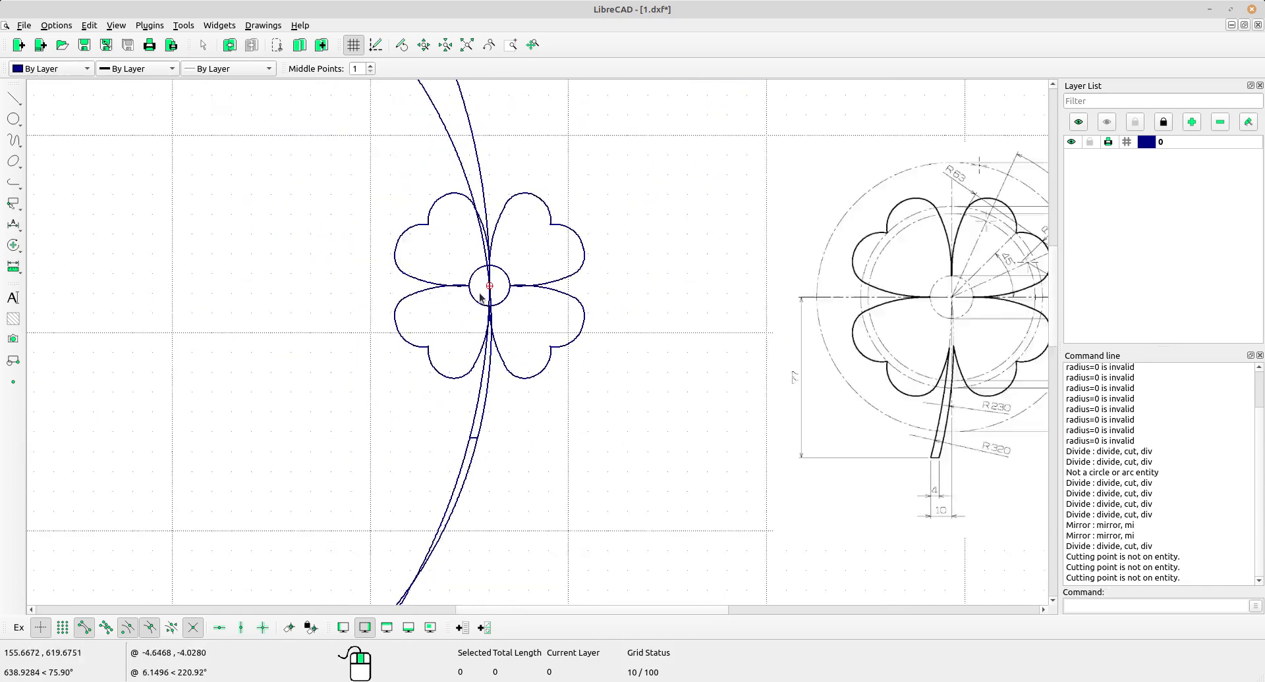
drag(507, 202, 448, 214)
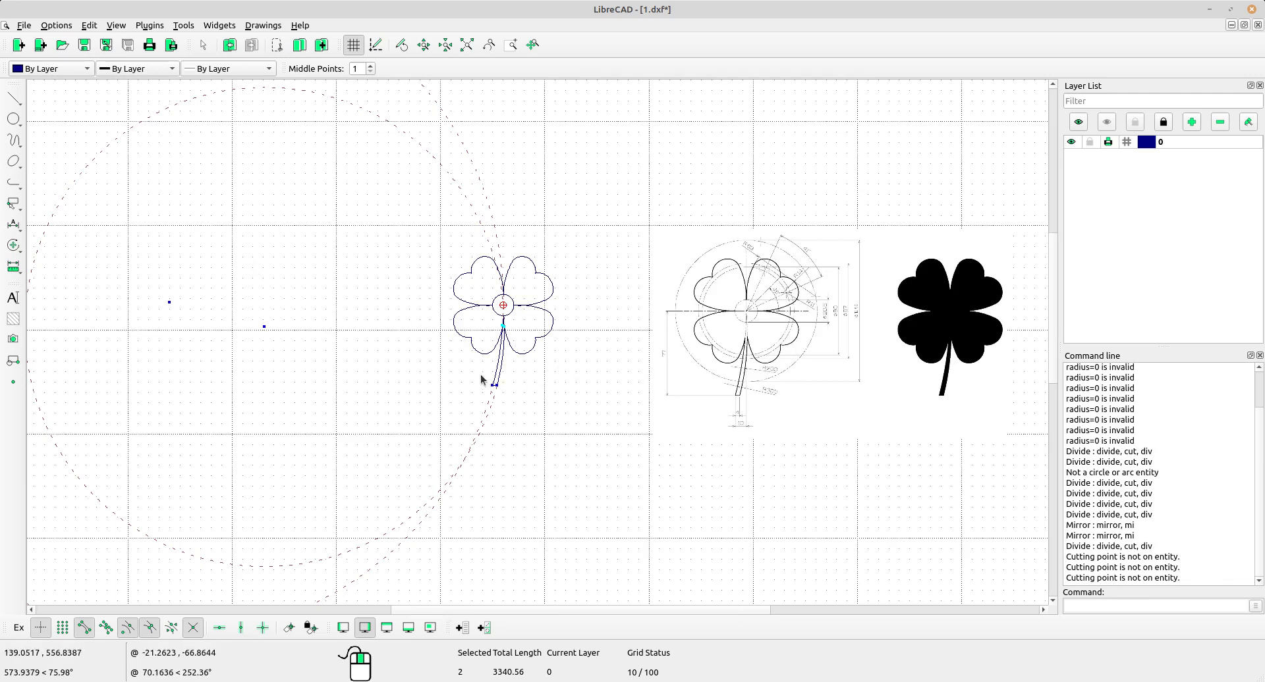
key(Delete)
scroll(524, 328, up, 8)
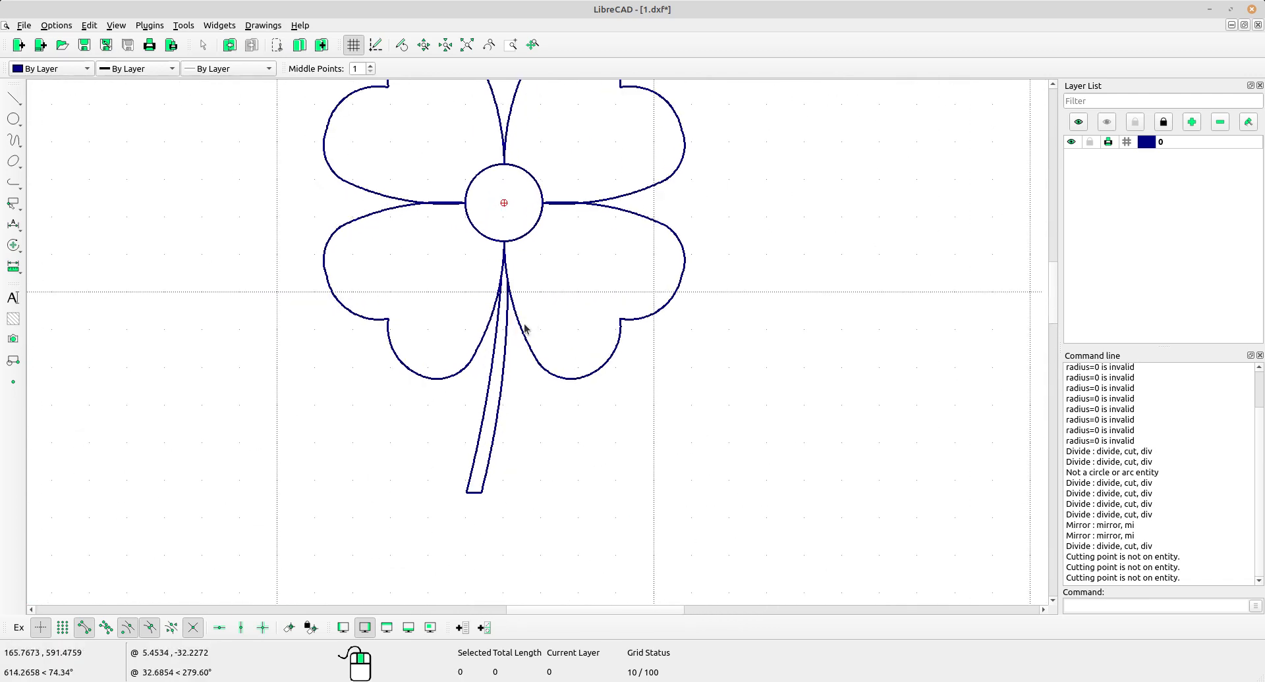
scroll(525, 325, down, 4)
middle_drag(811, 415, 619, 435)
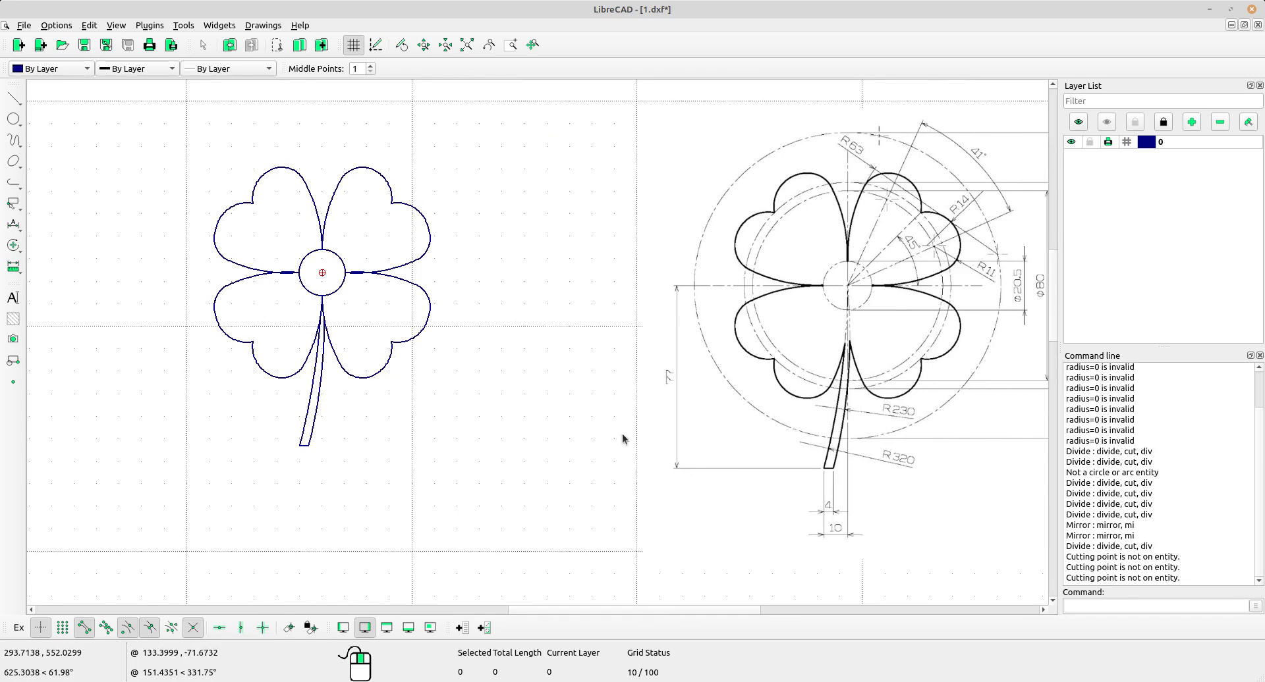
Step: Compare the completed clover and stem outline with the dimensioned reference drawing beside it
scroll(310, 277, up, 3)
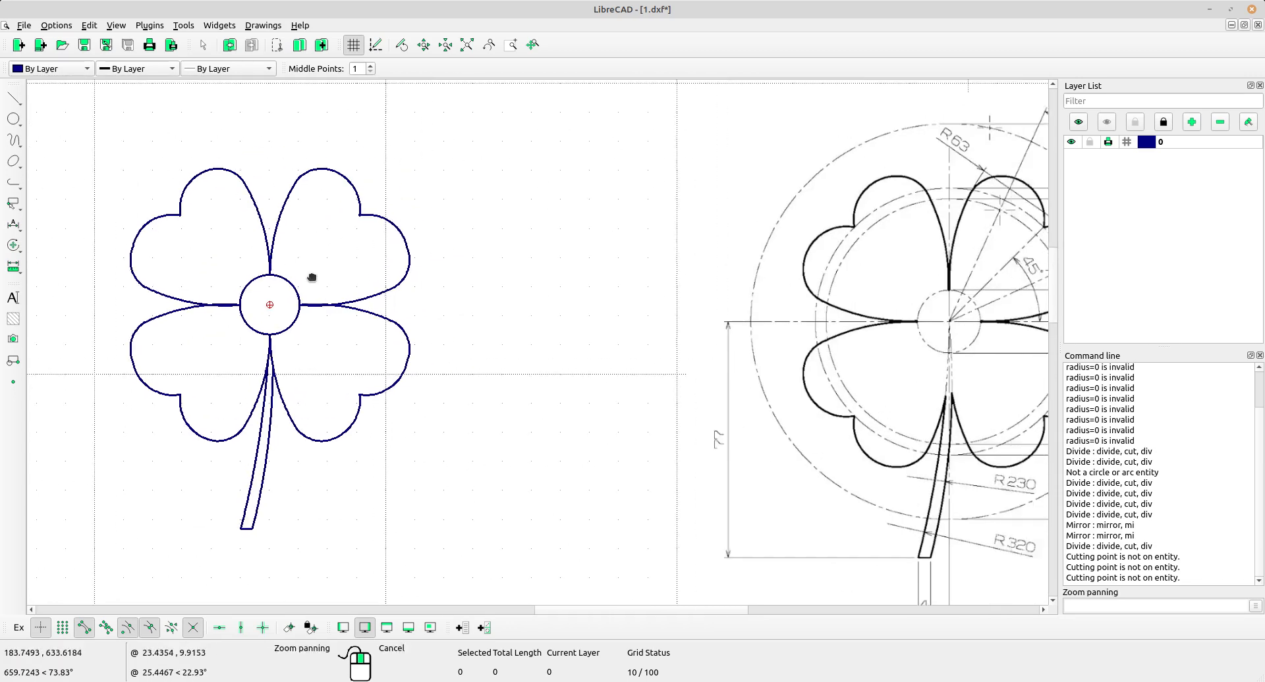
scroll(263, 274, up, 1)
scroll(265, 274, down, 1)
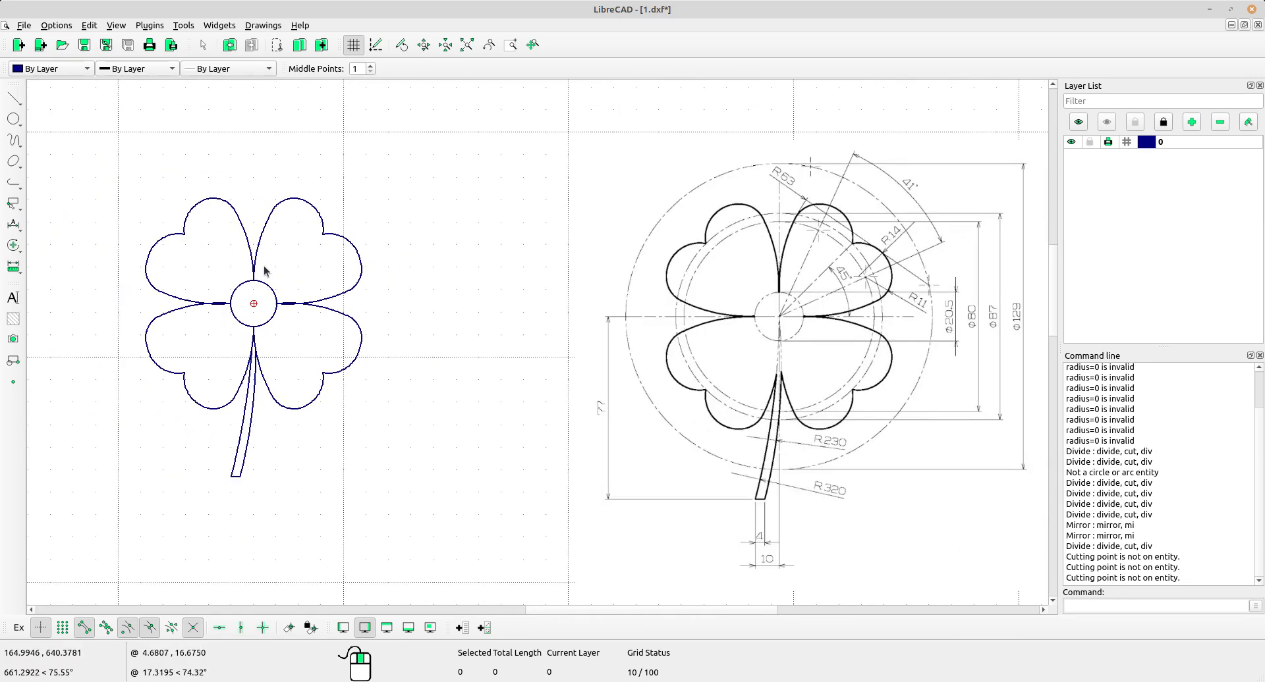
scroll(280, 277, down, 1)
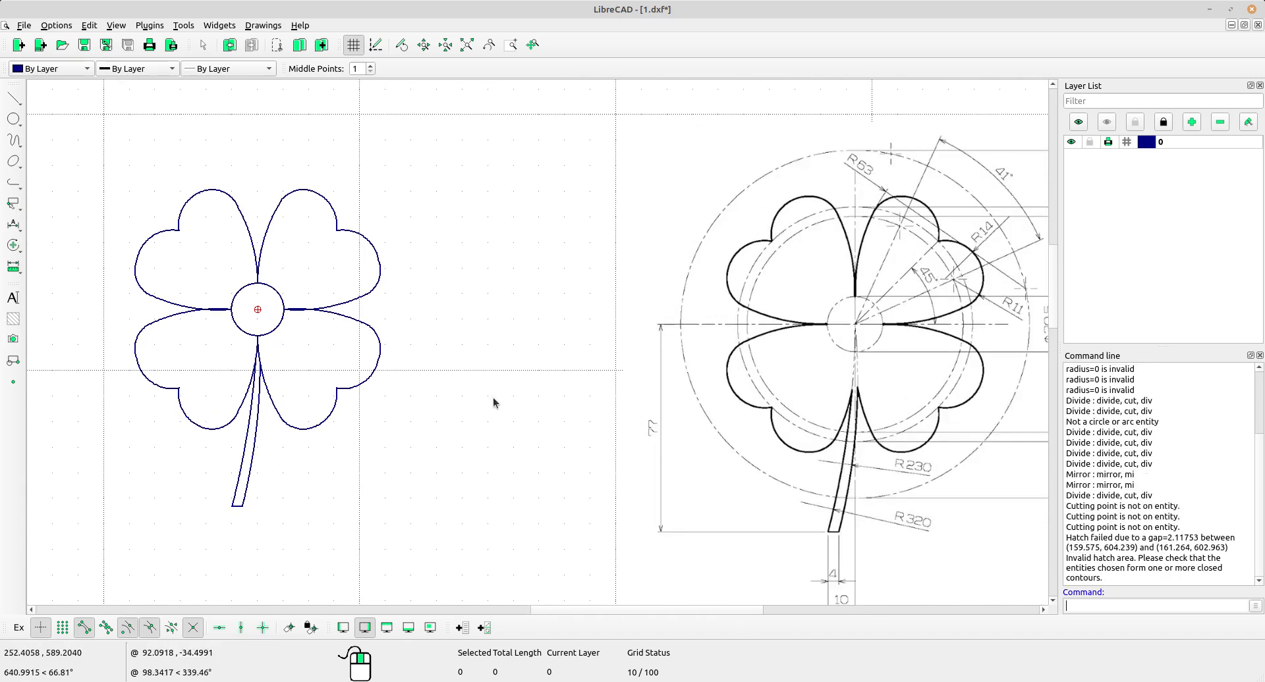
scroll(494, 409, down, 1)
middle_drag(494, 423, 454, 423)
scroll(479, 427, up, 1)
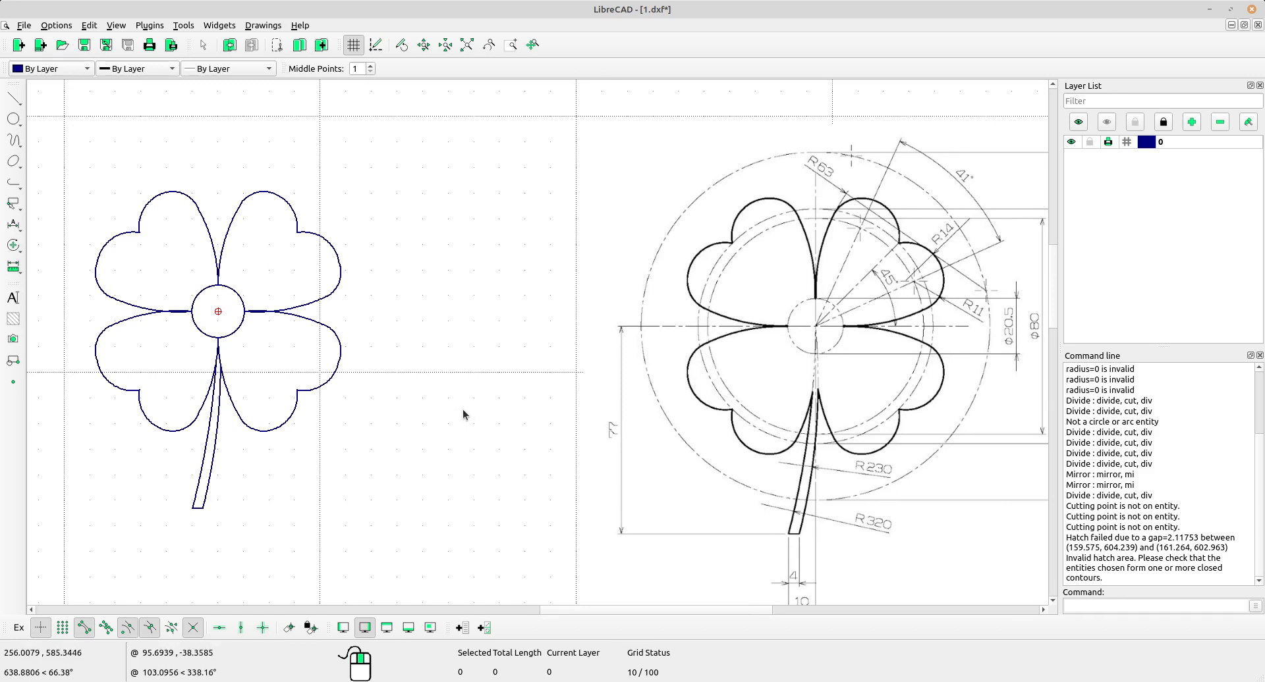
scroll(464, 414, down, 3)
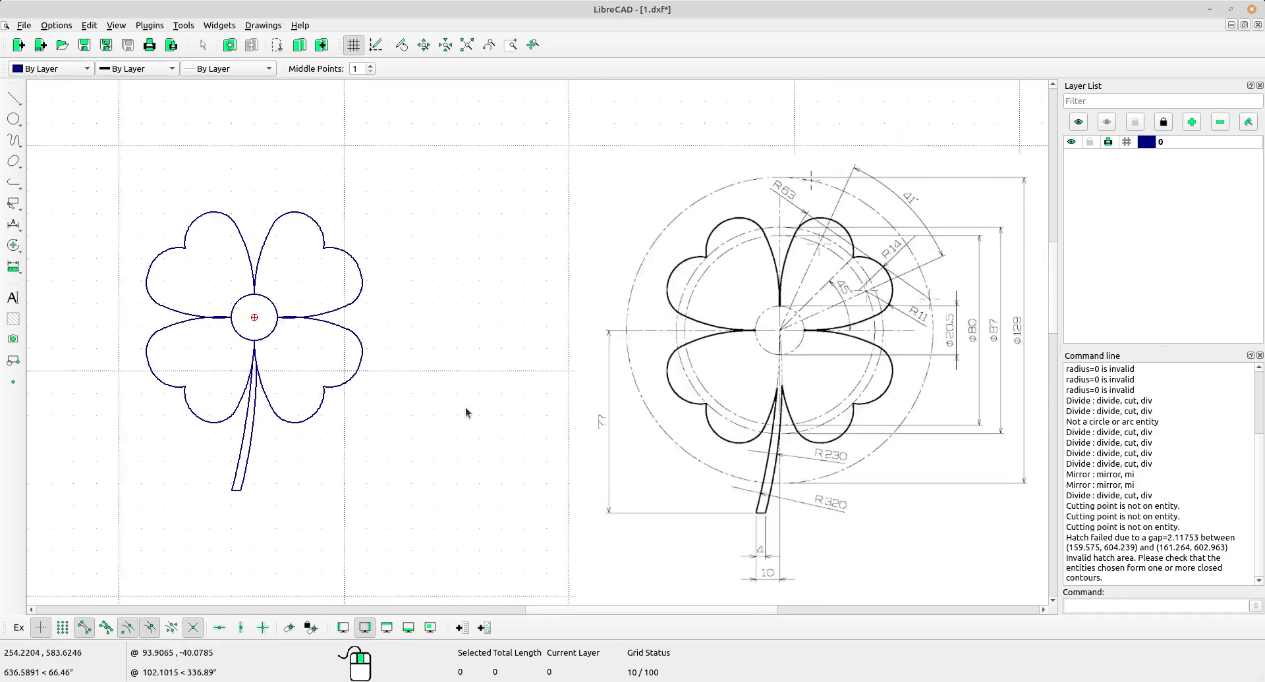
middle_drag(465, 407, 386, 400)
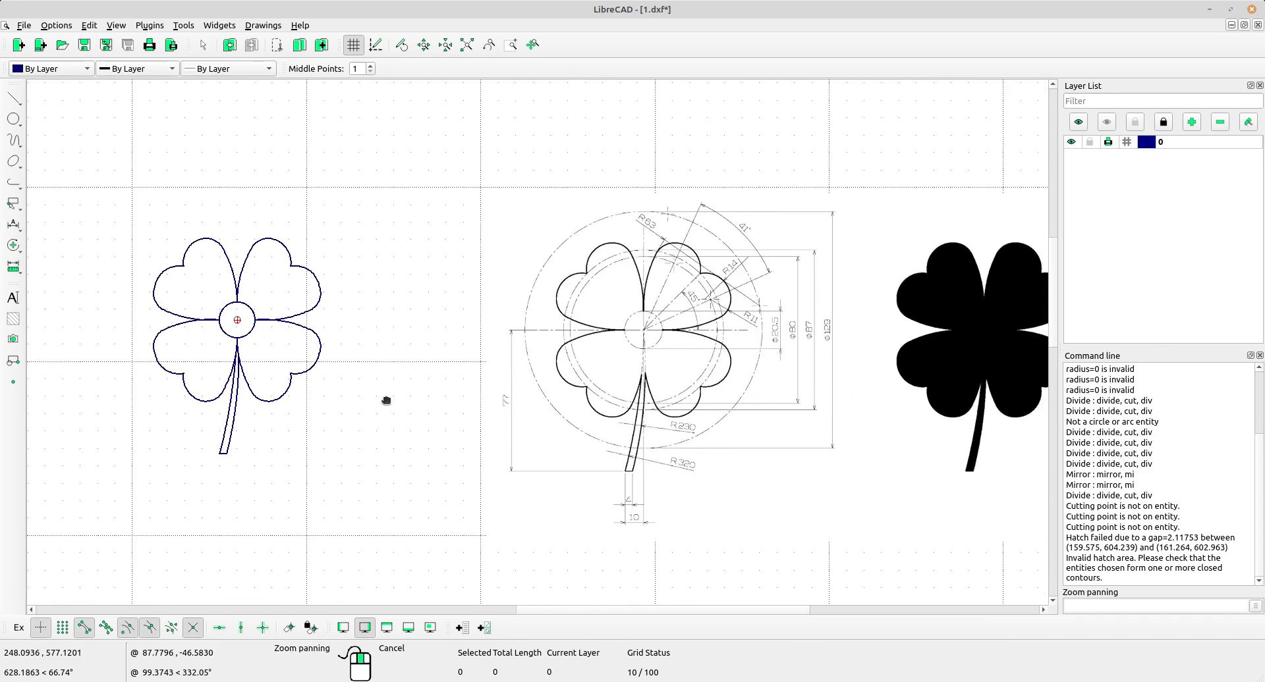
scroll(276, 330, up, 2)
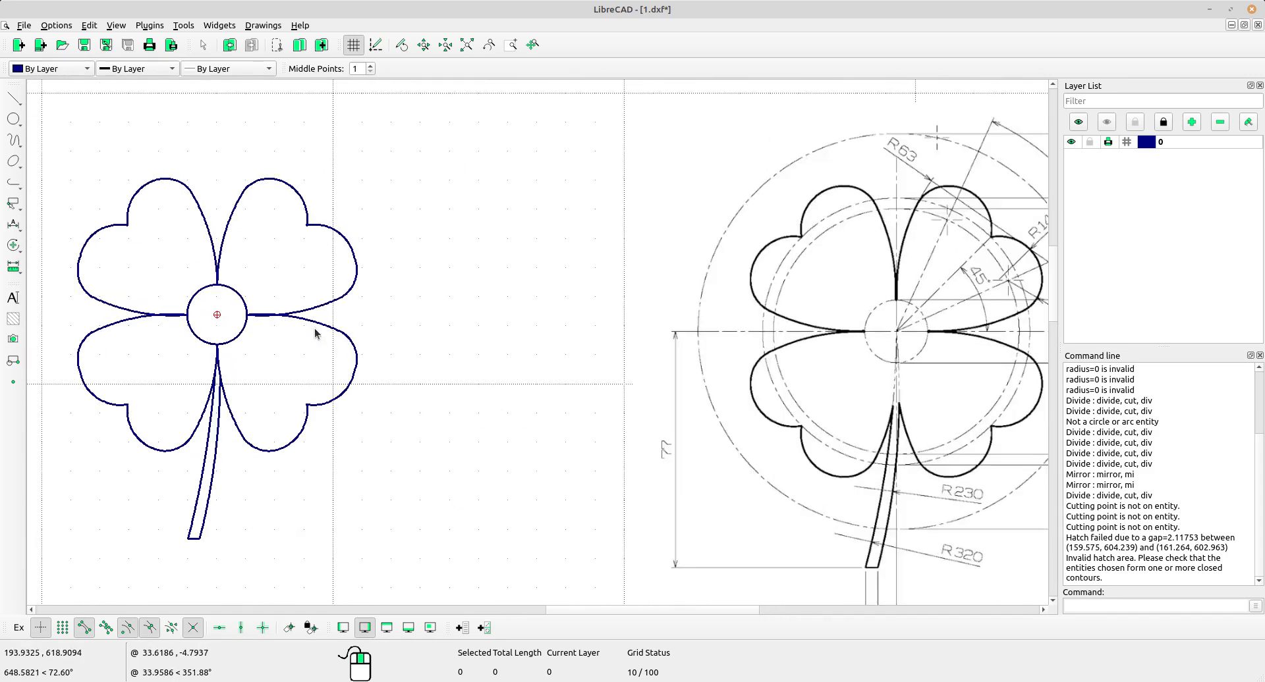
Step: Create a layer named dimension with Dark Red colour and Dot (tiny) line type, and make it the current layer
click(1191, 122)
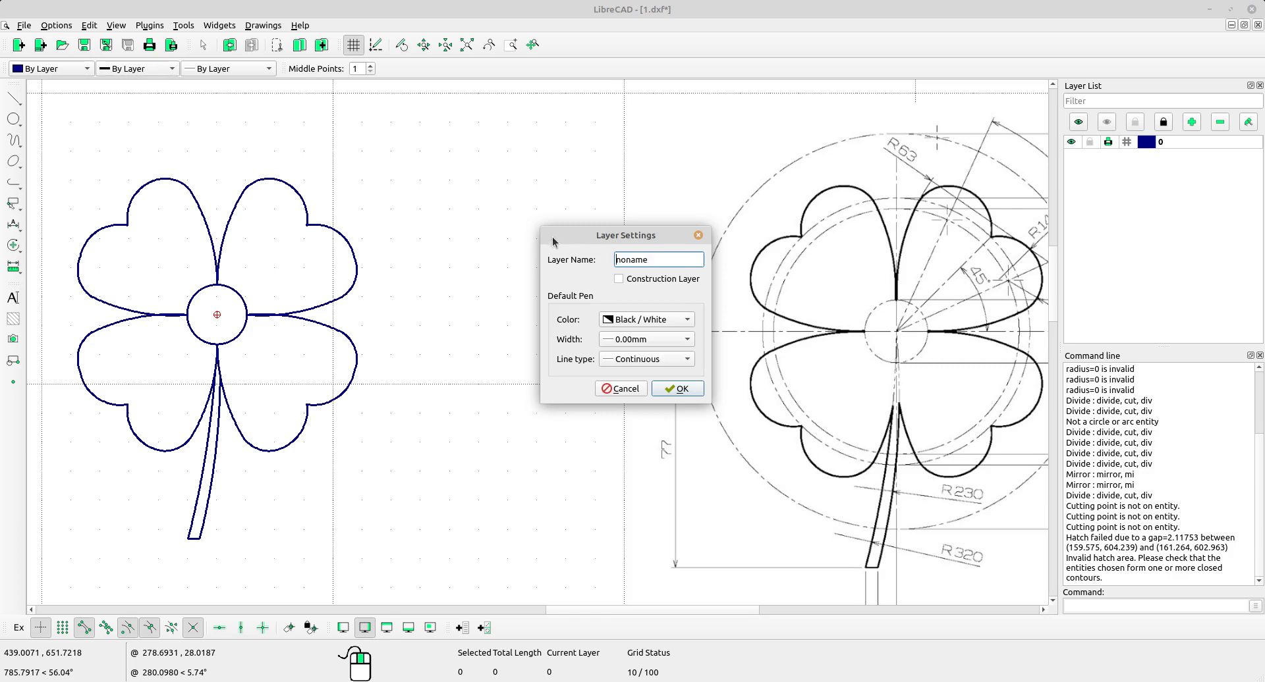
drag(665, 262, 575, 249)
text(dimension)
click(646, 315)
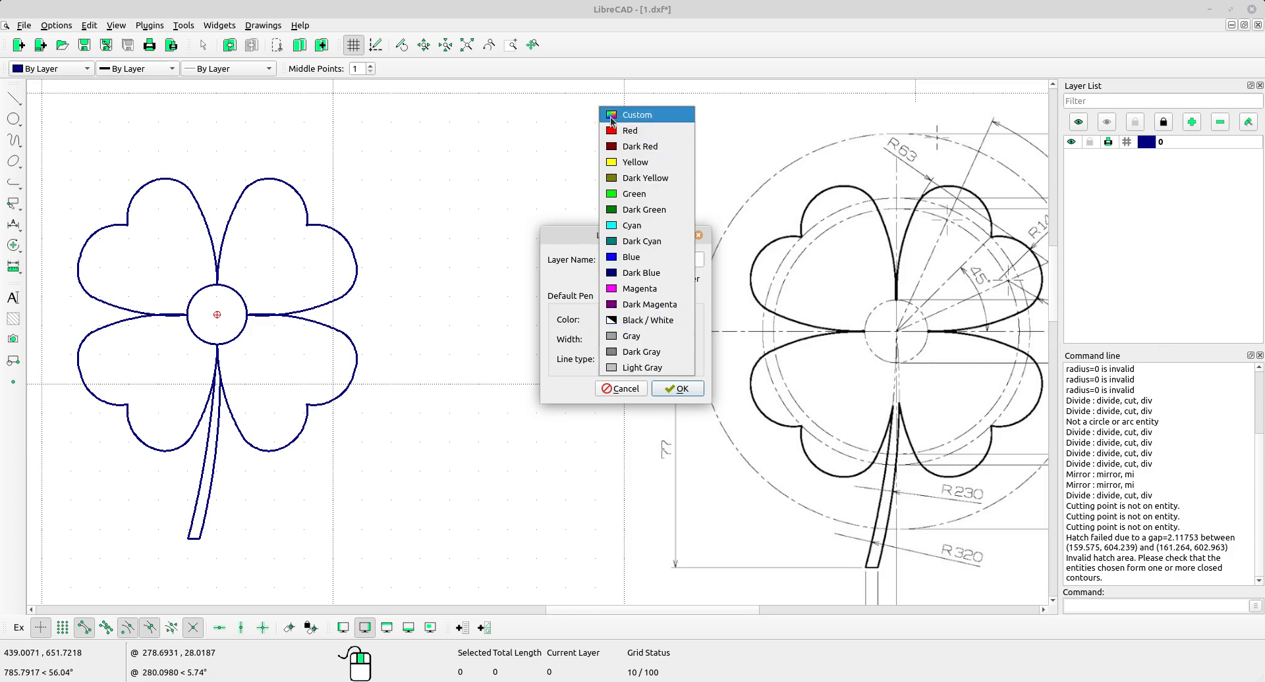
click(638, 147)
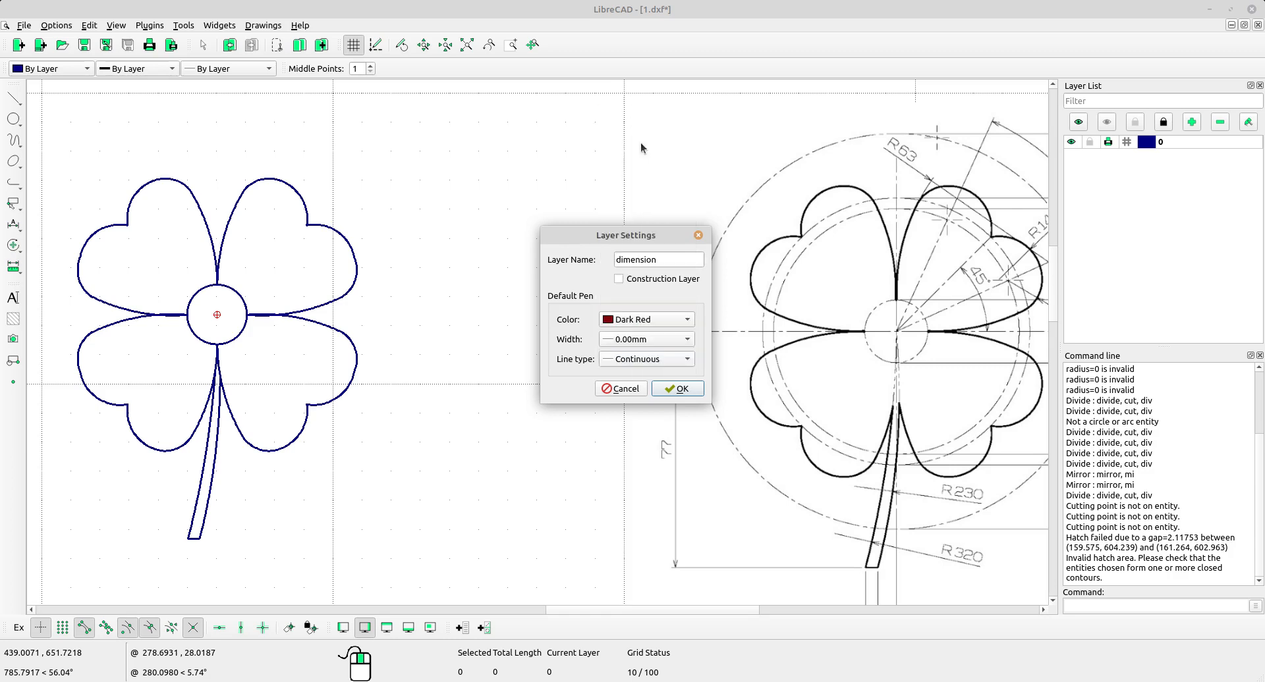
click(677, 339)
click(657, 438)
click(672, 361)
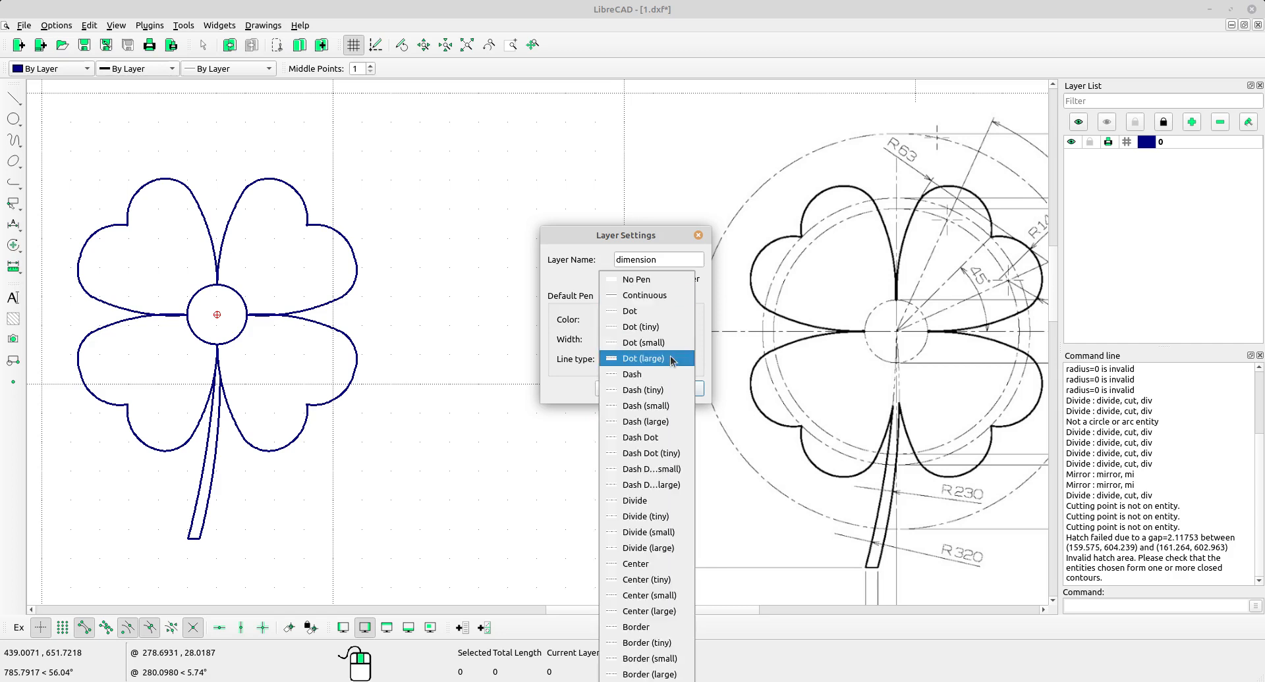
click(662, 328)
click(676, 389)
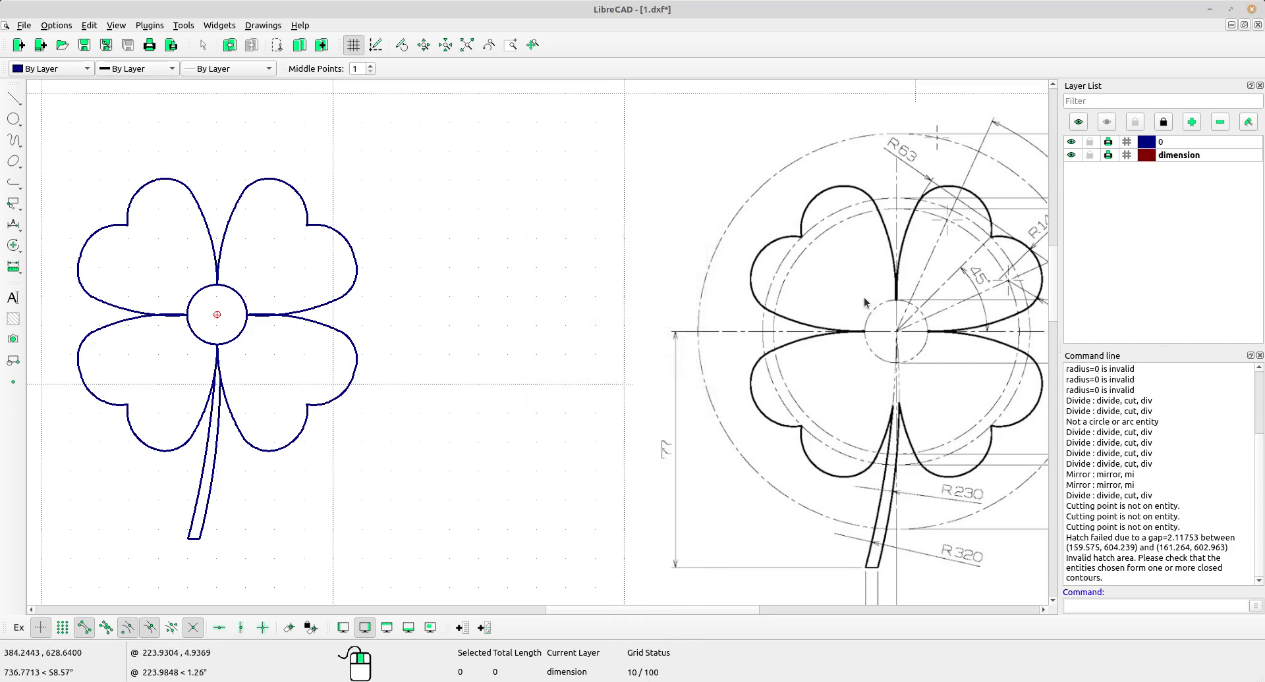
scroll(479, 344, down, 3)
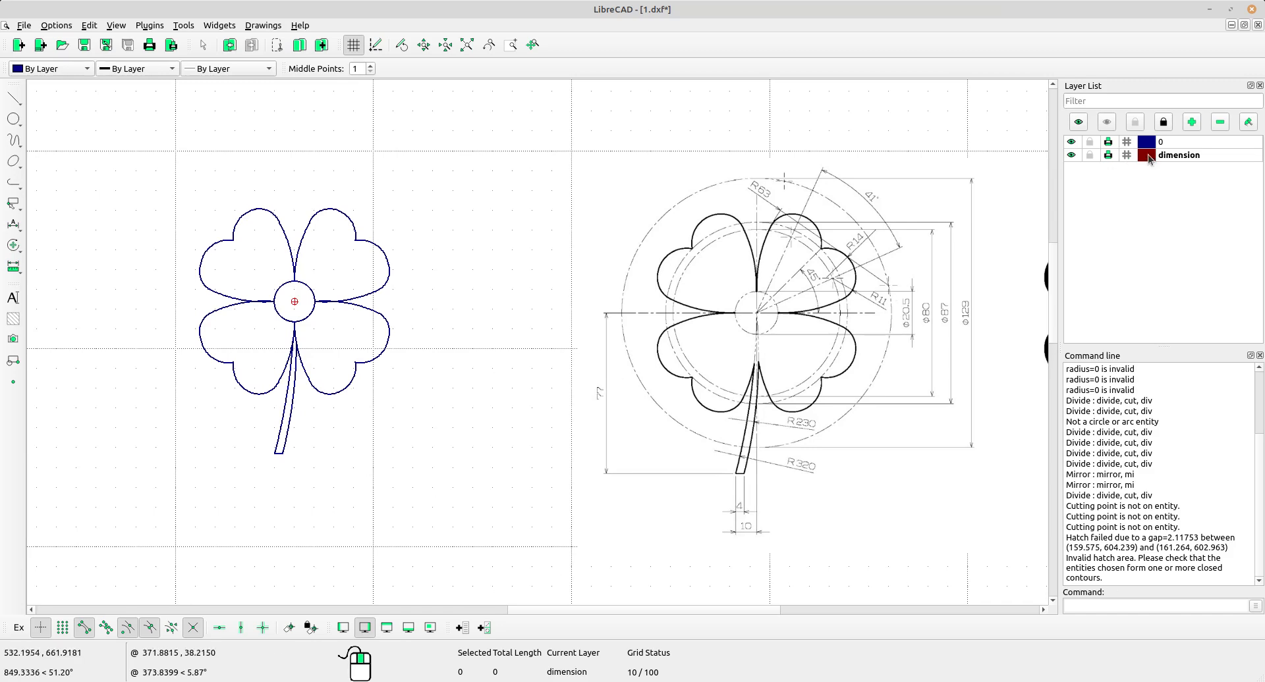
click(1195, 156)
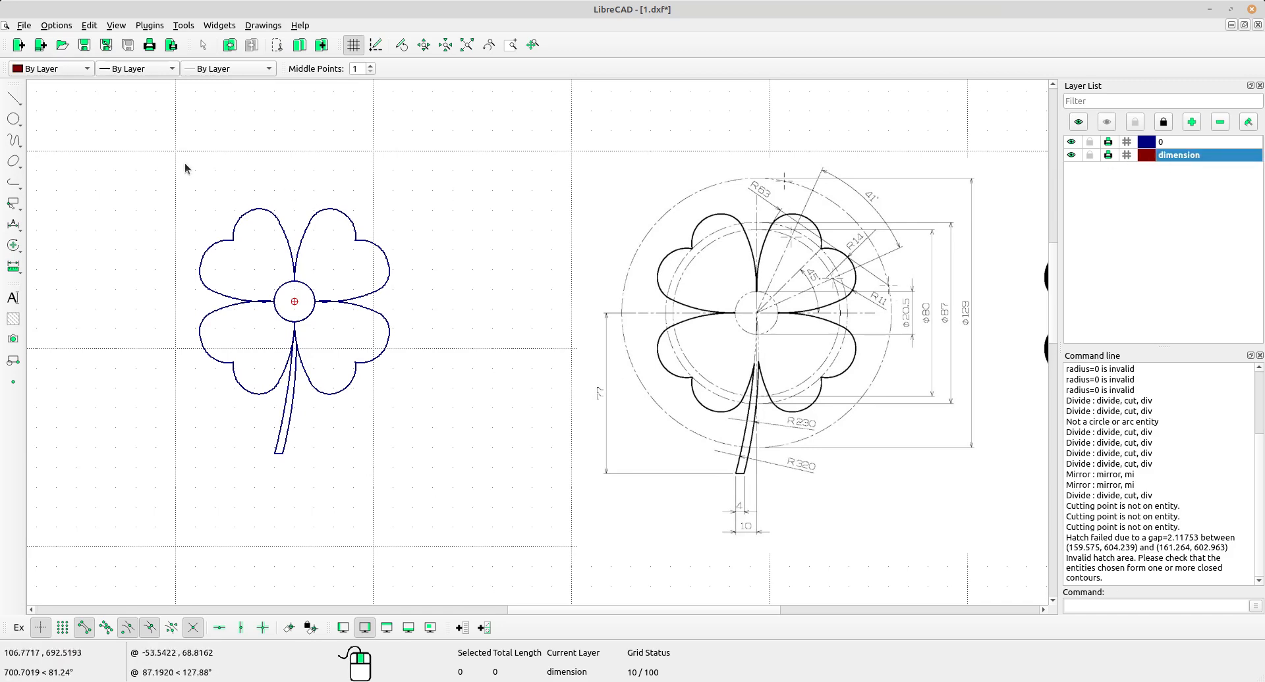
Step: Add a horizontal dimension for the width of the stem's base line, placed just below the stem
click(20, 228)
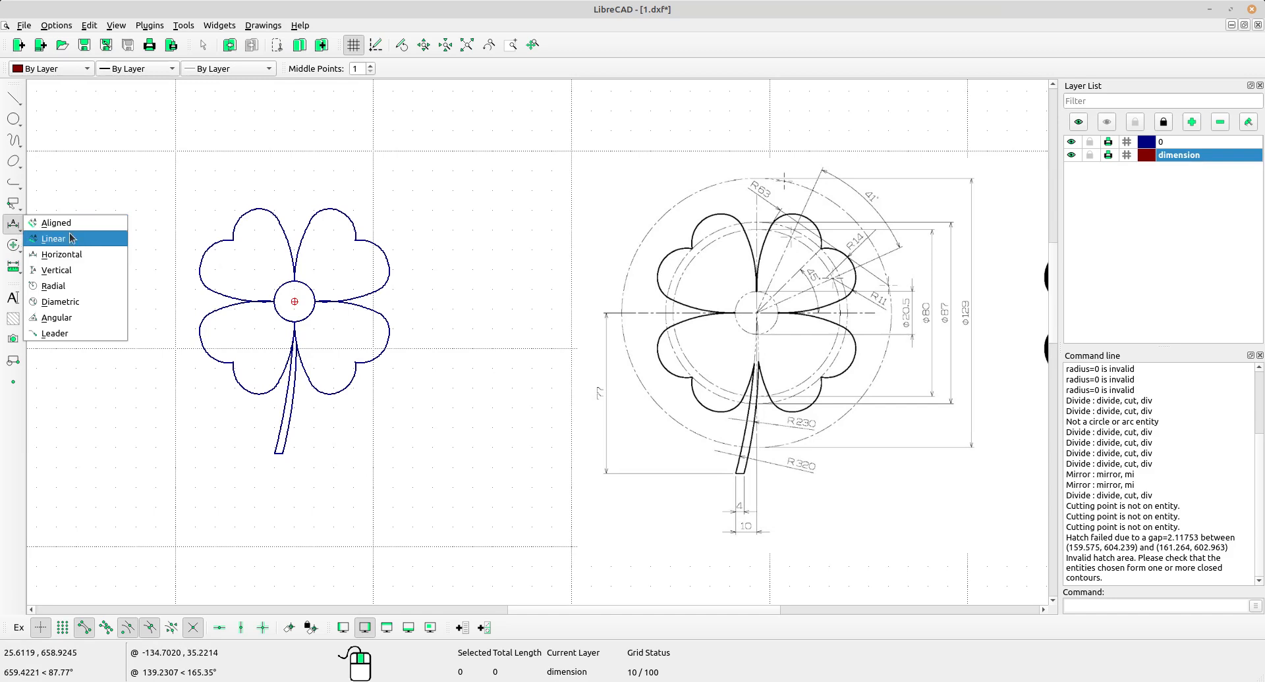
click(61, 254)
scroll(295, 432, up, 6)
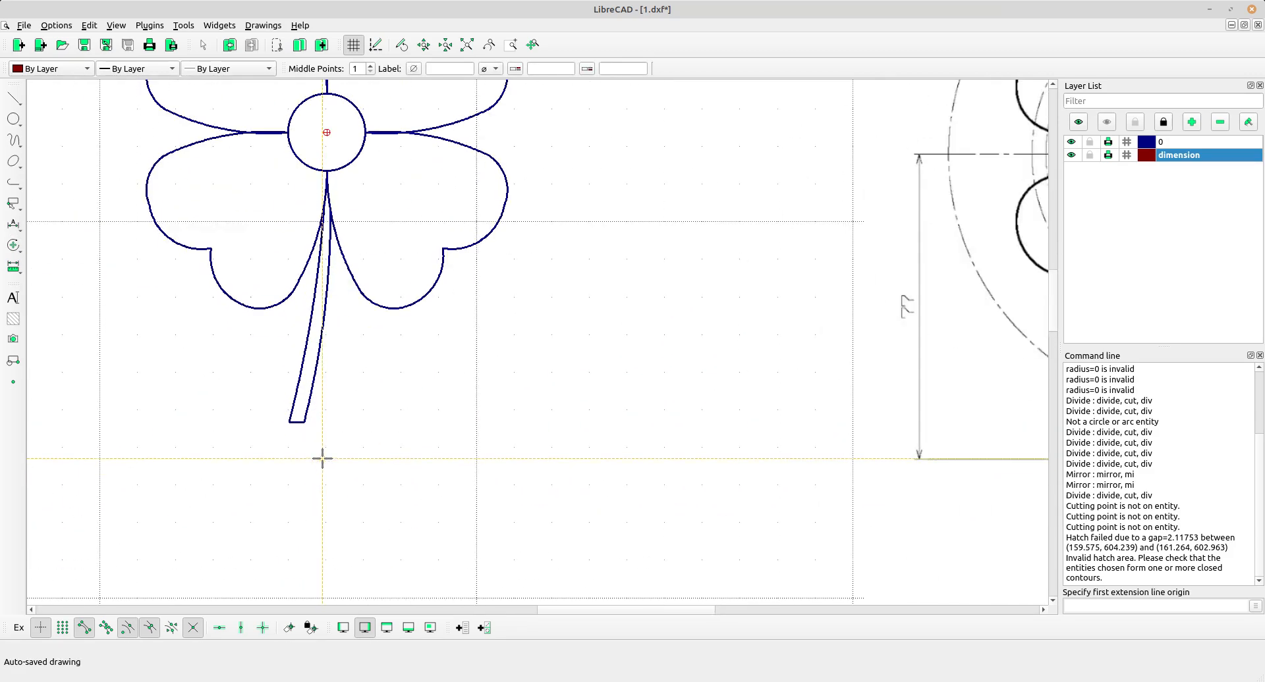
click(276, 453)
click(324, 385)
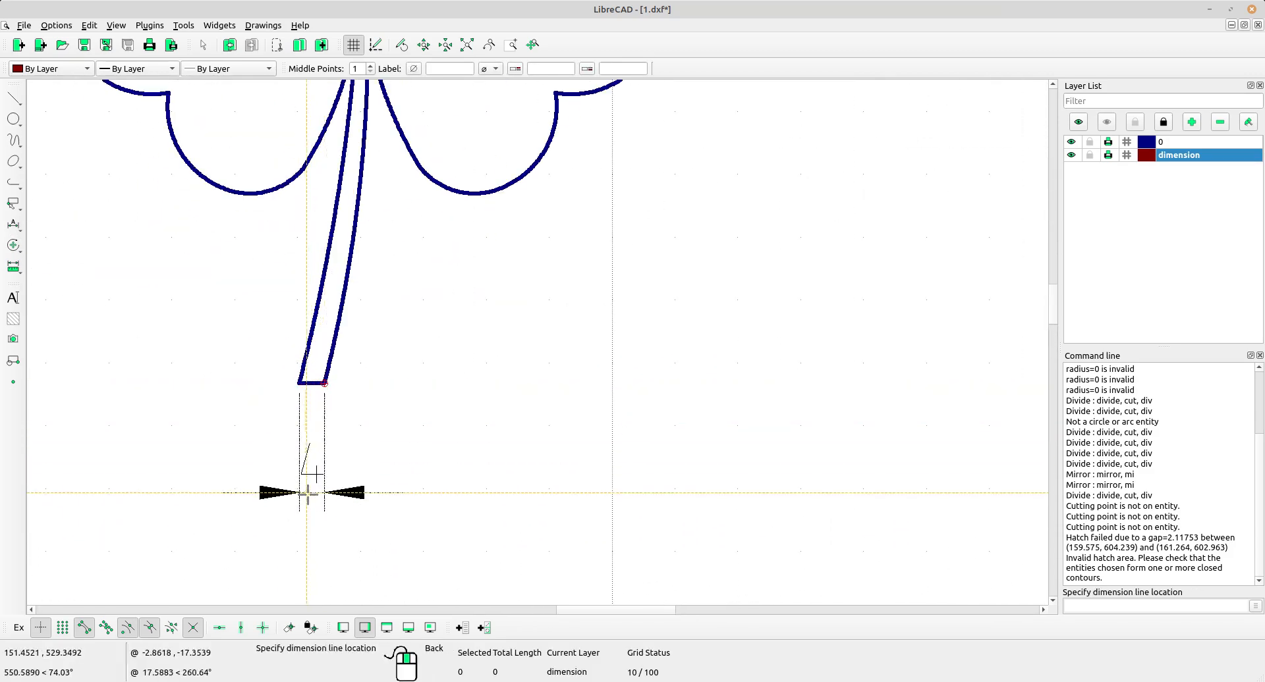
click(293, 497)
scroll(290, 474, down, 2)
scroll(319, 446, down, 2)
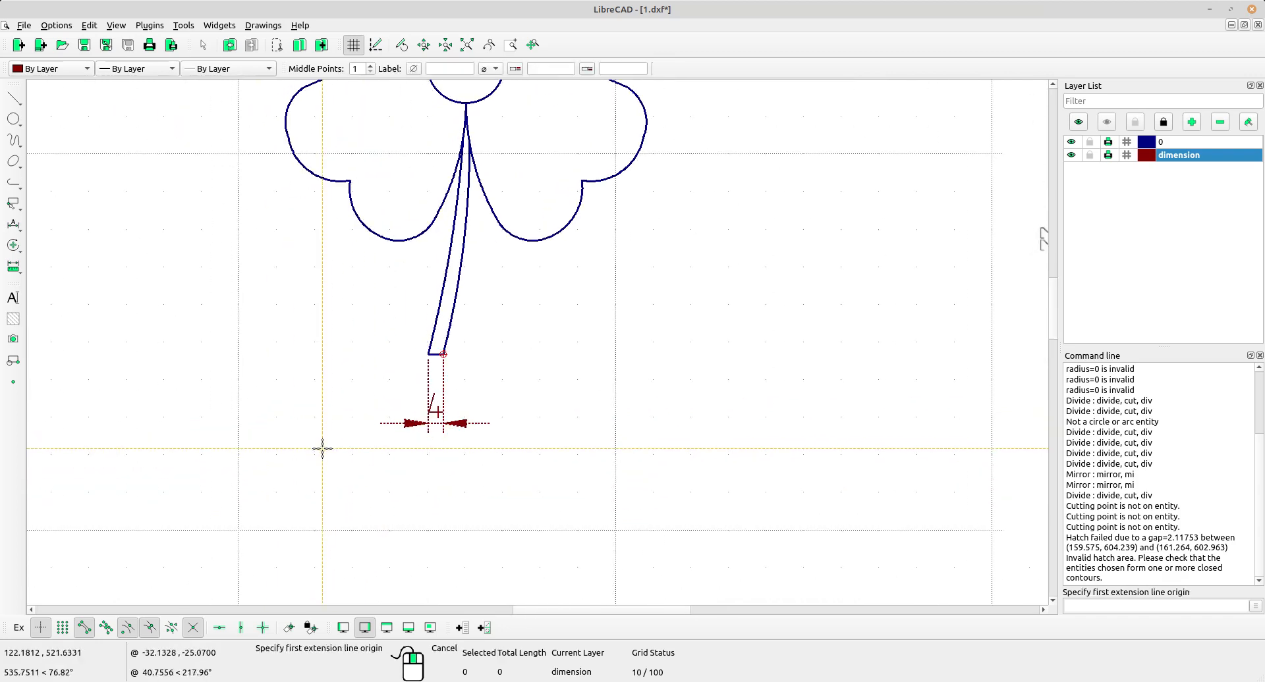
right_click(417, 429)
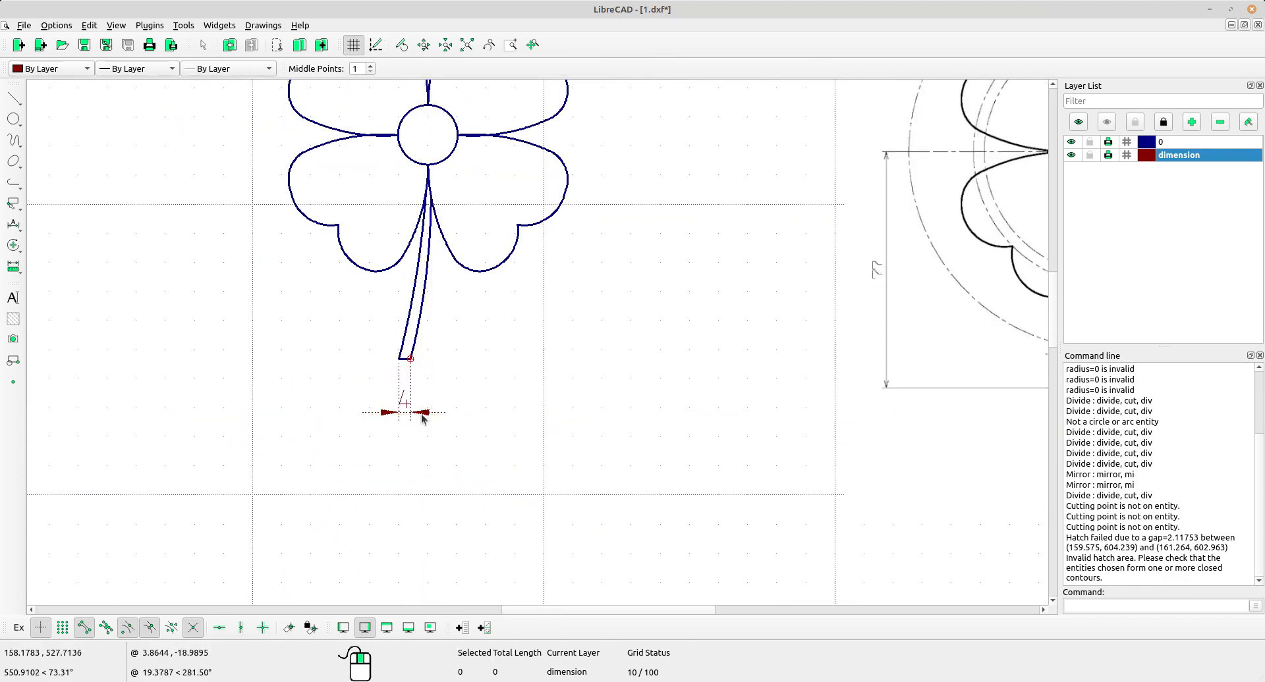
Step: Open the drawing's dimension preferences and set the general scale to 1
click(56, 26)
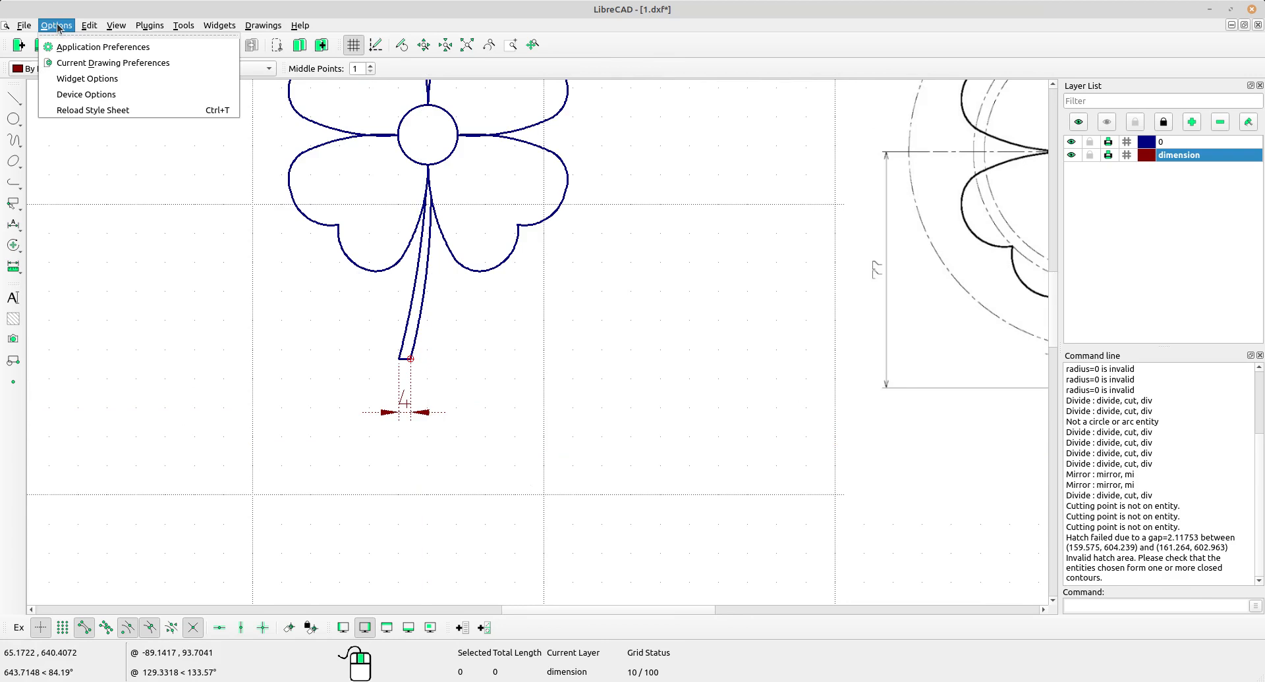
click(92, 63)
drag(634, 152, 785, 146)
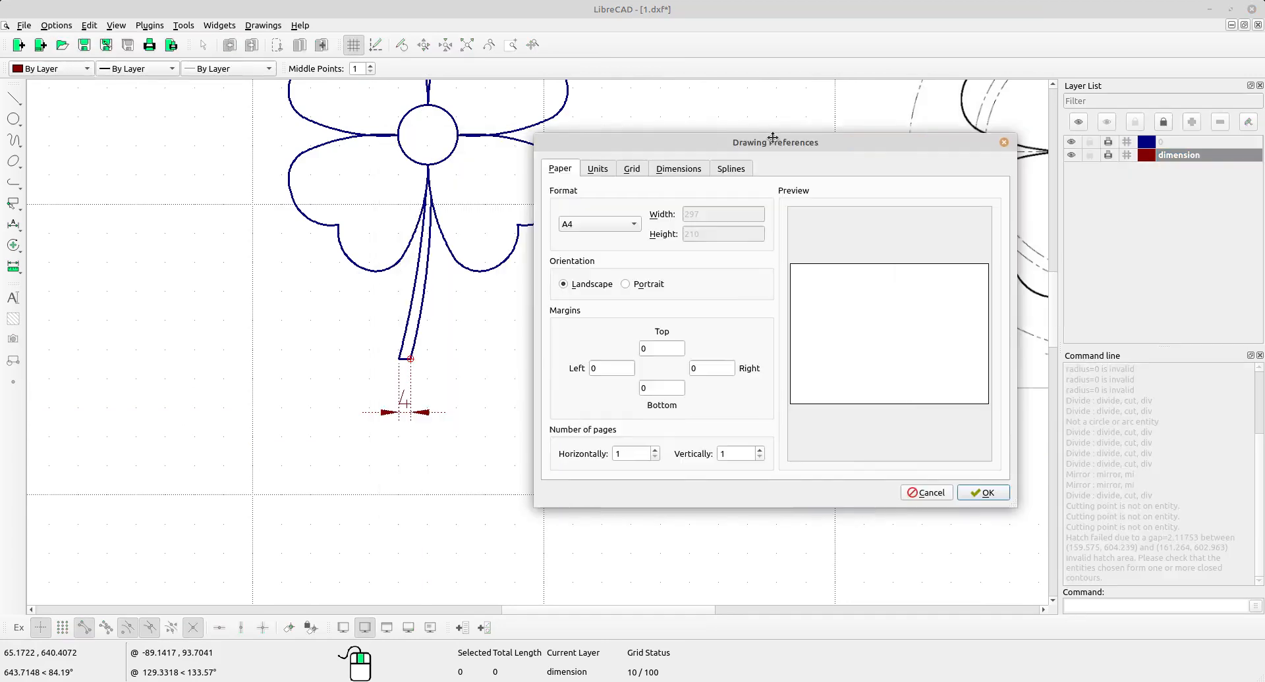
click(679, 164)
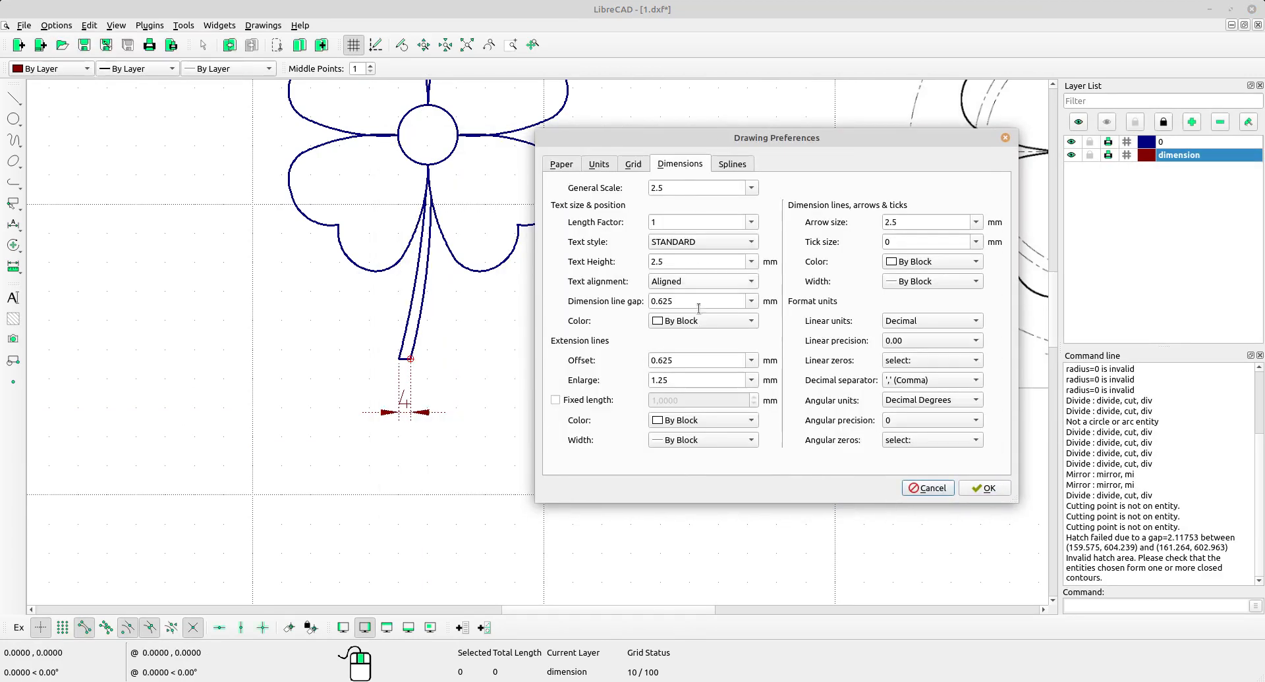
double_click(673, 189)
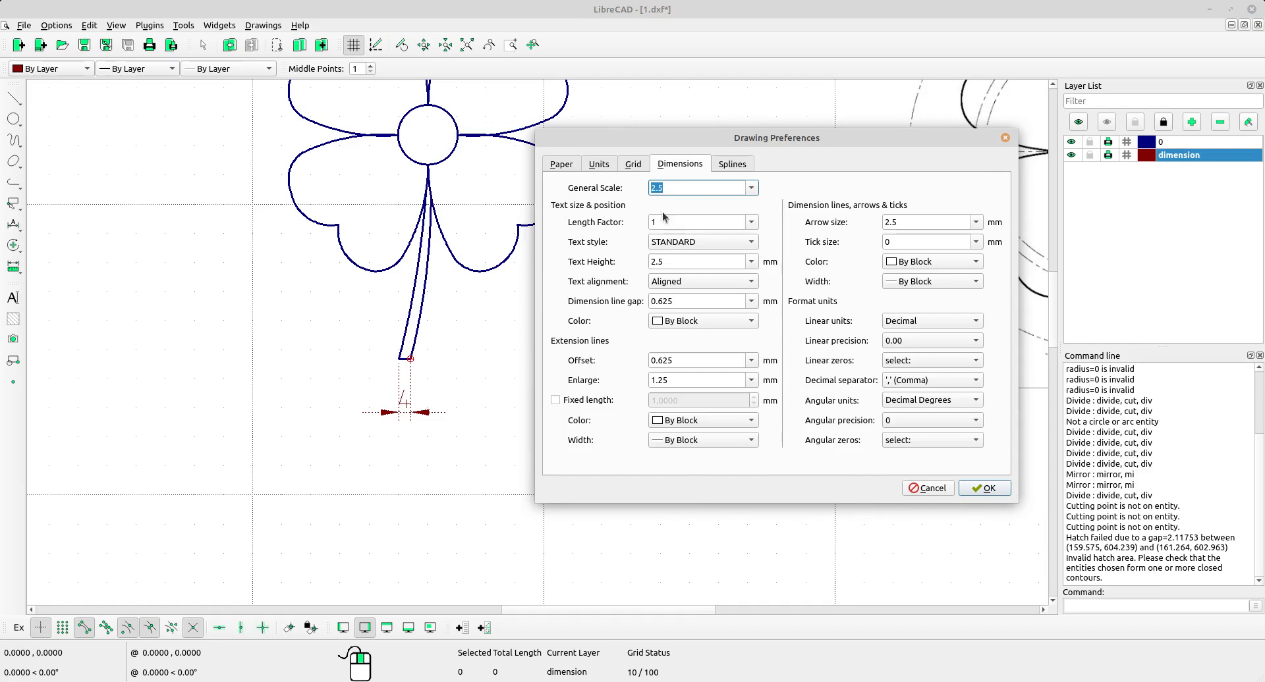
text(1)
Step: Set the dimension text style to iso, text height to 3 mm, alignment to Horizontal and dimension line gap to 3 mm
click(672, 245)
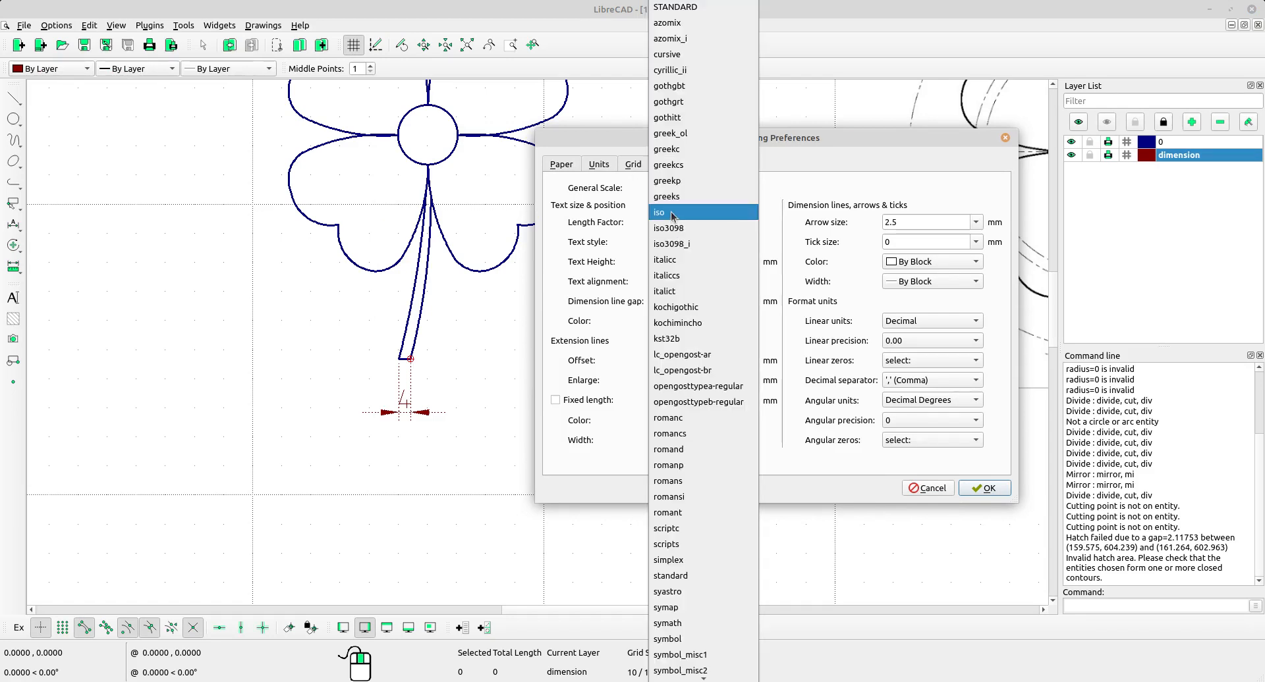
click(673, 214)
double_click(676, 262)
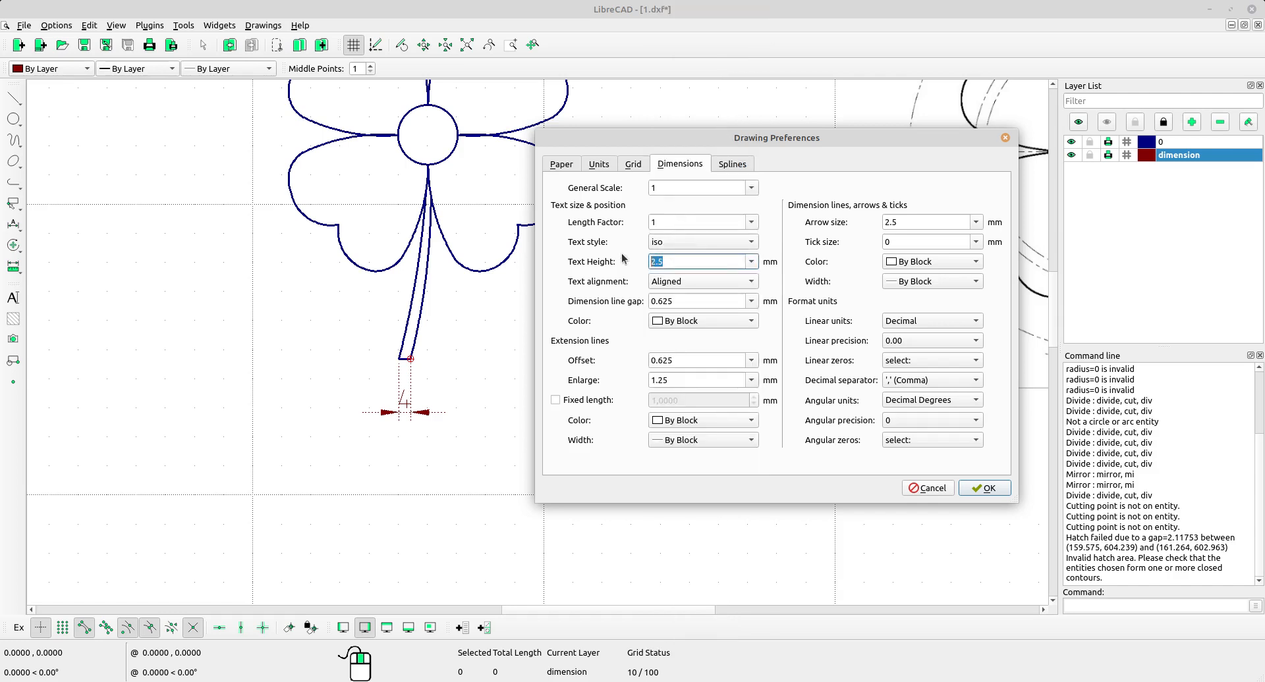
text(3)
click(675, 282)
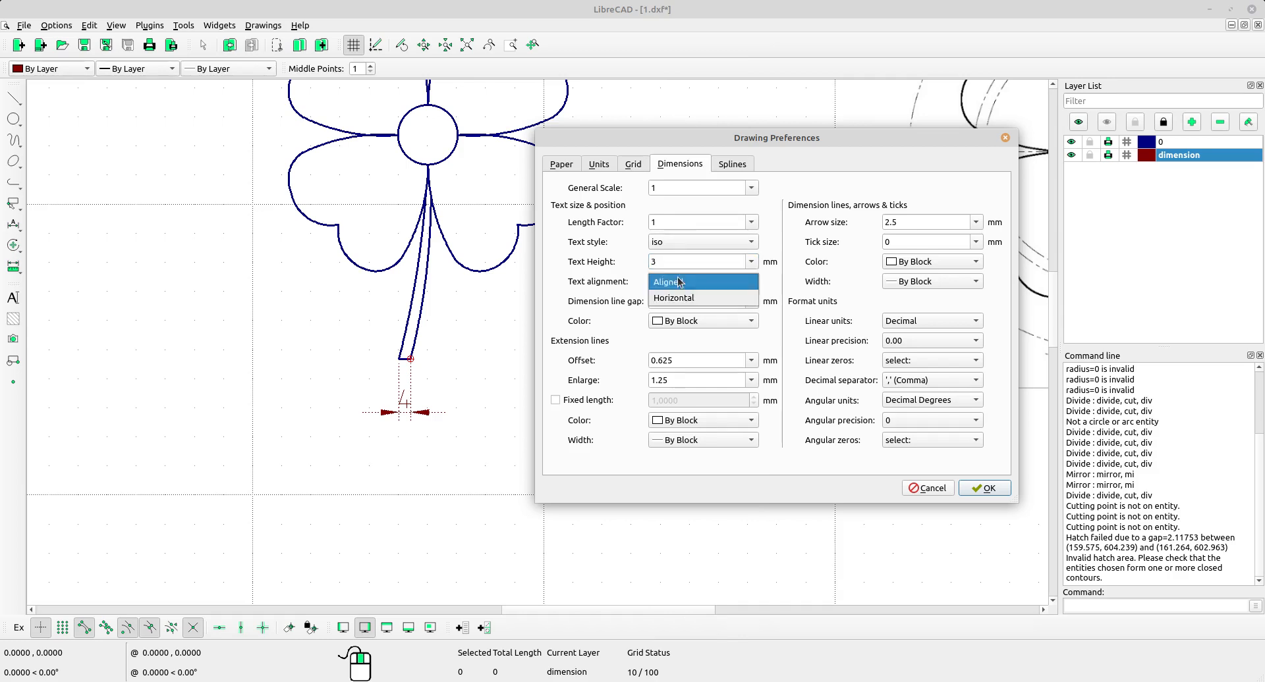
click(678, 297)
click(682, 303)
drag(682, 303, 614, 299)
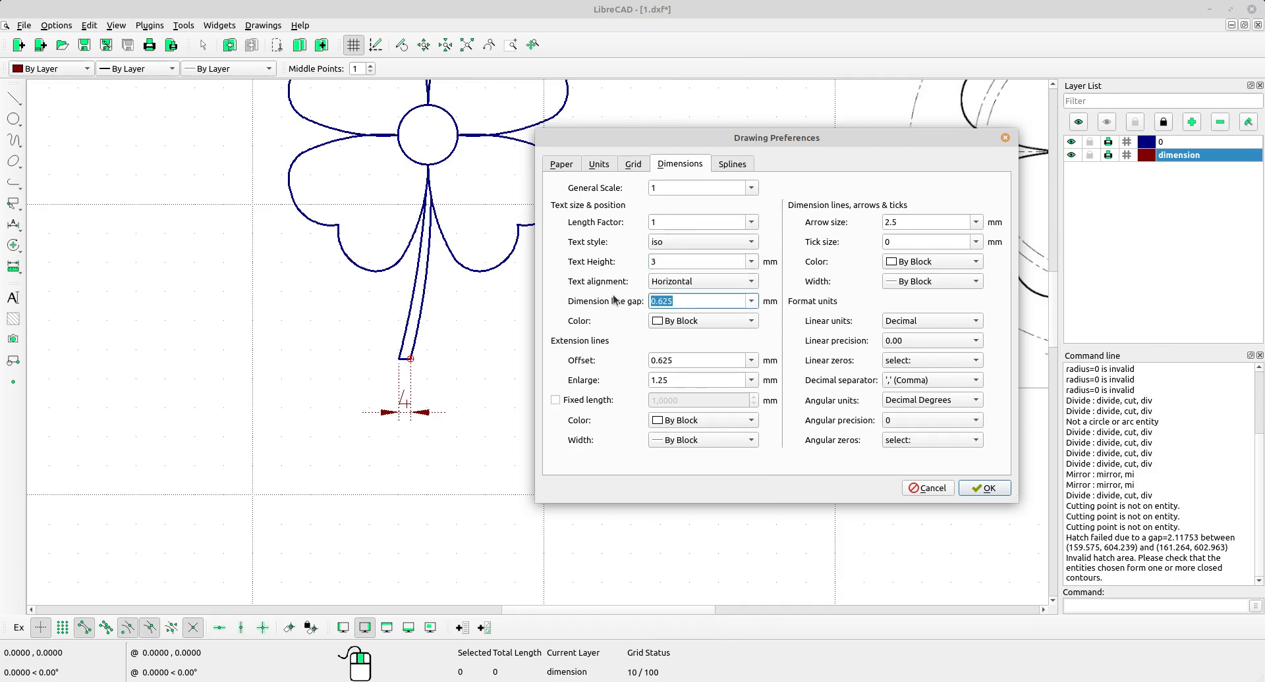
text(3)
Step: Set the extension line offset and enlargement to 2 mm and the arrow size to 3 mm, and apply the preferences
drag(682, 361, 602, 360)
text(2)
key(Tab)
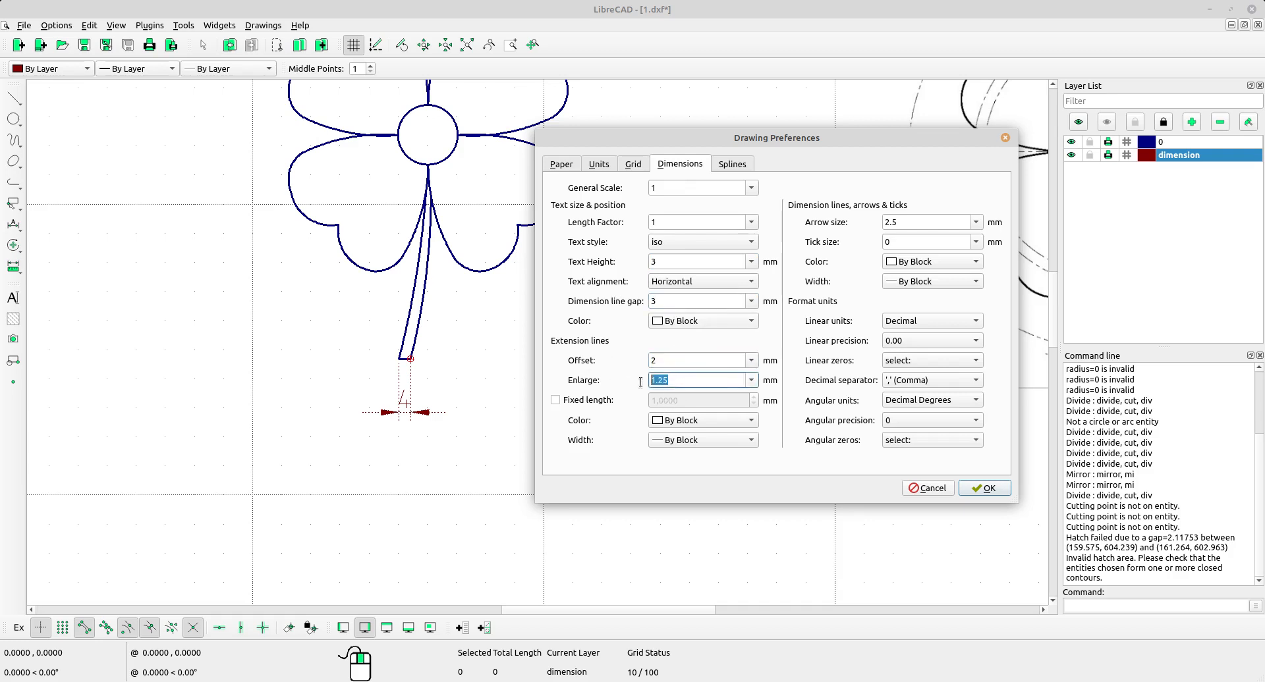
text(2)
drag(911, 217, 845, 207)
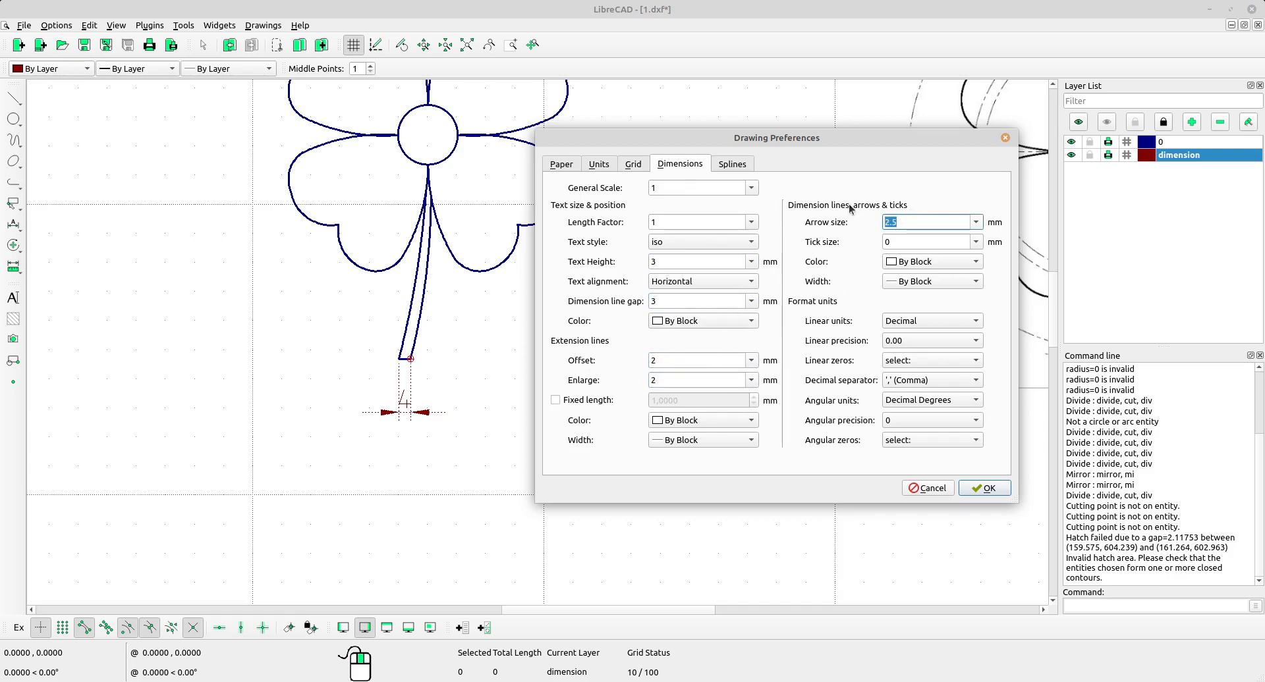
text(3)
click(1003, 494)
Step: Add a horizontal dimension from the stem base's left end to the clover's centre, placed below the base width dimension
scroll(447, 422, up, 2)
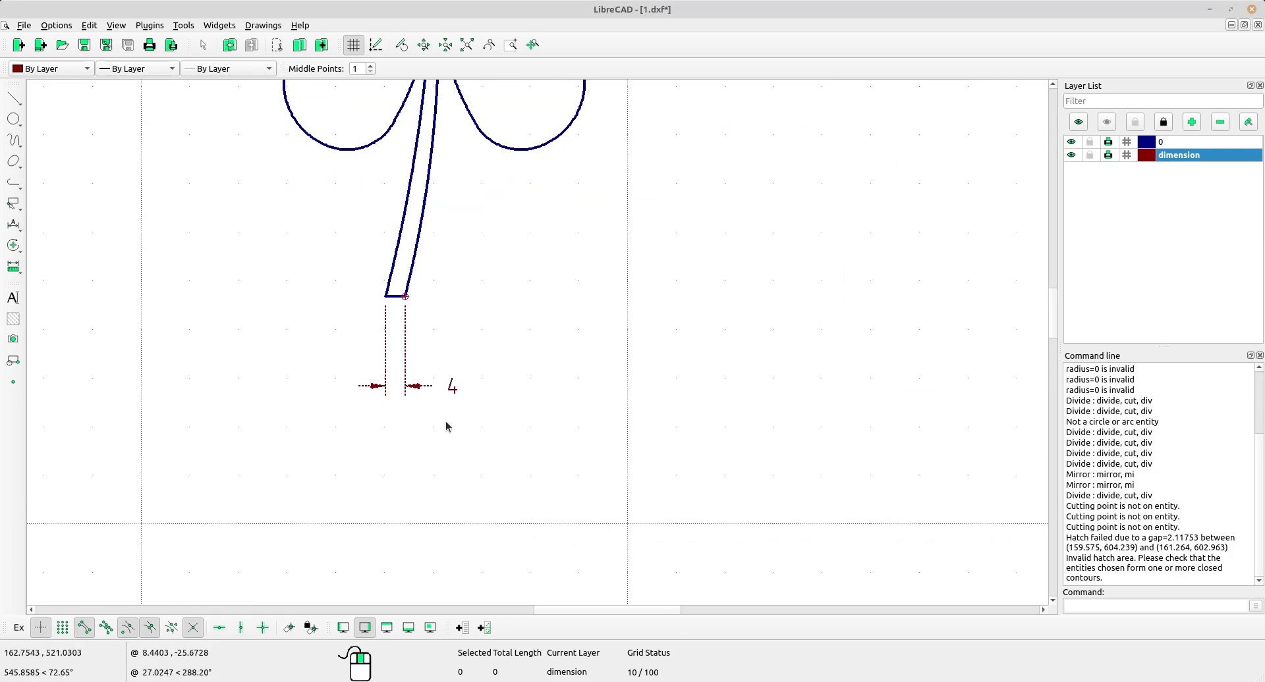
scroll(450, 414, down, 5)
middle_drag(594, 370, 405, 437)
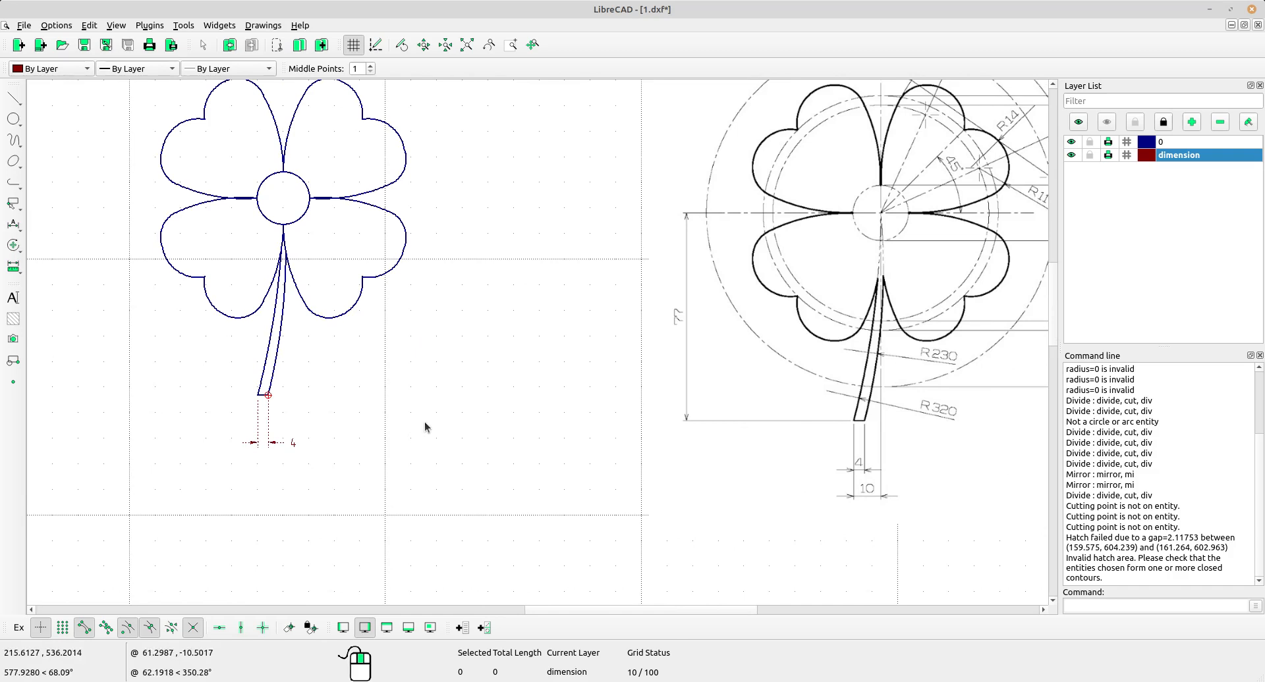
click(14, 224)
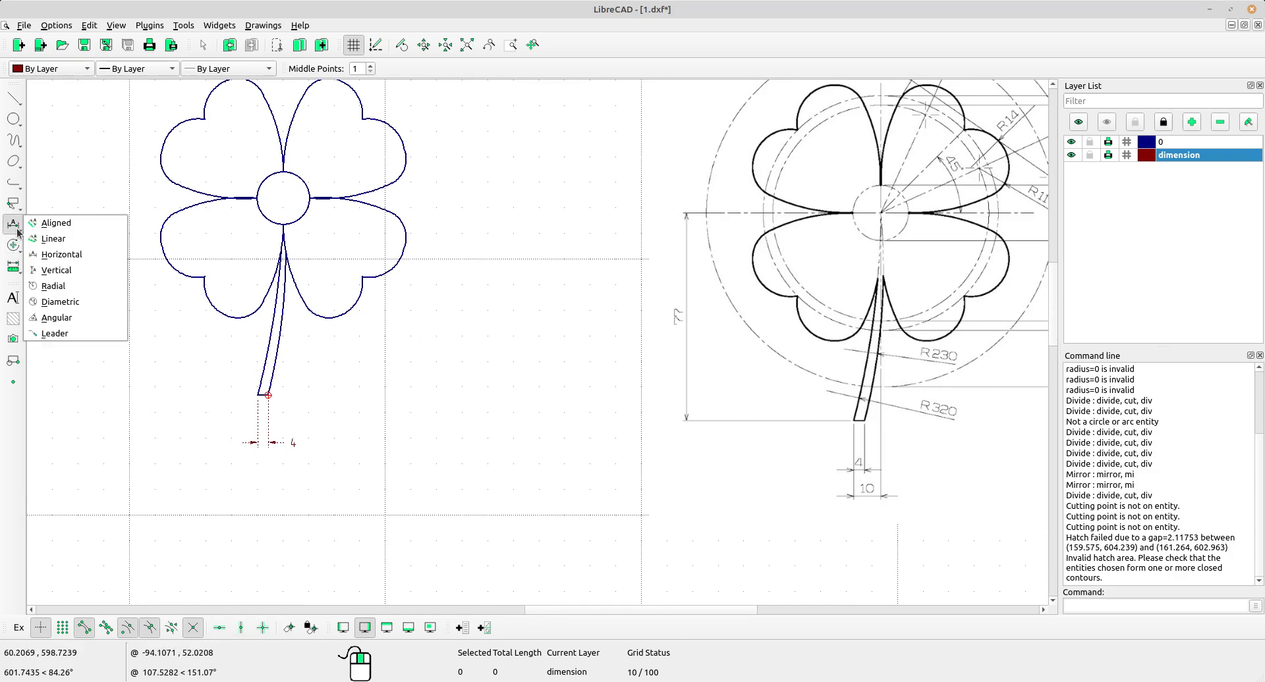
click(68, 261)
scroll(369, 428, up, 2)
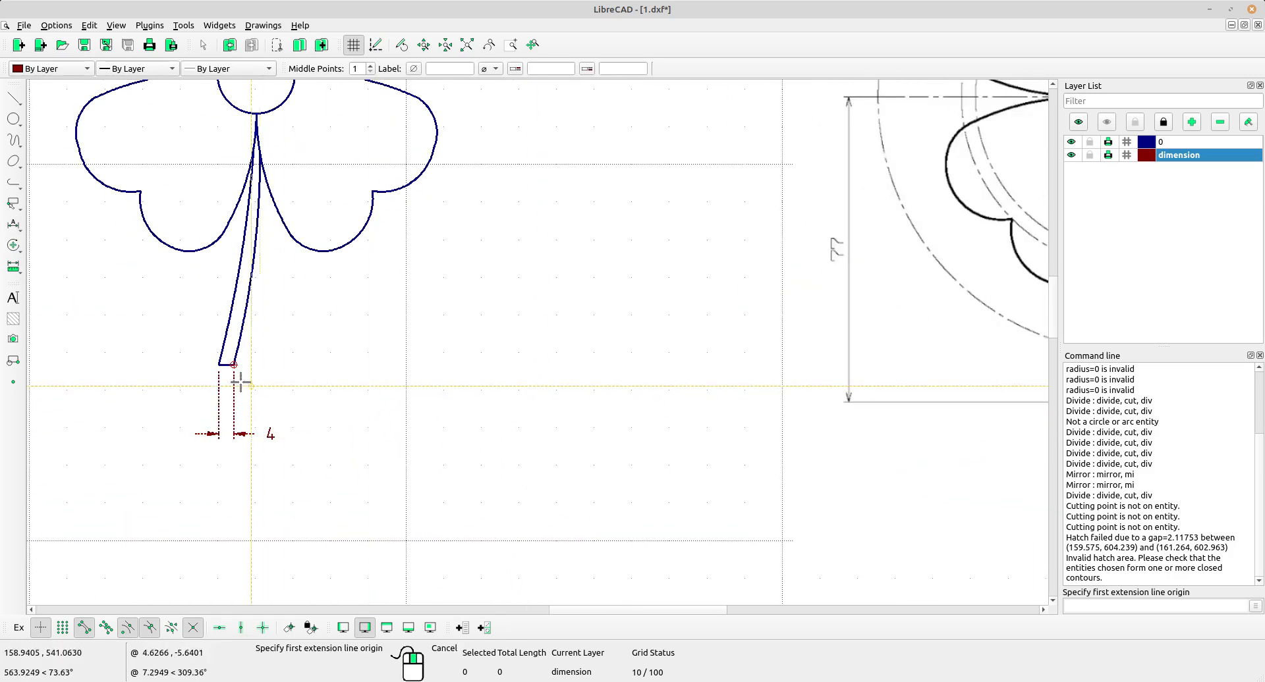
click(219, 364)
middle_drag(263, 317, 255, 424)
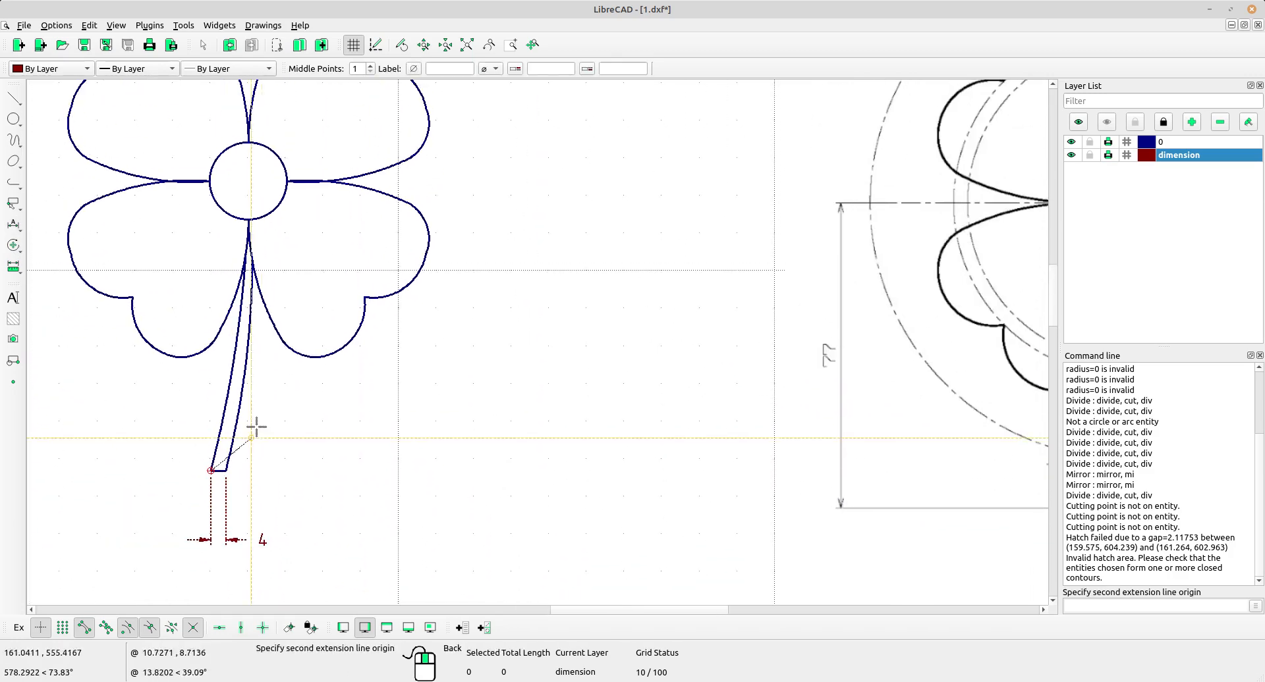
click(253, 182)
click(266, 580)
middle_drag(338, 525, 452, 354)
right_click(453, 355)
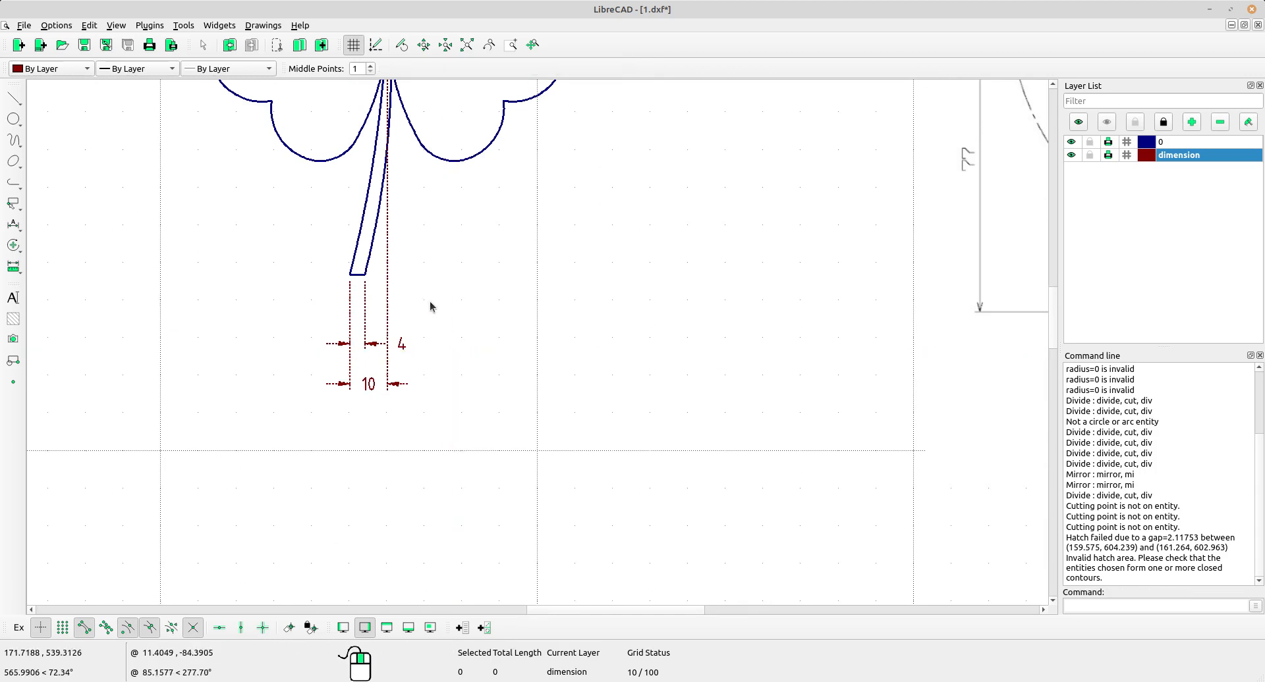
Step: Reduce the dimension line gap in the drawing's dimension preferences and apply the change
scroll(430, 305, down, 4)
middle_drag(430, 312, 182, 350)
scroll(241, 341, up, 4)
middle_drag(283, 364, 241, 350)
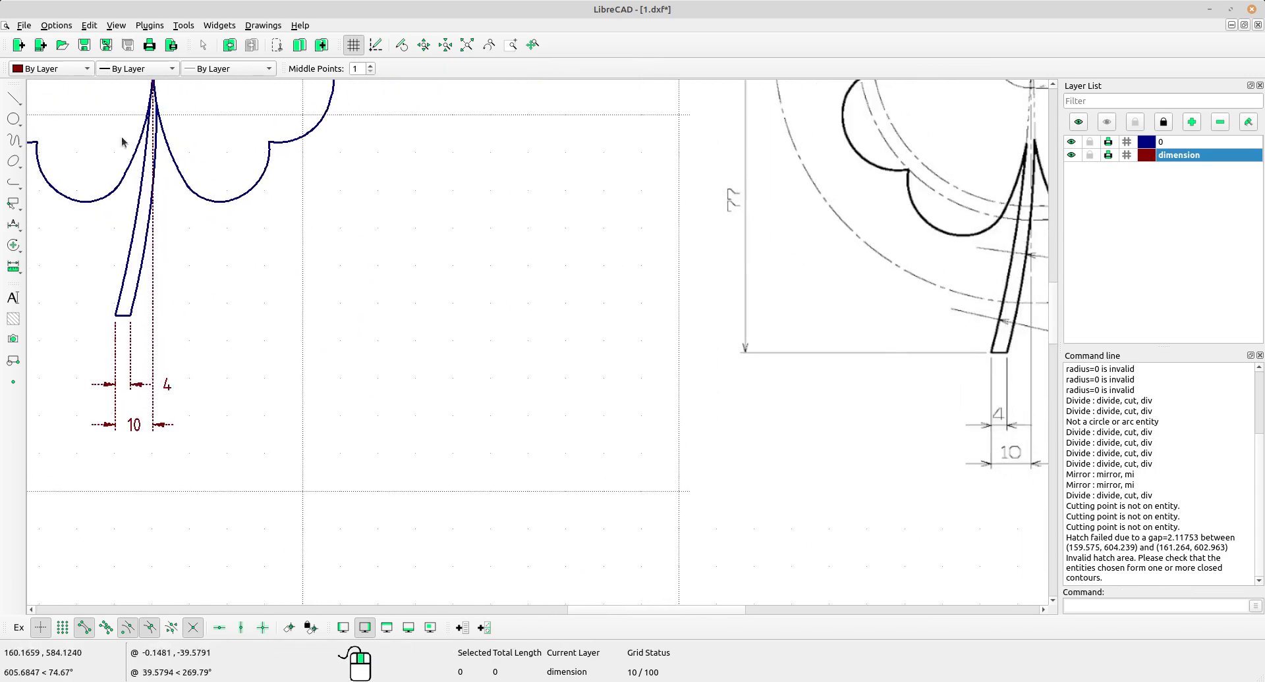
click(56, 25)
click(84, 64)
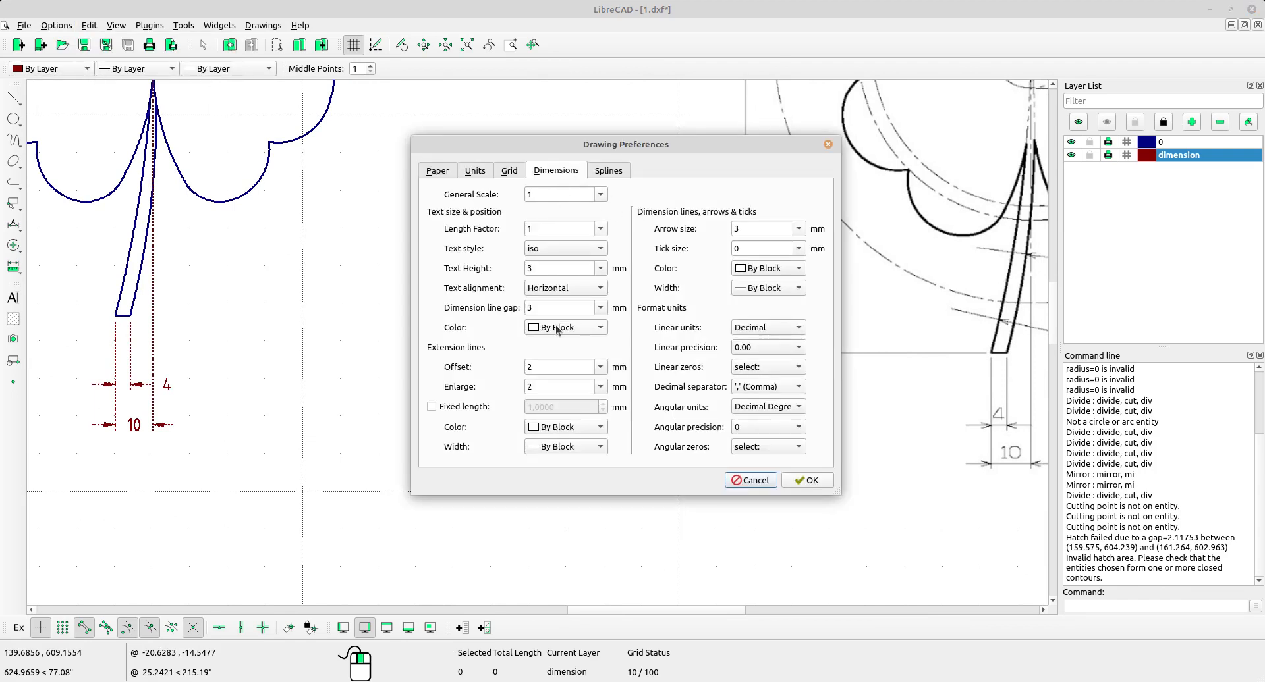
double_click(527, 308)
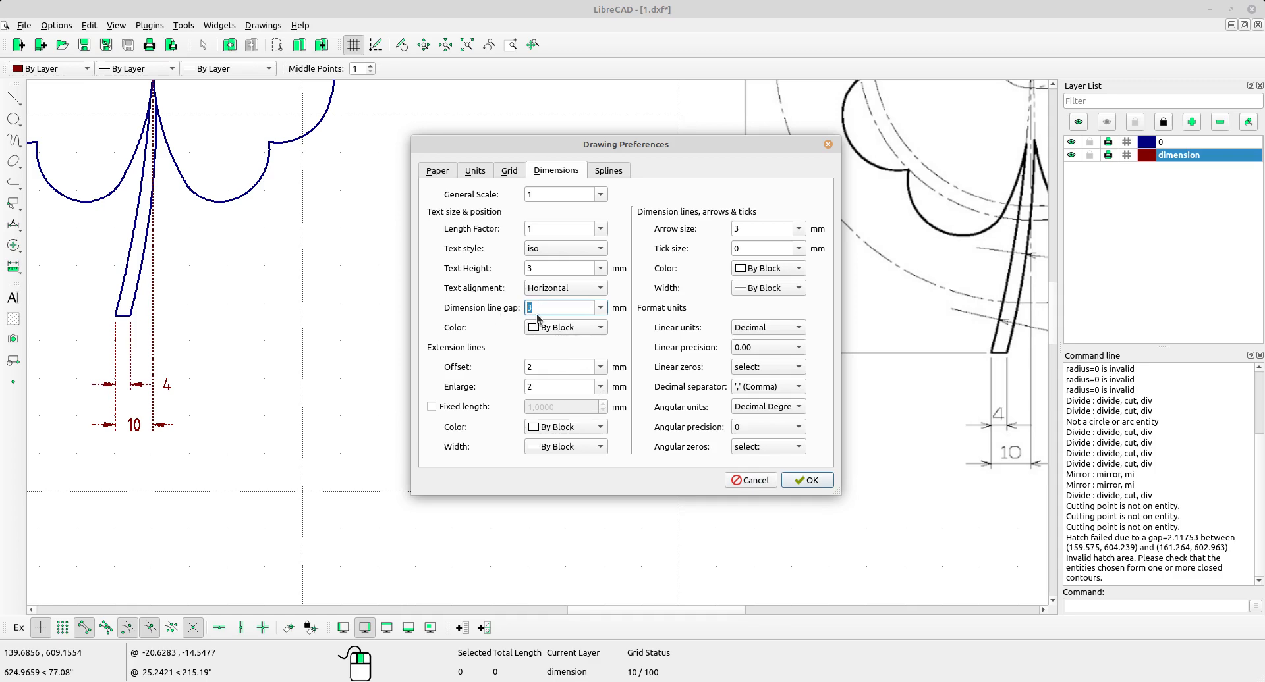
click(805, 486)
scroll(151, 419, up, 4)
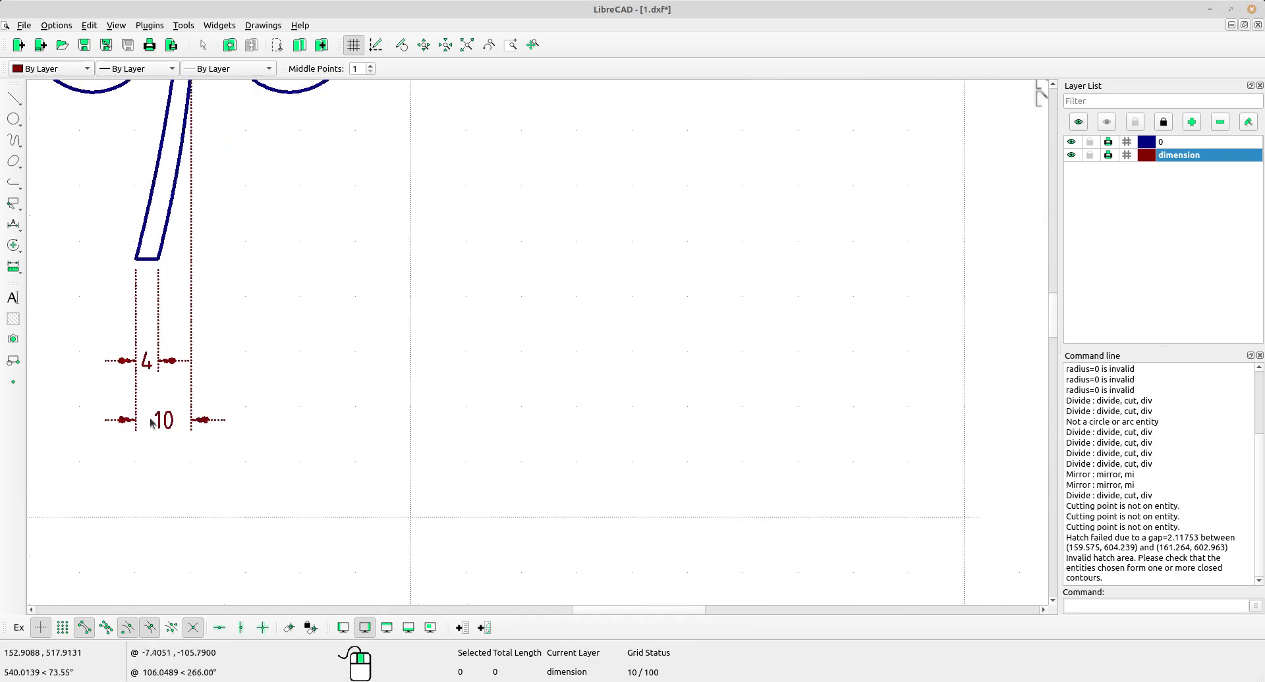
Step: Add a vertical dimension between the centre circle's top and bottom points, placed to the right of the clover's leaves
scroll(151, 419, down, 4)
middle_drag(383, 331, 394, 433)
scroll(362, 454, down, 3)
mouse_move(540, 468)
middle_down()
mouse_move(520, 480)
mouse_move(506, 457)
middle_up()
scroll(517, 440, down, 2)
scroll(498, 438, down, 1)
mouse_move(591, 442)
middle_down()
mouse_move(497, 438)
mouse_move(503, 424)
middle_up()
scroll(524, 432, up, 1)
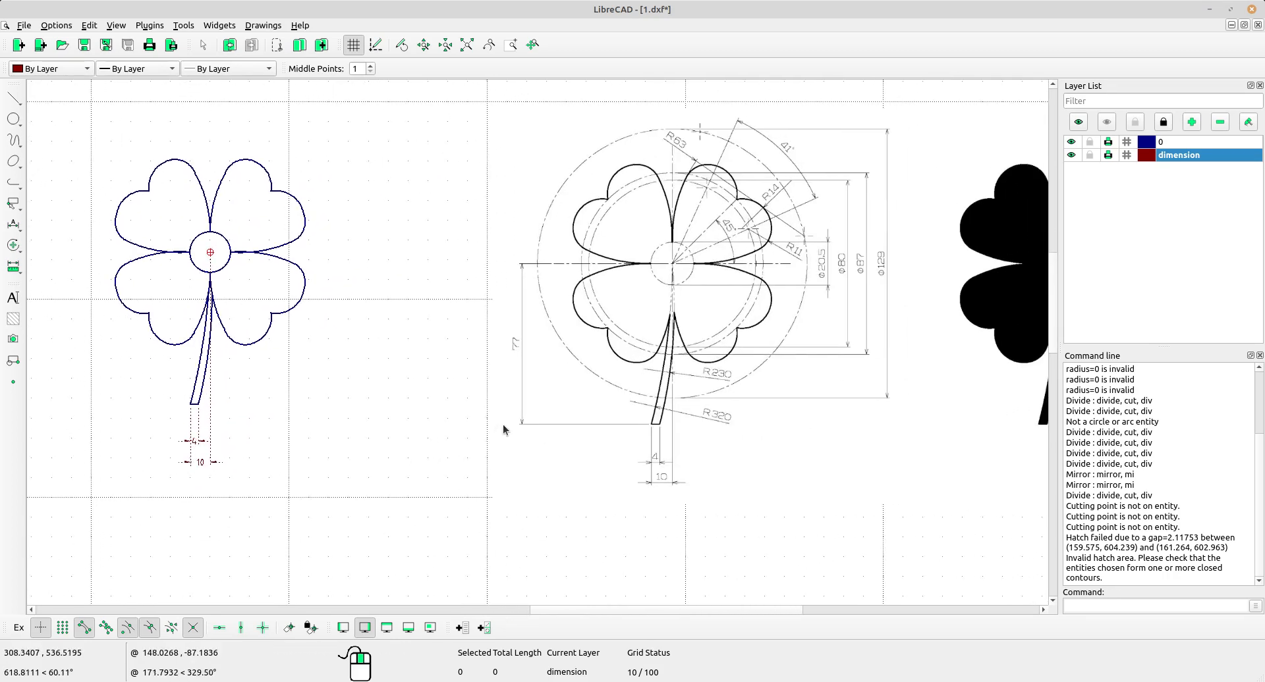
click(13, 266)
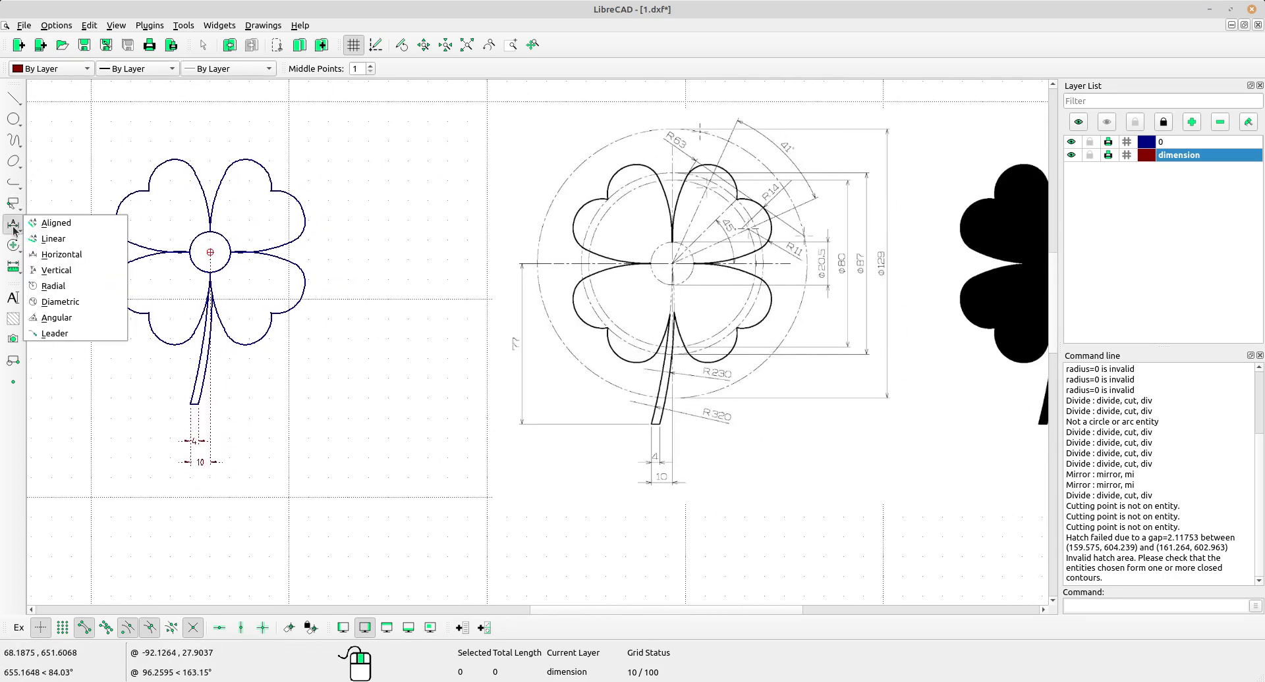
click(112, 270)
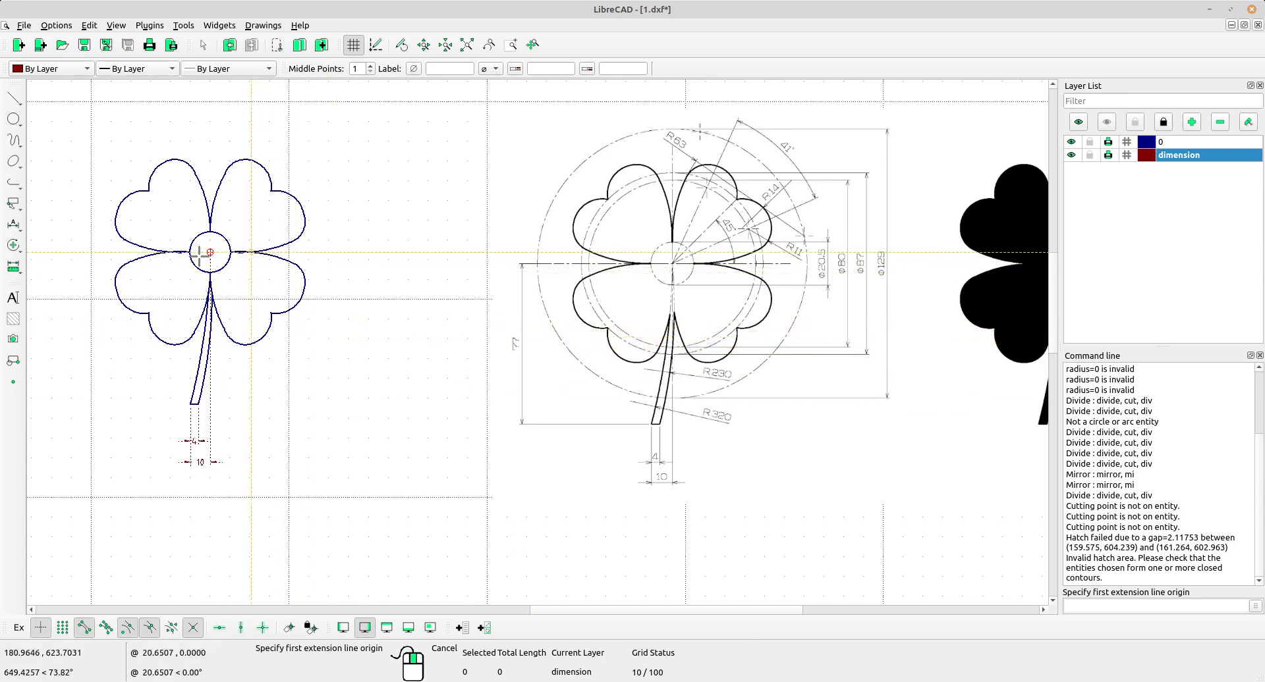
scroll(259, 248, up, 4)
click(211, 222)
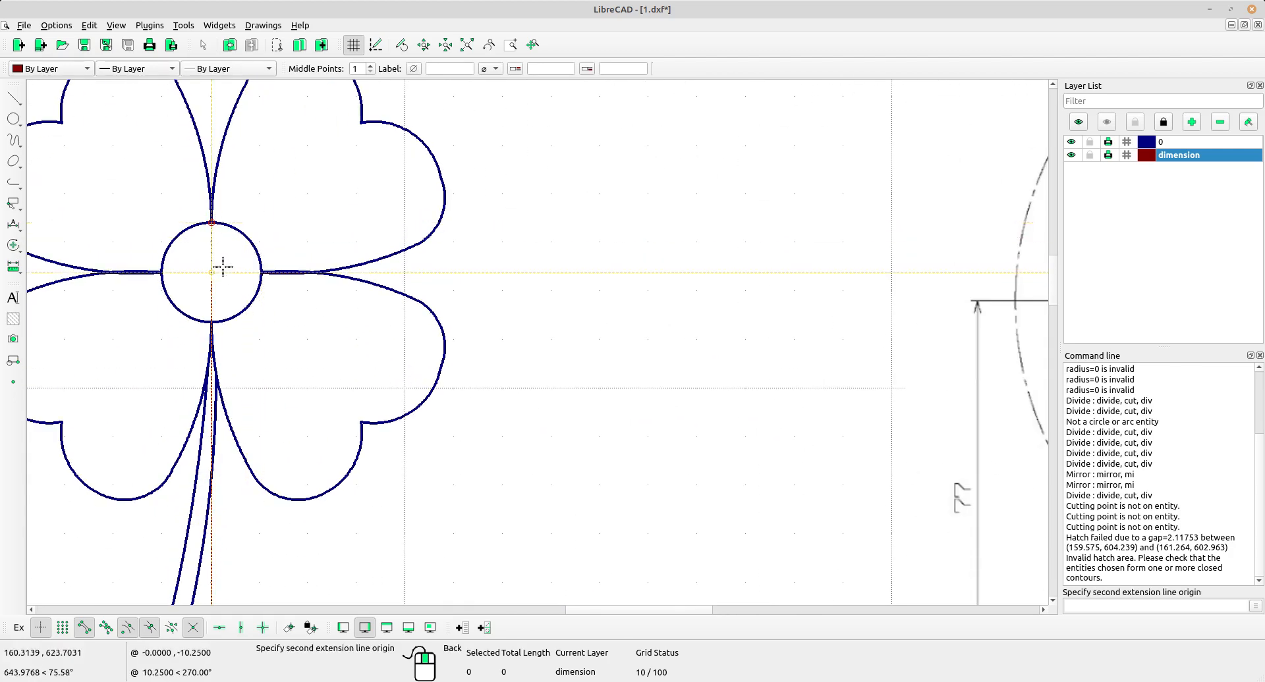
click(212, 322)
scroll(522, 306, down, 4)
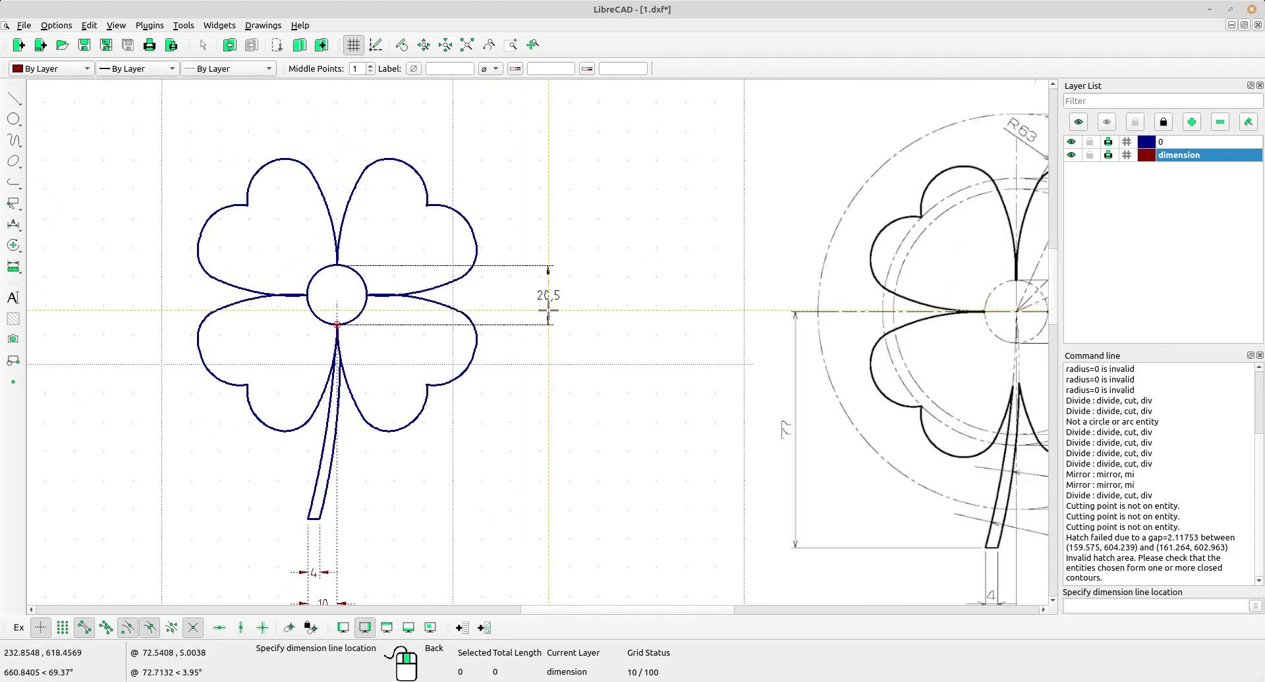
click(549, 310)
middle_drag(614, 363, 428, 369)
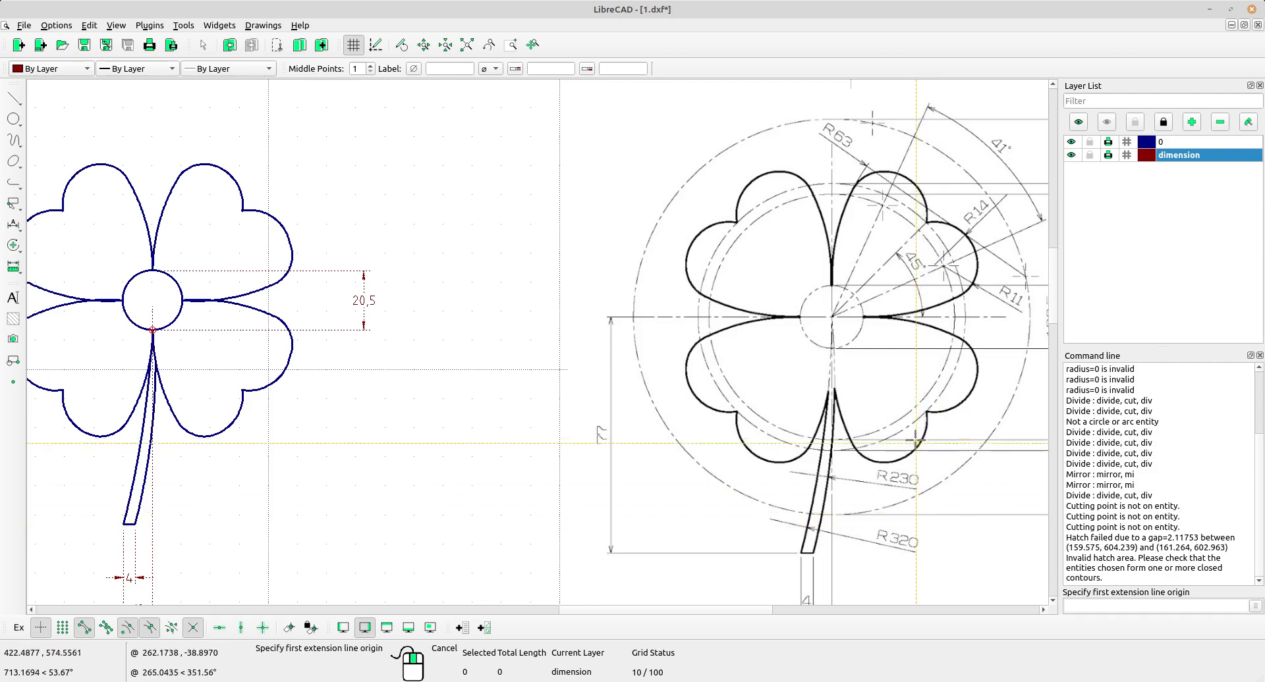
click(242, 389)
click(242, 211)
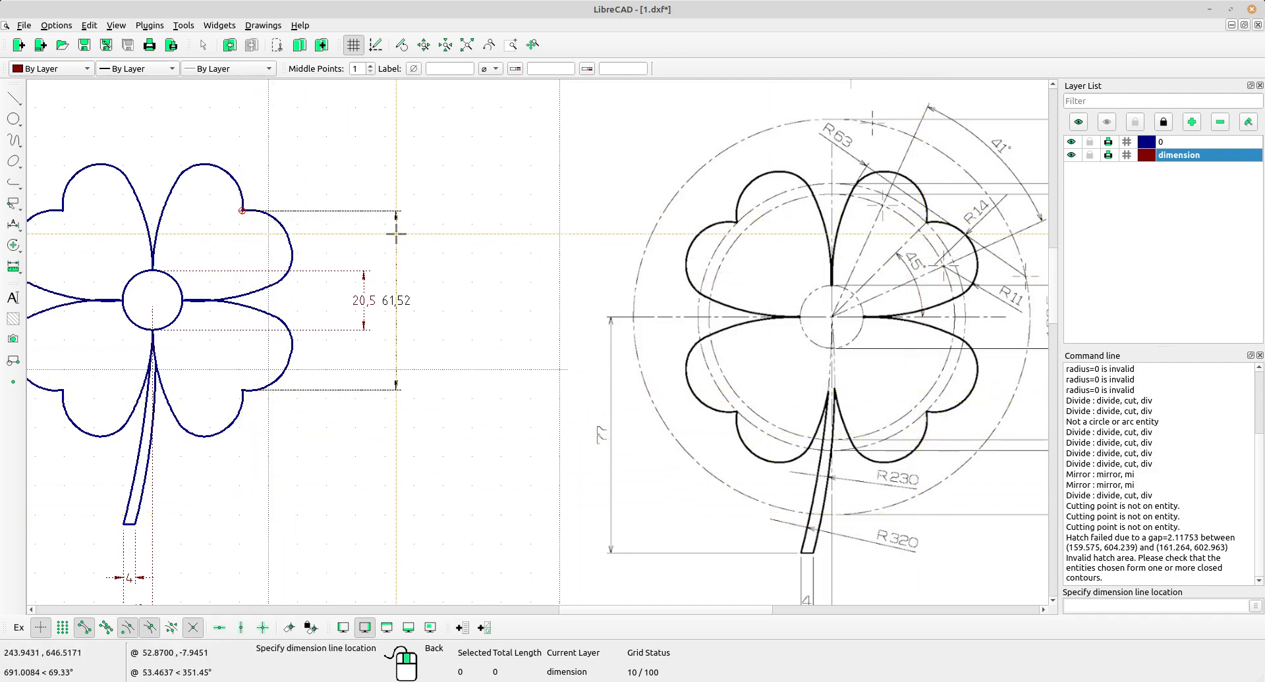
right_click(396, 234)
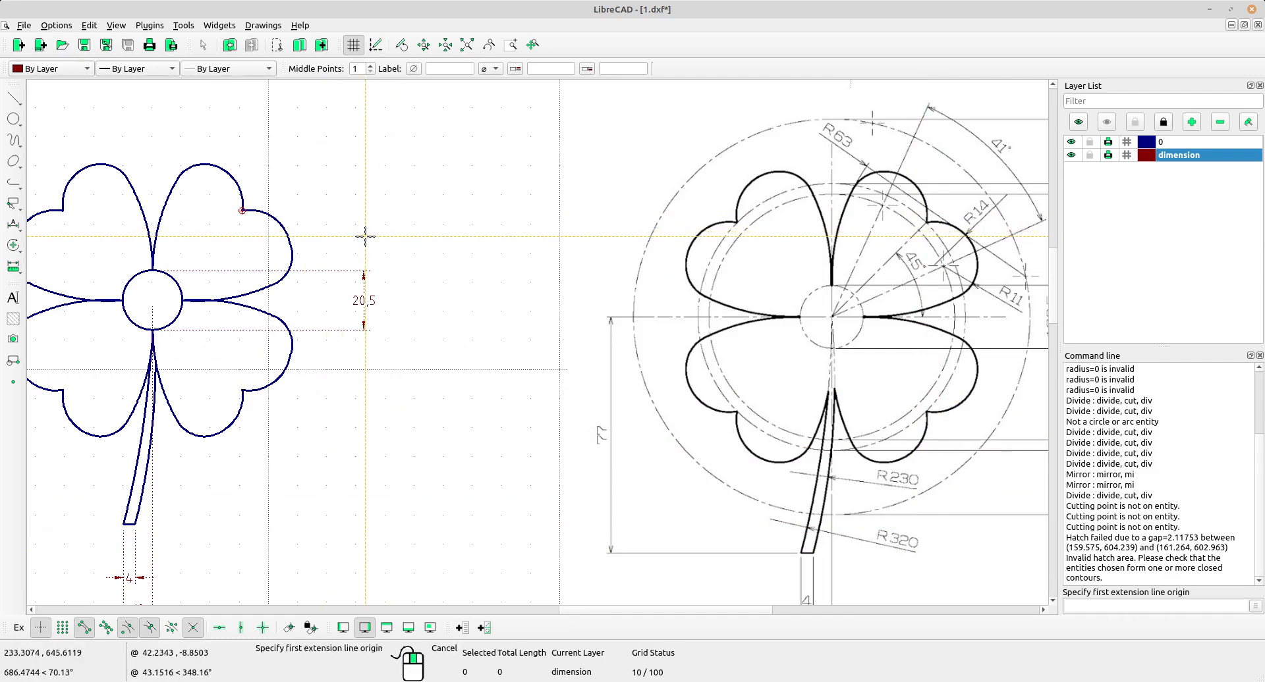
middle_drag(951, 266, 756, 259)
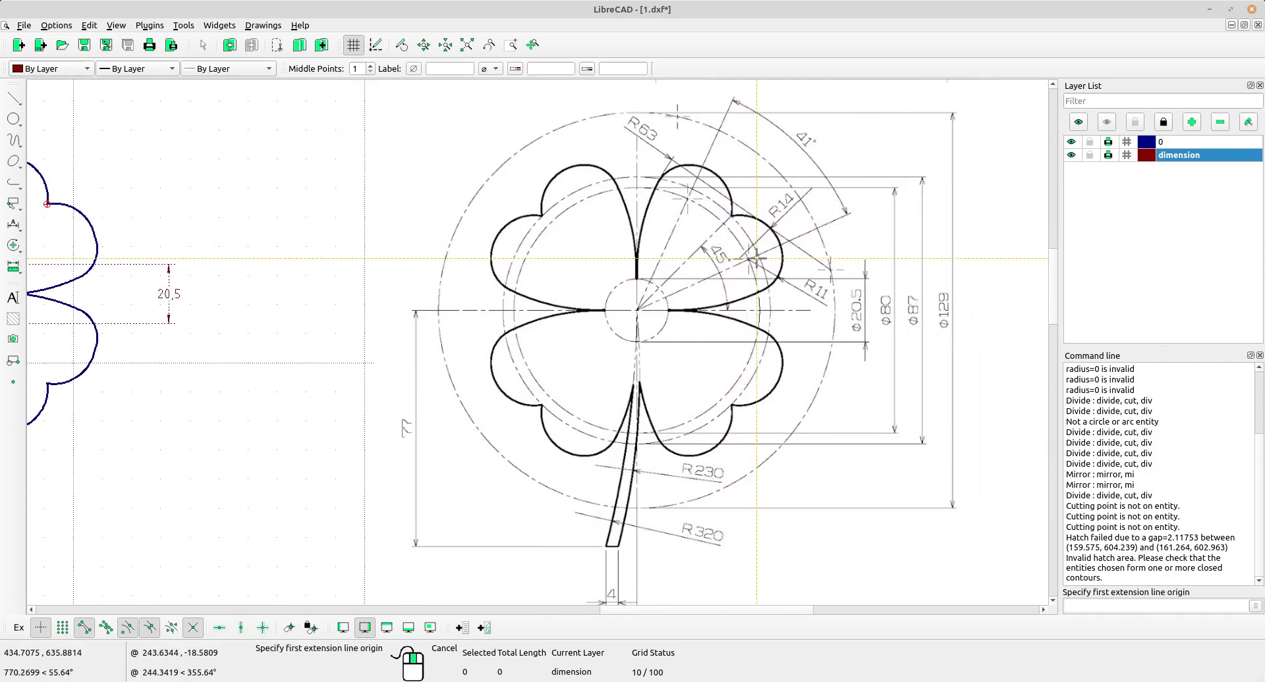
right_click(757, 260)
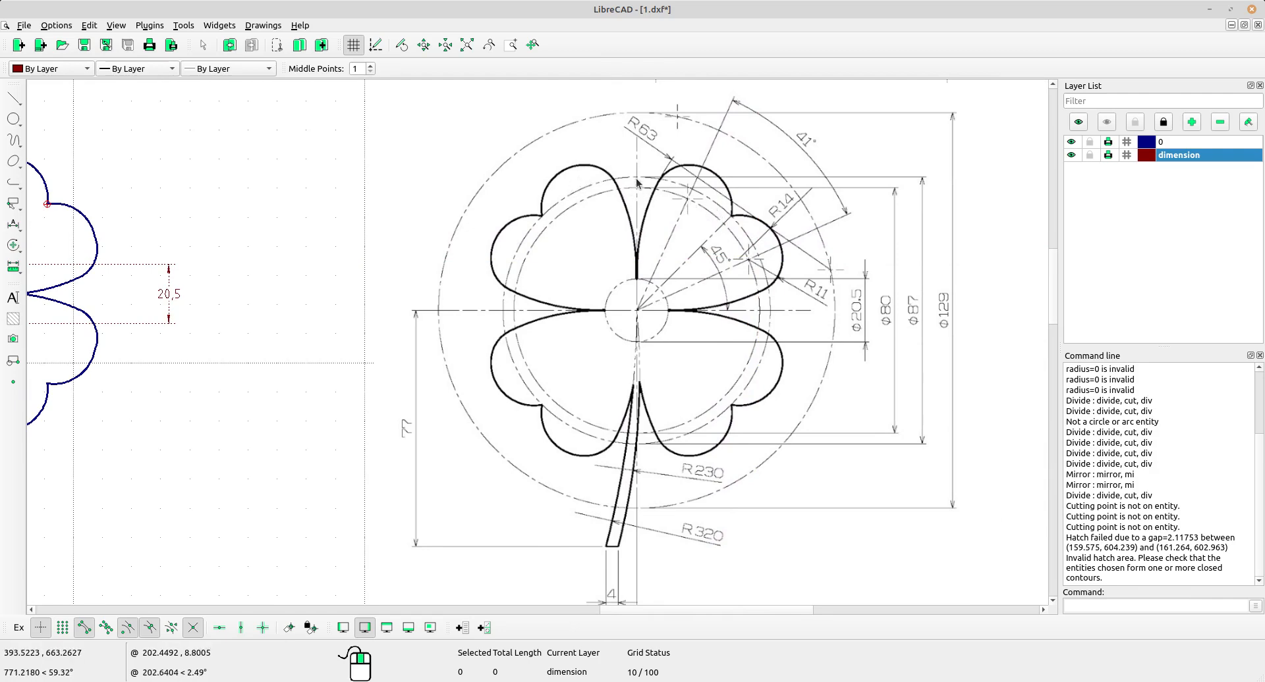
Step: Add a radial dimension to the outer lobe arc of the clover's upper-right leaf
scroll(636, 185, down, 3)
scroll(631, 237, up, 1)
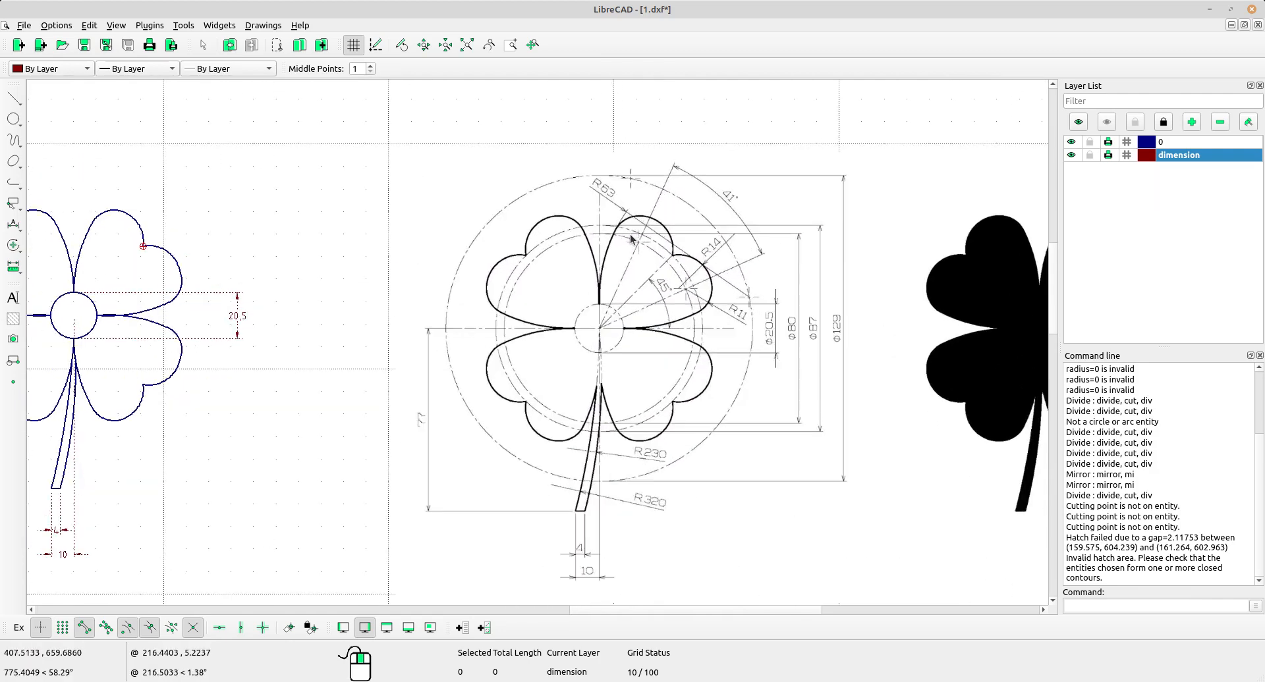
middle_drag(280, 322, 316, 290)
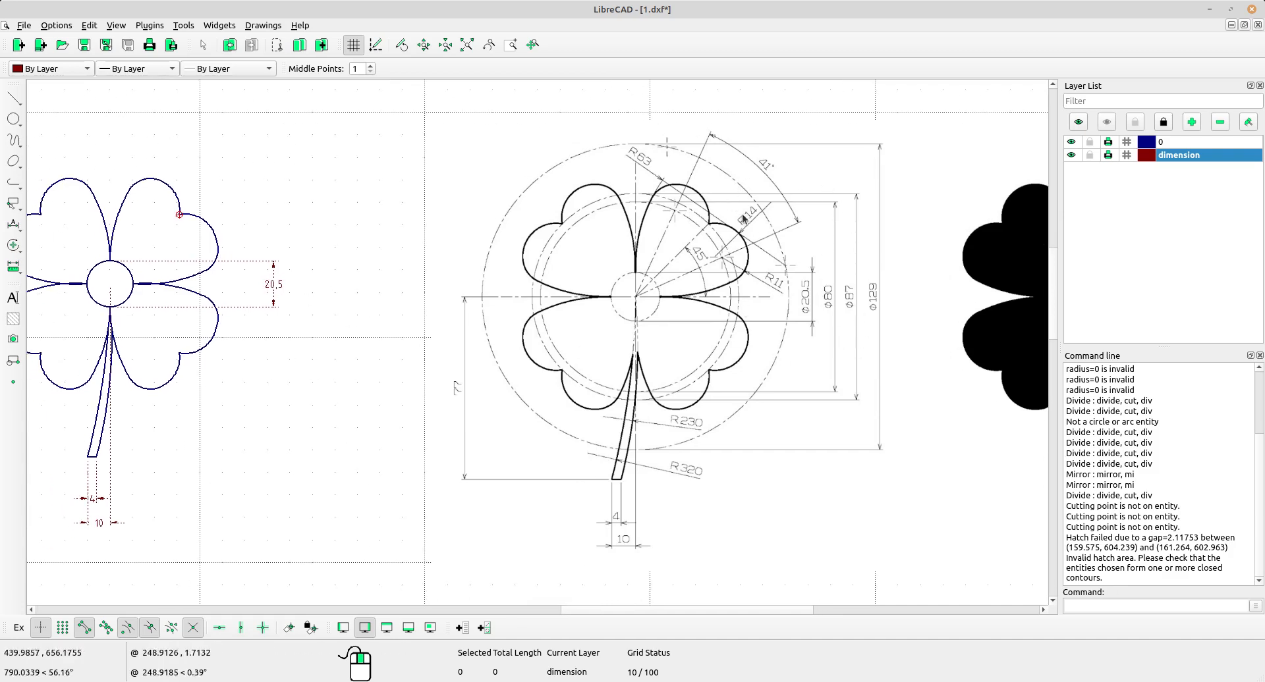
scroll(217, 239, up, 2)
mouse_move(225, 253)
middle_down()
mouse_move(399, 247)
mouse_move(311, 228)
middle_up()
middle_drag(486, 290, 459, 294)
scroll(460, 284, down, 2)
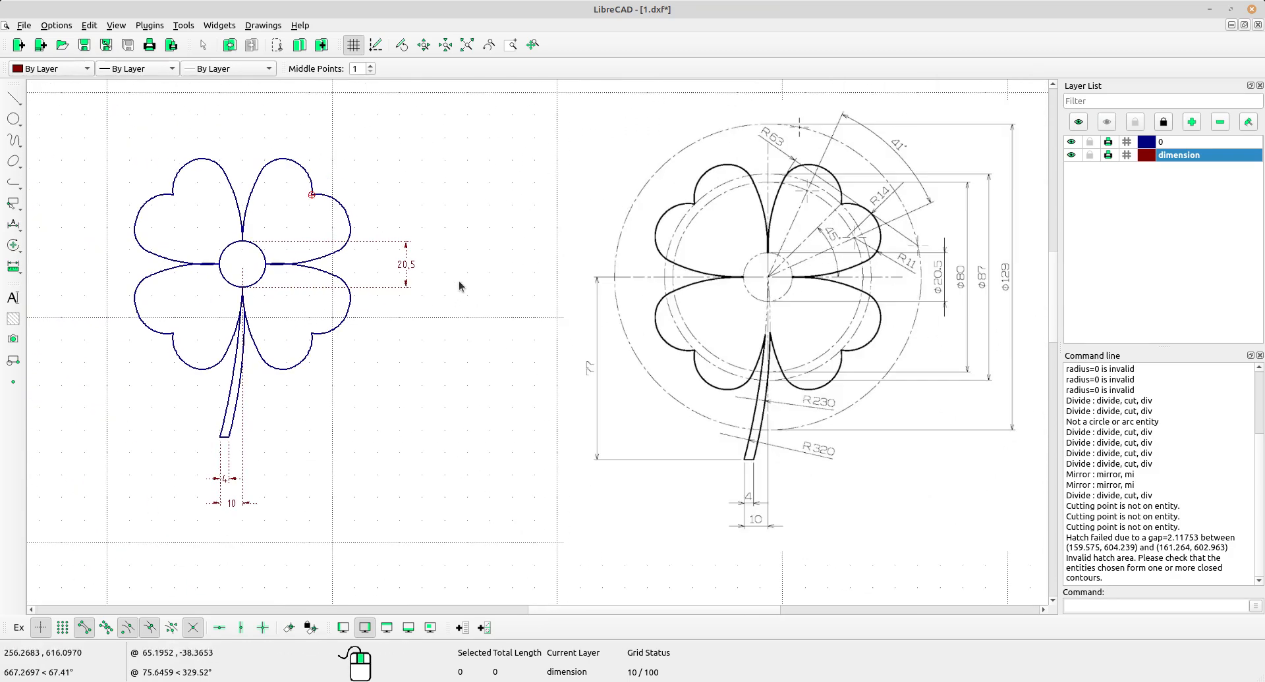
scroll(453, 271, up, 1)
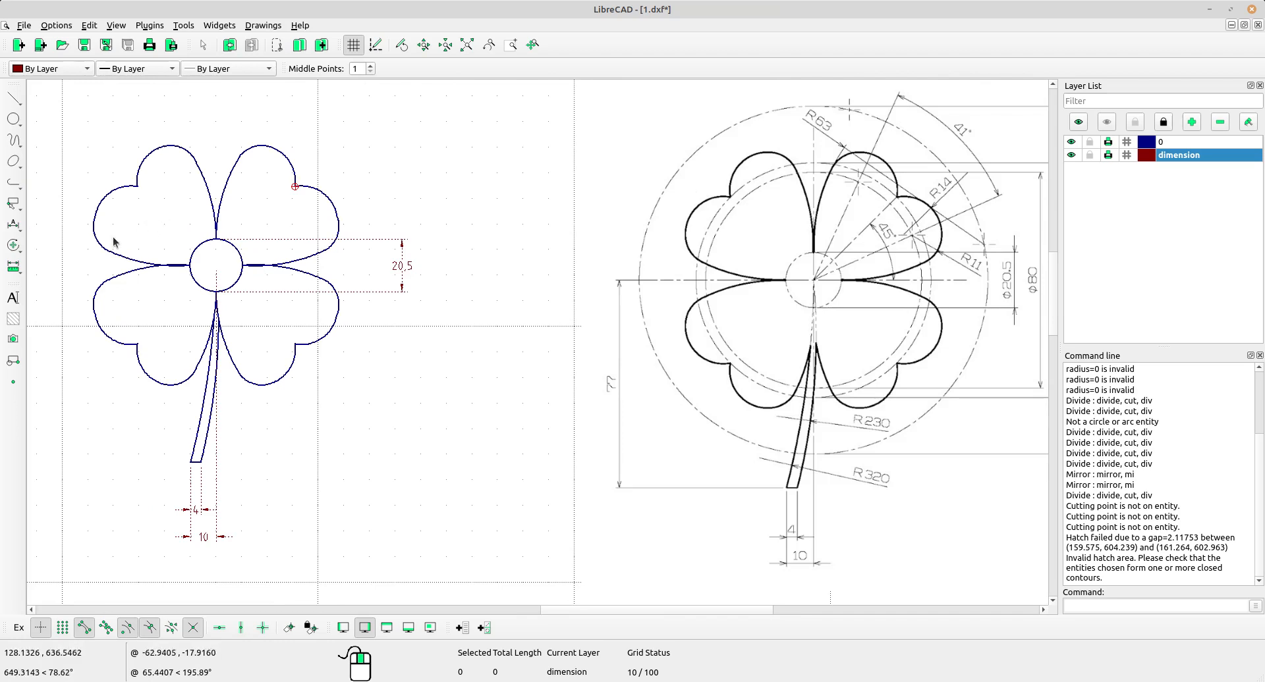
click(17, 239)
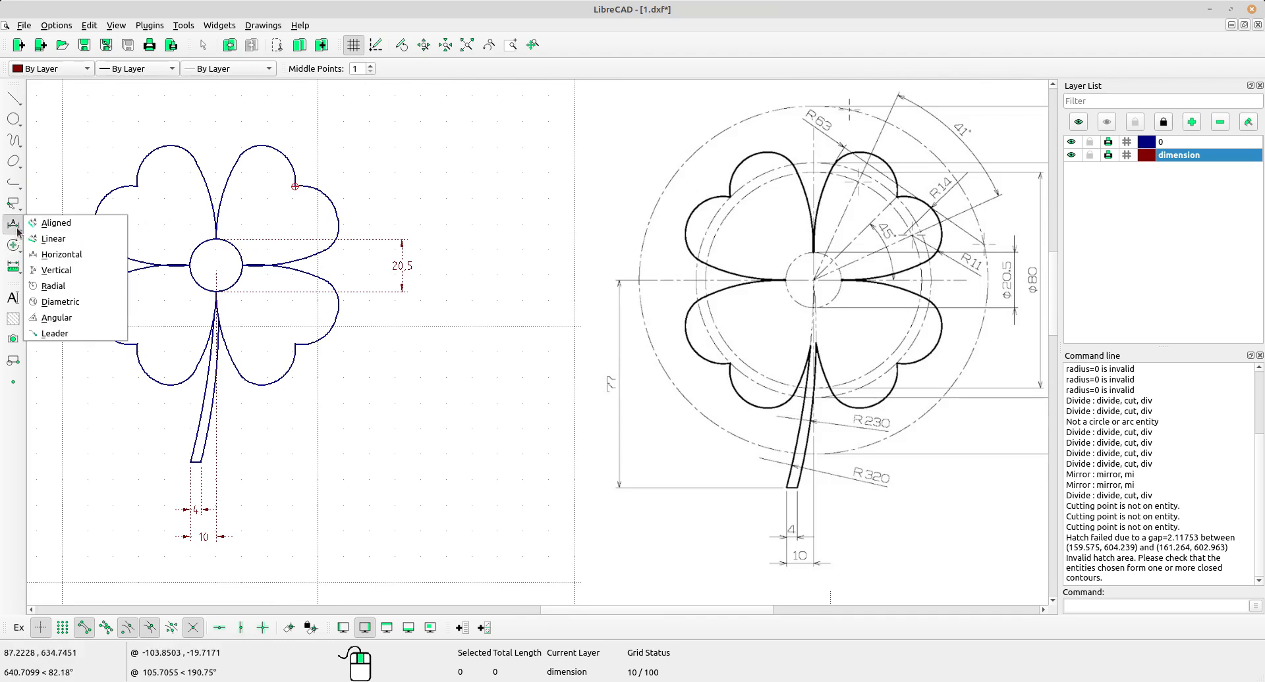
click(52, 283)
click(337, 208)
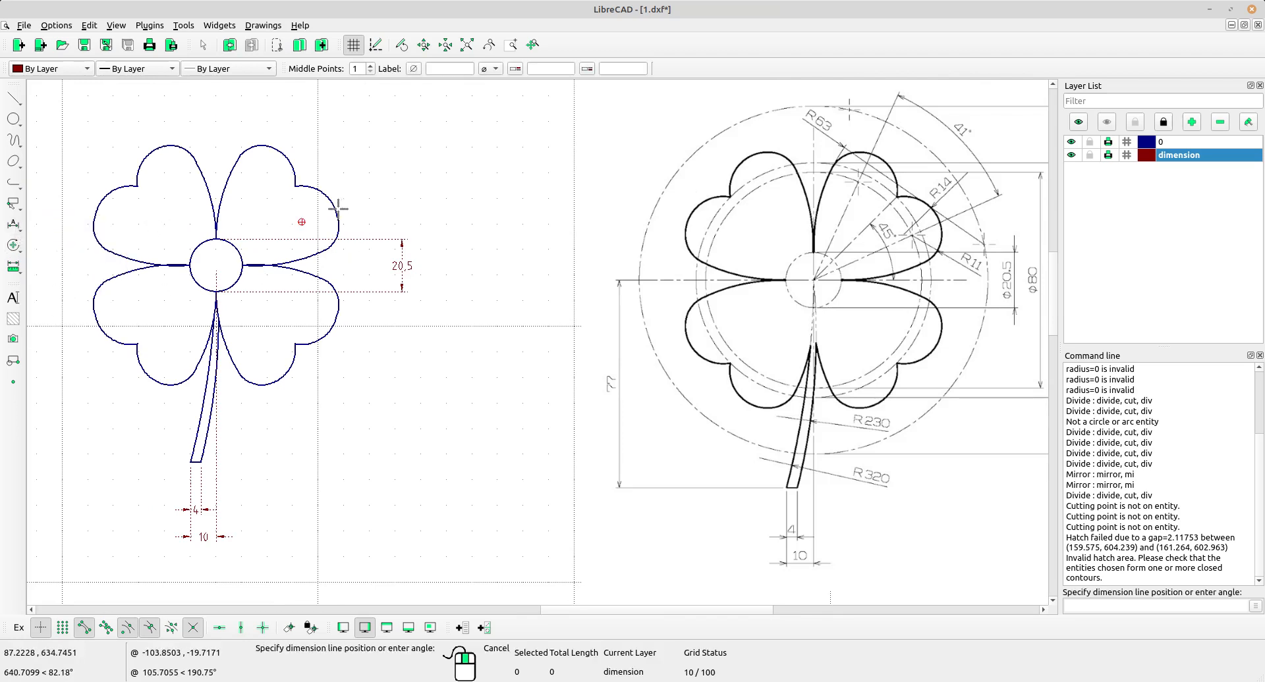
click(353, 205)
Step: Add a radial dimension to the top lobe arc of the upper-right leaf, with its arrow near the arc's top
scroll(283, 179, up, 2)
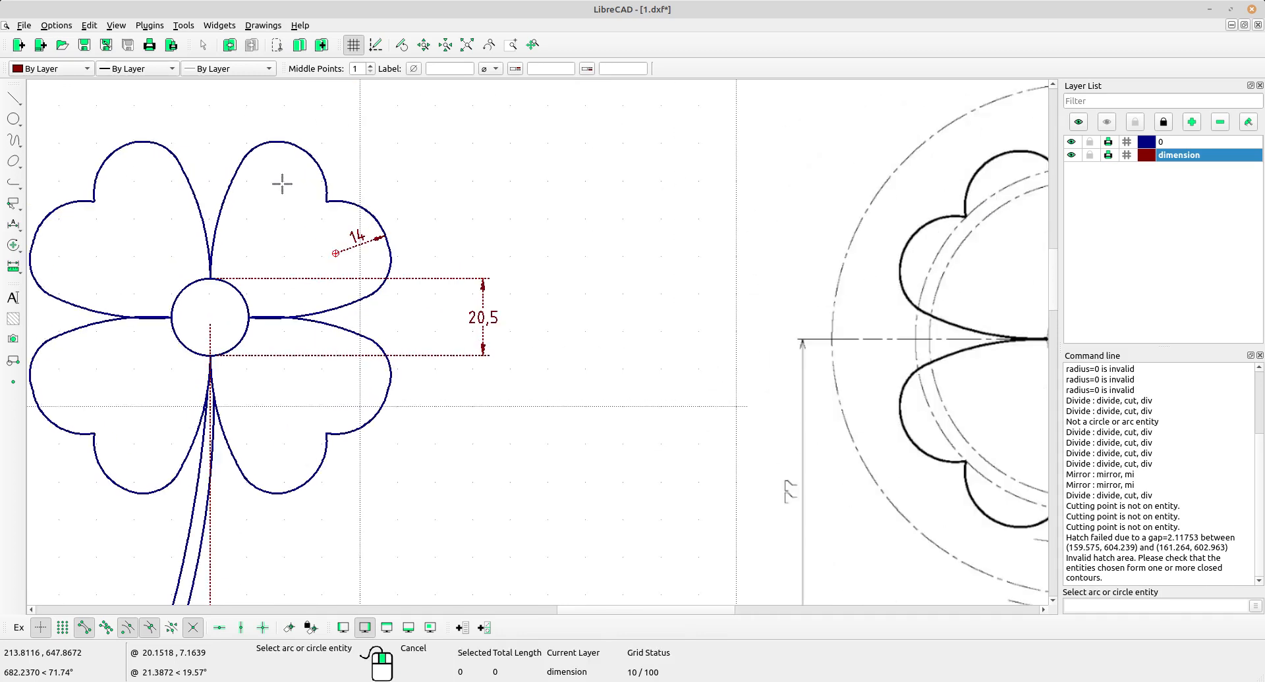
click(289, 146)
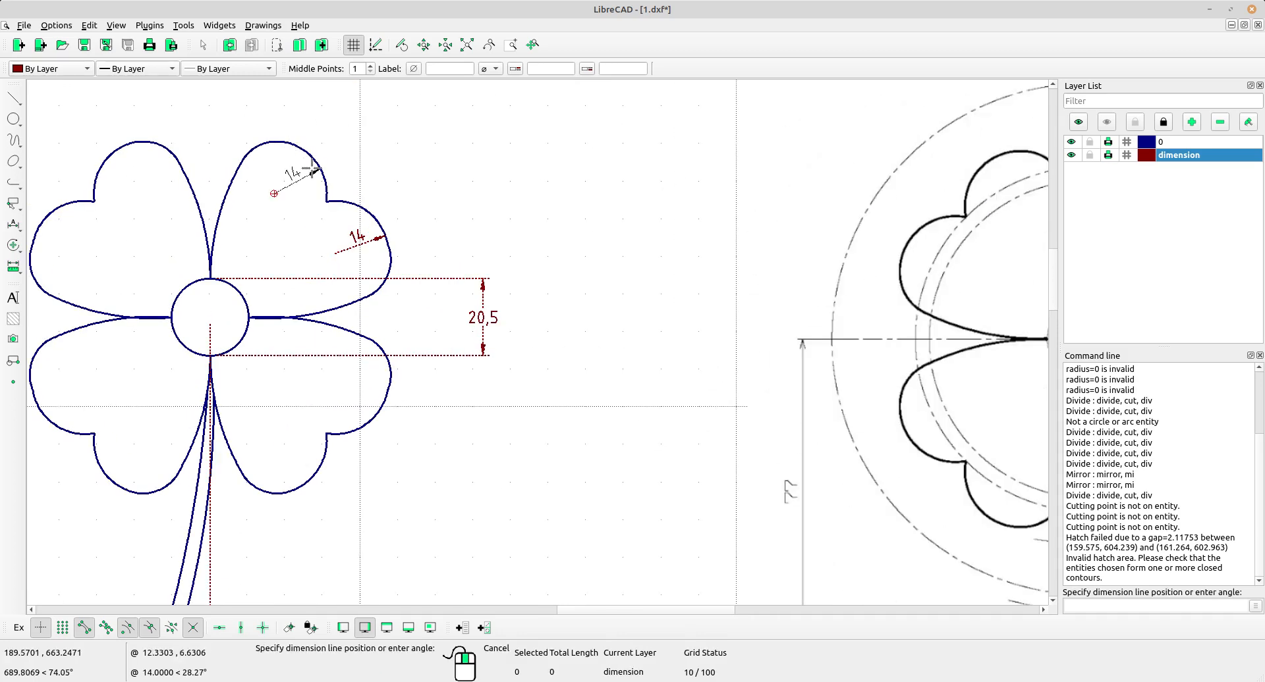
right_click(277, 188)
click(271, 144)
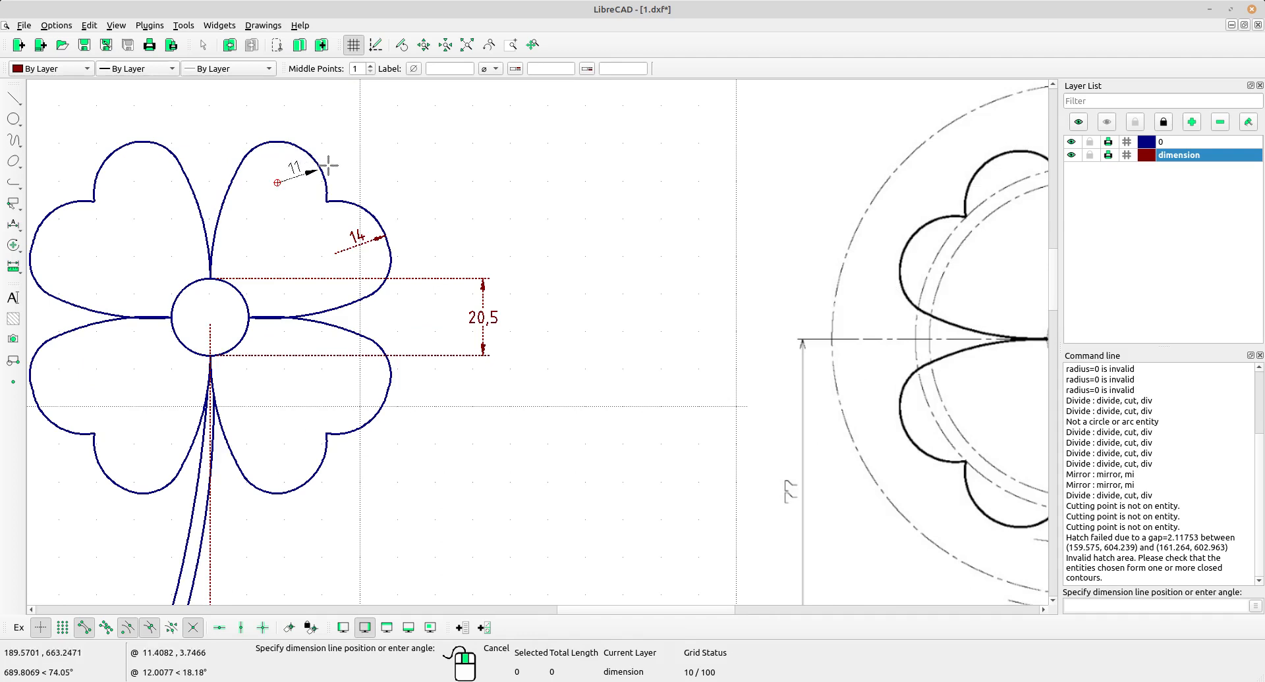
click(272, 140)
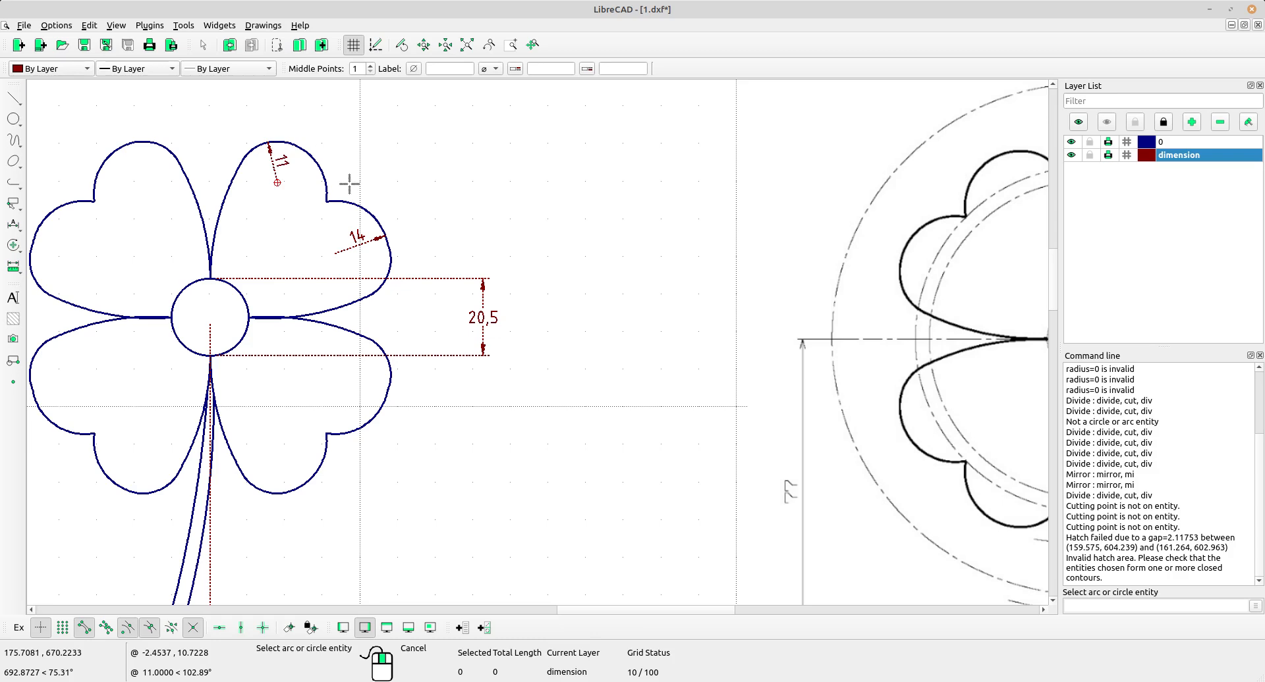
Step: Add radial dimensions to the arcs forming the stem's left and right edges, with the arrows near the stem base
middle_drag(262, 225, 363, 211)
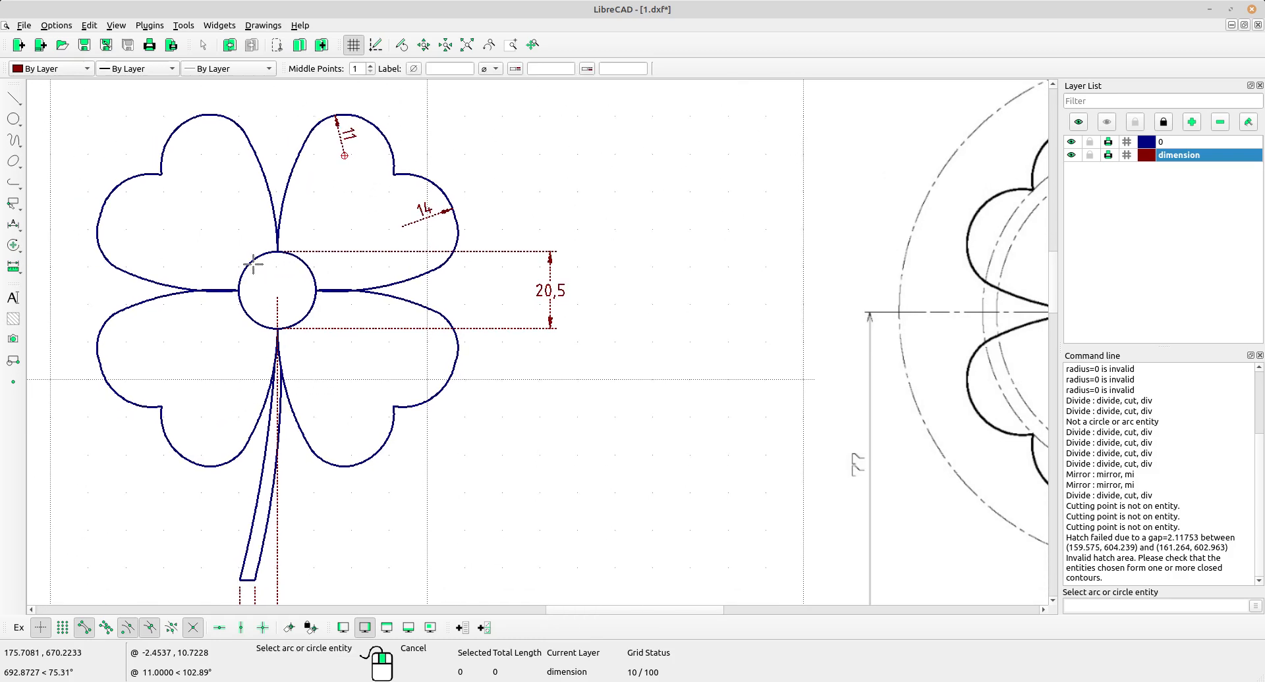
scroll(249, 251, down, 2)
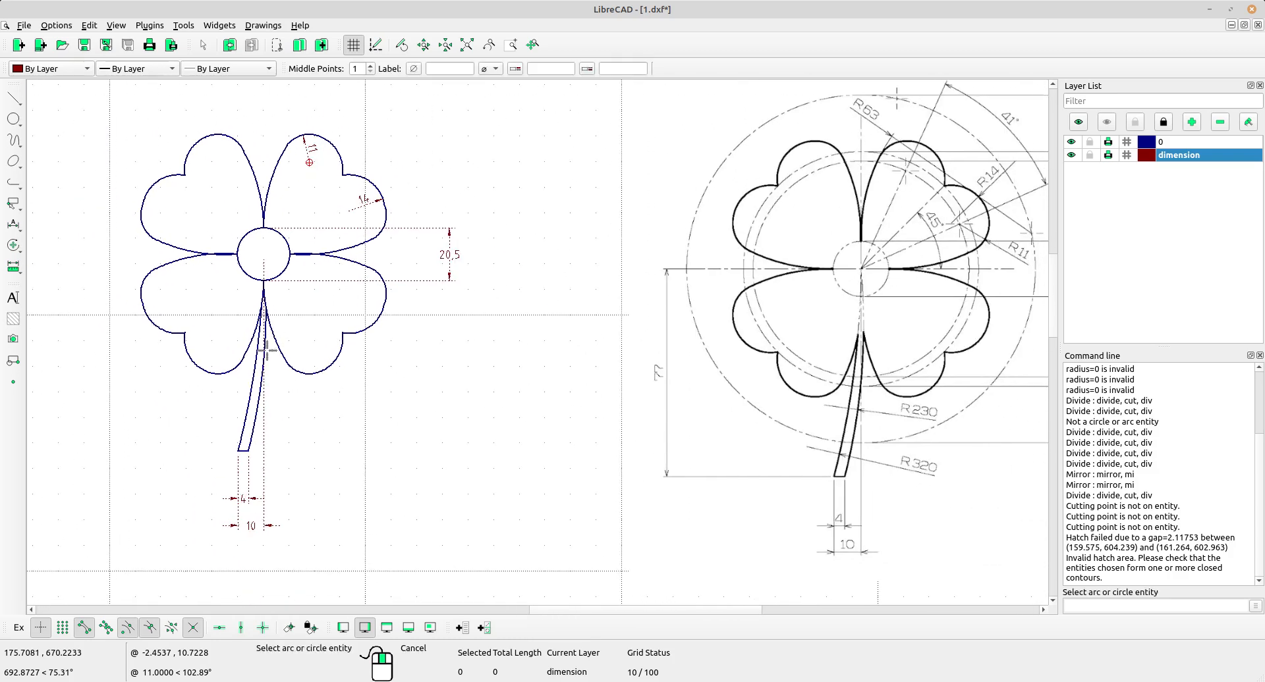
click(255, 398)
click(235, 405)
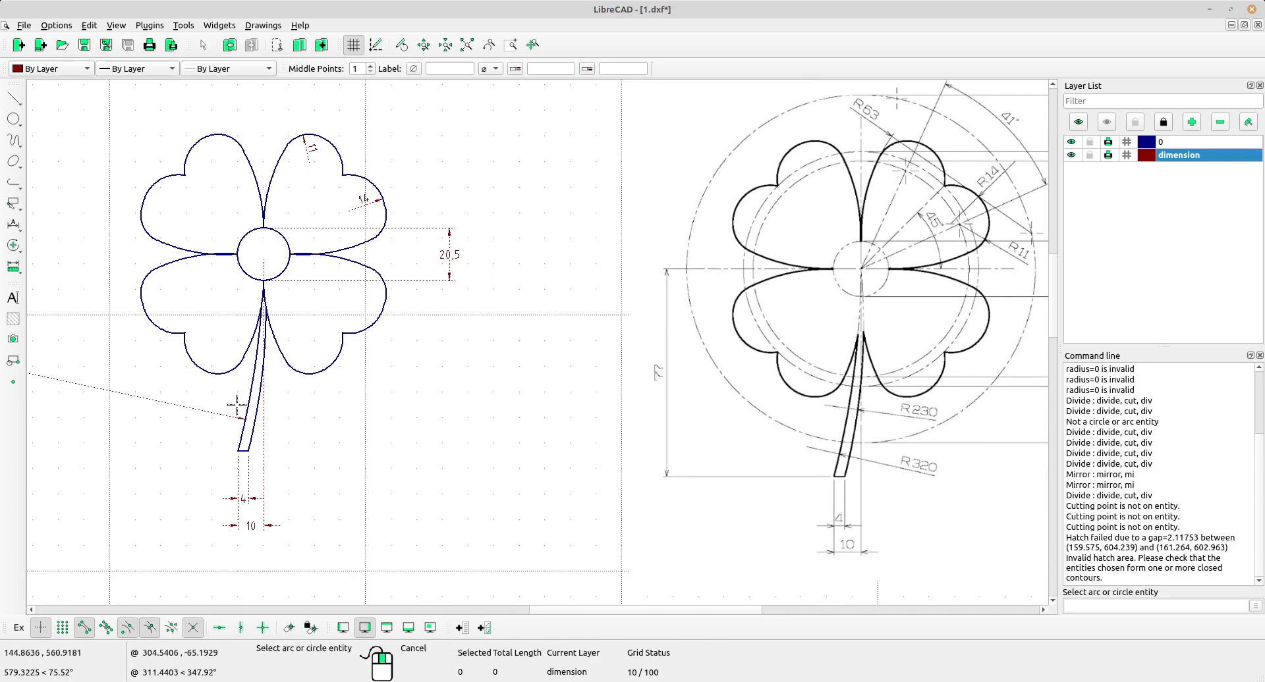
scroll(250, 397, down, 2)
scroll(241, 381, down, 3)
scroll(242, 381, up, 2)
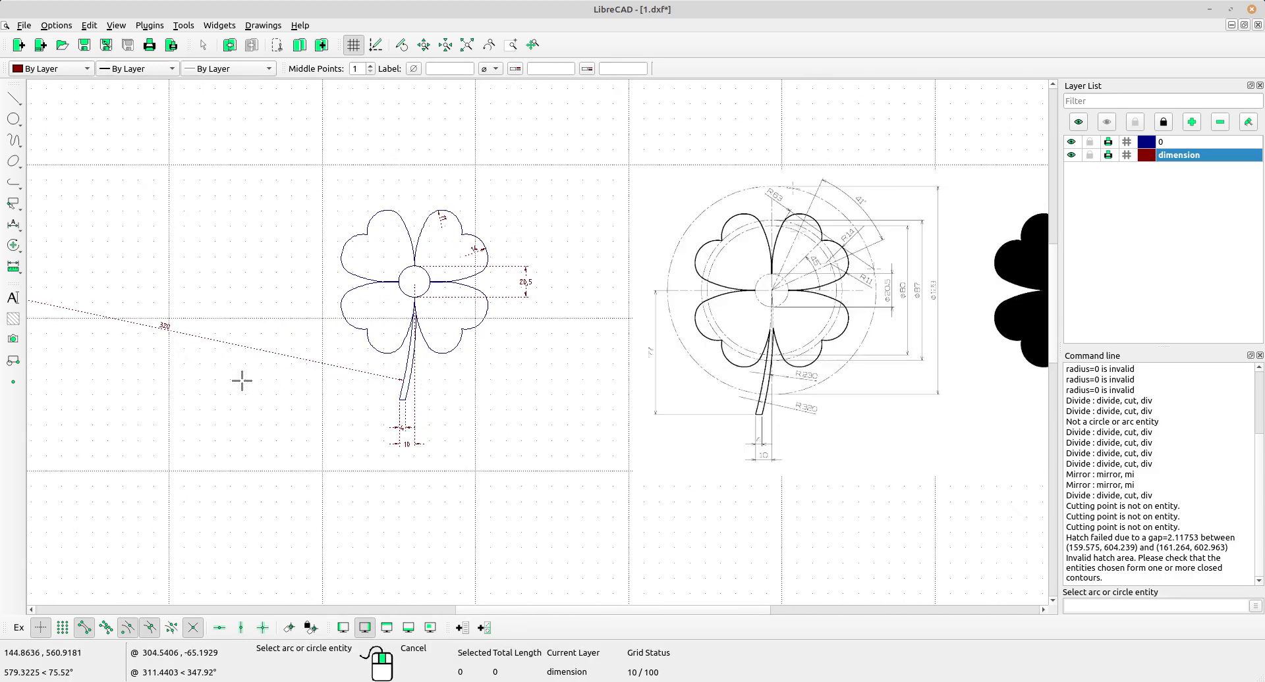
scroll(408, 388, up, 2)
click(413, 377)
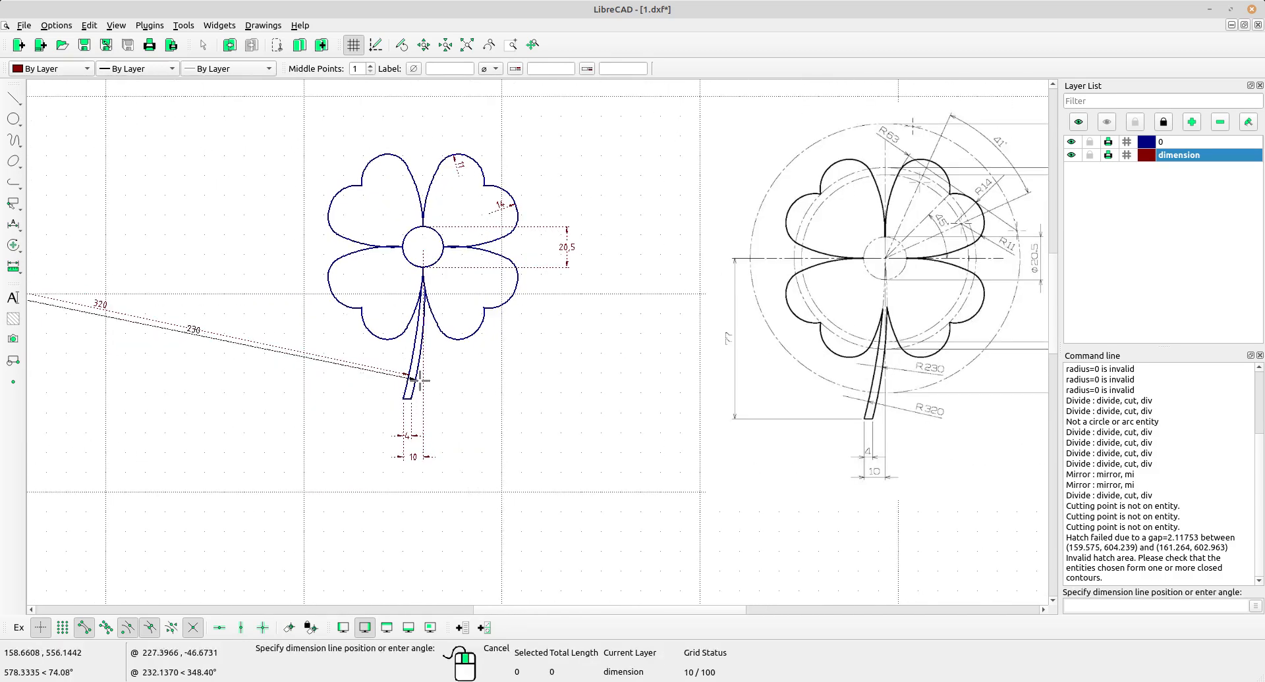
click(378, 386)
Step: Examine the long radial dimensions of the stem and compare their placement with the reference drawing
scroll(378, 386, down, 2)
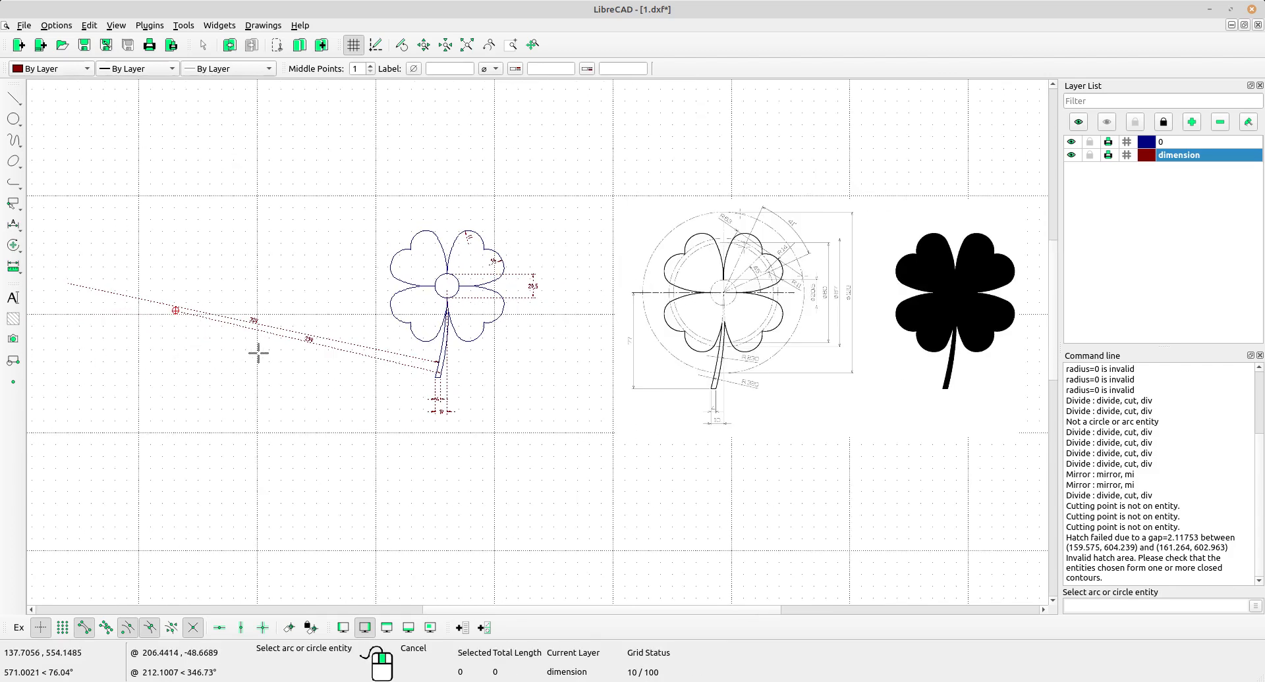
scroll(346, 359, up, 3)
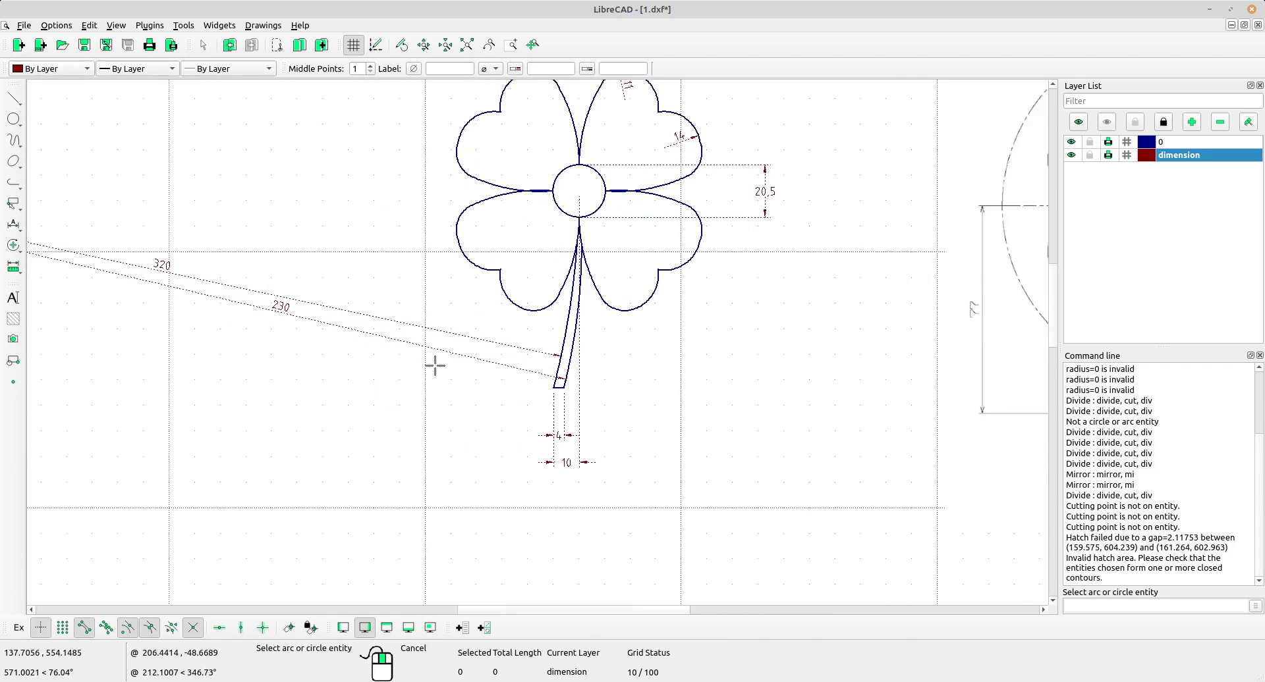
middle_drag(508, 309, 426, 371)
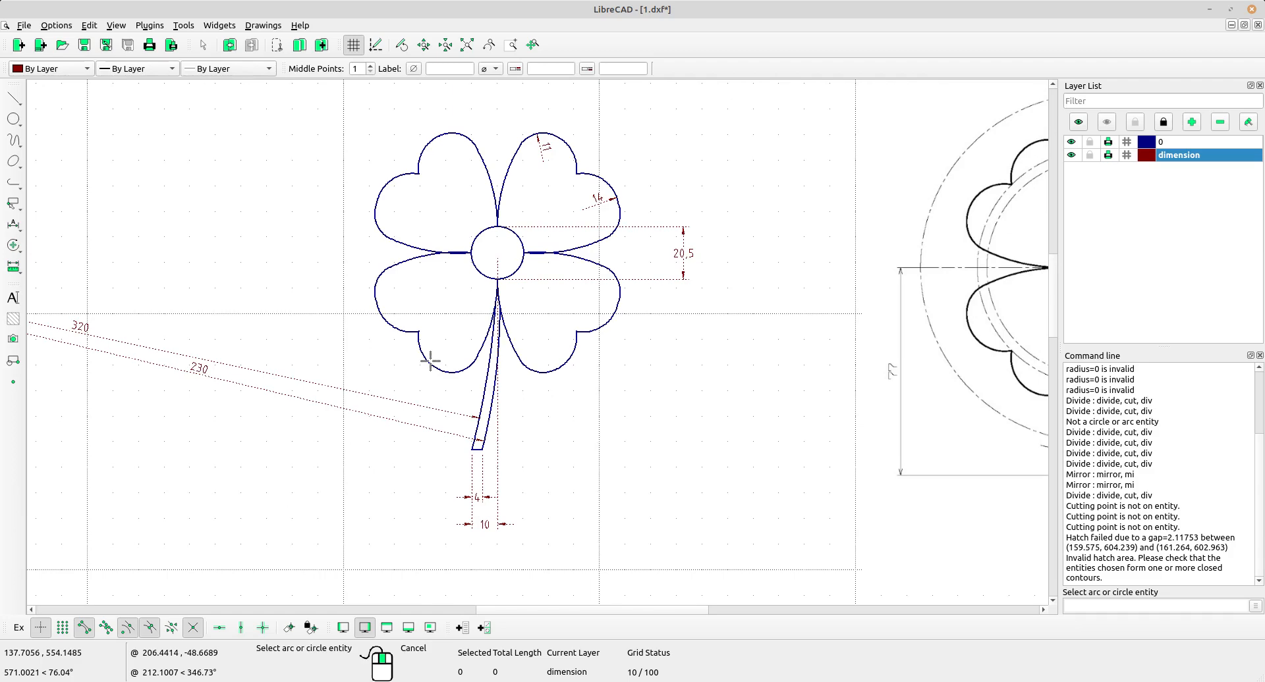
scroll(429, 361, down, 3)
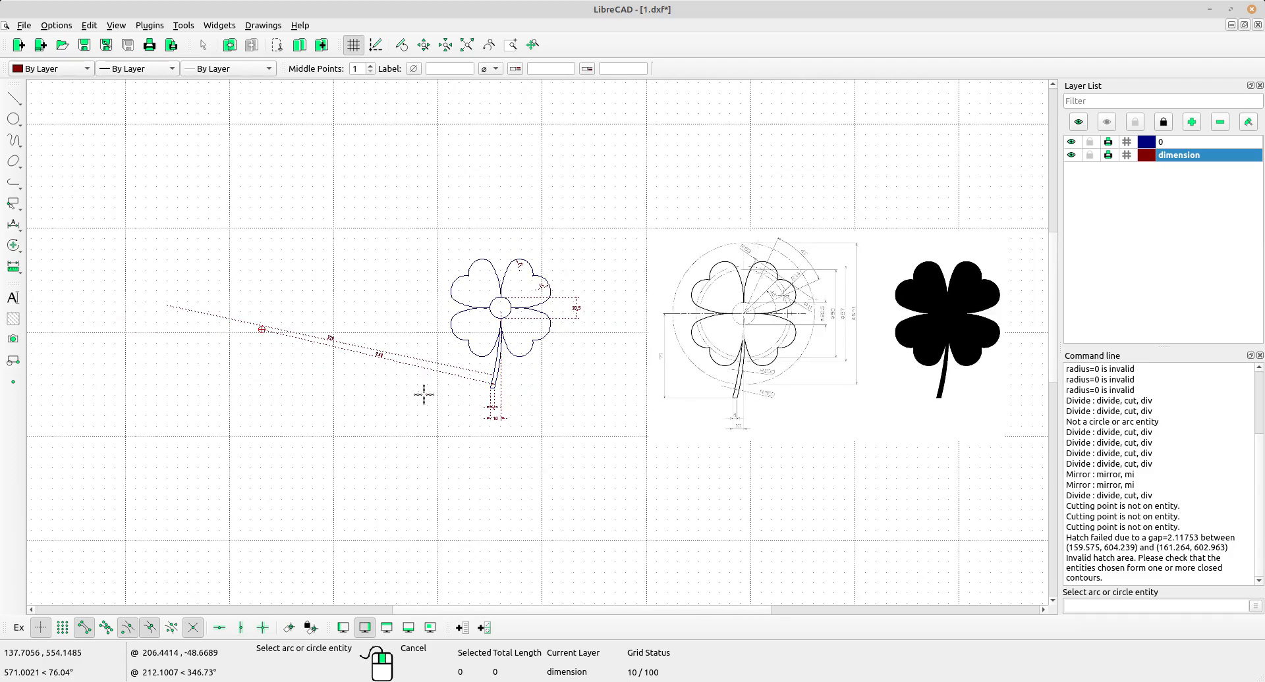
scroll(425, 394, up, 2)
scroll(440, 387, down, 2)
middle_drag(592, 416, 586, 405)
scroll(528, 356, up, 3)
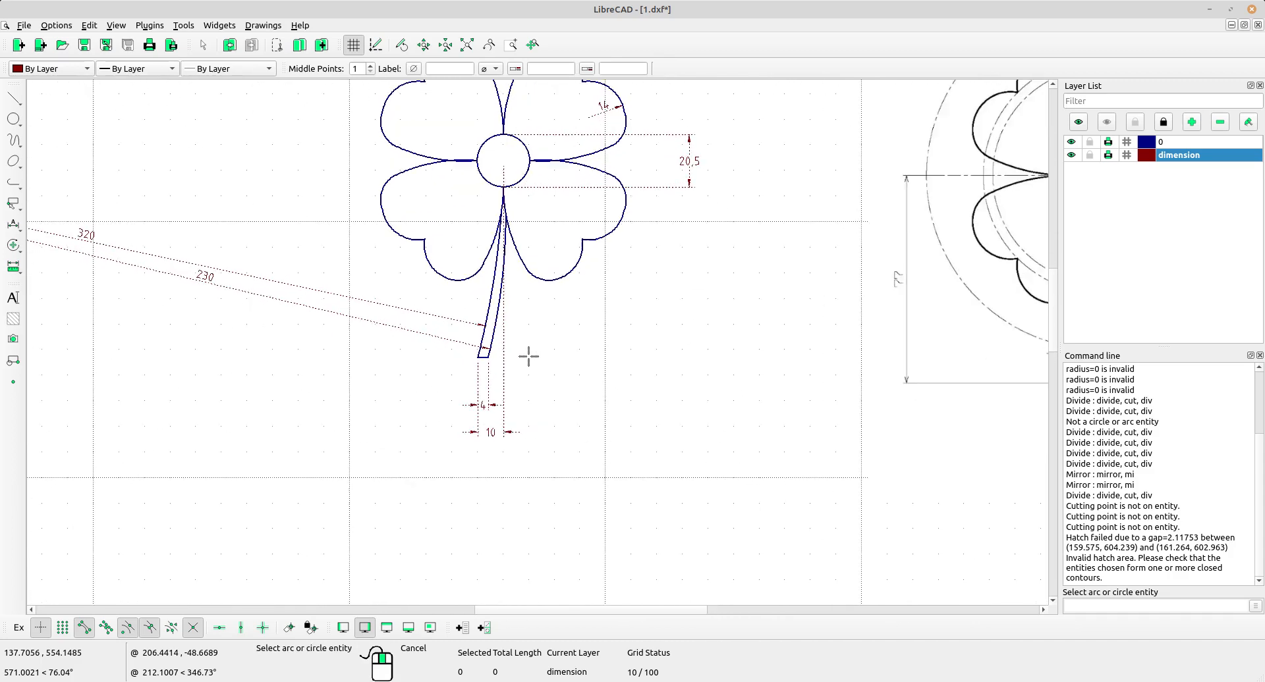
right_click(418, 294)
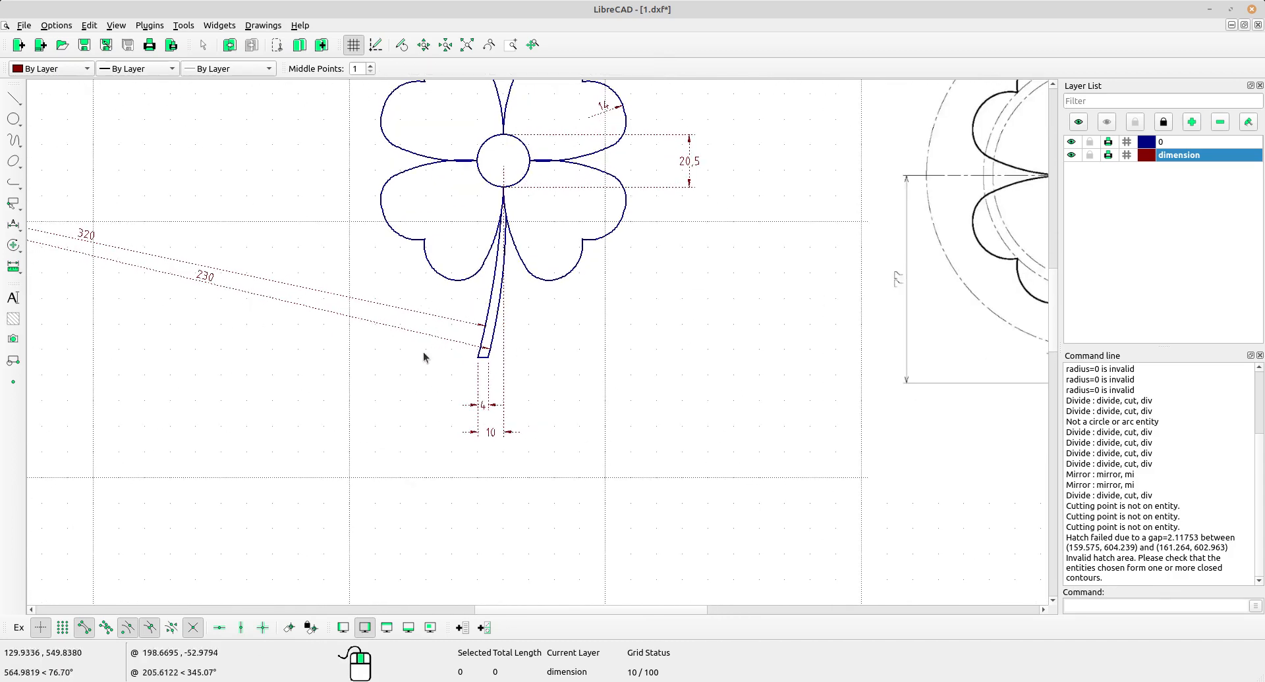
Step: Delete the stem's two long radial dimensions and add a new one to its right edge arc, with the arrow partway up the stem
click(397, 302)
key(Delete)
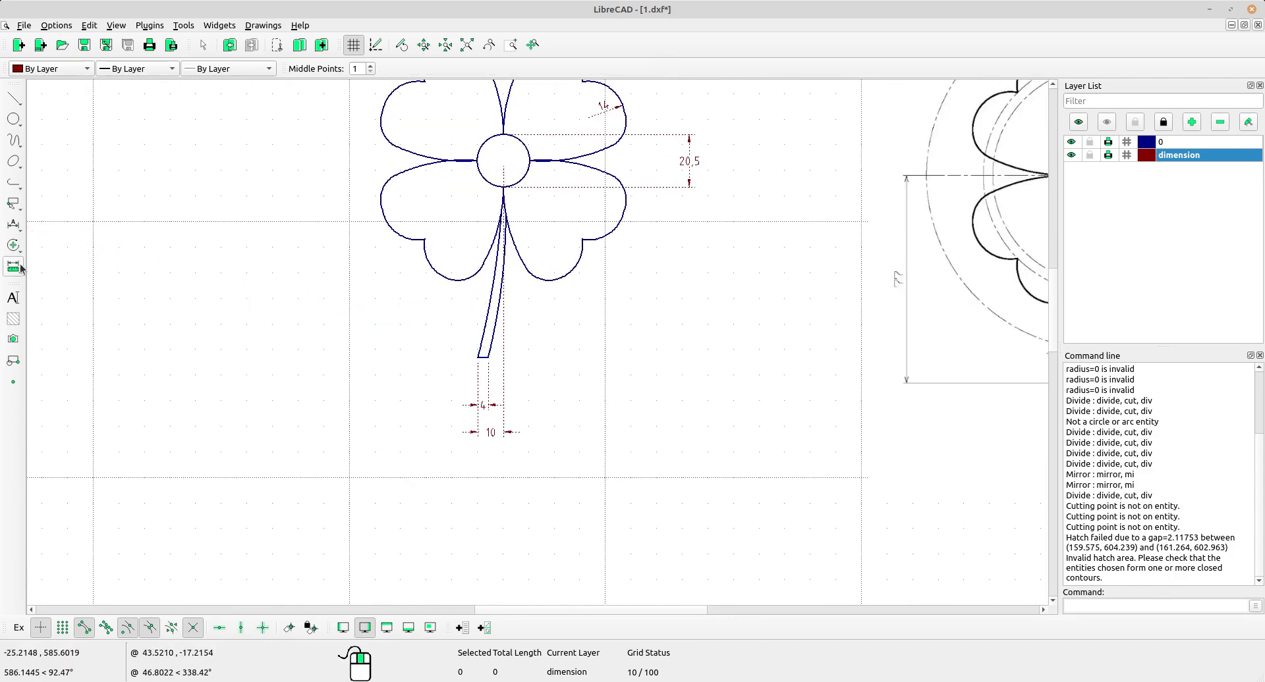
click(17, 225)
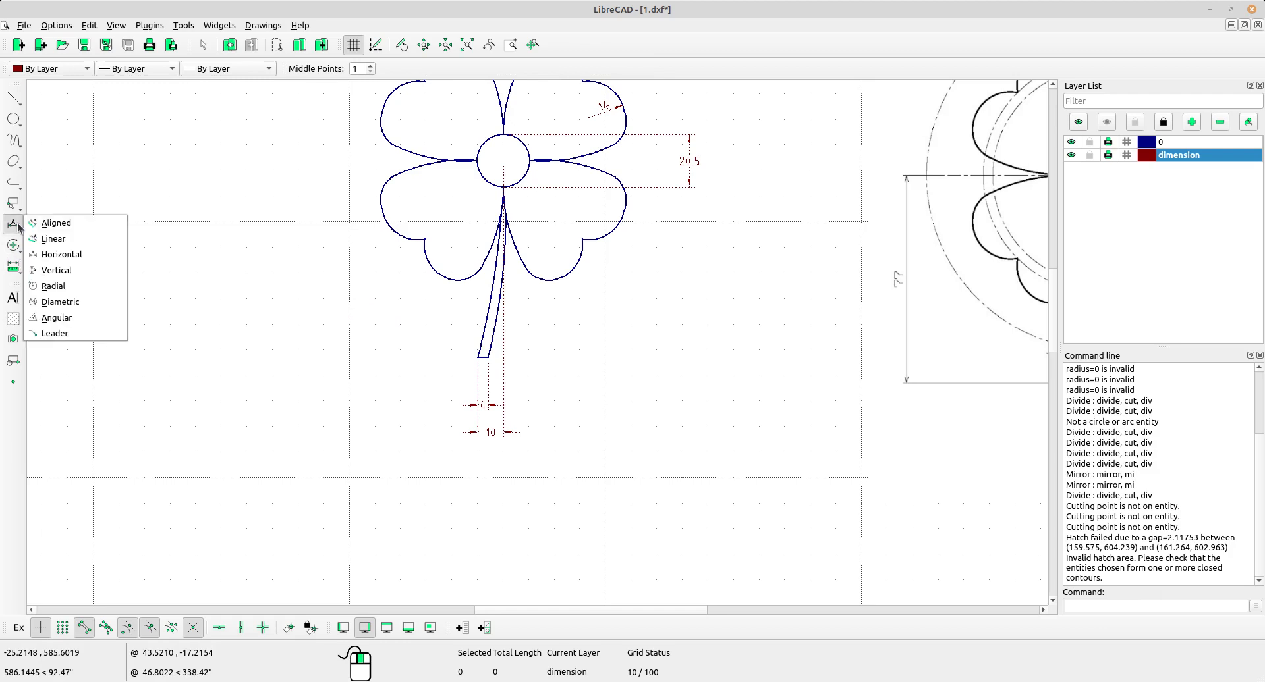
click(53, 285)
scroll(460, 307, up, 2)
click(502, 334)
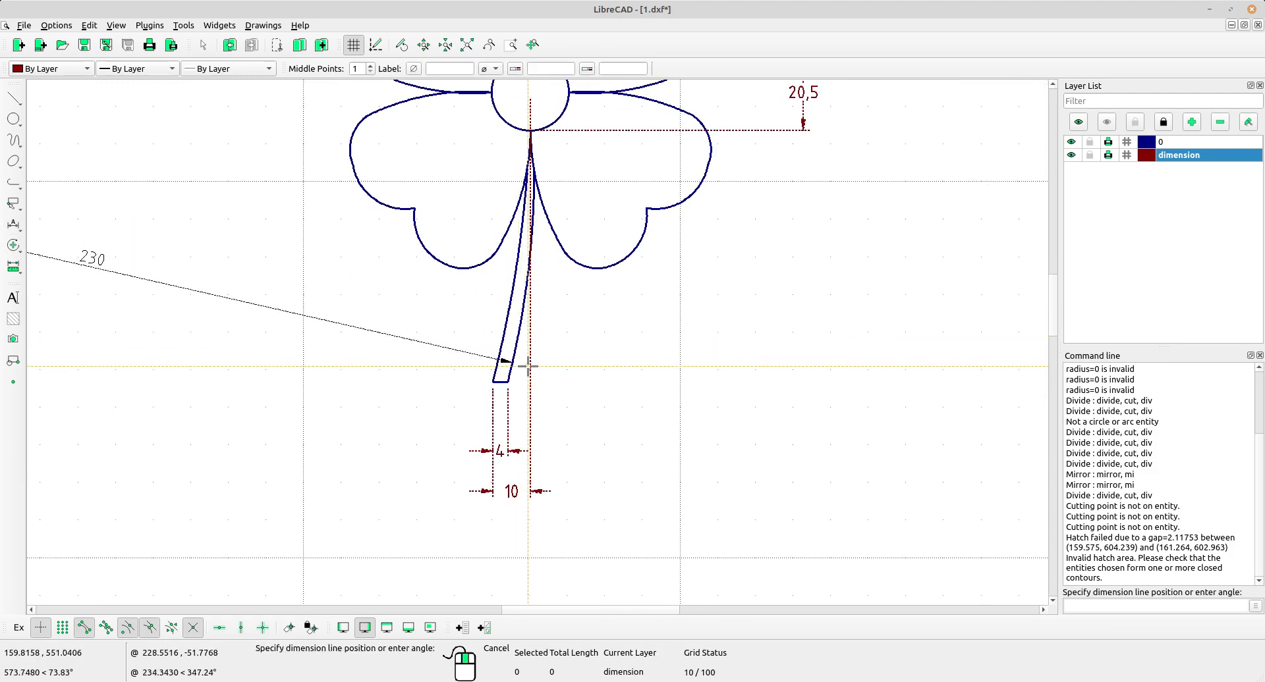
scroll(341, 84, down, 5)
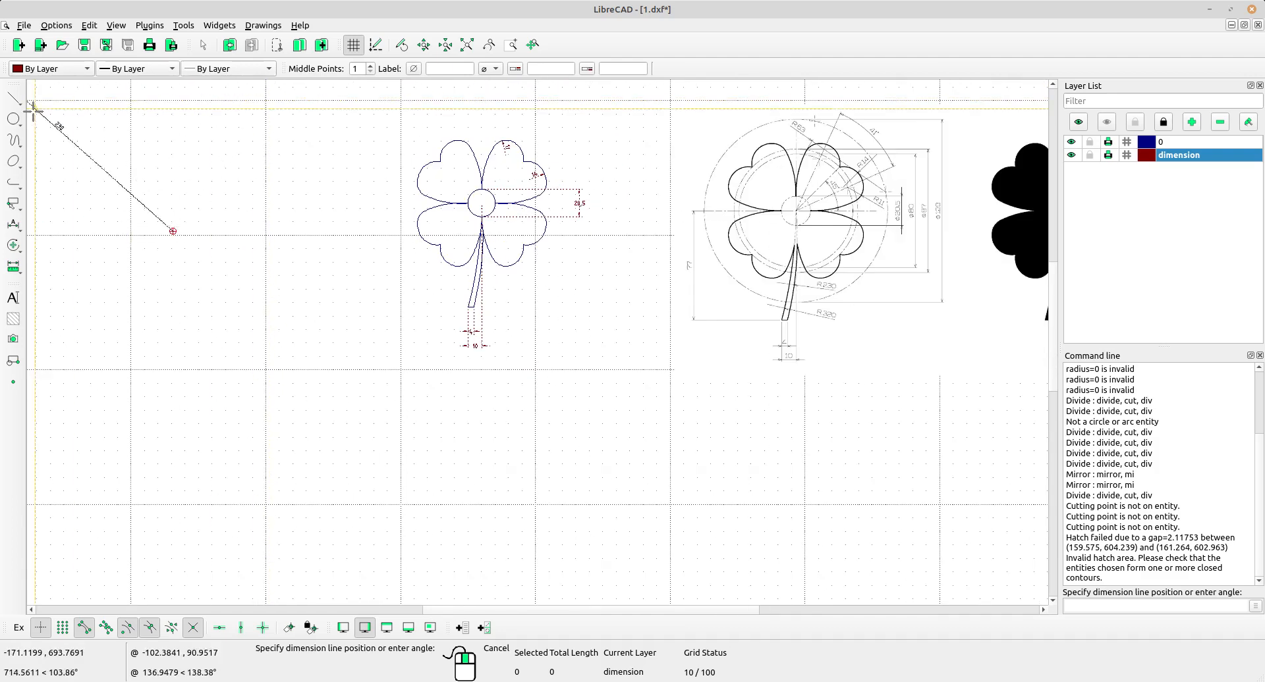
scroll(431, 280, up, 4)
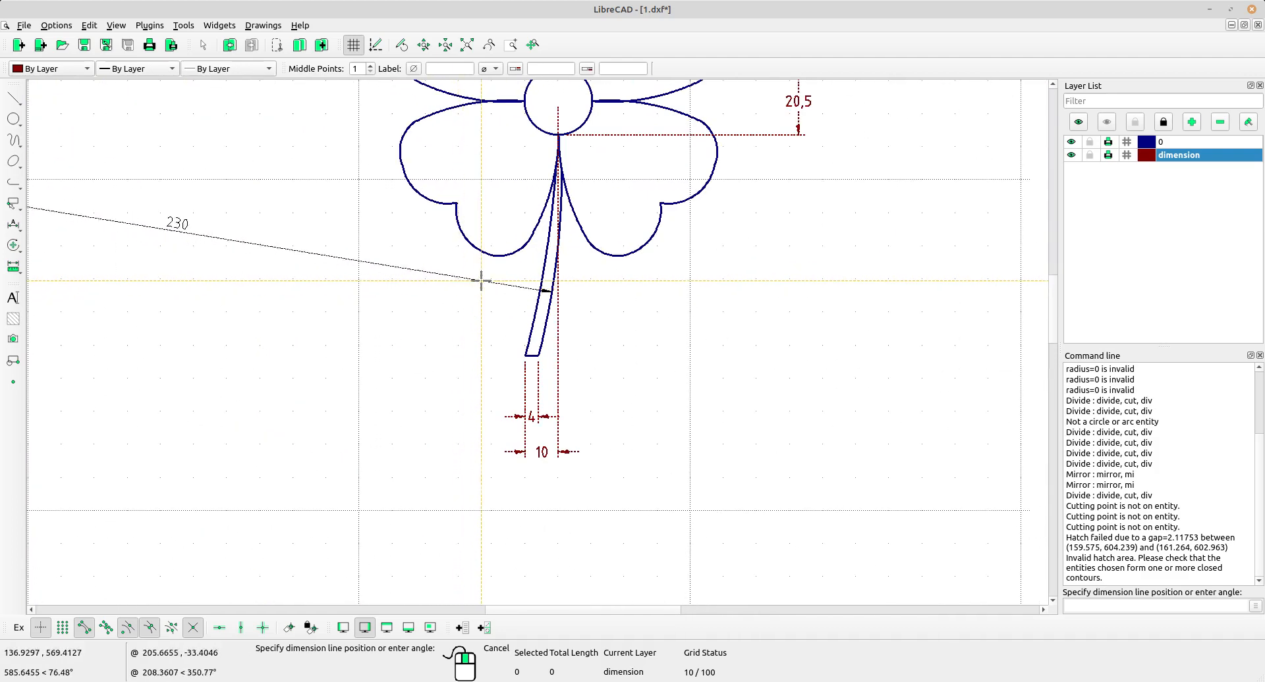
click(415, 279)
Step: Add a radial dimension to the stem's left edge arc, with its arrow near the stem base
click(531, 328)
click(446, 330)
scroll(444, 308, down, 4)
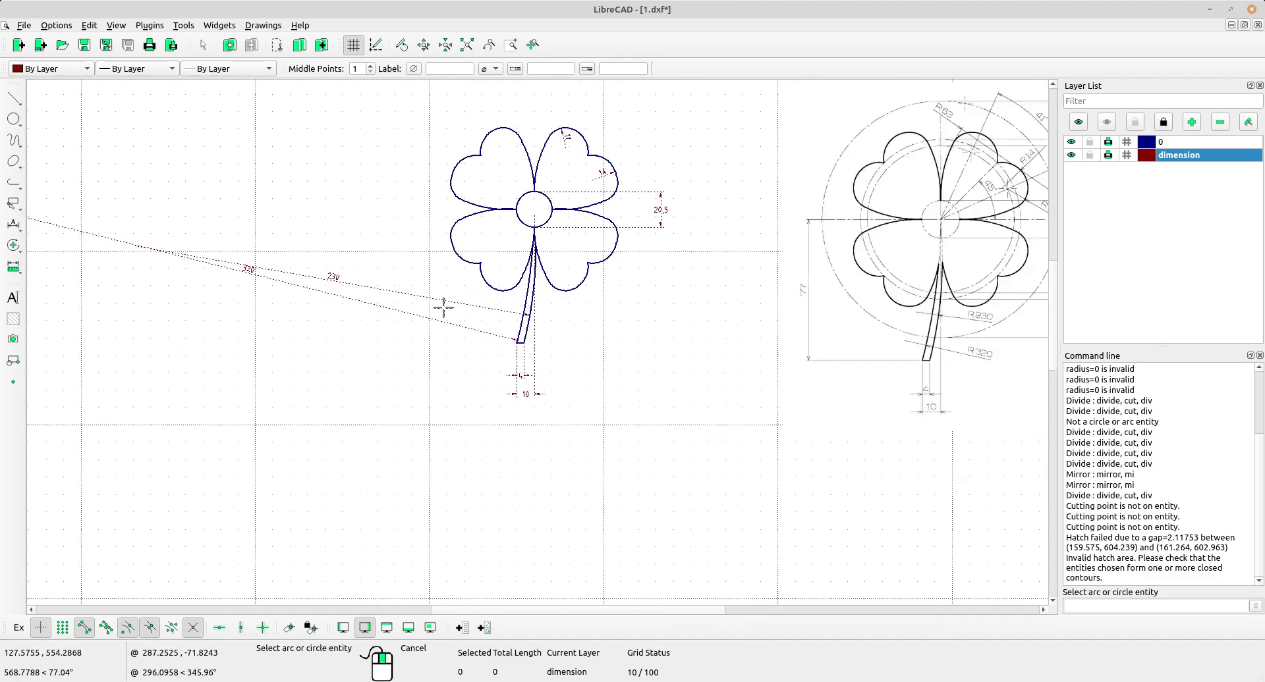
scroll(419, 301, up, 2)
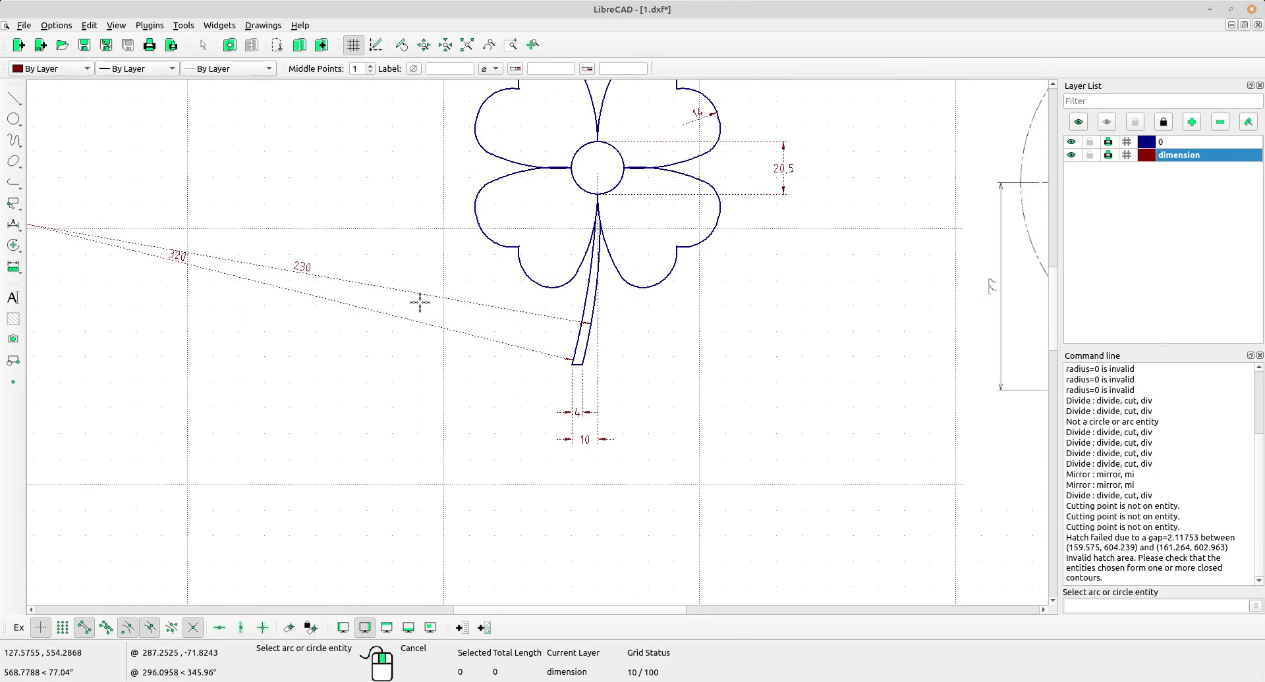
scroll(421, 298, down, 3)
scroll(422, 281, up, 1)
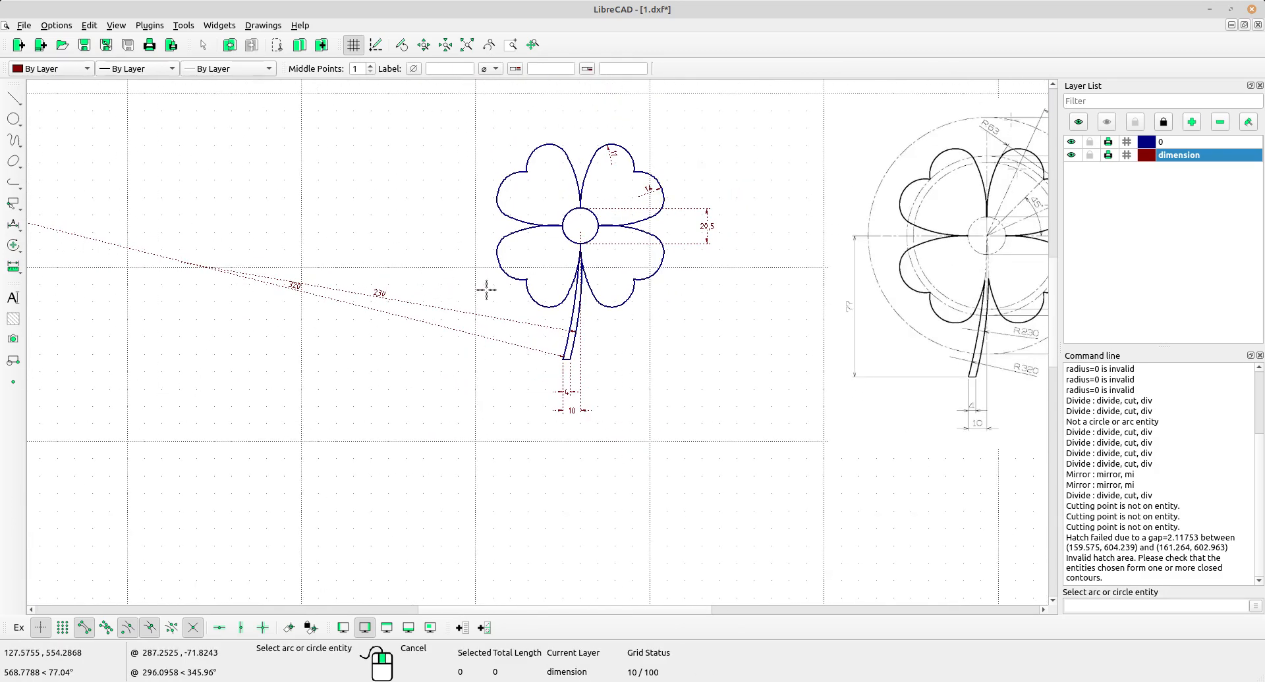
Step: Add a vertical dimension from the central circle's center to the stem's bottom-left corner, placing its line left of the clover
mouse_move(660, 324)
middle_down()
mouse_move(503, 371)
mouse_move(301, 312)
middle_up()
scroll(459, 348, up, 2)
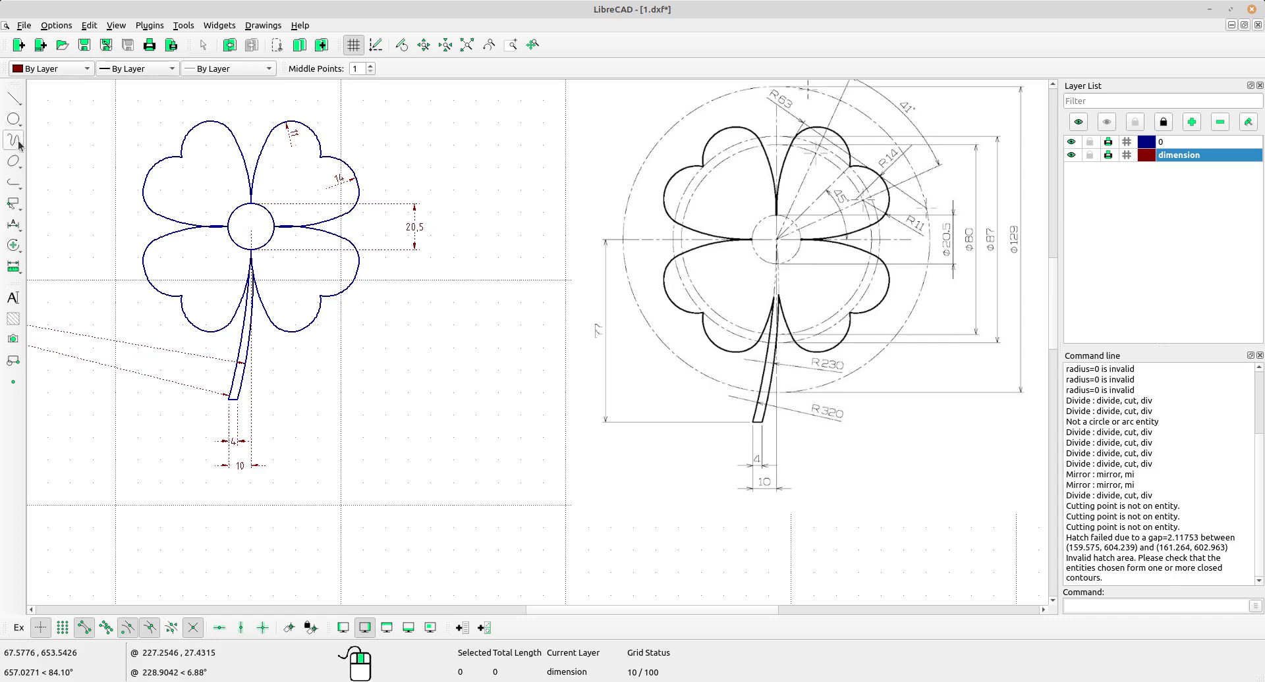
click(13, 224)
click(96, 268)
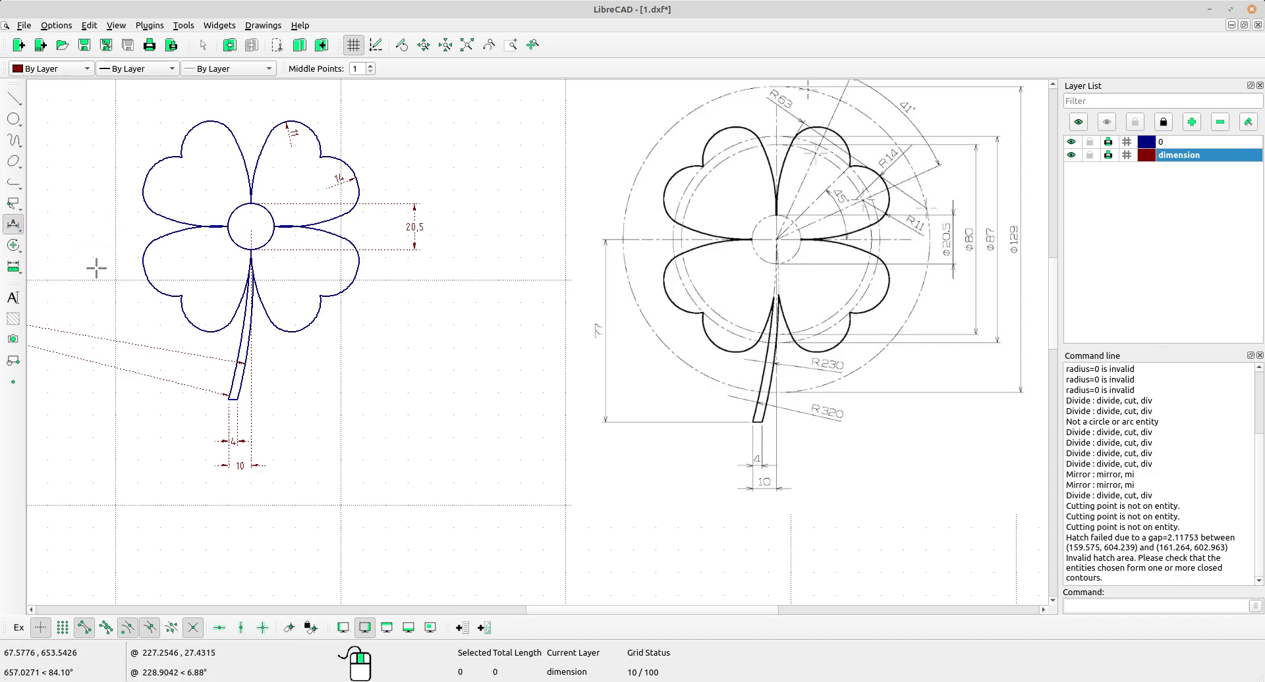
click(250, 226)
scroll(235, 400, up, 2)
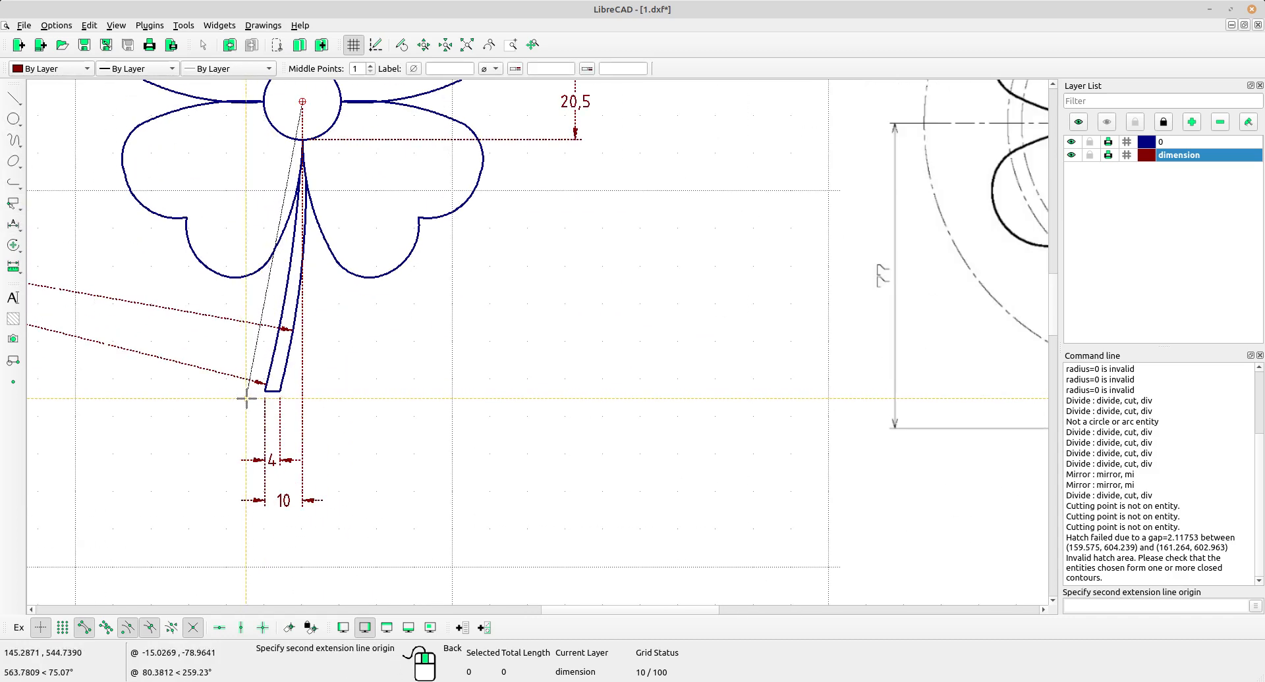
click(229, 399)
scroll(235, 399, down, 2)
click(153, 363)
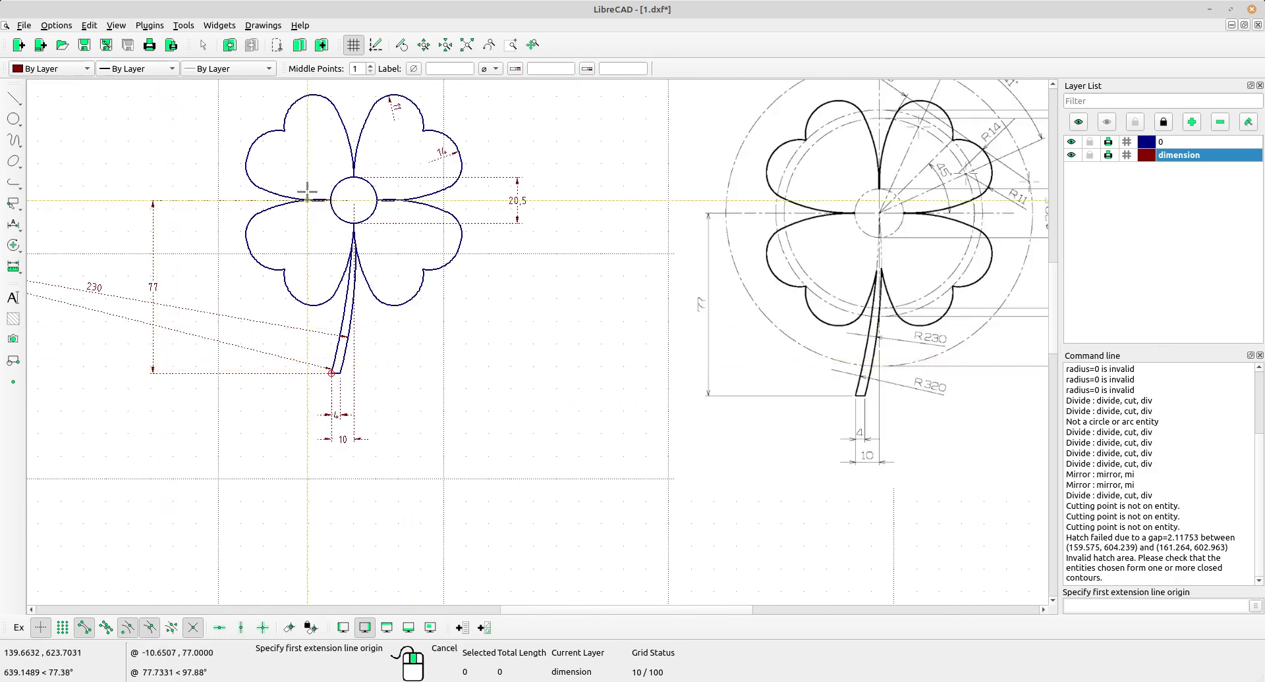
Step: Add radial dimensions to the two long inner arcs of the upper-right leaf, with the arrows along its lower and left edges
scroll(516, 280, up, 1)
mouse_move(516, 280)
middle_down()
mouse_move(496, 329)
mouse_move(451, 274)
middle_up()
right_click(496, 291)
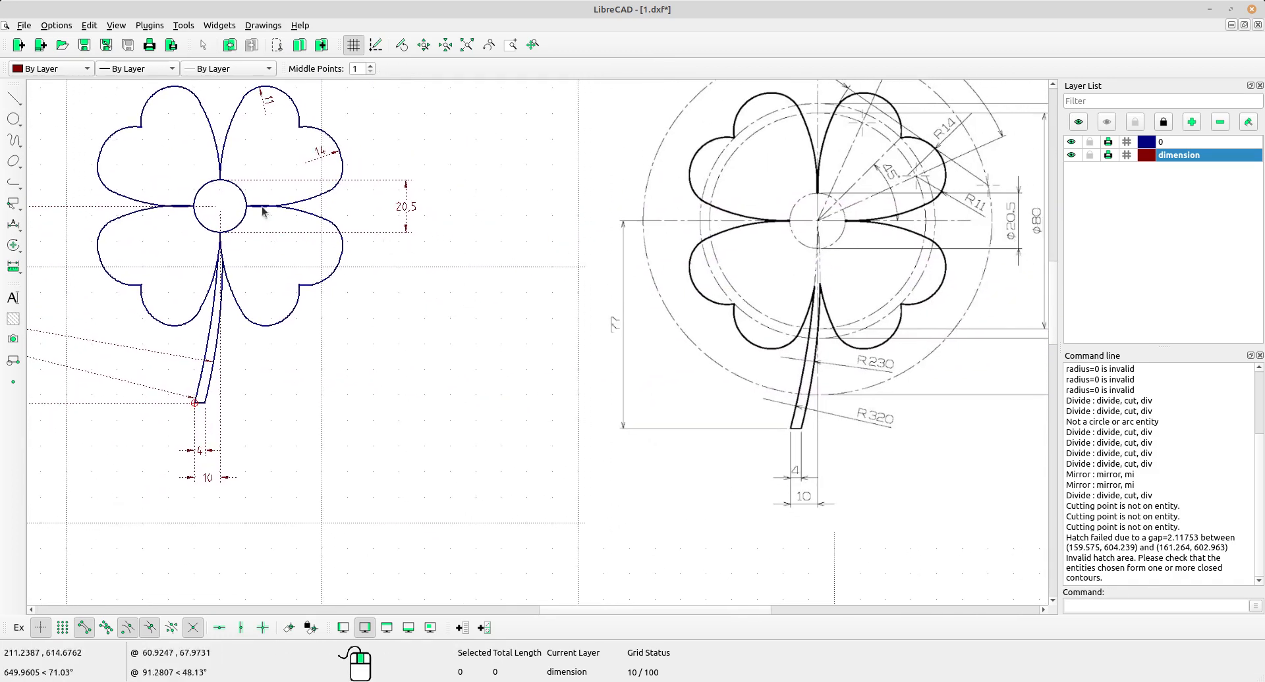
click(14, 228)
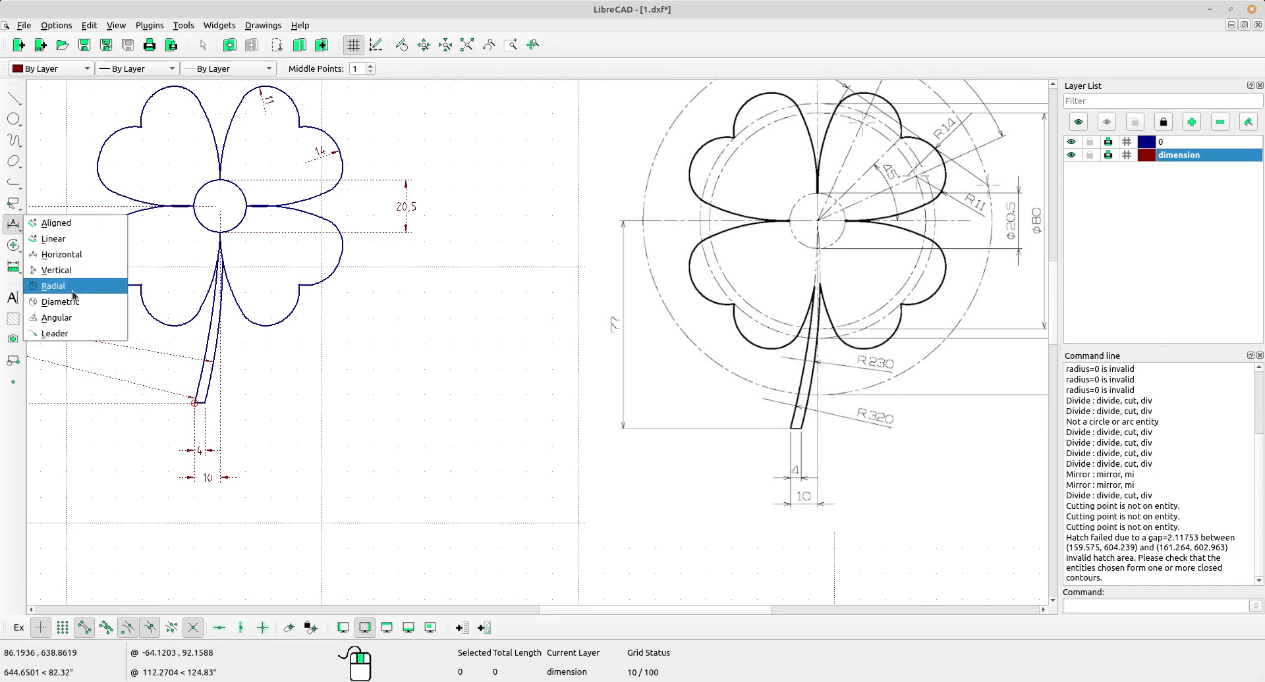
click(72, 285)
scroll(325, 191, up, 3)
click(315, 225)
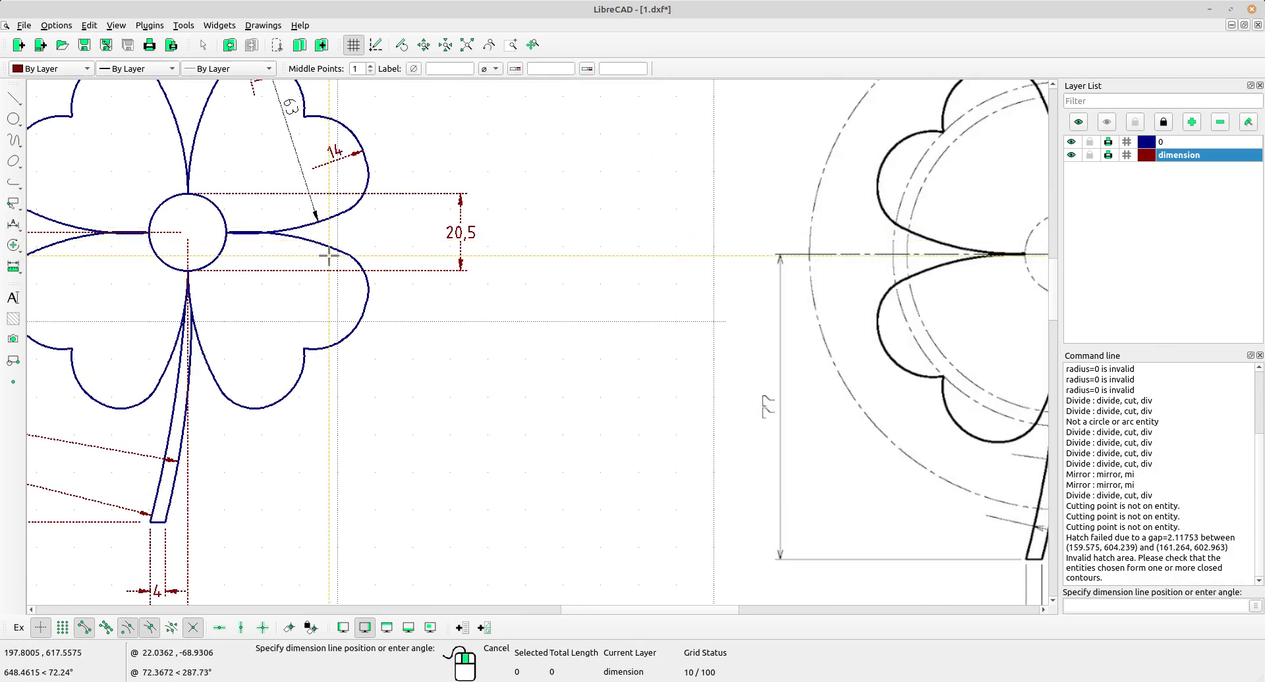
scroll(349, 224, down, 3)
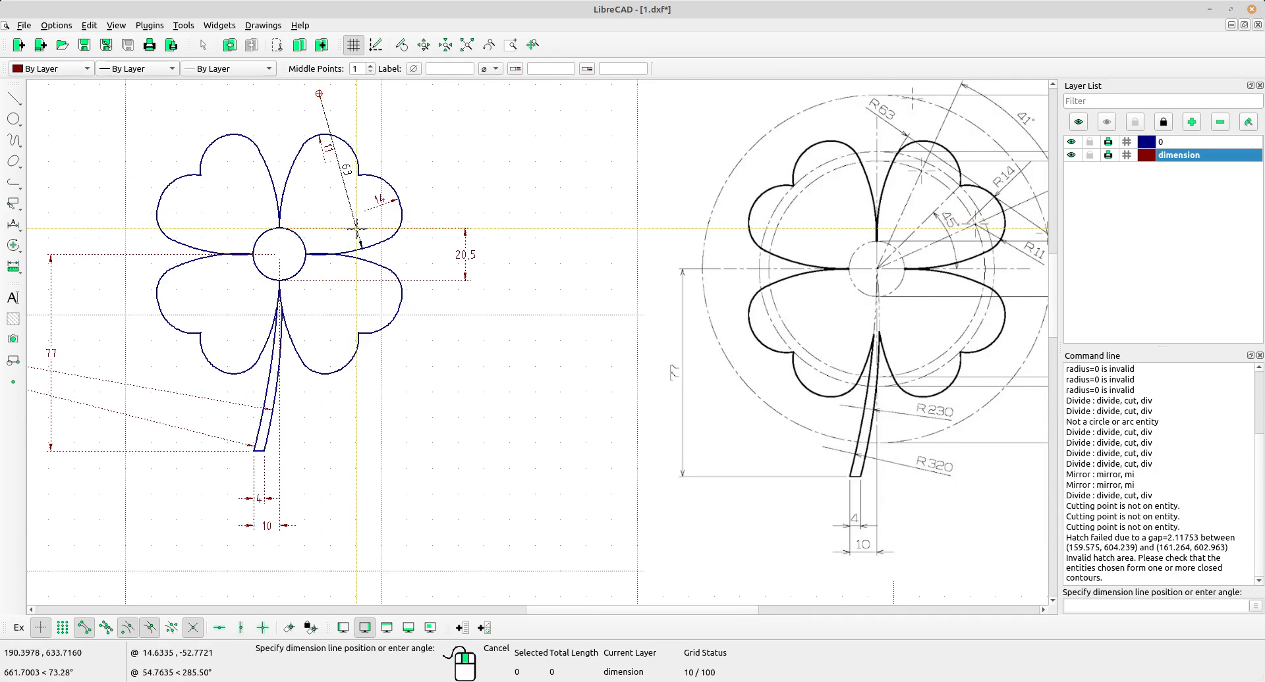
click(356, 231)
click(292, 178)
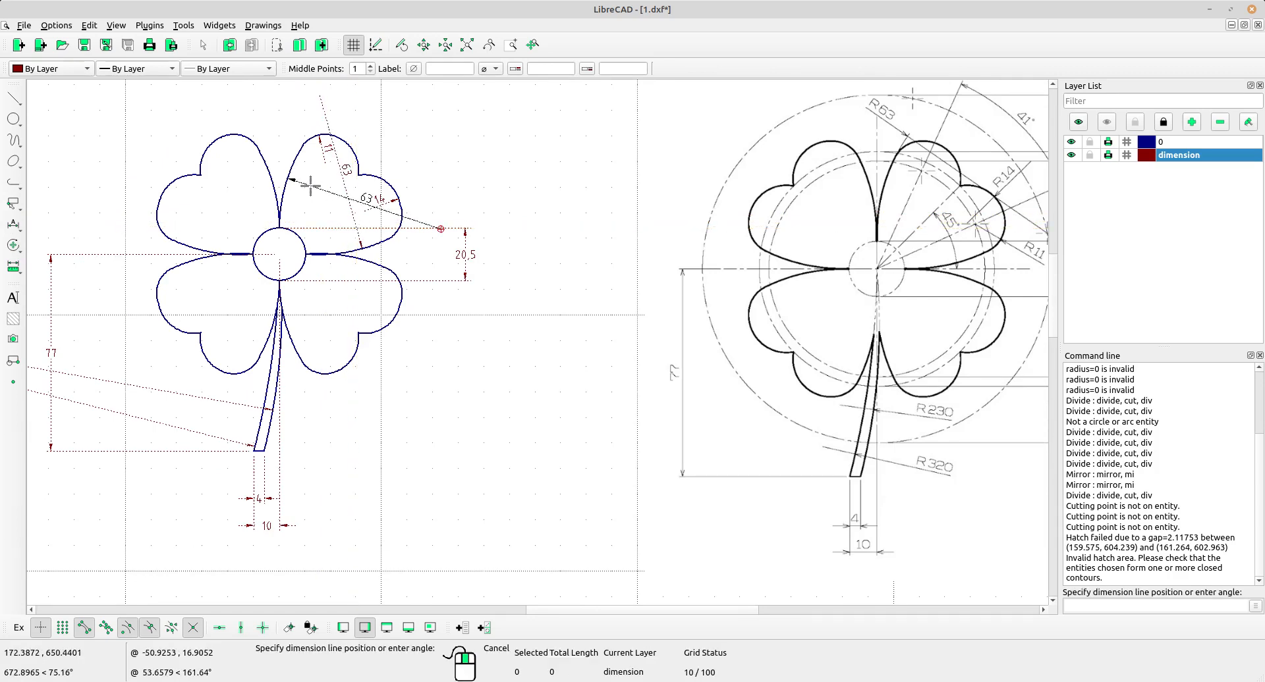
Step: Examine the clover's dimensions and compare them with those in the reference drawing
mouse_move(472, 315)
middle_down()
mouse_move(708, 430)
mouse_move(745, 359)
middle_up()
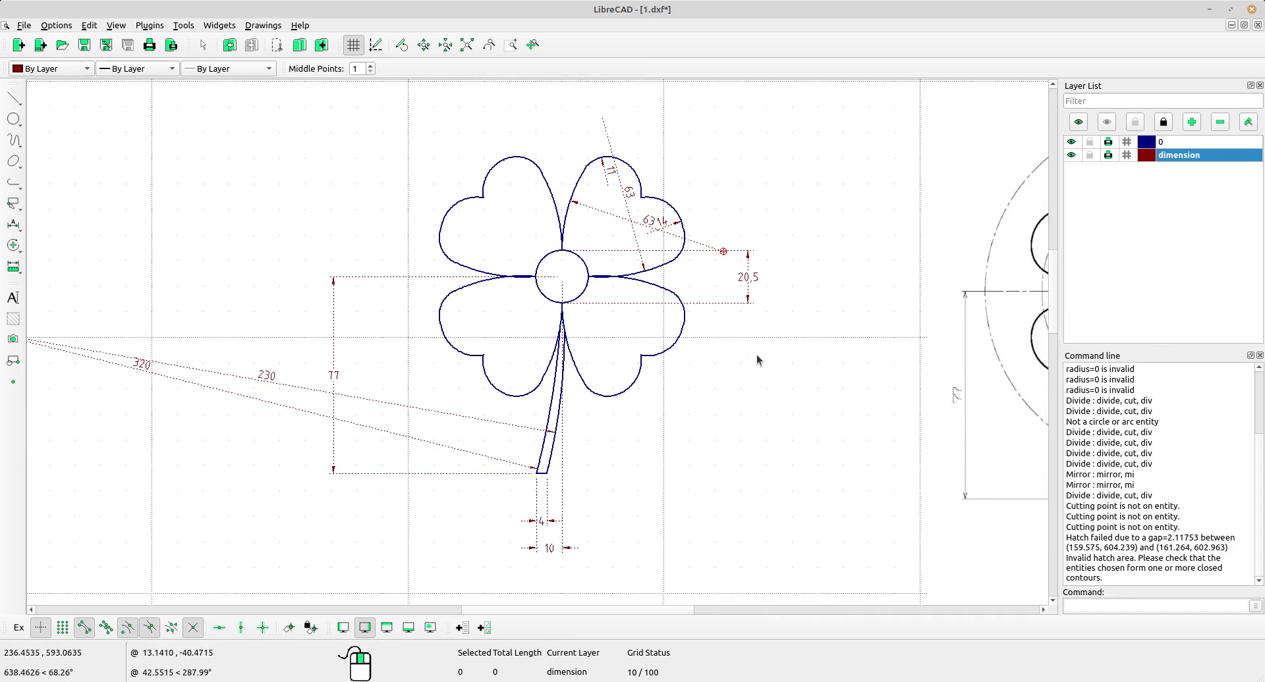
scroll(757, 356, up, 2)
middle_drag(758, 357, 619, 335)
scroll(558, 316, down, 4)
mouse_move(723, 378)
middle_down()
mouse_move(591, 385)
mouse_move(661, 395)
middle_up()
scroll(592, 385, up, 2)
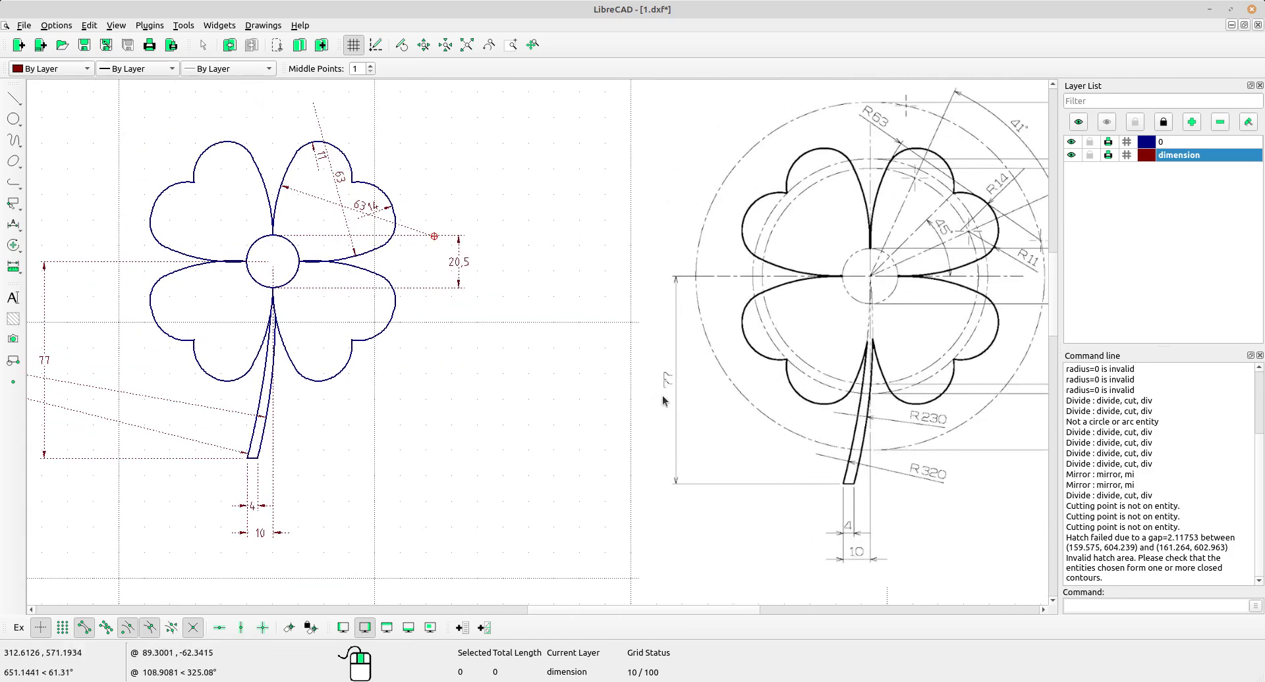
scroll(662, 395, down, 2)
scroll(662, 395, up, 1)
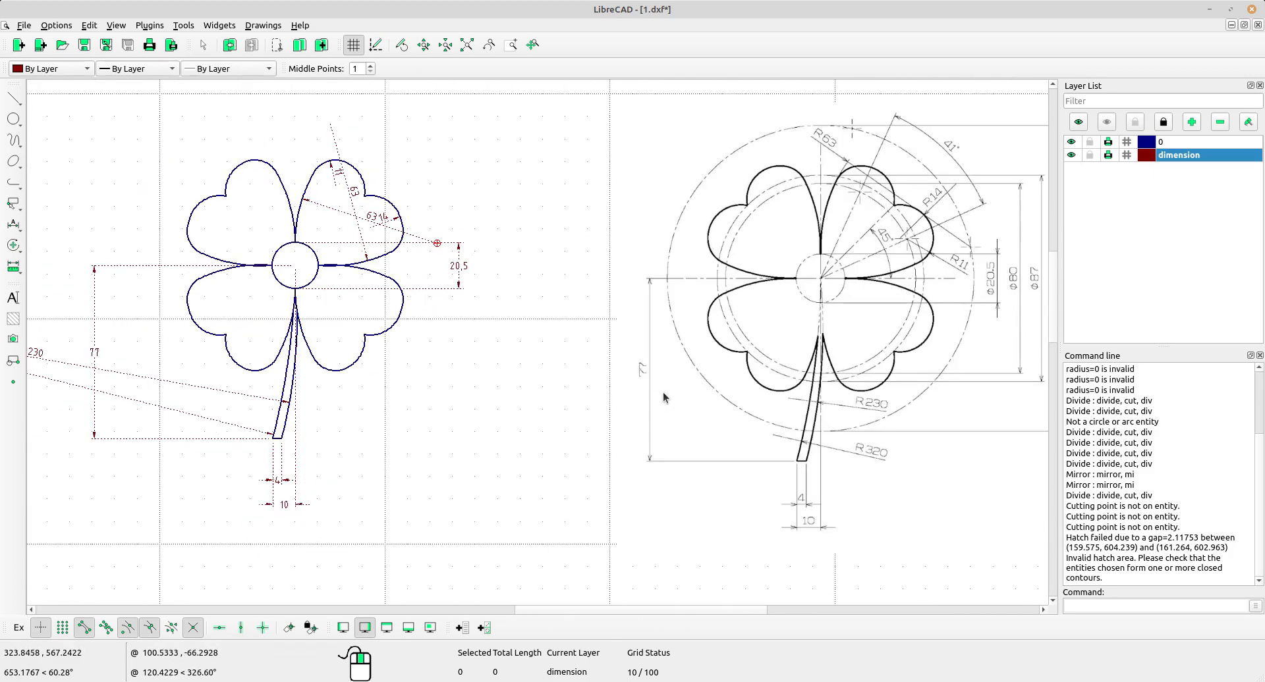